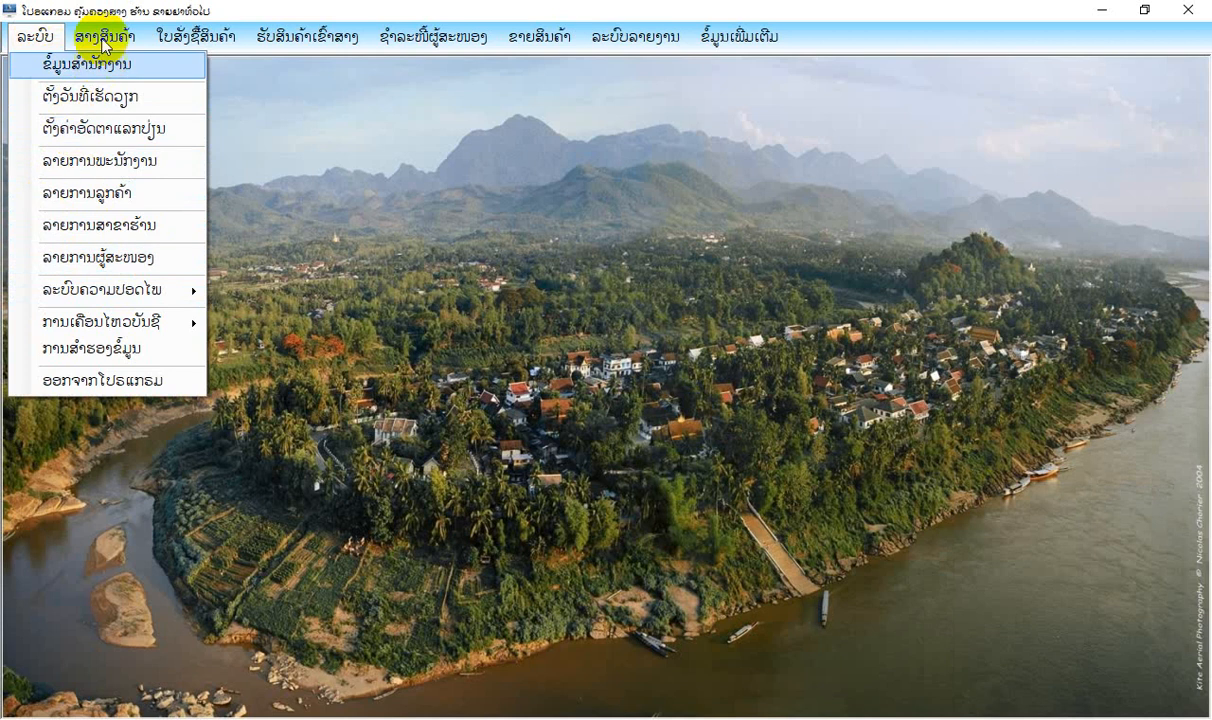
pyautogui.moveTo(100, 37)
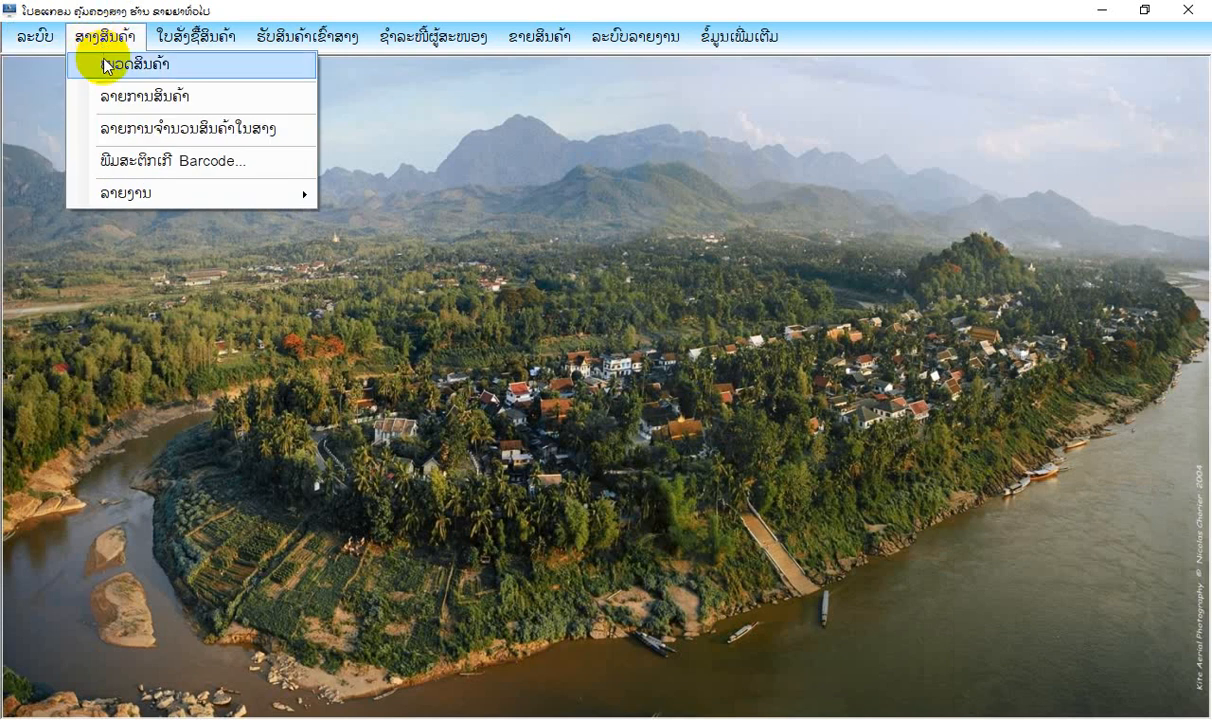
pyautogui.moveTo(195, 37)
pyautogui.moveTo(302, 40)
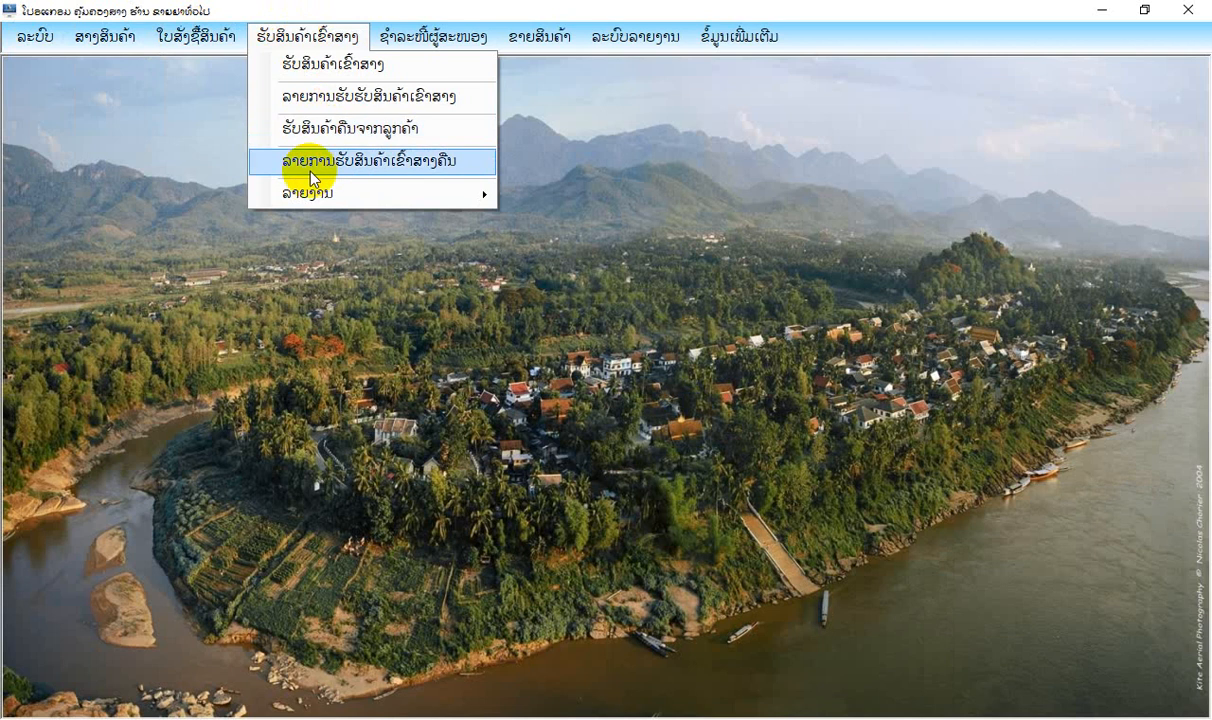
pyautogui.moveTo(307, 203)
pyautogui.click(425, 8)
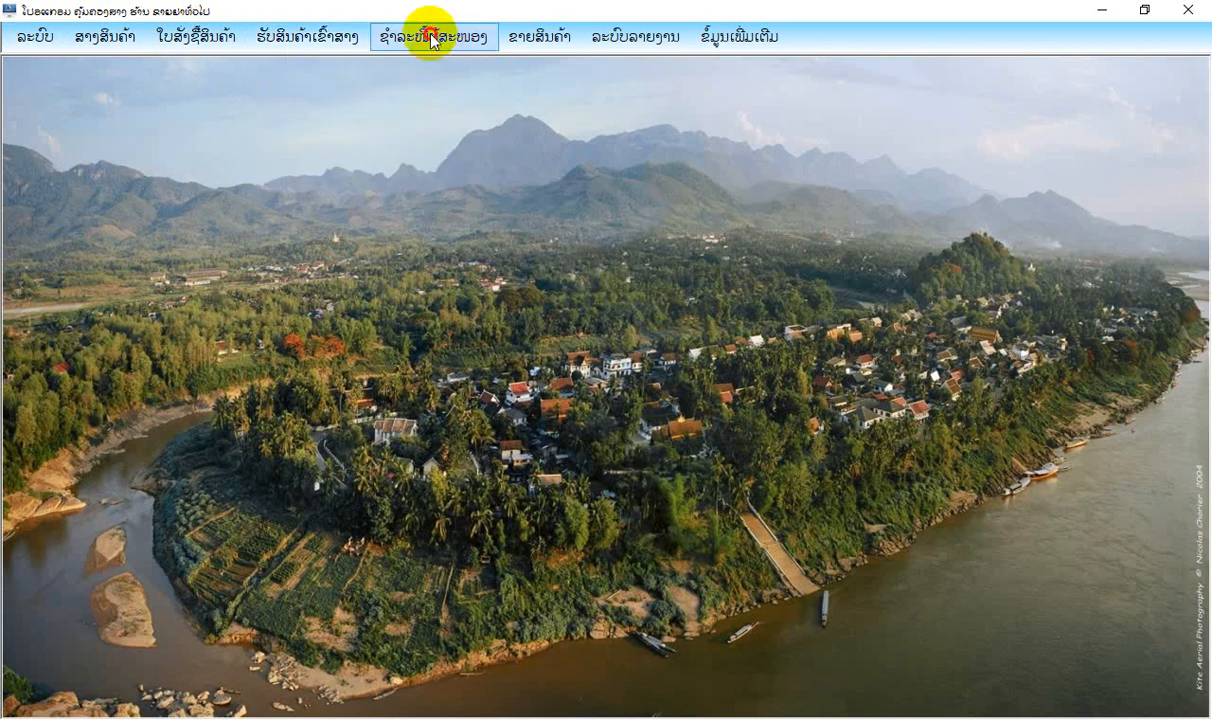
pyautogui.click(430, 38)
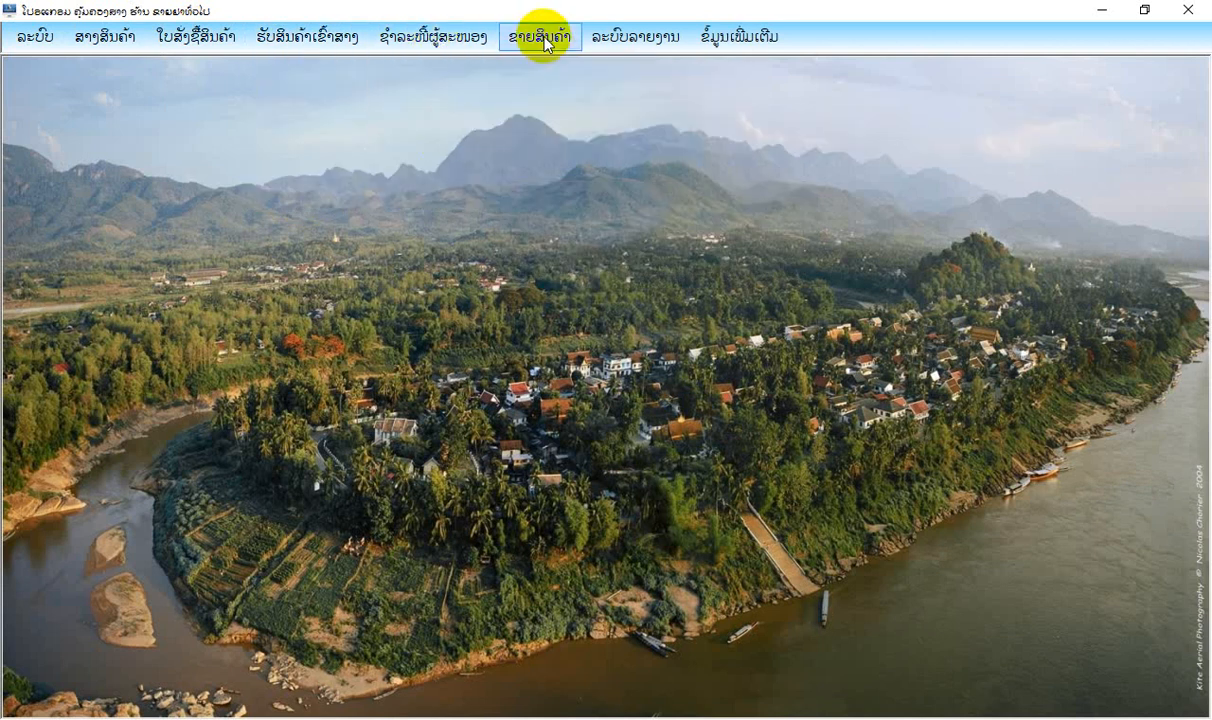
pyautogui.moveTo(545, 40)
pyautogui.moveTo(557, 263)
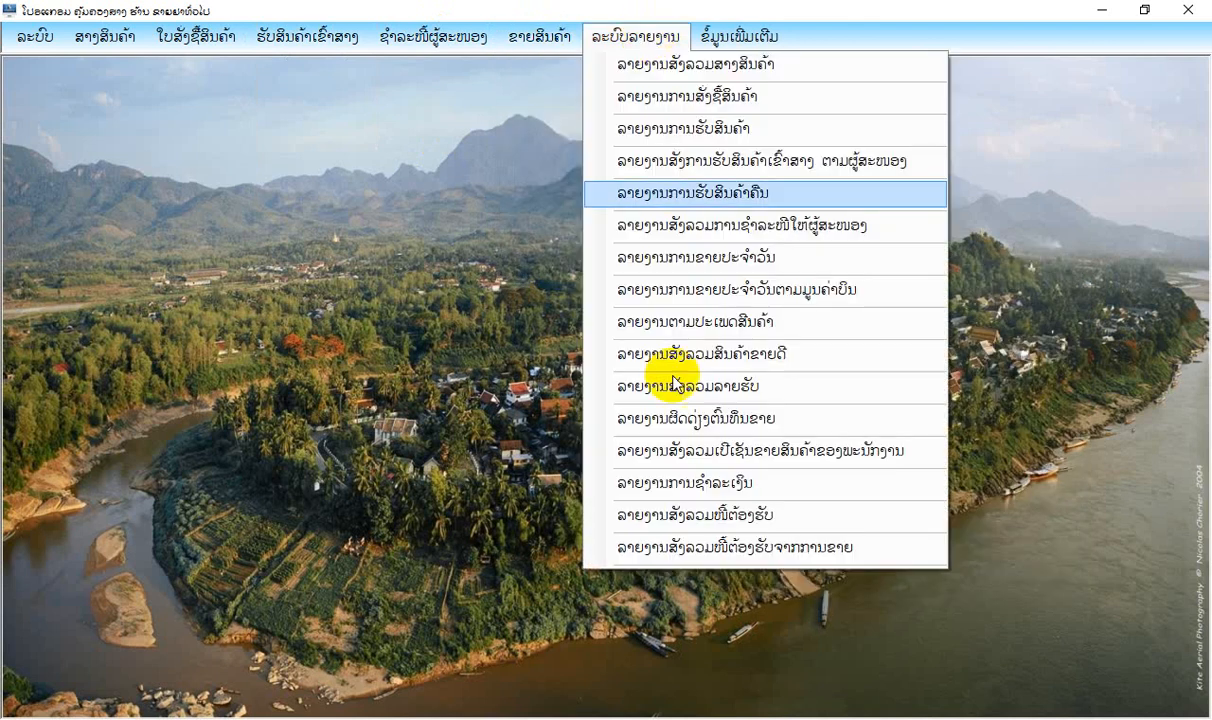
pyautogui.click(740, 8)
pyautogui.click(738, 37)
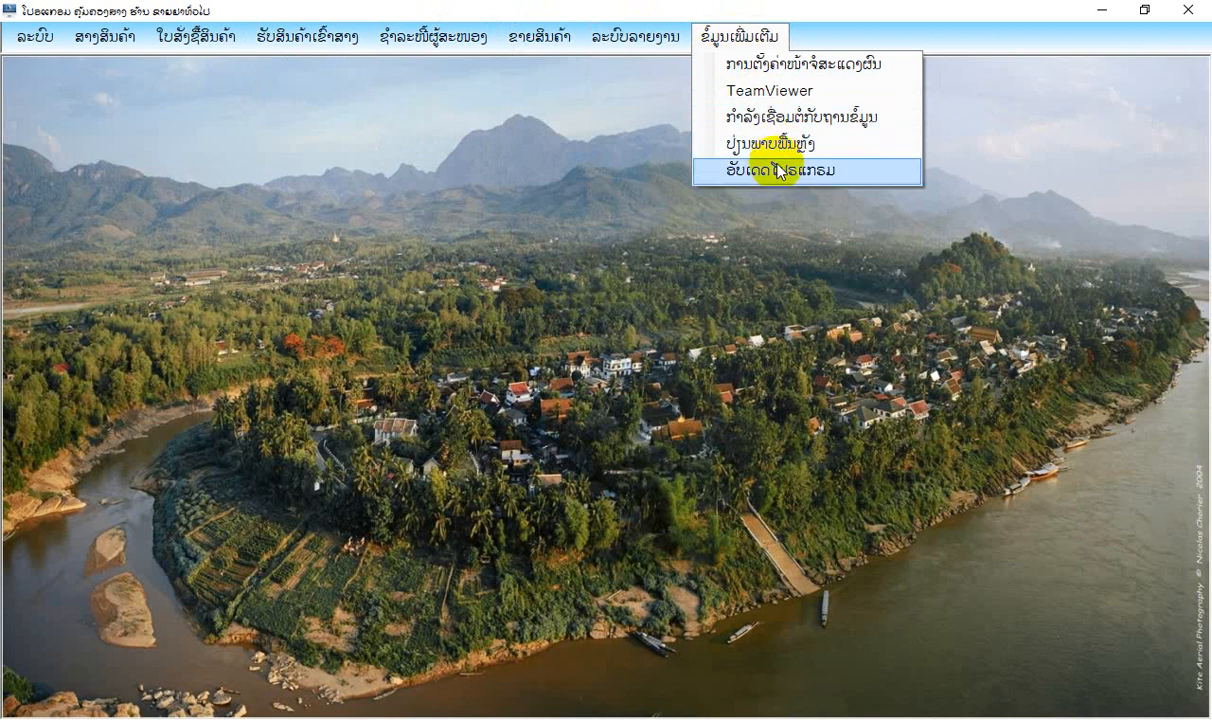
pyautogui.click(55, 18)
# Open the product group form and enter 003 as the code of a new group.
pyautogui.click(50, 37)
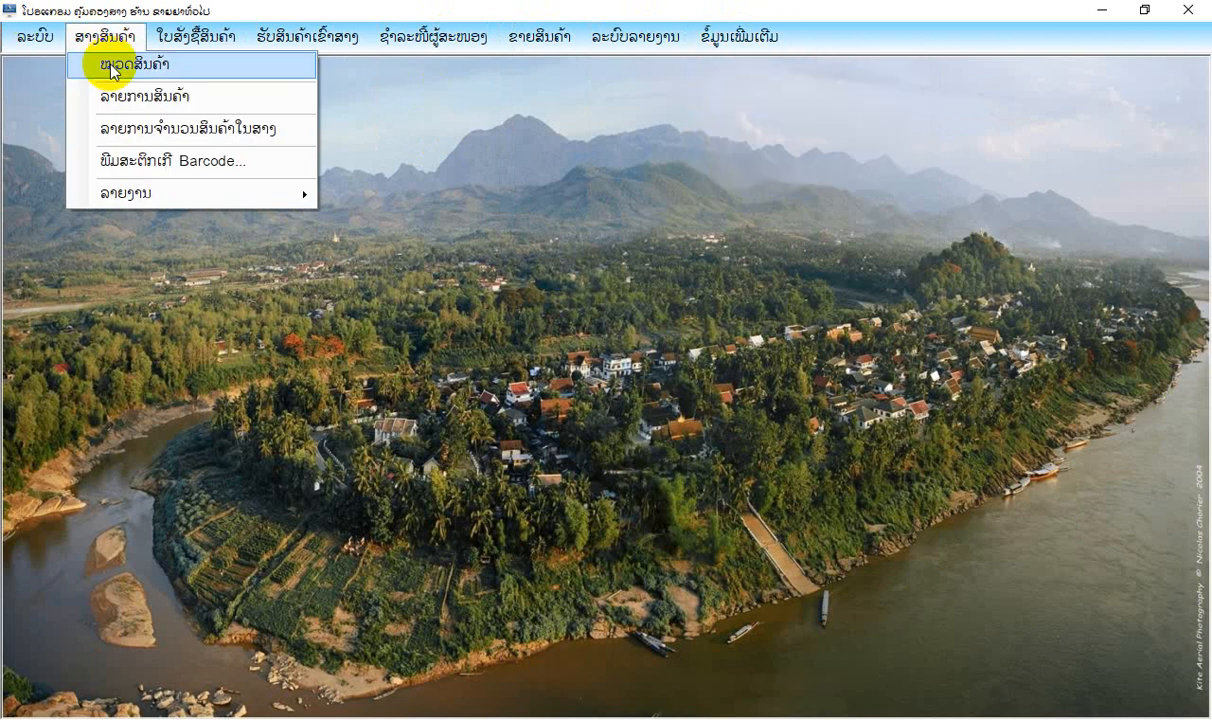
pyautogui.click(99, 64)
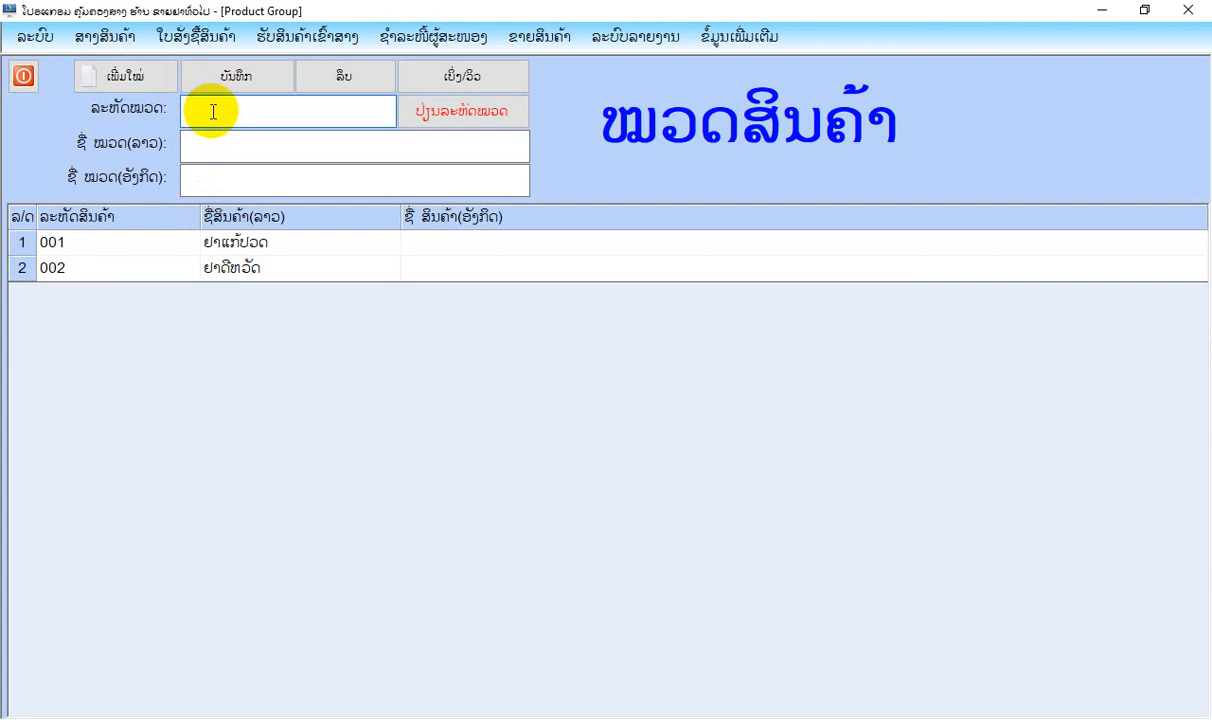
pyautogui.write('002')
pyautogui.press('BackSpace')
pyautogui.write('3')
# Enter ຢາແກ້ແພ້ as the Lao name of product group 003 and save the group.
pyautogui.click(207, 152)
pyautogui.write('ຢ')
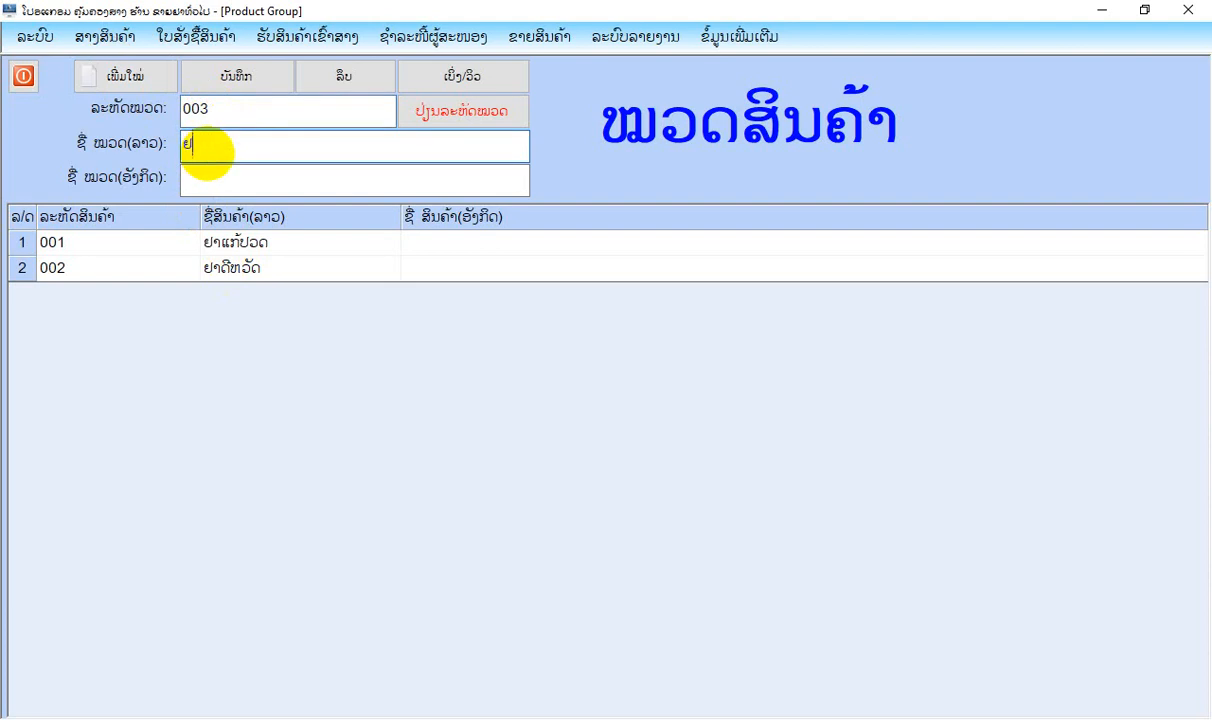
pyautogui.write('າແກ້ແພ້')
pyautogui.click(241, 80)
pyautogui.click(614, 425)
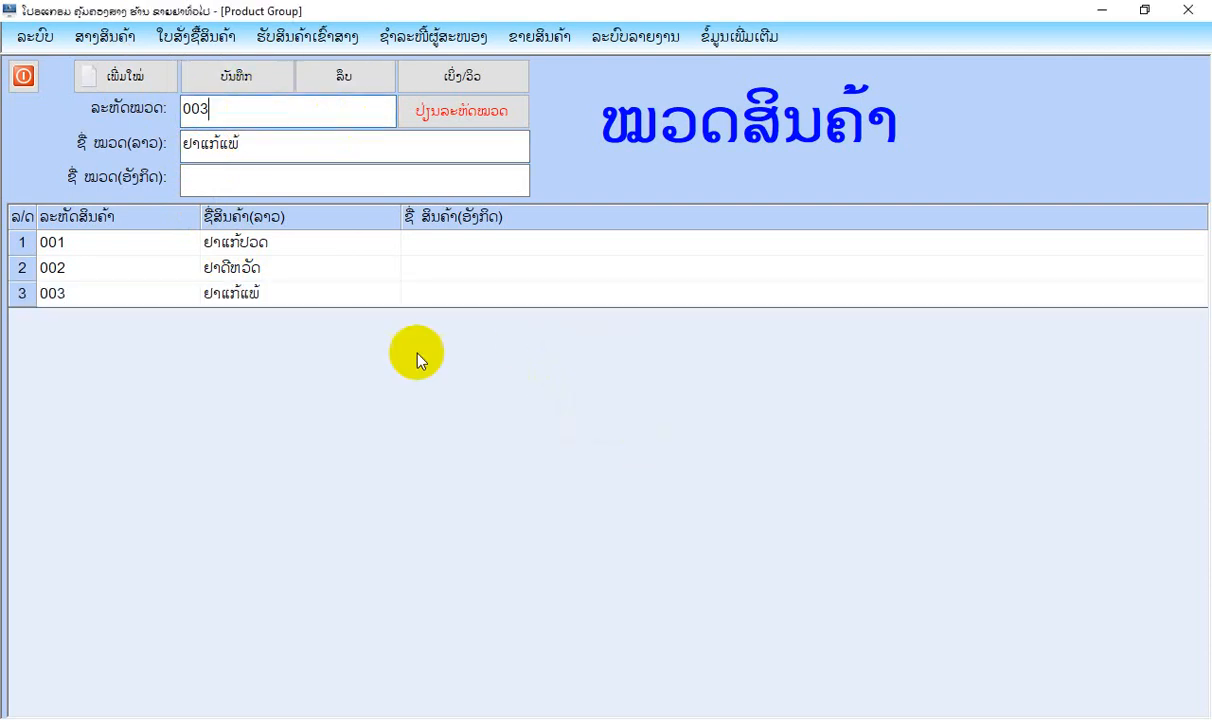
# Load product group 003 from the list, save it again and close the product group form.
pyautogui.click(319, 295)
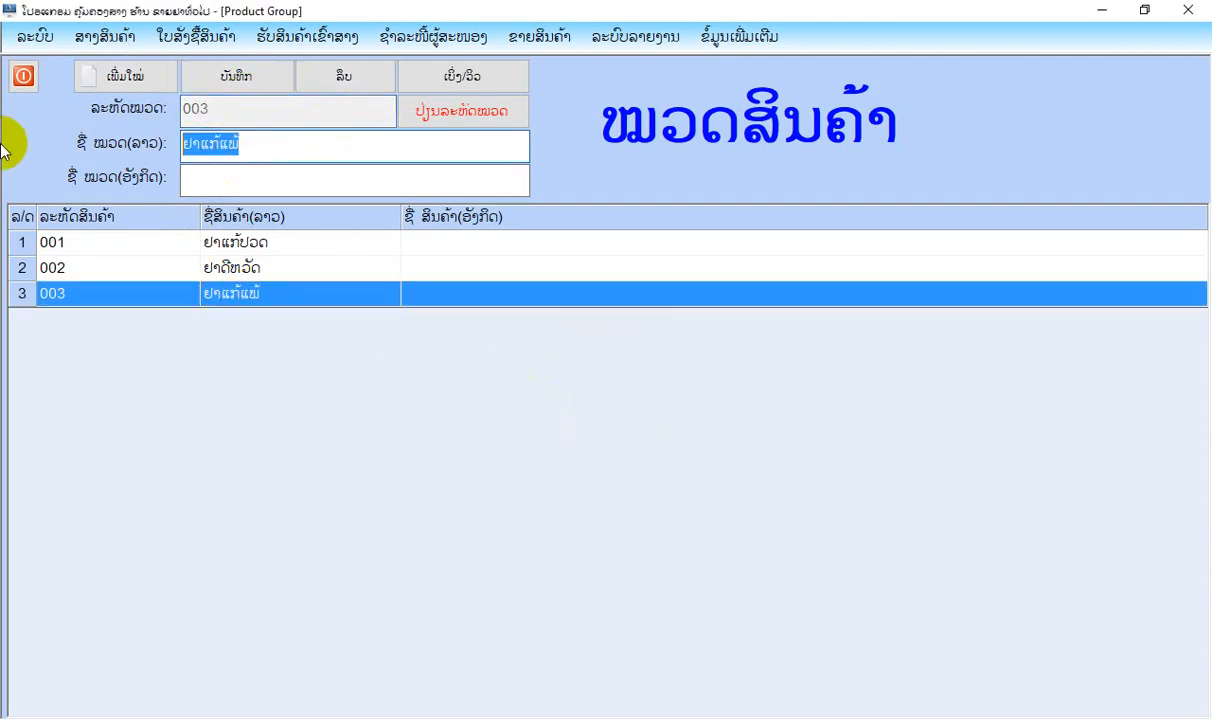
pyautogui.click(237, 80)
pyautogui.click(616, 427)
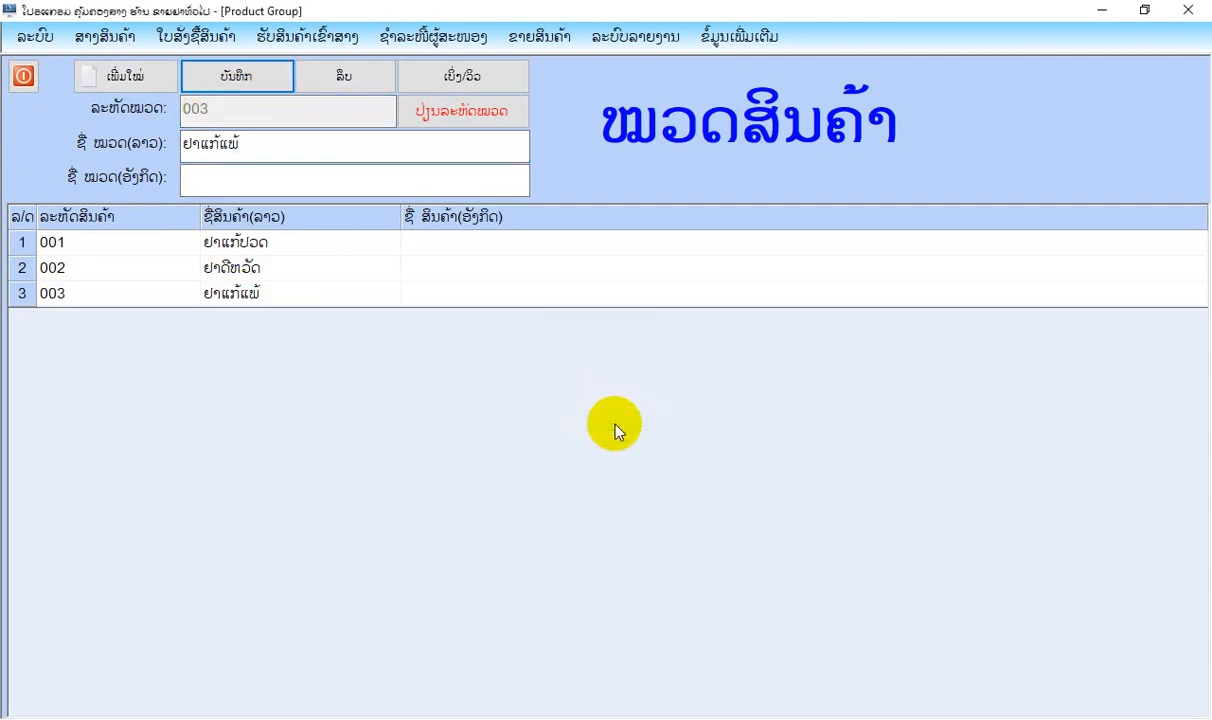
pyautogui.click(23, 77)
# Open the product item form and start a new item in product group 001, ຢາແກ້ປວດ.
pyautogui.click(108, 37)
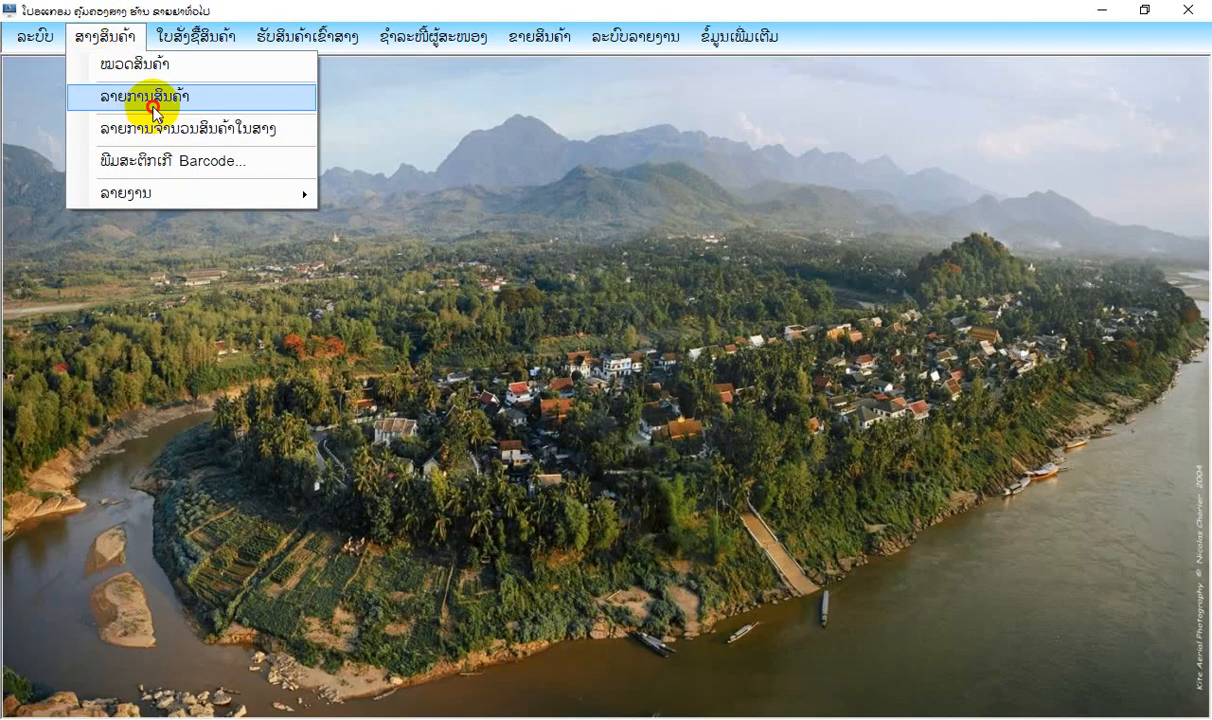
pyautogui.click(153, 104)
pyautogui.click(116, 70)
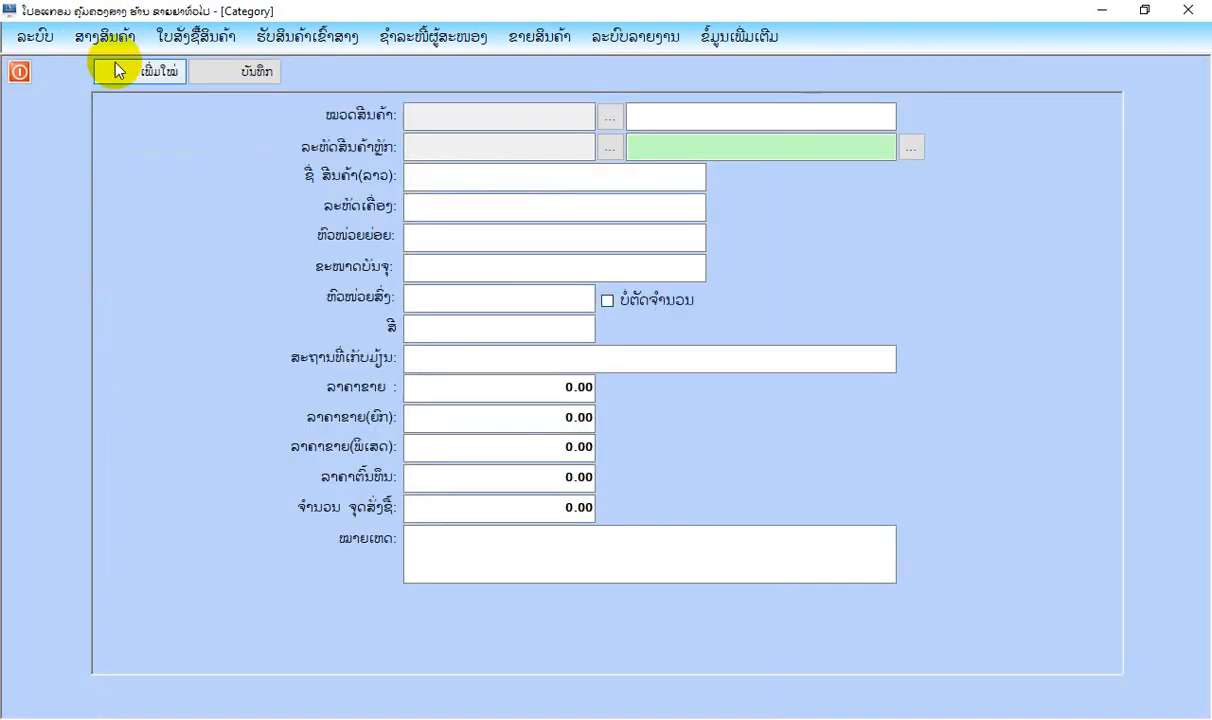
pyautogui.click(606, 120)
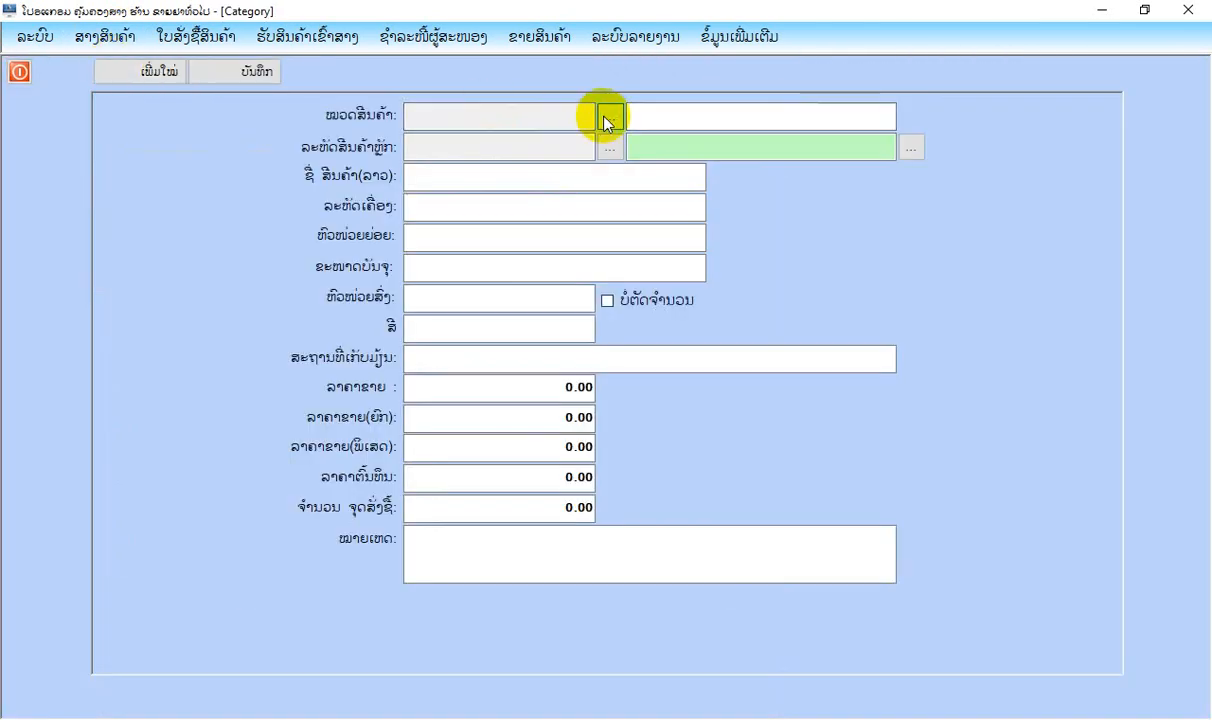
pyautogui.click(578, 288)
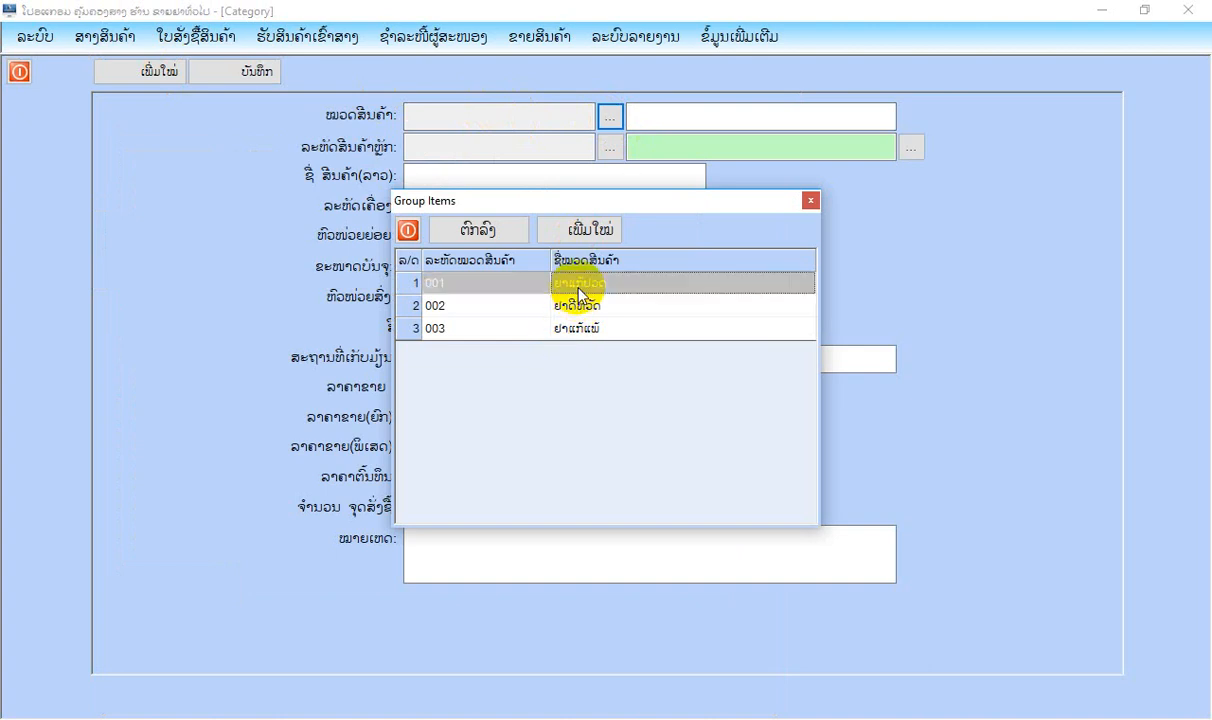
pyautogui.doubleClick(579, 288)
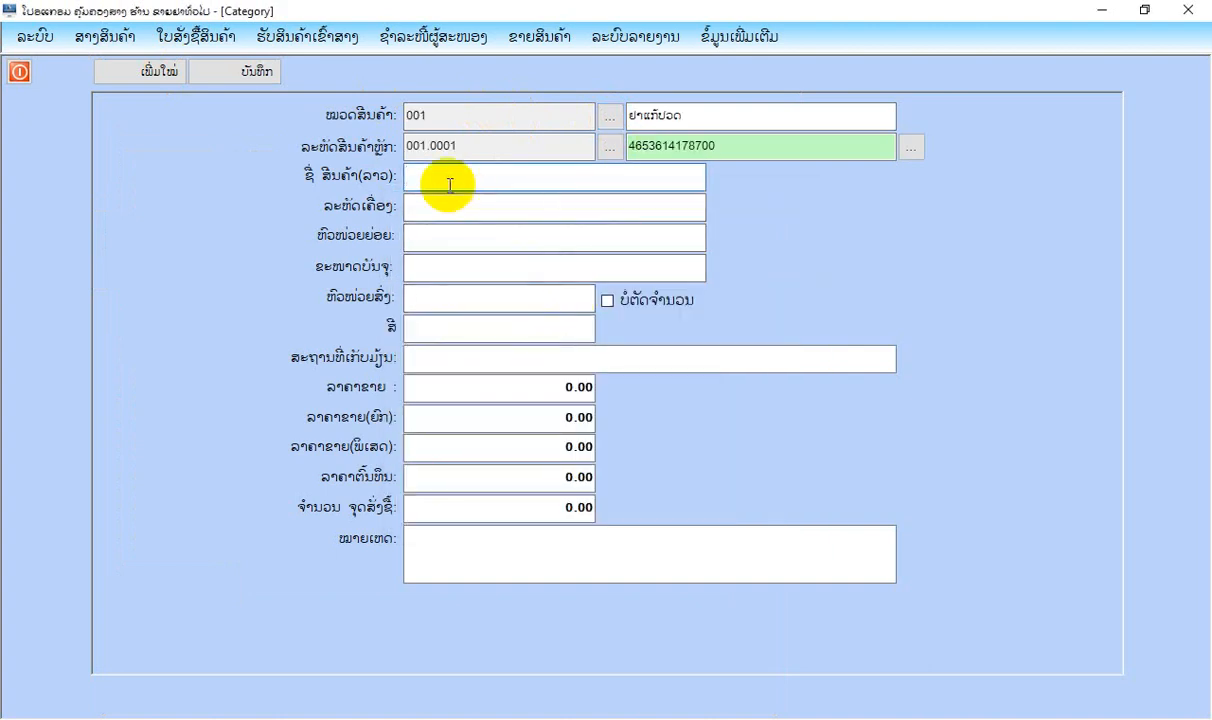
# Enter ຢາປະລາຊີຕາໂມນ as the Lao name of the new product, leaving the machine code empty.
pyautogui.write('ຢາຍະລາຊີຕາໃນ')
pyautogui.click(440, 205)
# Set the product's small unit to ແຜງ, its pack size to 10 and its wholesale unit to ກັບ.
pyautogui.click(451, 238)
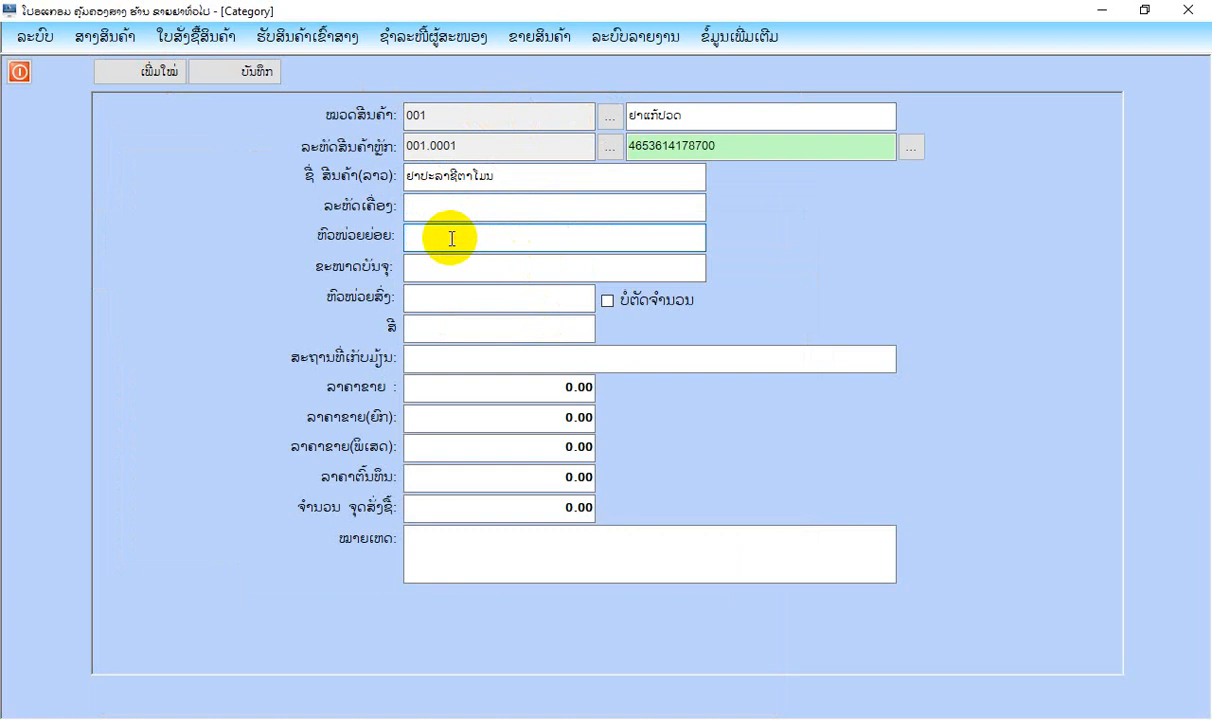
pyautogui.write('ແຜ')
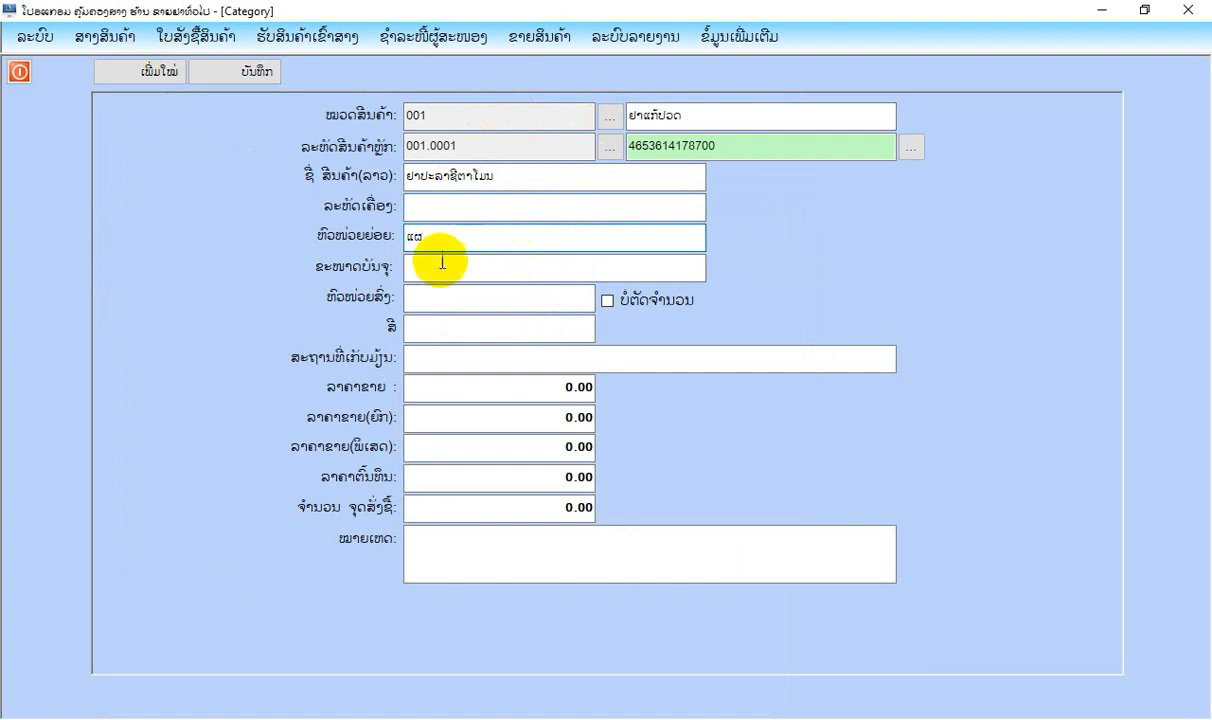
pyautogui.write('ງ')
pyautogui.click(441, 265)
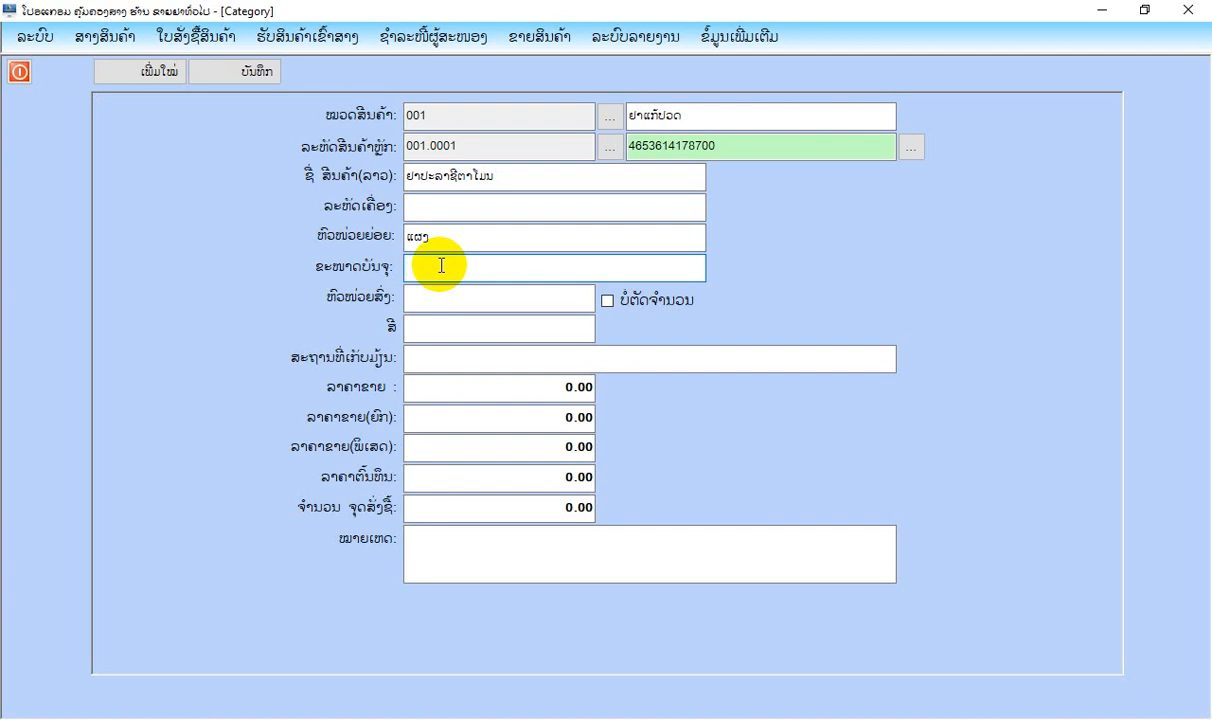
pyautogui.write('10')
pyautogui.click(432, 306)
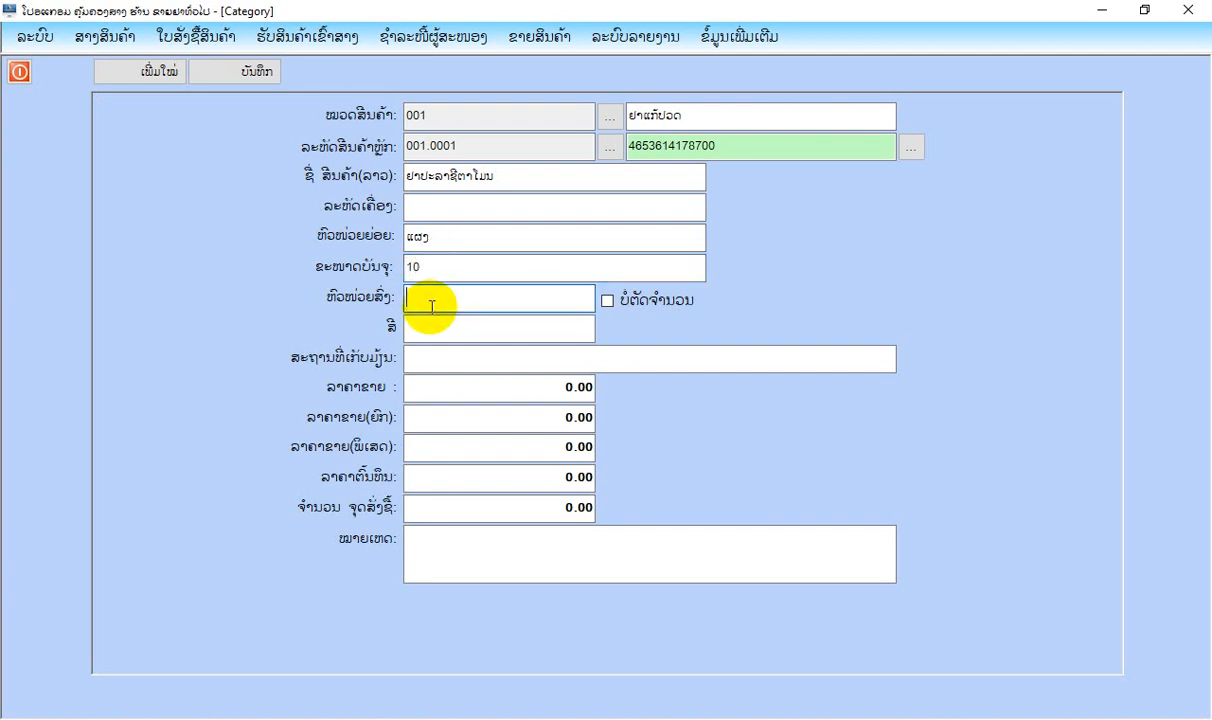
pyautogui.write('ກັບ')
# Set the product's colour to ຂາວ and its storage location to ສາງສິນຄ້າໜ້າ.
pyautogui.click(424, 328)
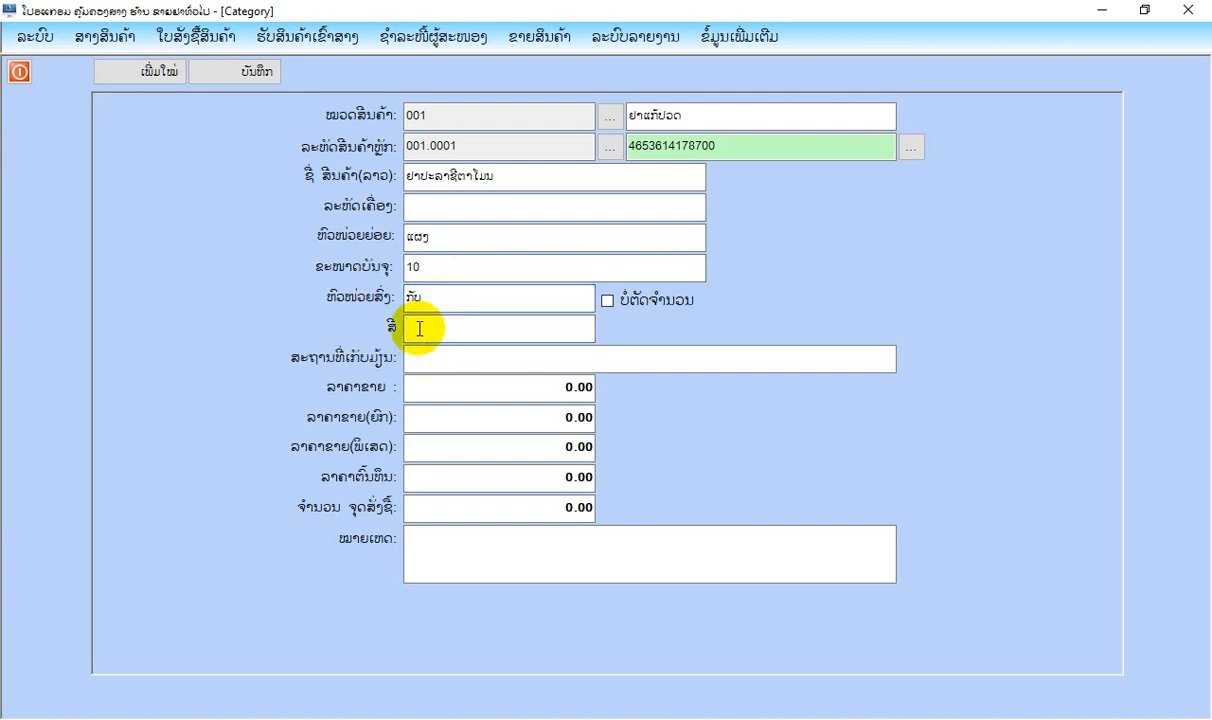
pyautogui.write('ຂາວ')
pyautogui.click(419, 357)
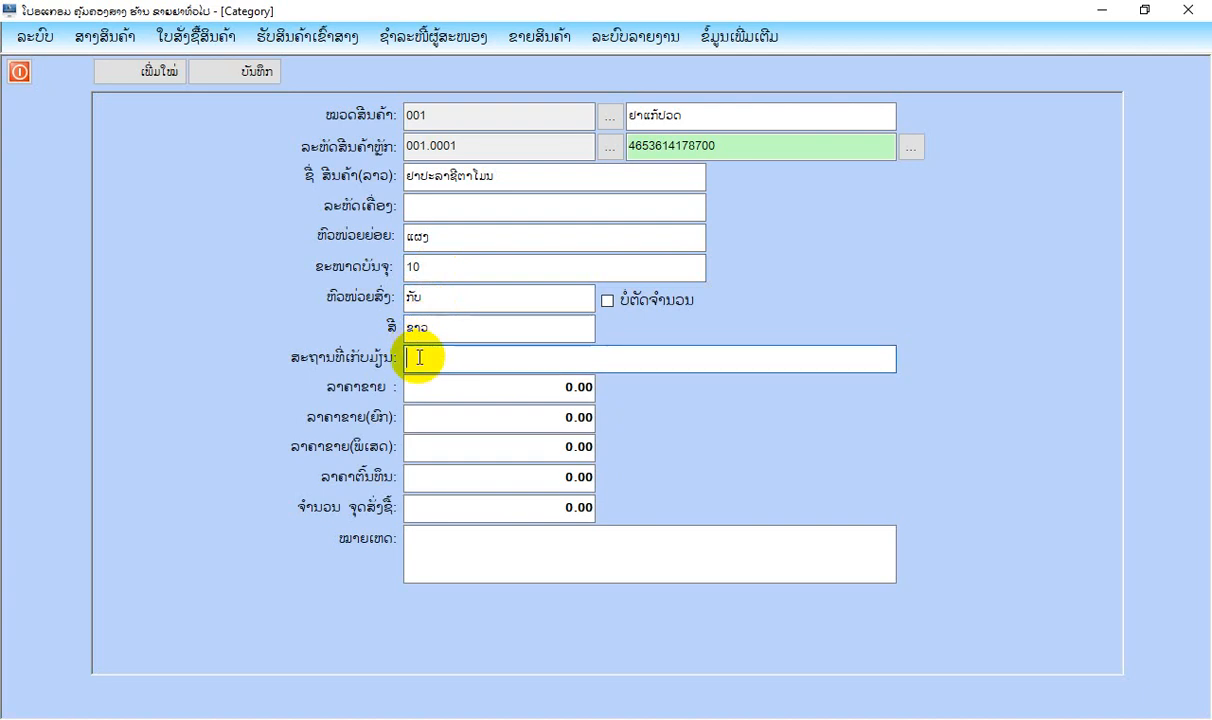
pyautogui.write('ສຽງ')
pyautogui.write('ສິນຄ້າ')
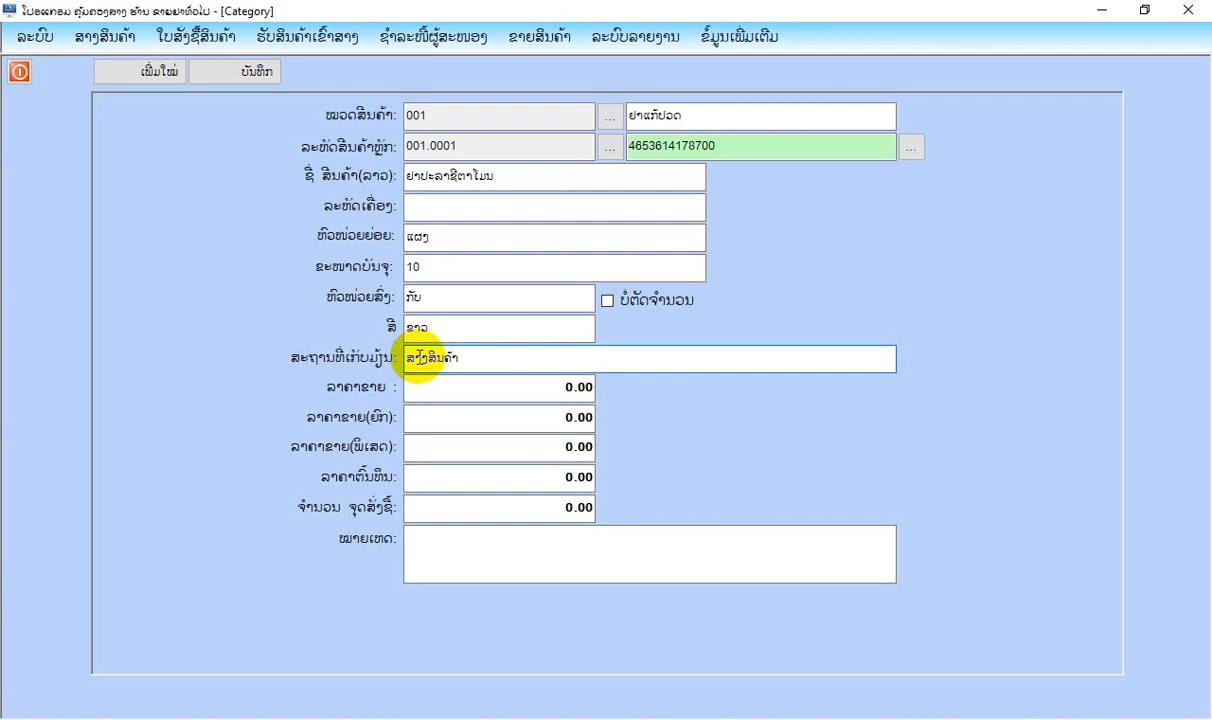
pyautogui.write('ໜ້າ')
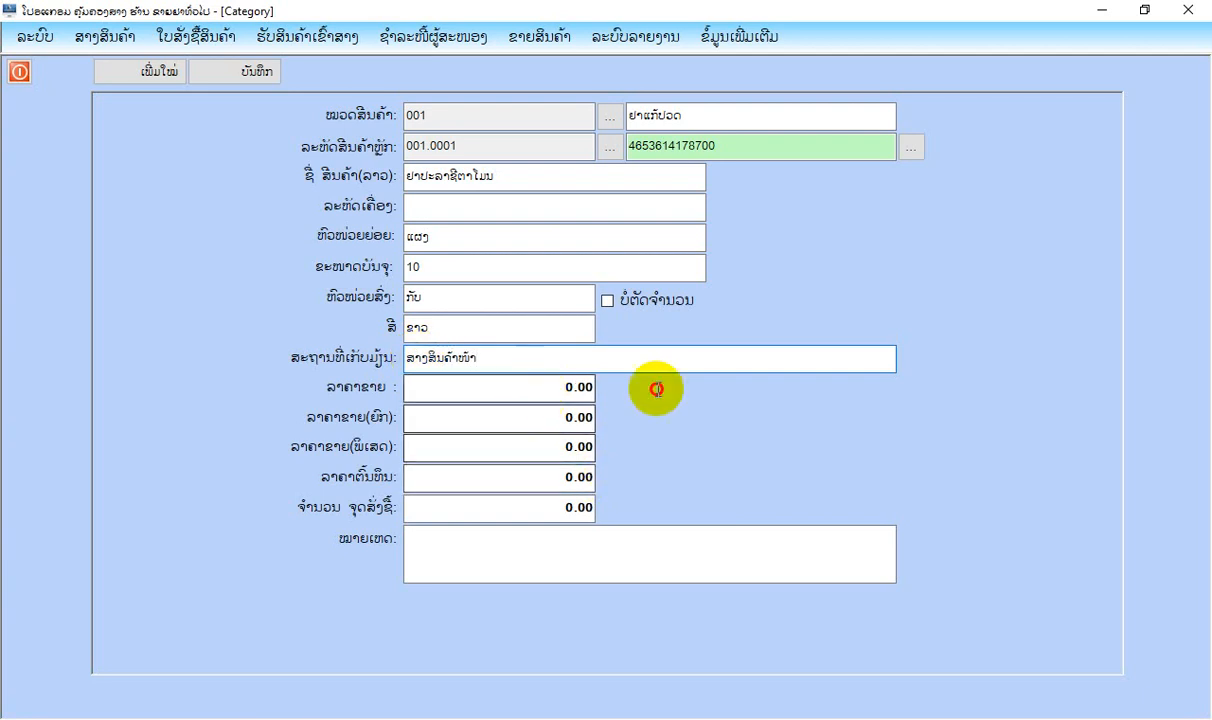
# Set the product's retail price to 1,000, wholesale price to 950 and special price to 900.
pyautogui.press('Tab')
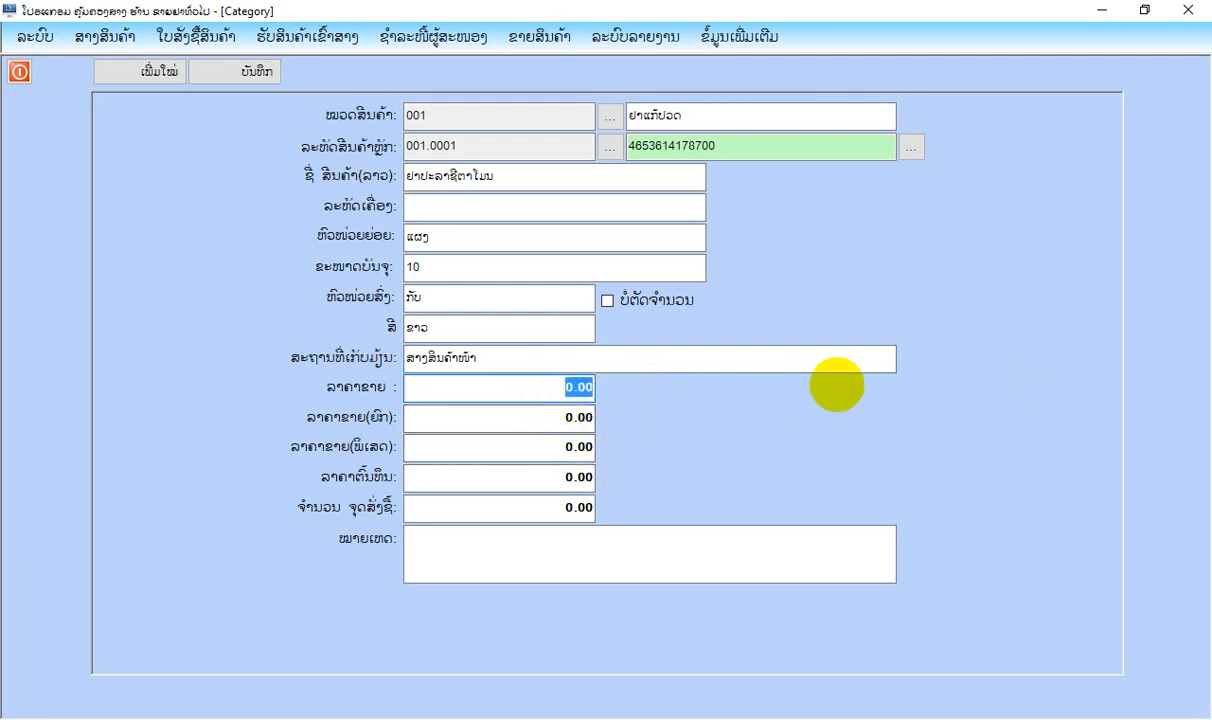
pyautogui.write('1000')
pyautogui.press('Tab')
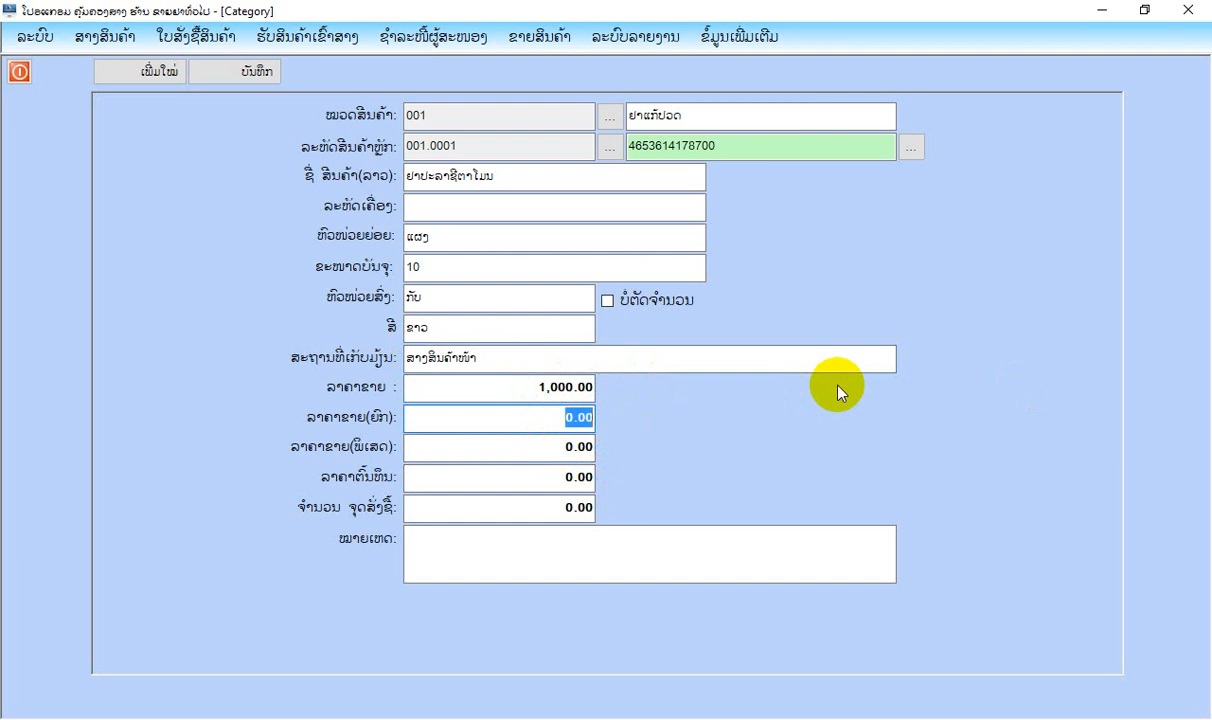
pyautogui.write('9500')
pyautogui.press('Tab')
pyautogui.click(560, 418)
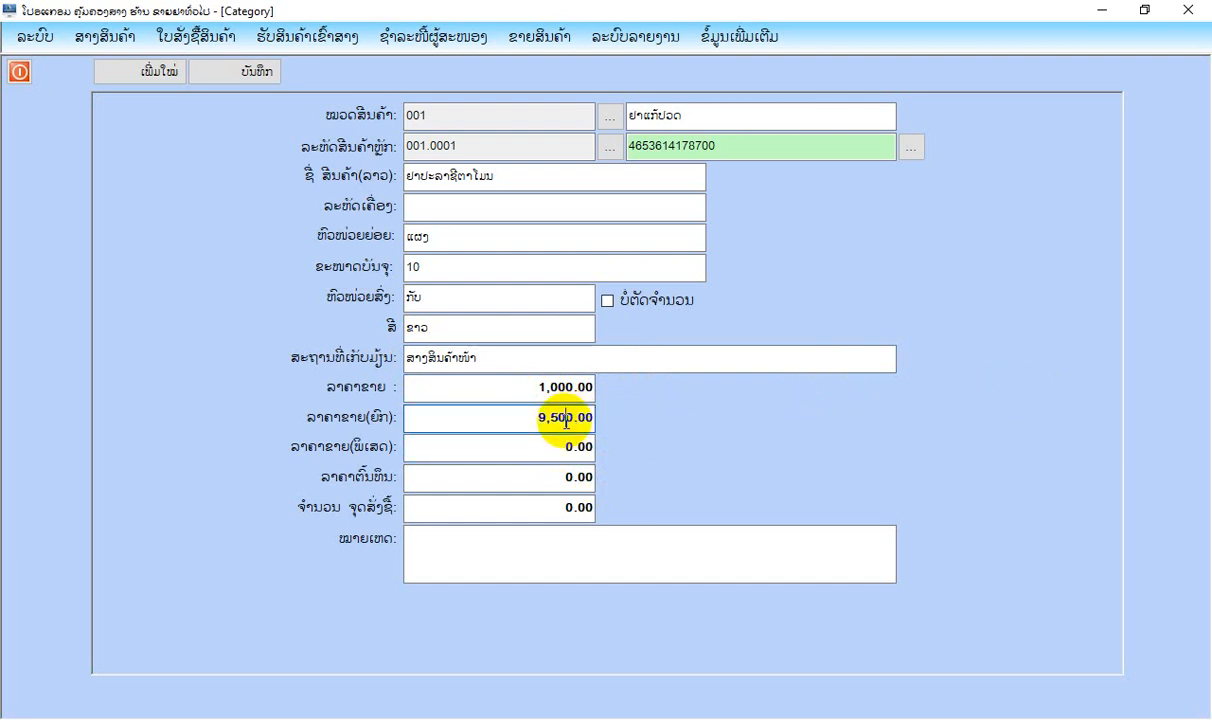
pyautogui.press('BackSpace')
pyautogui.click(567, 446)
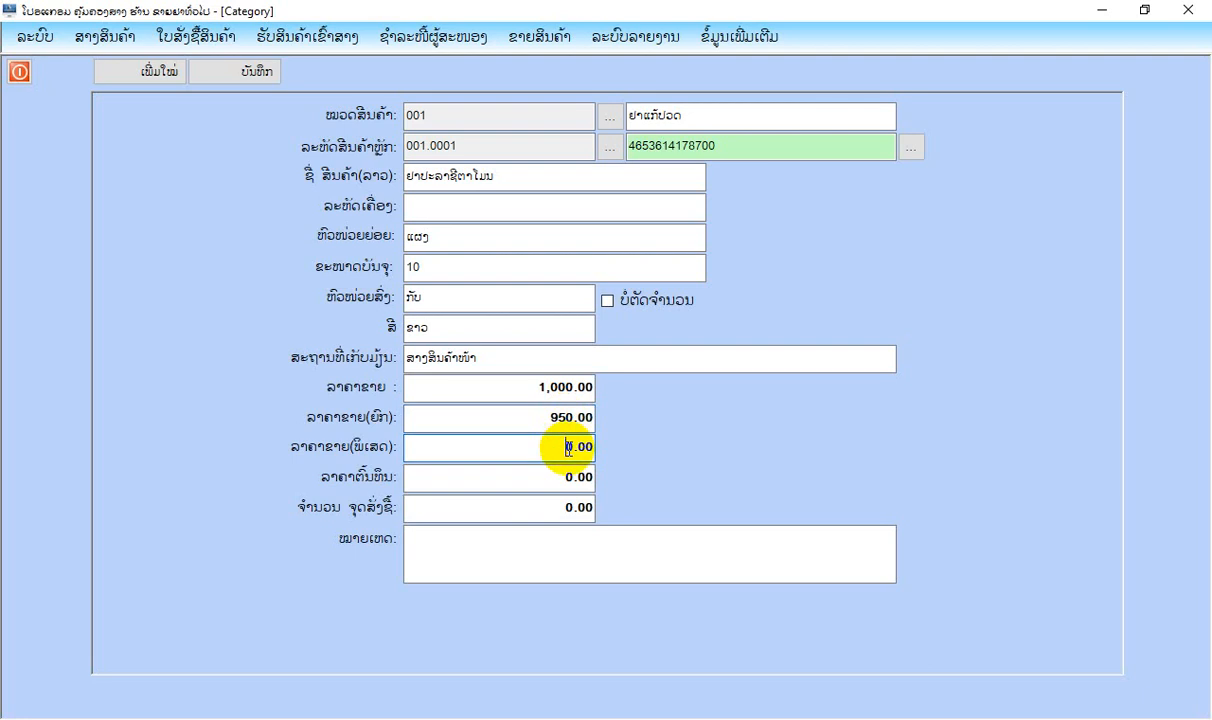
pyautogui.write('90')
pyautogui.press('Return')
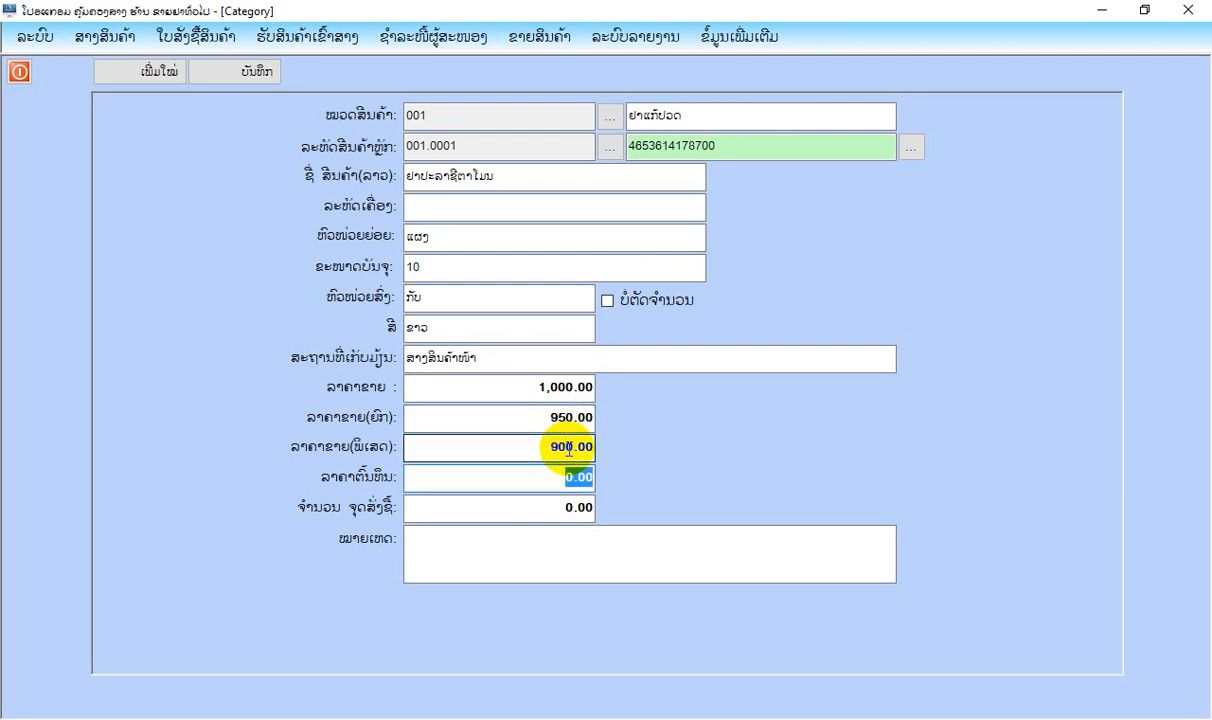
# Set the product's cost price to 700 and its reorder quantity to 50, leave the remarks empty and save the item.
pyautogui.write('700')
pyautogui.press('Return')
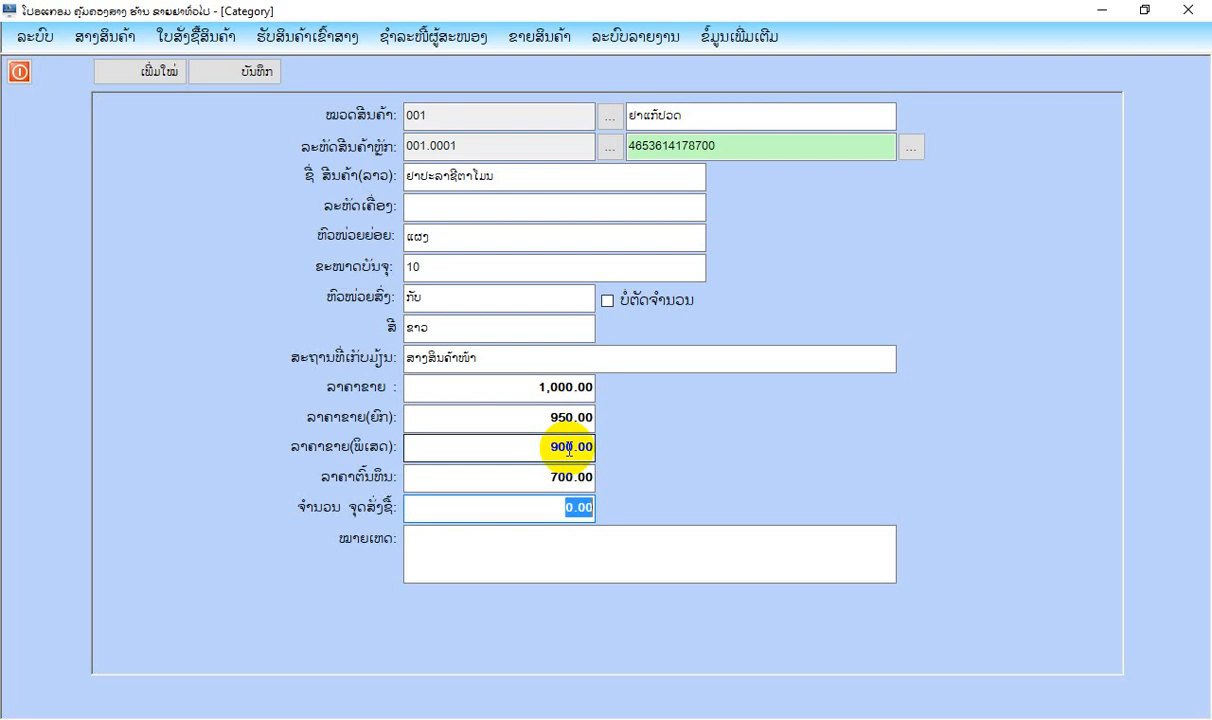
pyautogui.write('50')
pyautogui.press('Return')
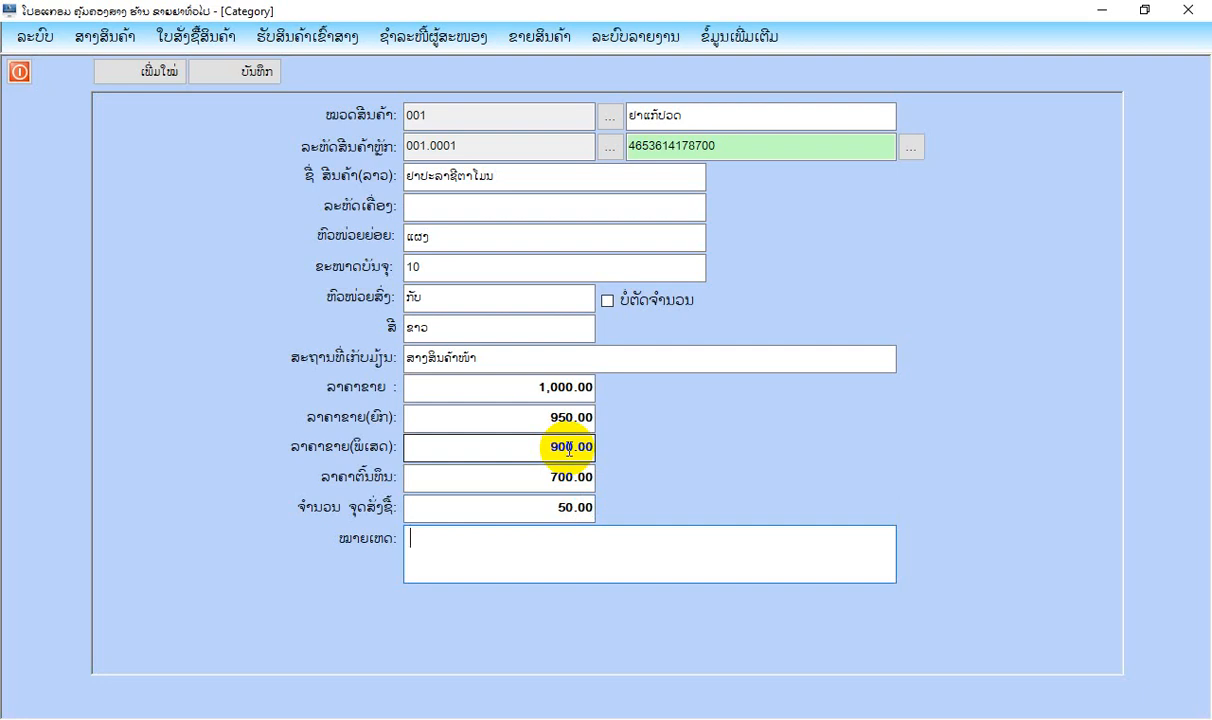
pyautogui.press('Return')
pyautogui.press('Return')
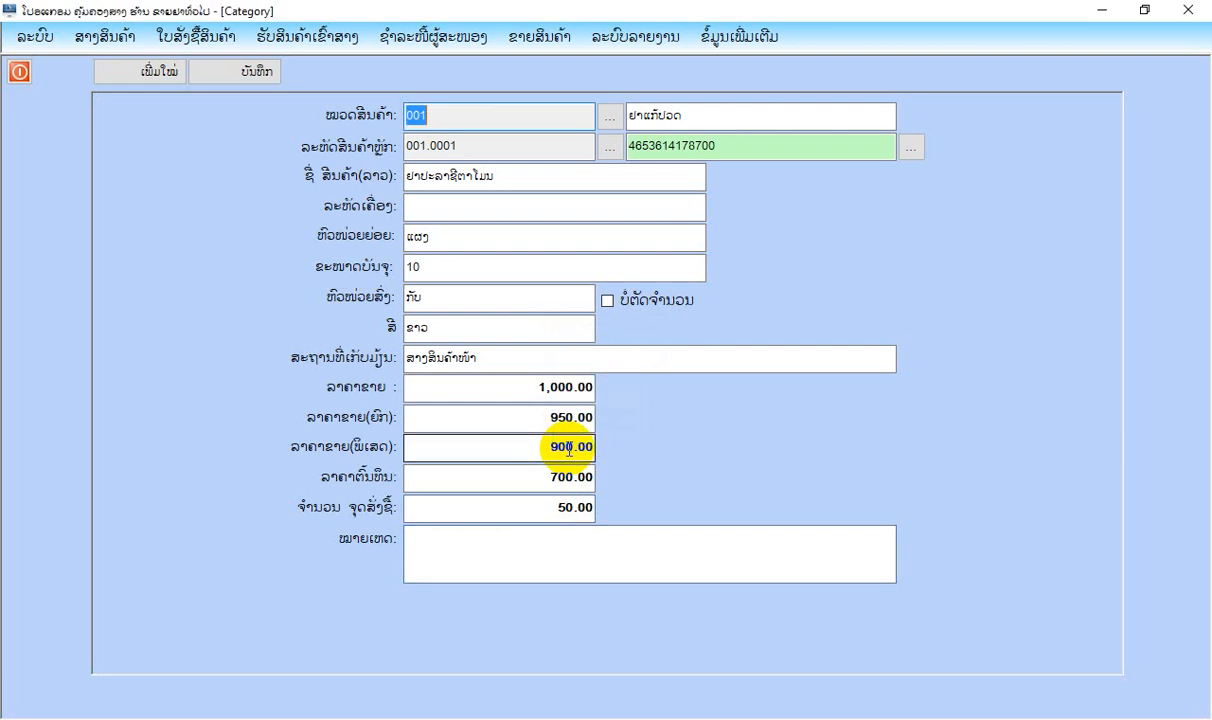
# Start another new product item and assign it to product group 002, ຢາດີຫວັດ.
pyautogui.click(140, 72)
pyautogui.click(610, 117)
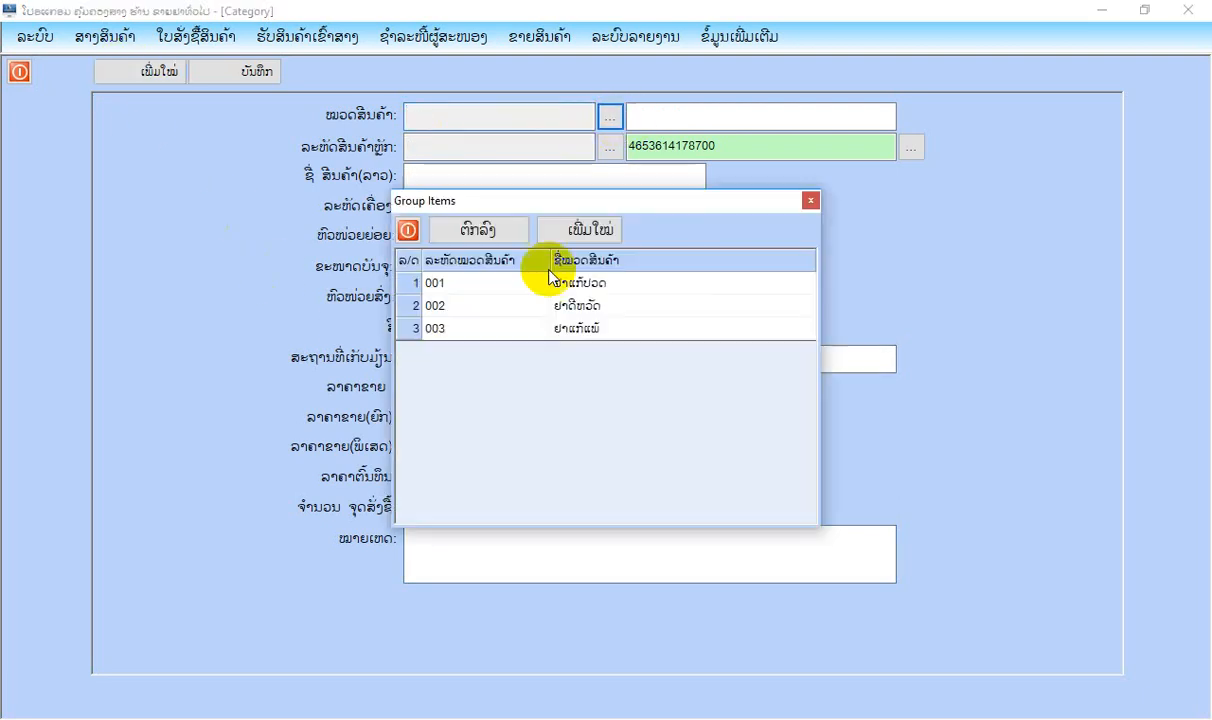
pyautogui.click(585, 309)
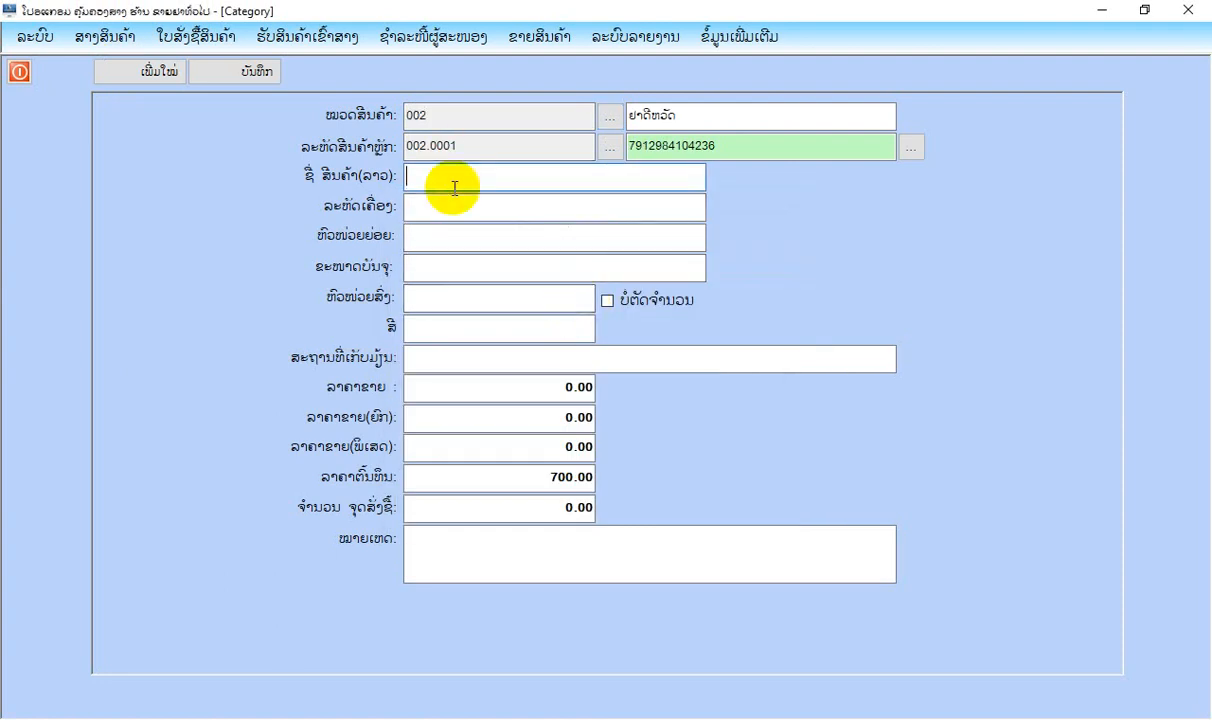
# Name the product ຢາທິບຟີ and set its sub-unit to ແຜງ.
pyautogui.write('ຢາທິບປີ')
pyautogui.click(446, 240)
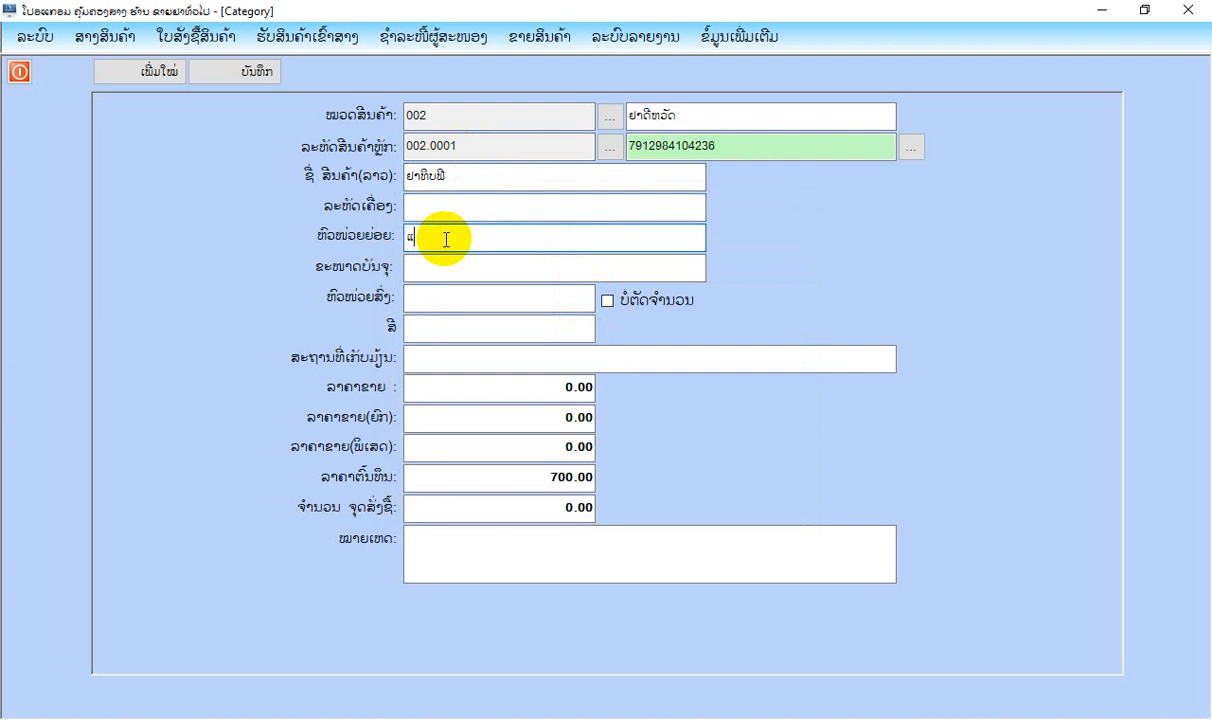
pyautogui.write('ແຕງ')
# Set the product's pack size to 50 and its wholesale unit to ກັບ.
pyautogui.click(449, 272)
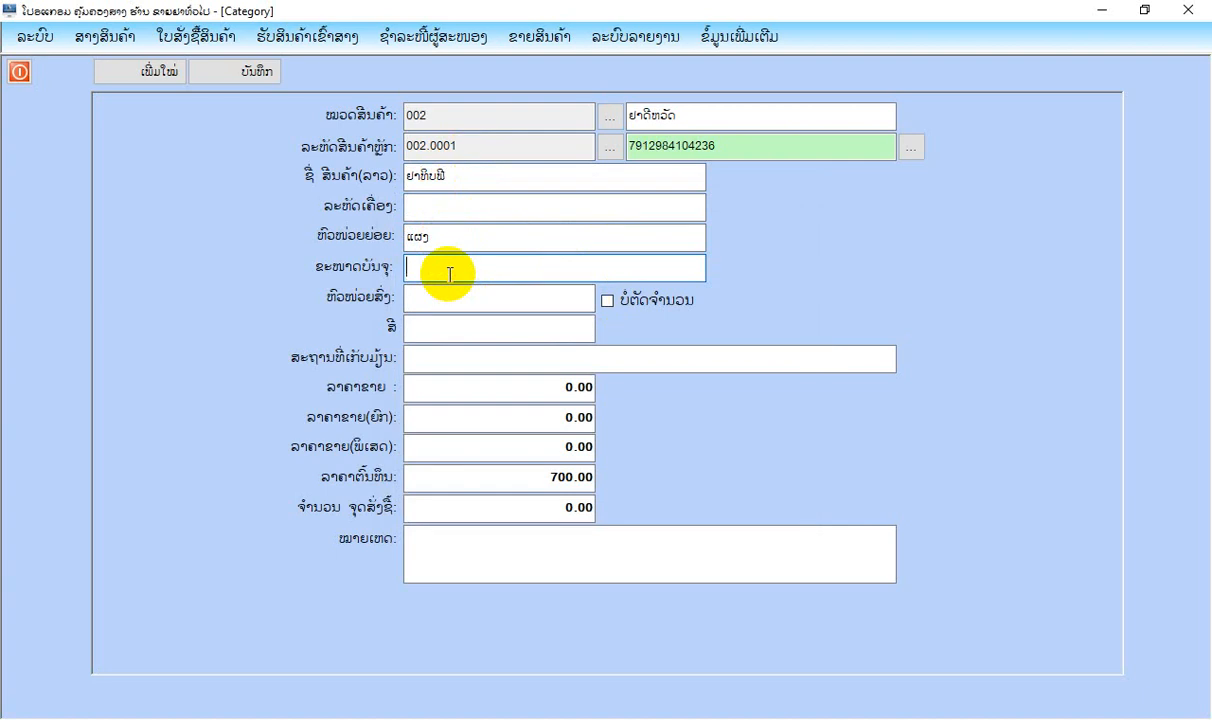
pyautogui.write('50')
pyautogui.click(459, 298)
pyautogui.write('ກ')
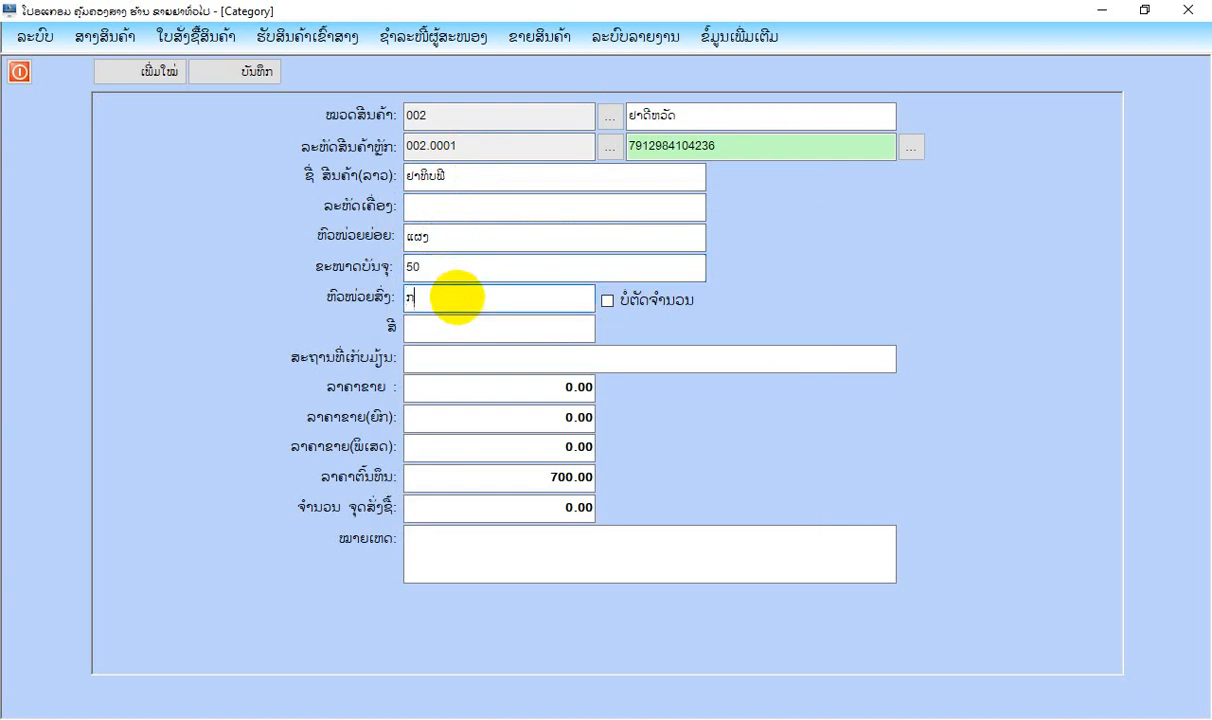
pyautogui.write('ັບ')
# Set the product's colour to ຂຽວ and its storage location to ສາງໜ້າຮ້ານ.
pyautogui.click(456, 327)
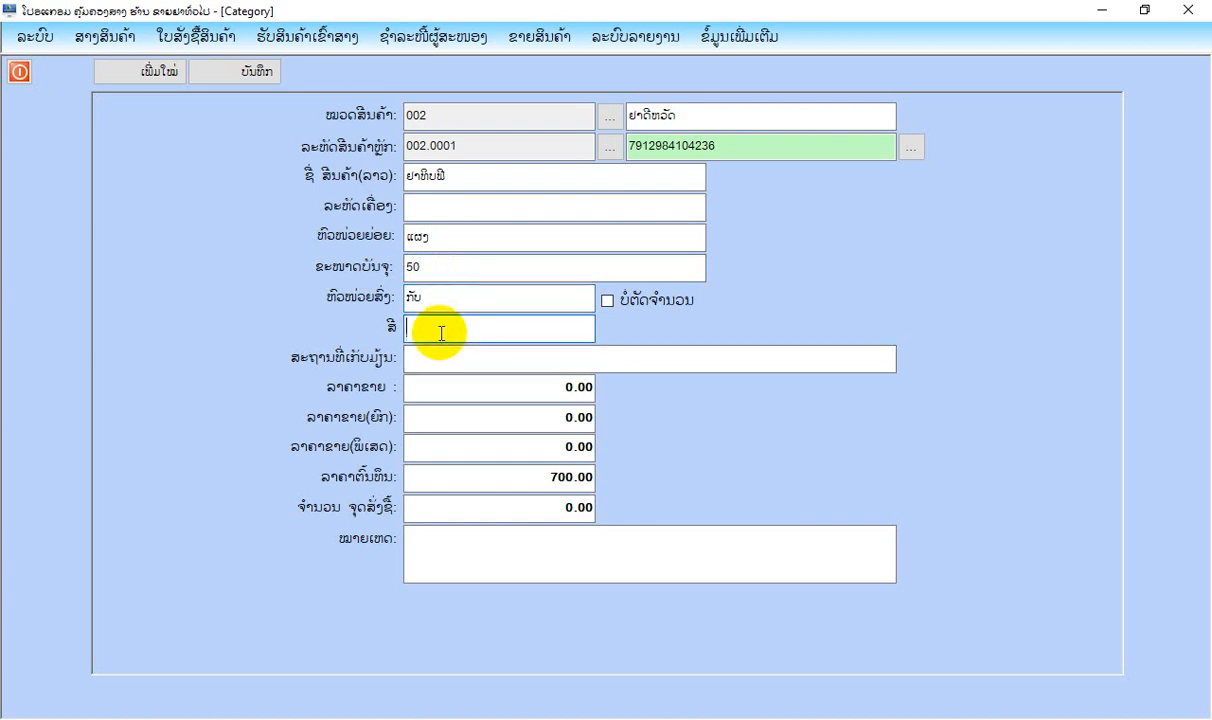
pyautogui.write('ຂຽວ')
pyautogui.click(465, 357)
pyautogui.write('ສາ')
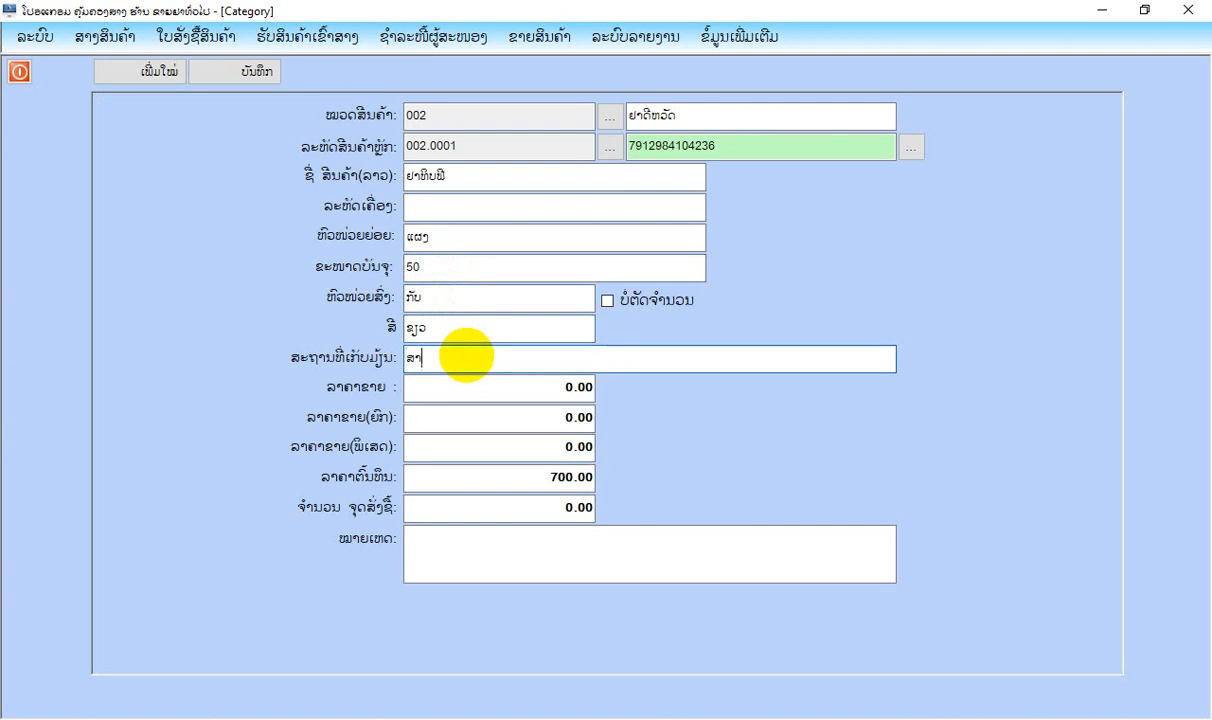
pyautogui.write('ງໜ້າຮ້ານ')
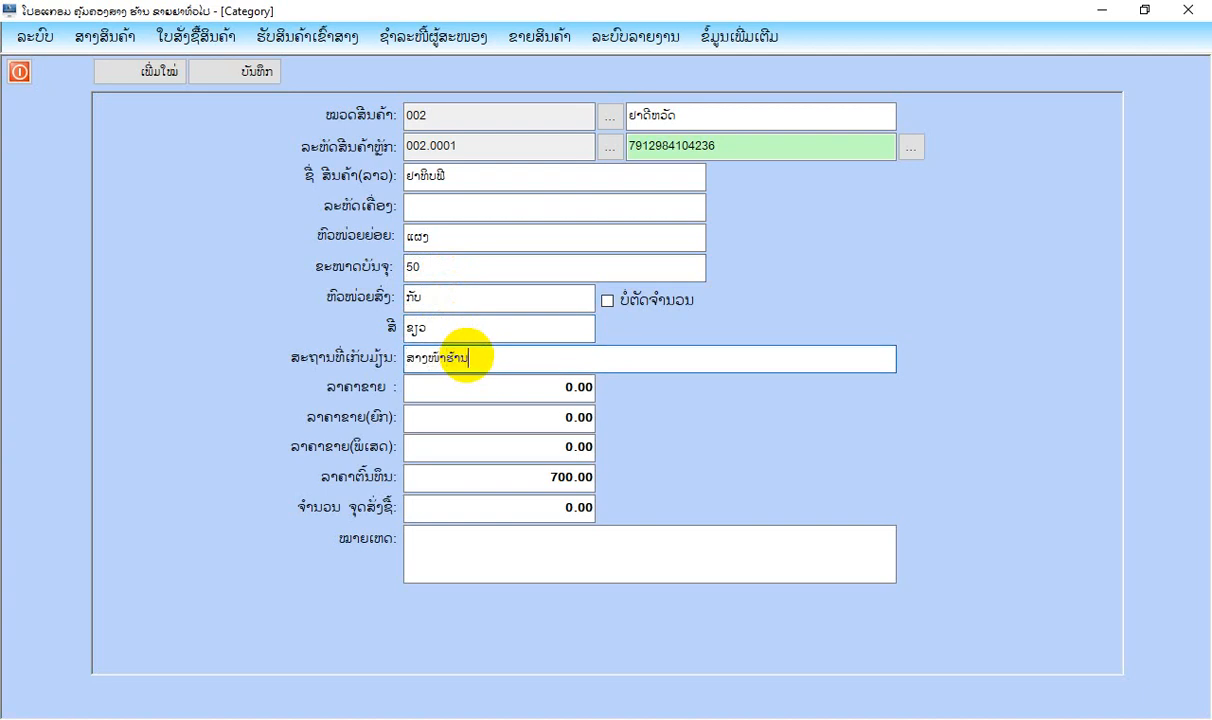
pyautogui.press('Tab')
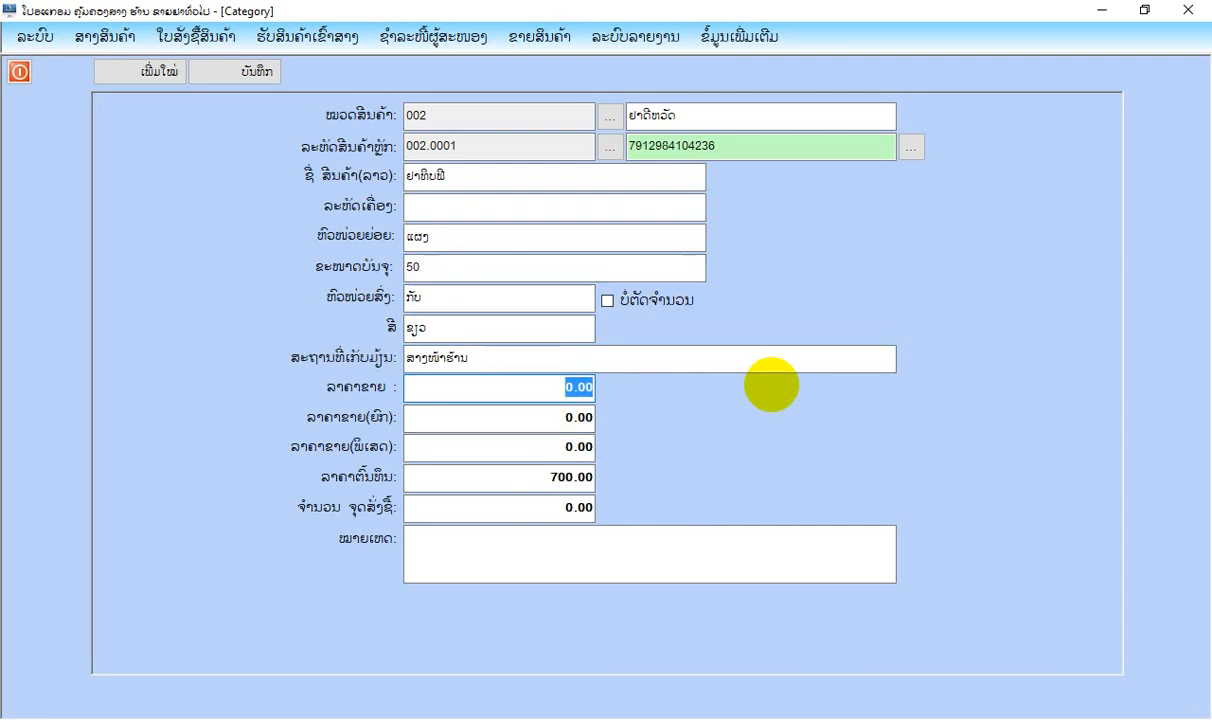
# Set the product's retail price to 5,000, wholesale price to 4,000 and special price to 3,500.
pyautogui.write('5,00')
pyautogui.write('0')
pyautogui.press('Tab')
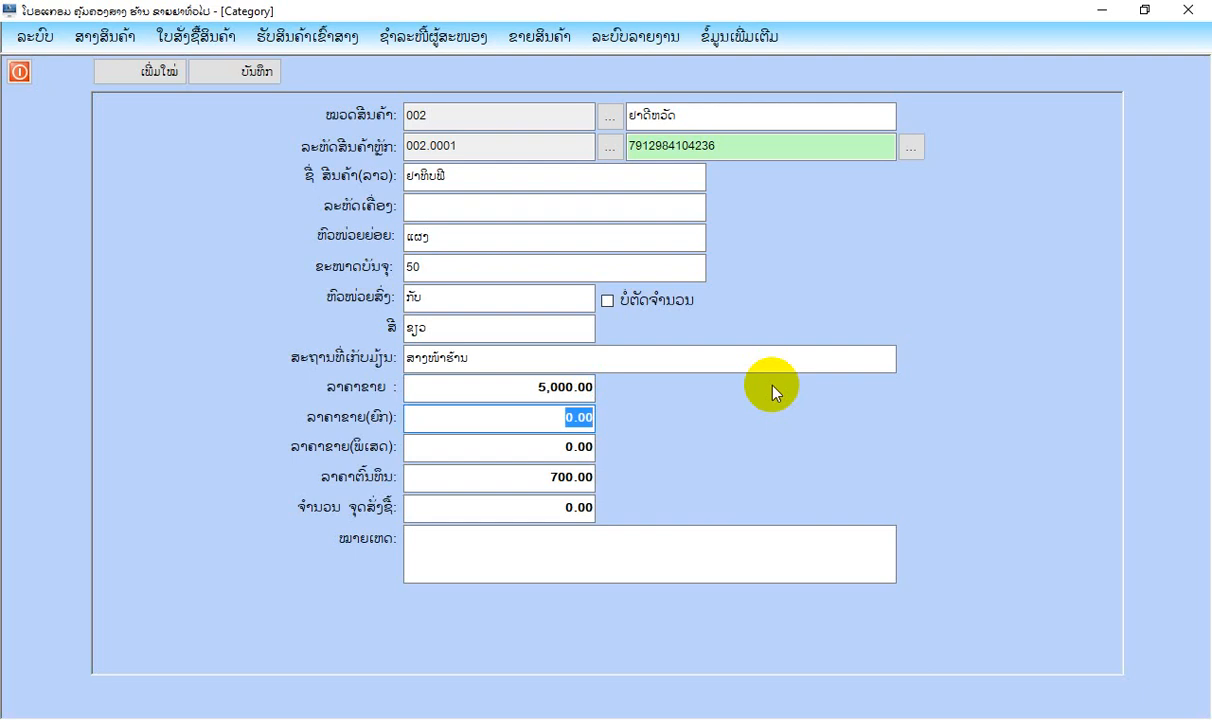
pyautogui.write('4000')
pyautogui.press('Tab')
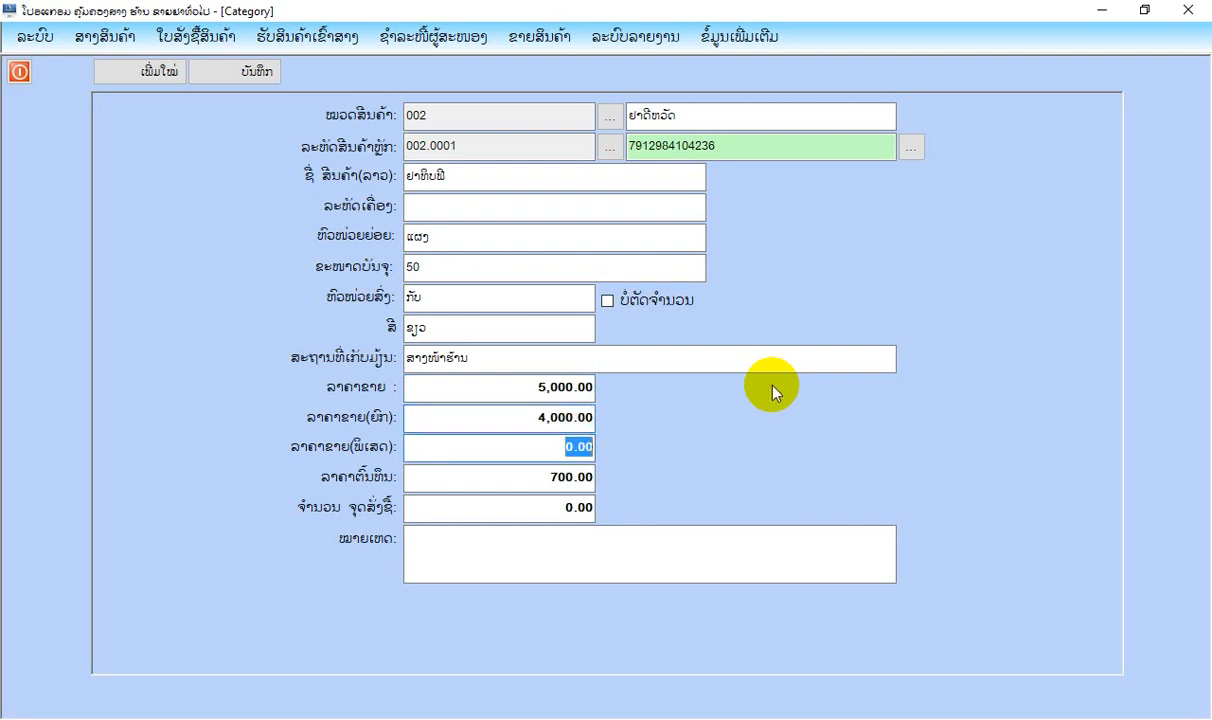
pyautogui.write('3500')
pyautogui.press('Tab')
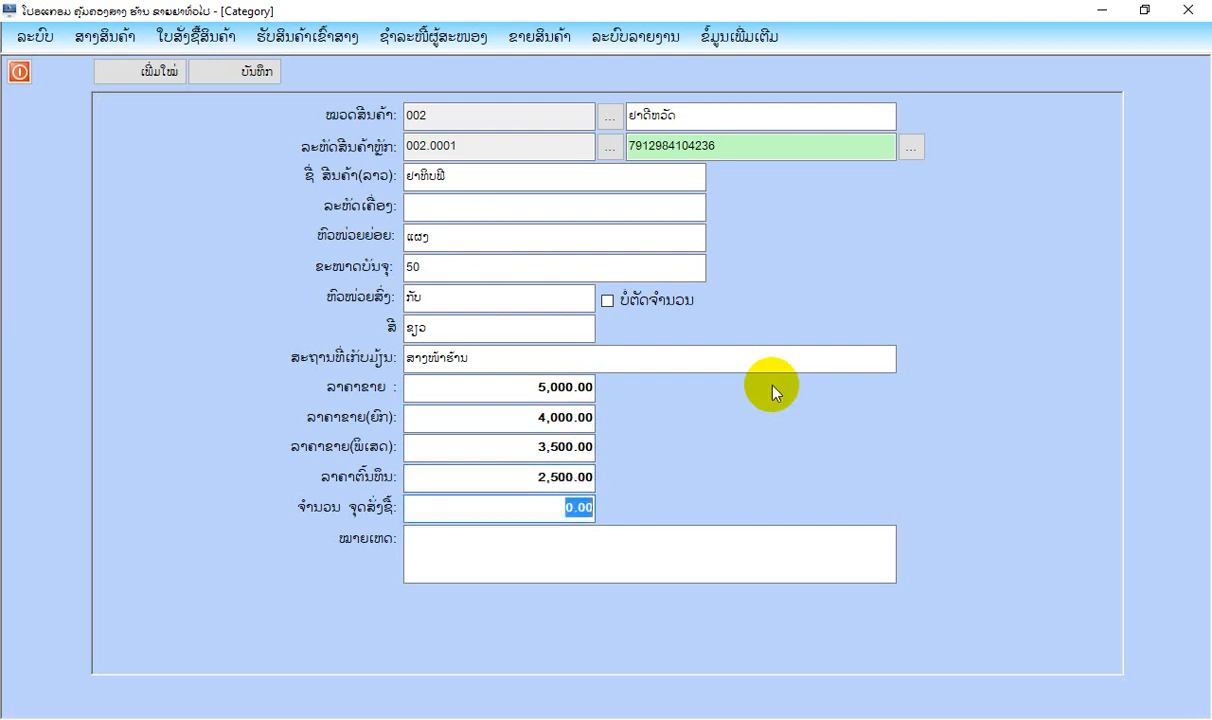
# Set the product's cost price to 2,500 and its reorder quantity to 30, leave the remarks empty and save the item.
pyautogui.write('30')
pyautogui.press('Return')
pyautogui.press('Return')
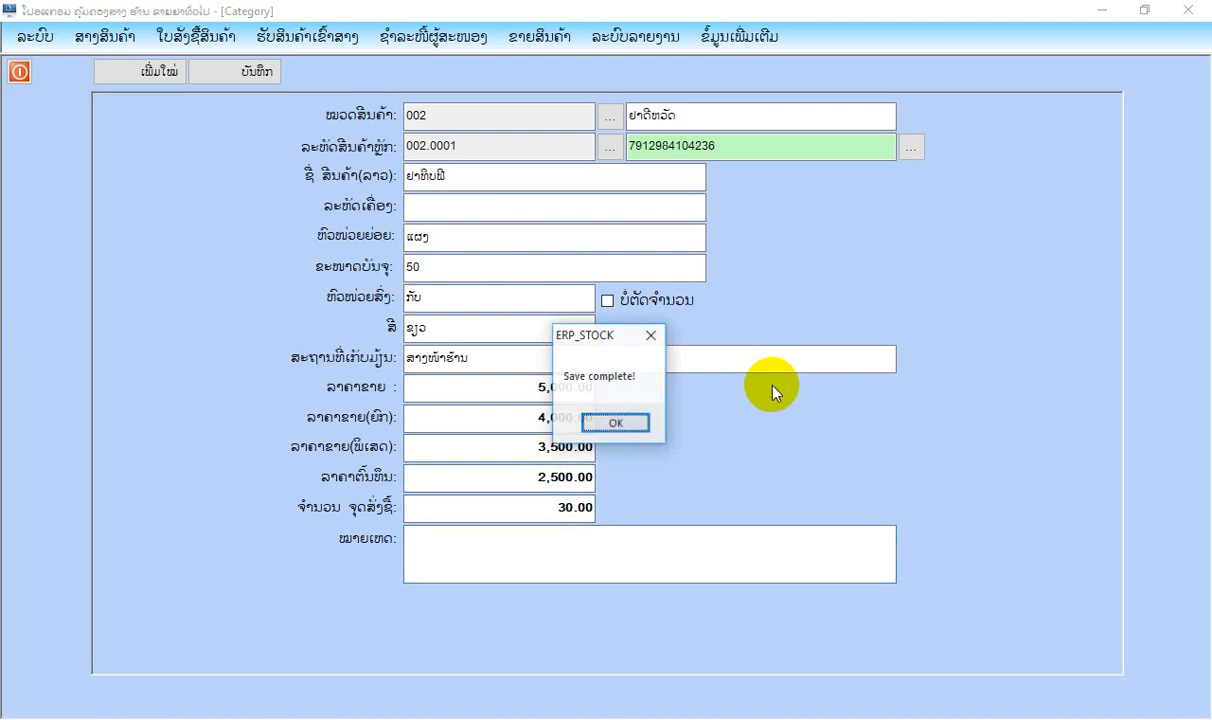
pyautogui.press('Return')
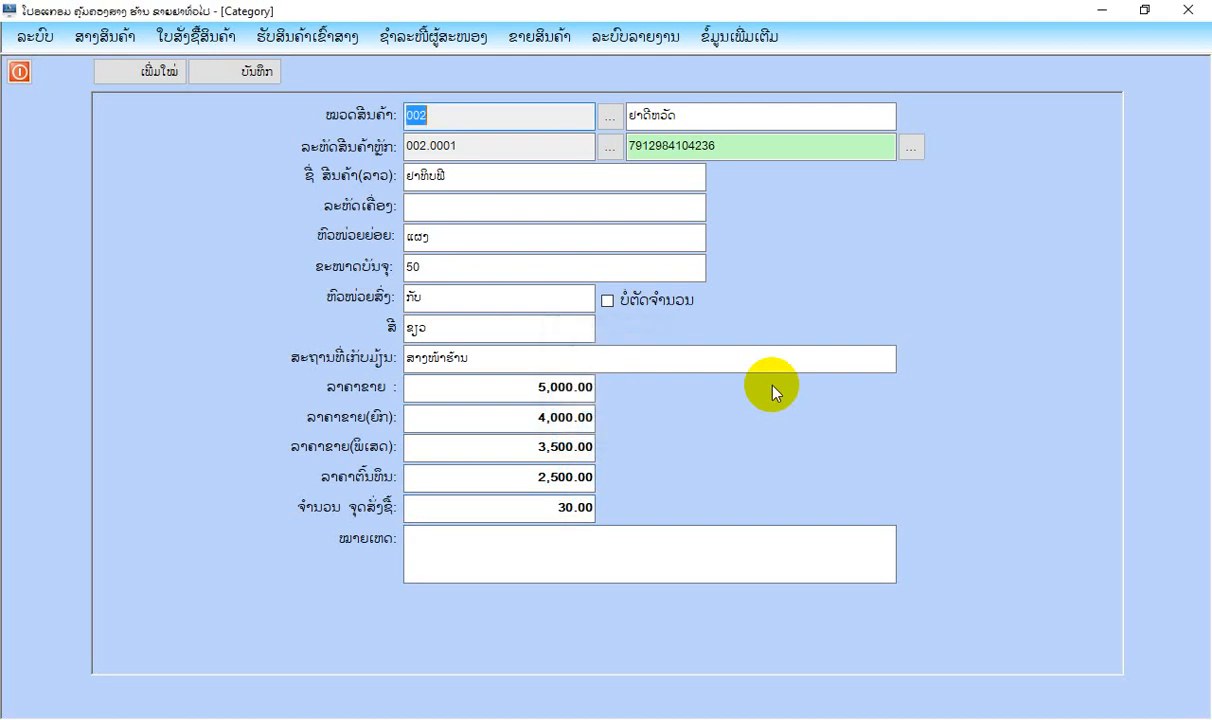
# Return to the product list, reload all items and check the products in groups ຢາແກ້ປວດ, ຢາດີຫວັດ and ຢາແກ້ແພ້.
pyautogui.click(20, 72)
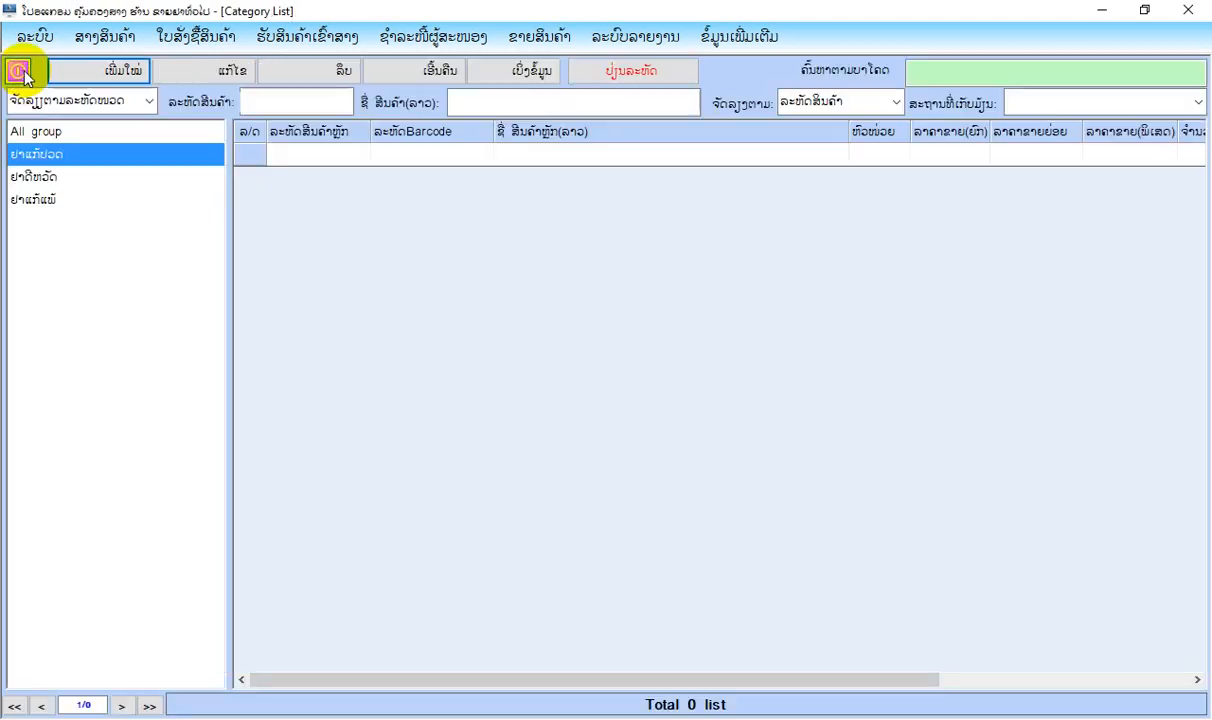
pyautogui.click(433, 76)
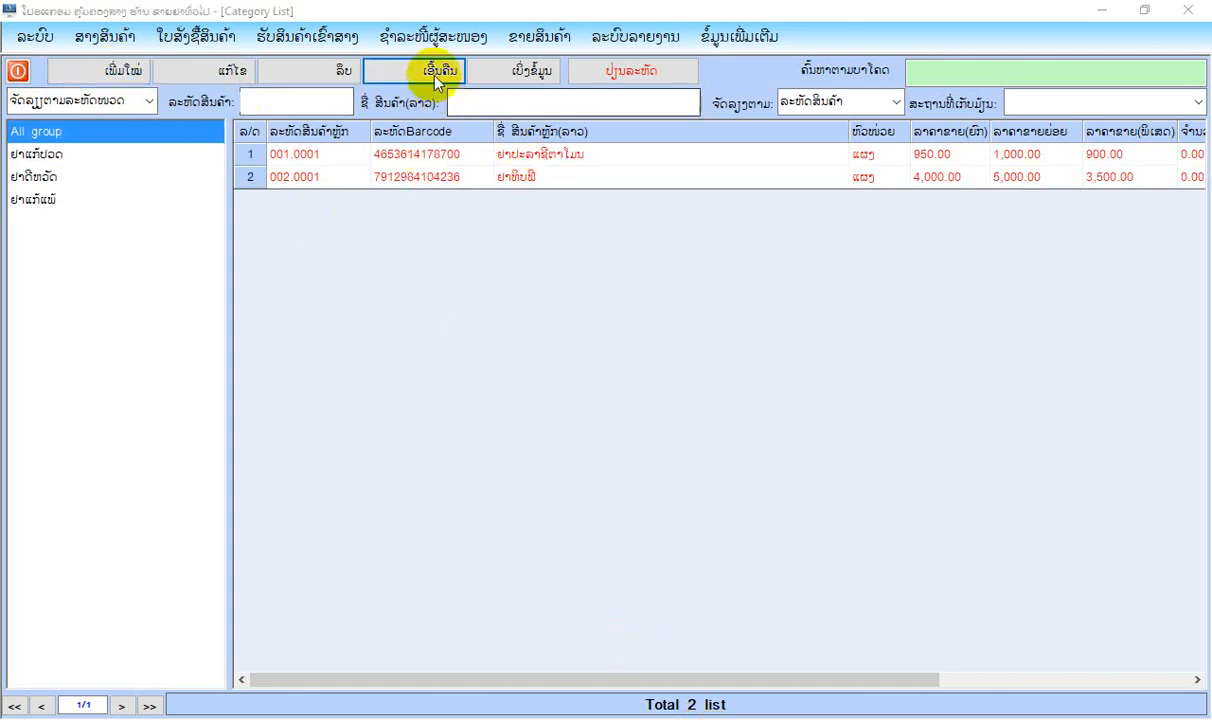
pyautogui.click(33, 158)
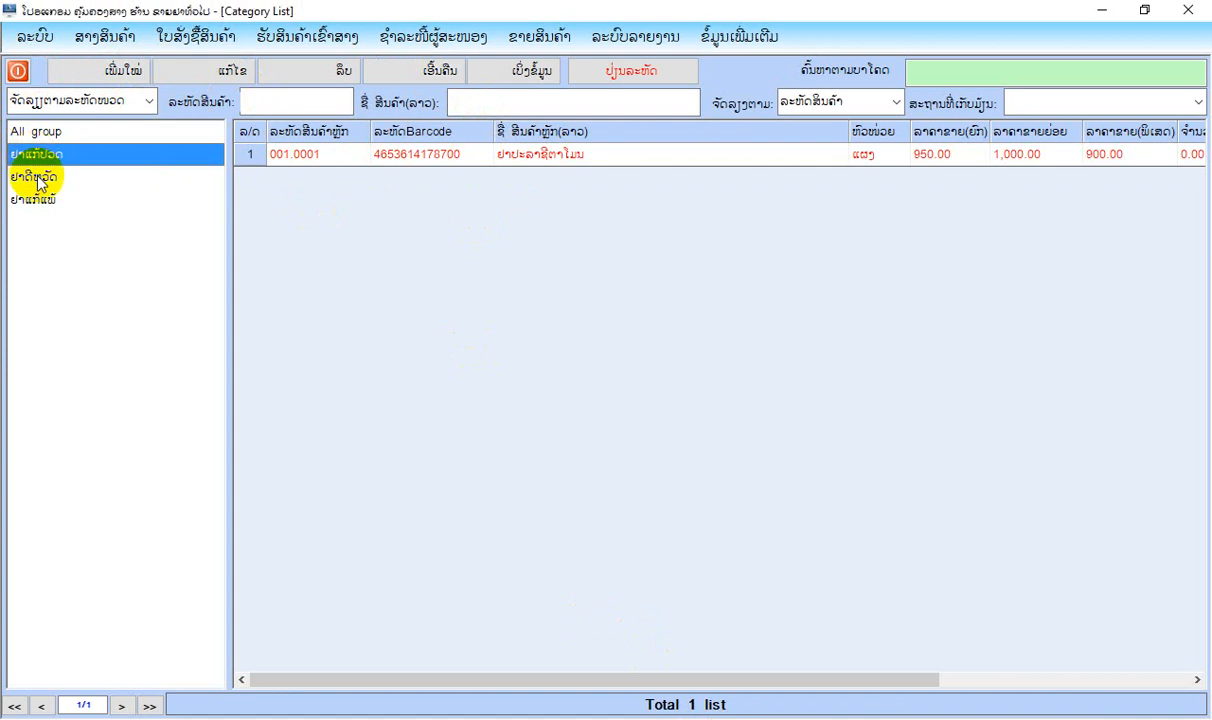
pyautogui.click(37, 179)
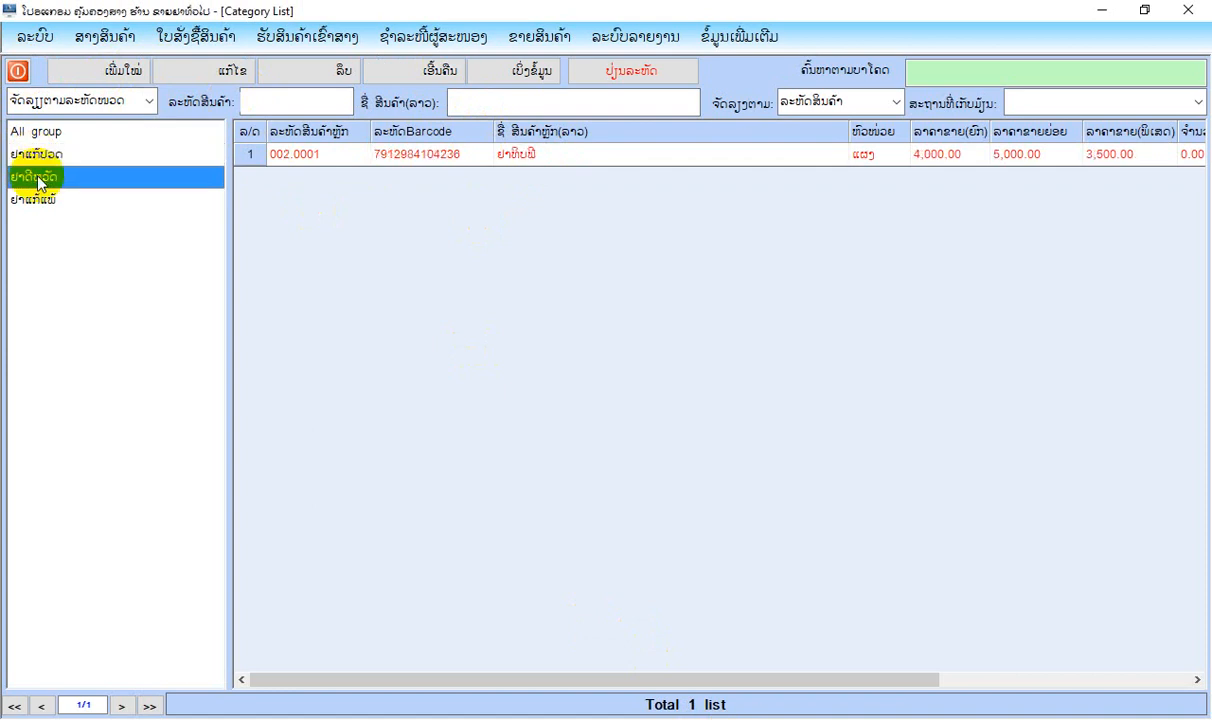
pyautogui.click(45, 199)
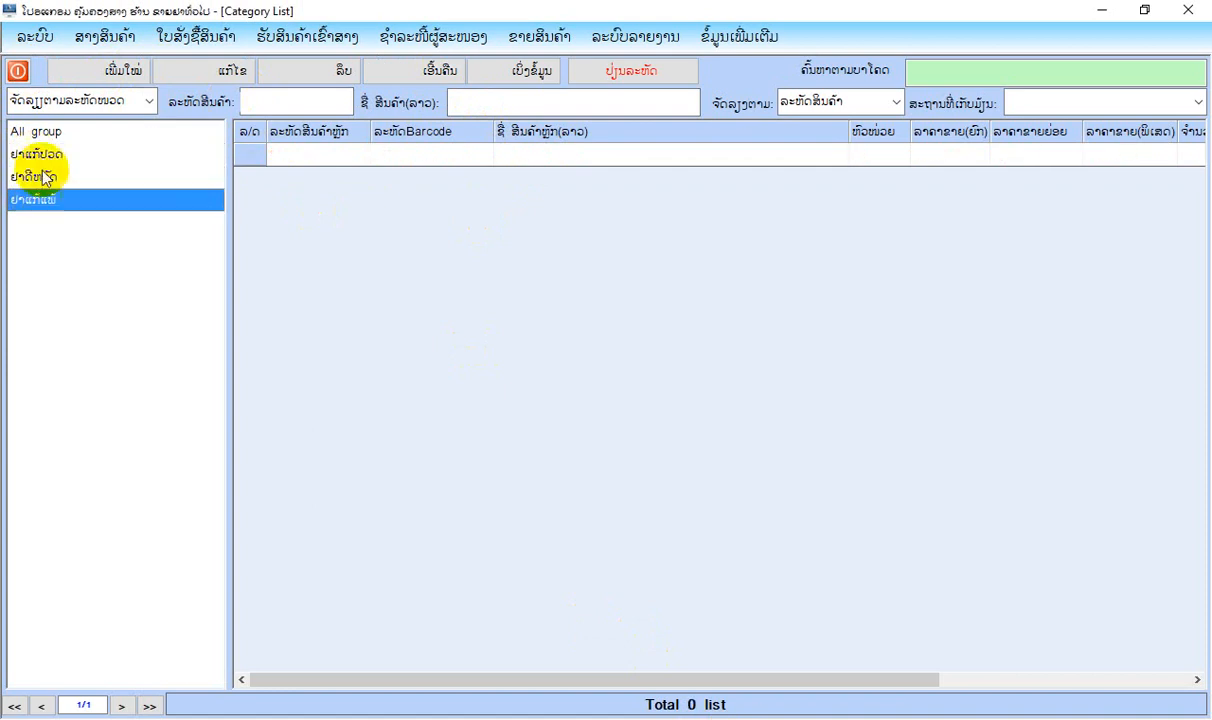
pyautogui.click(18, 72)
# Open a purchase order form and choose ບໍລິສັດ ແສງດາວ as the supplier.
pyautogui.click(195, 36)
pyautogui.moveTo(140, 45)
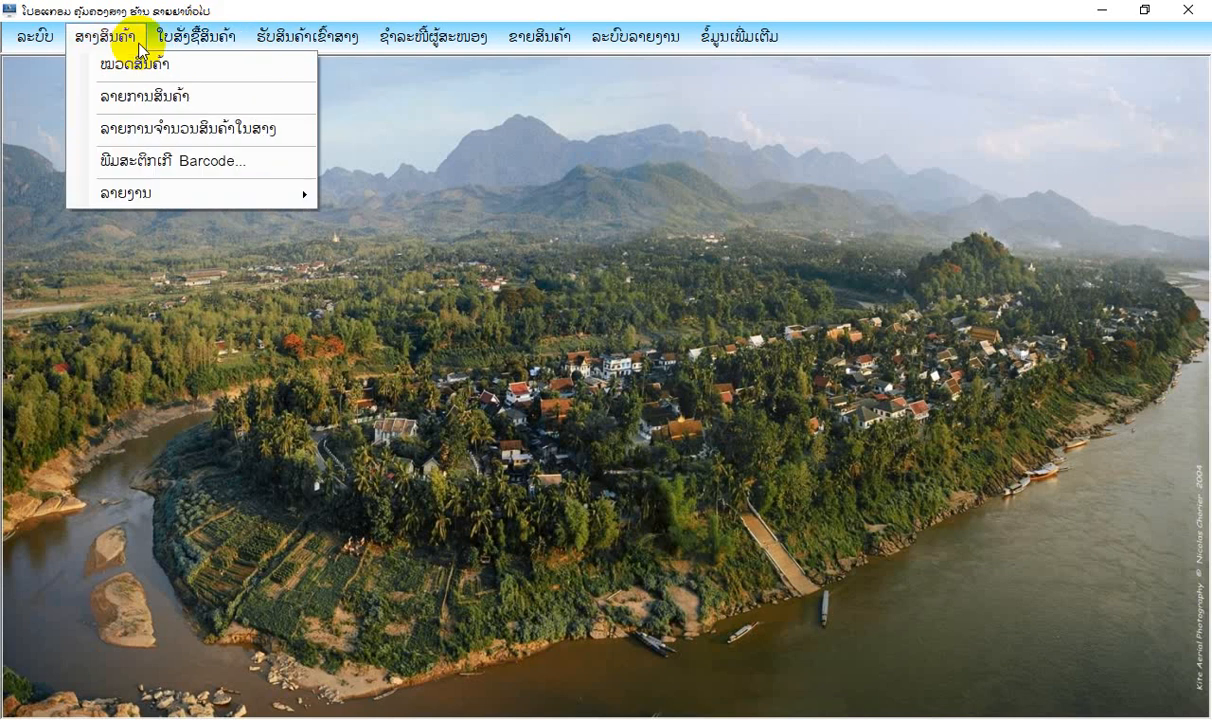
pyautogui.moveTo(195, 36)
pyautogui.click(192, 66)
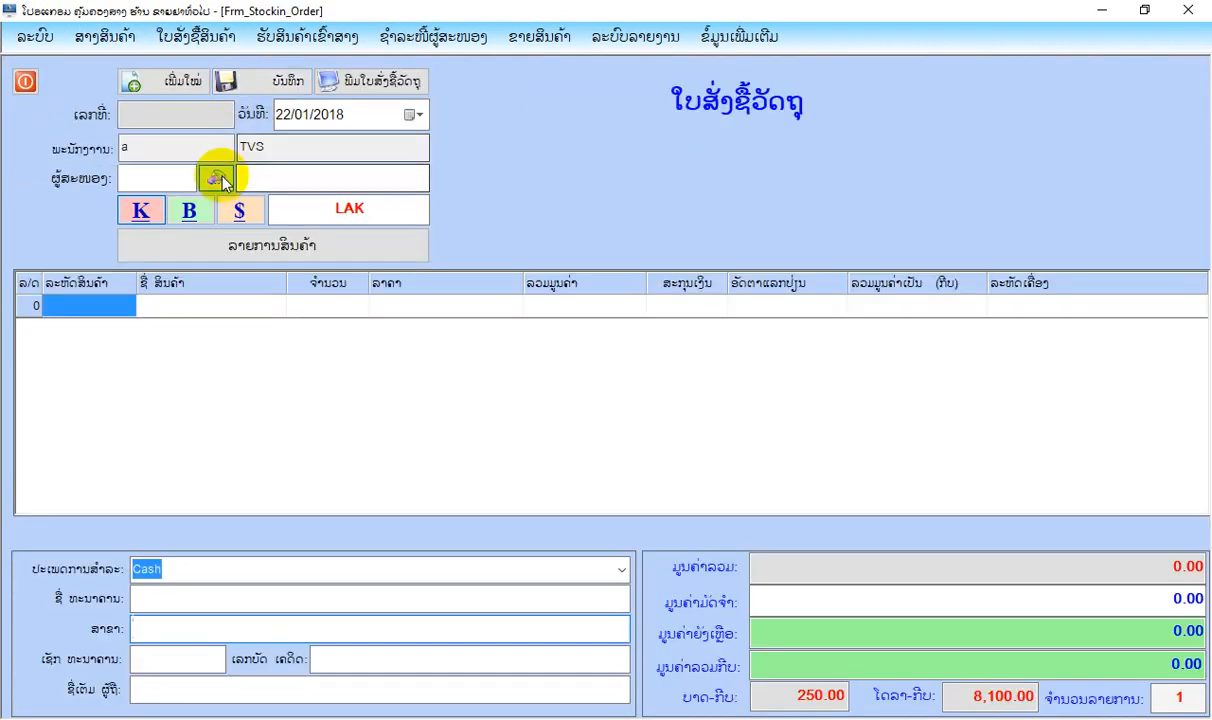
pyautogui.click(215, 177)
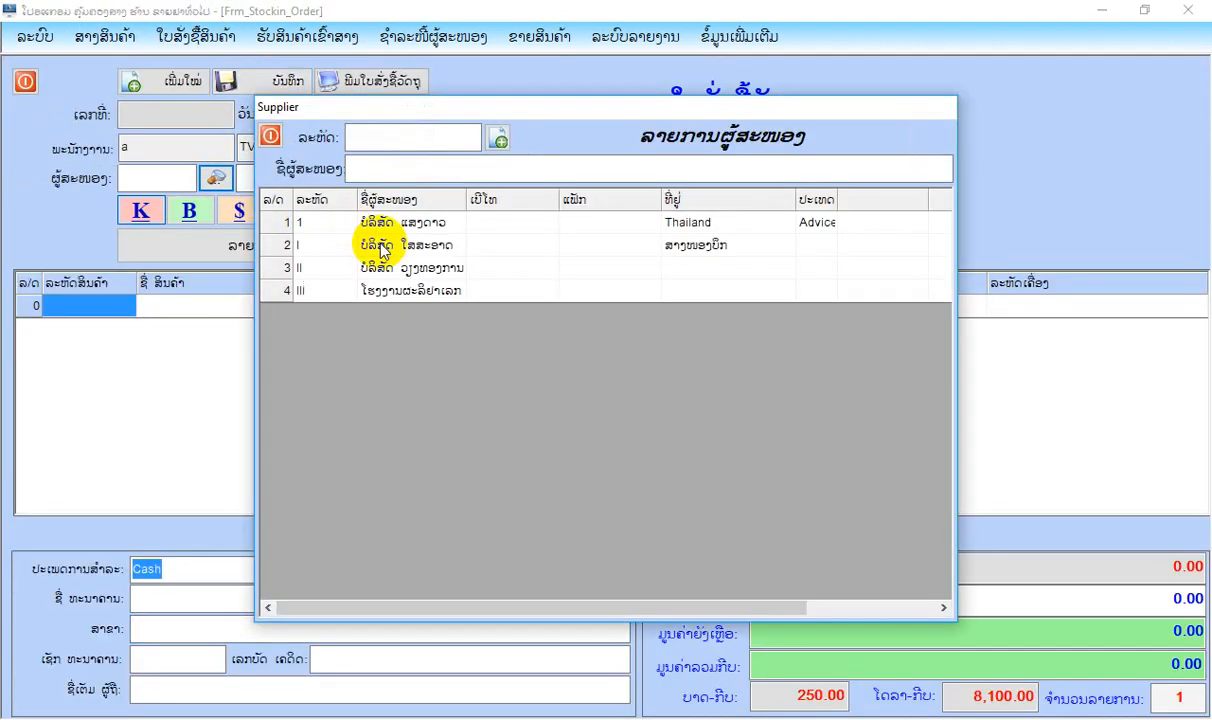
pyautogui.doubleClick(410, 228)
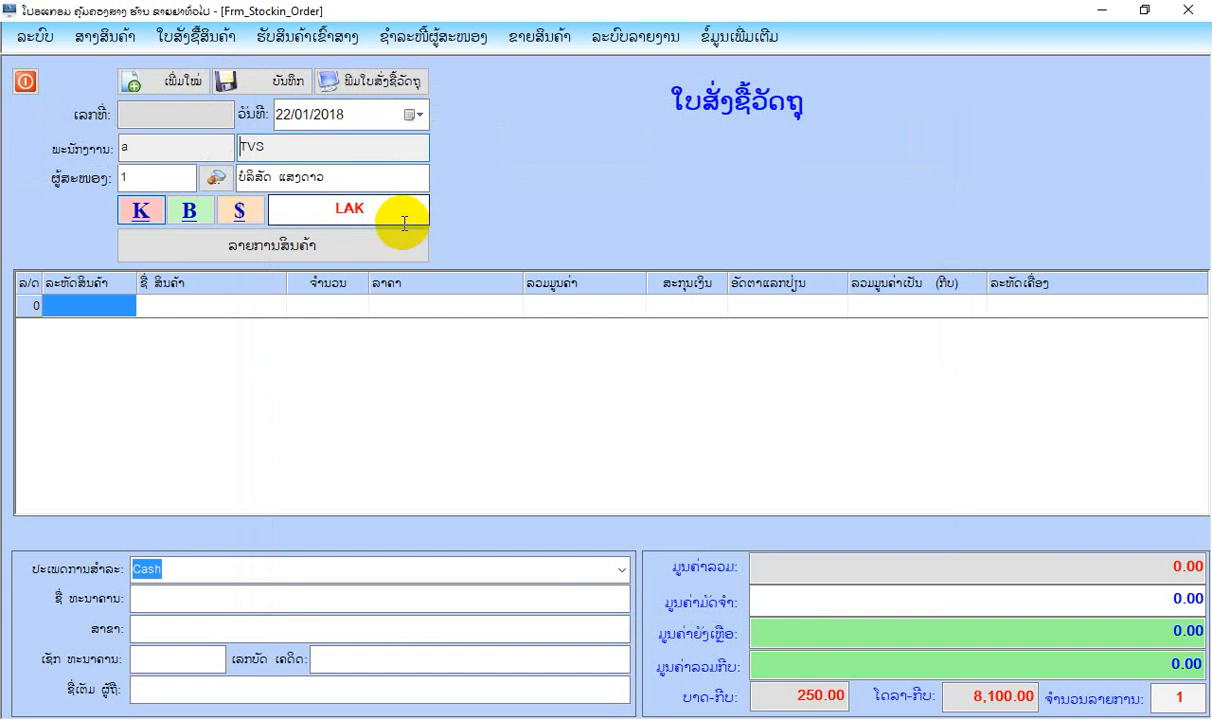
# Add products 001.0001 and 002.0001 from the product list to the purchase order.
pyautogui.click(319, 247)
pyautogui.doubleClick(483, 205)
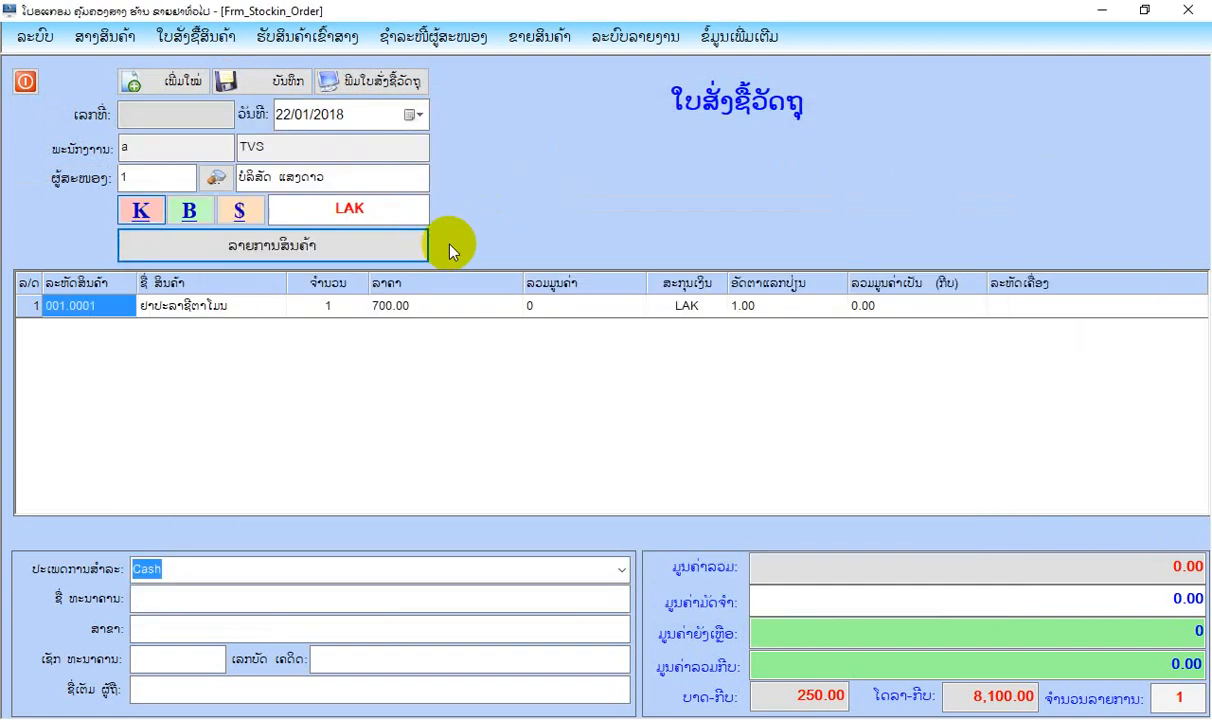
pyautogui.click(350, 245)
pyautogui.doubleClick(488, 223)
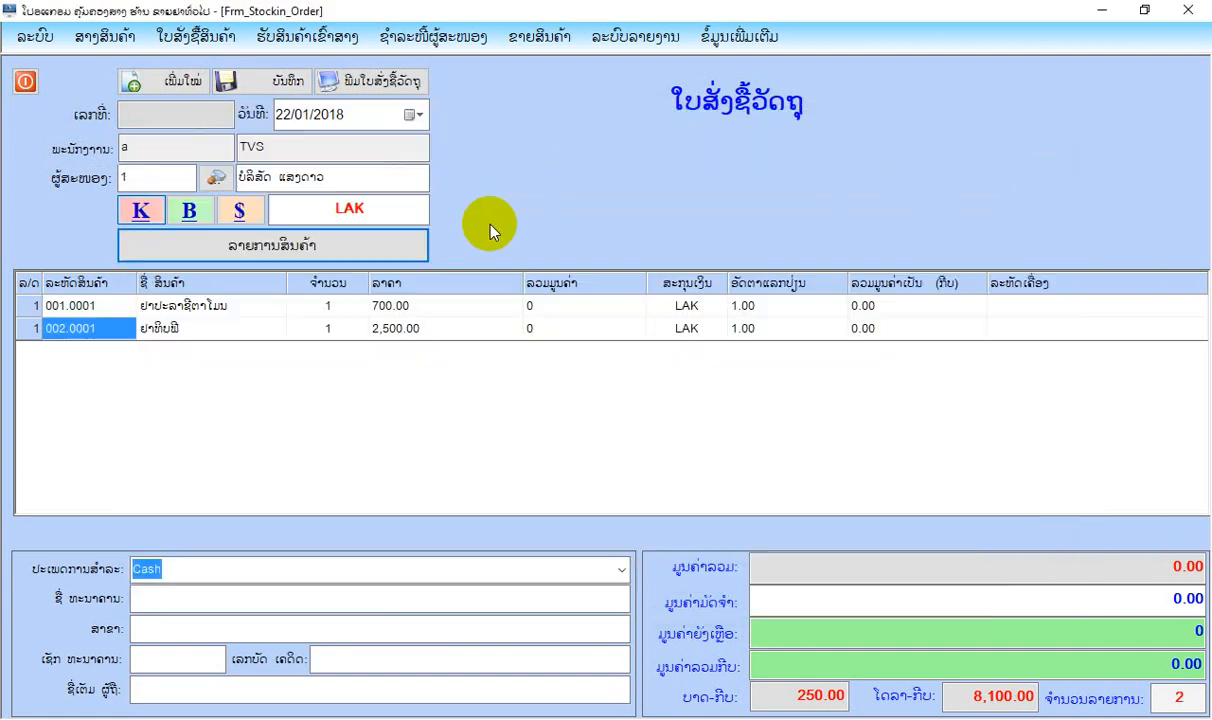
# Set the quantity of both ordered products to 100 and save the purchase order.
pyautogui.click(324, 311)
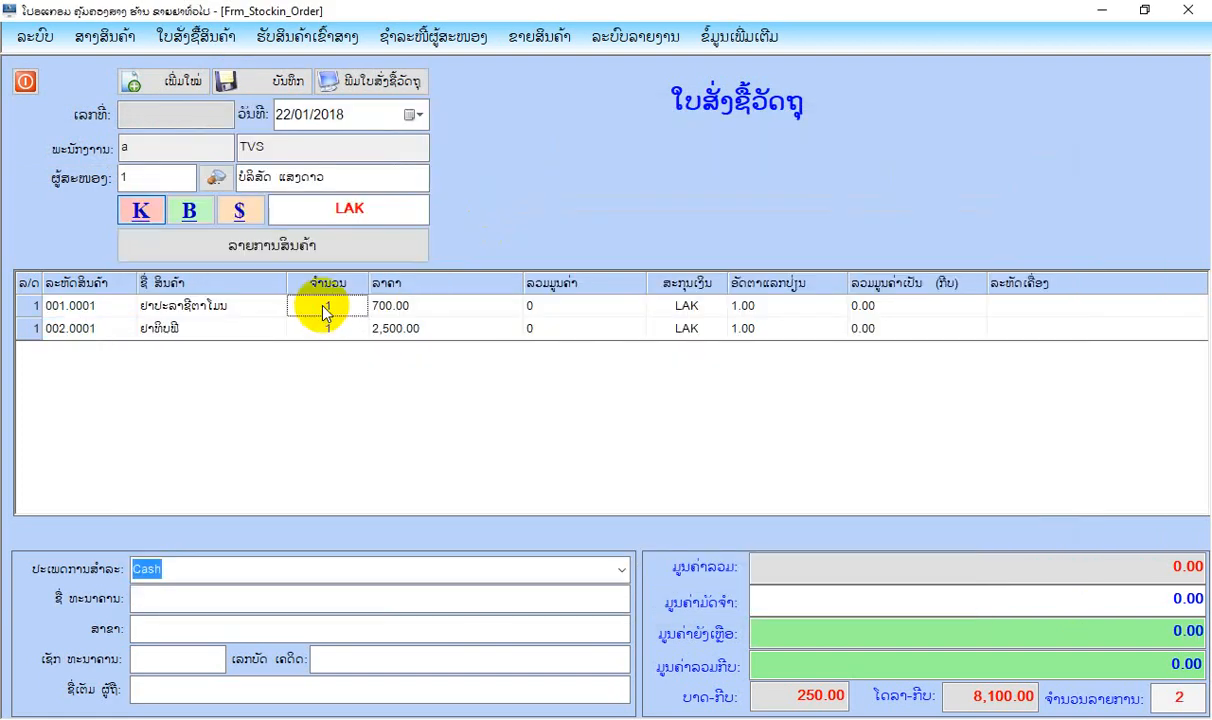
pyautogui.write('100')
pyautogui.press('Return')
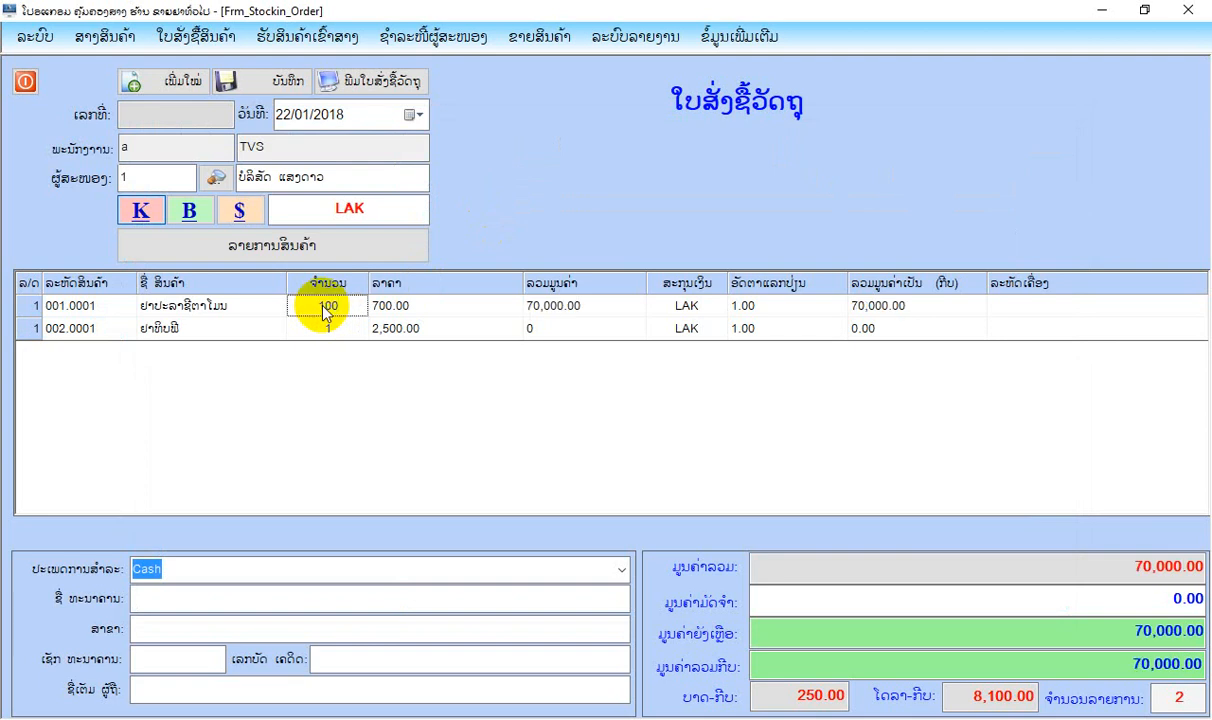
pyautogui.click(340, 328)
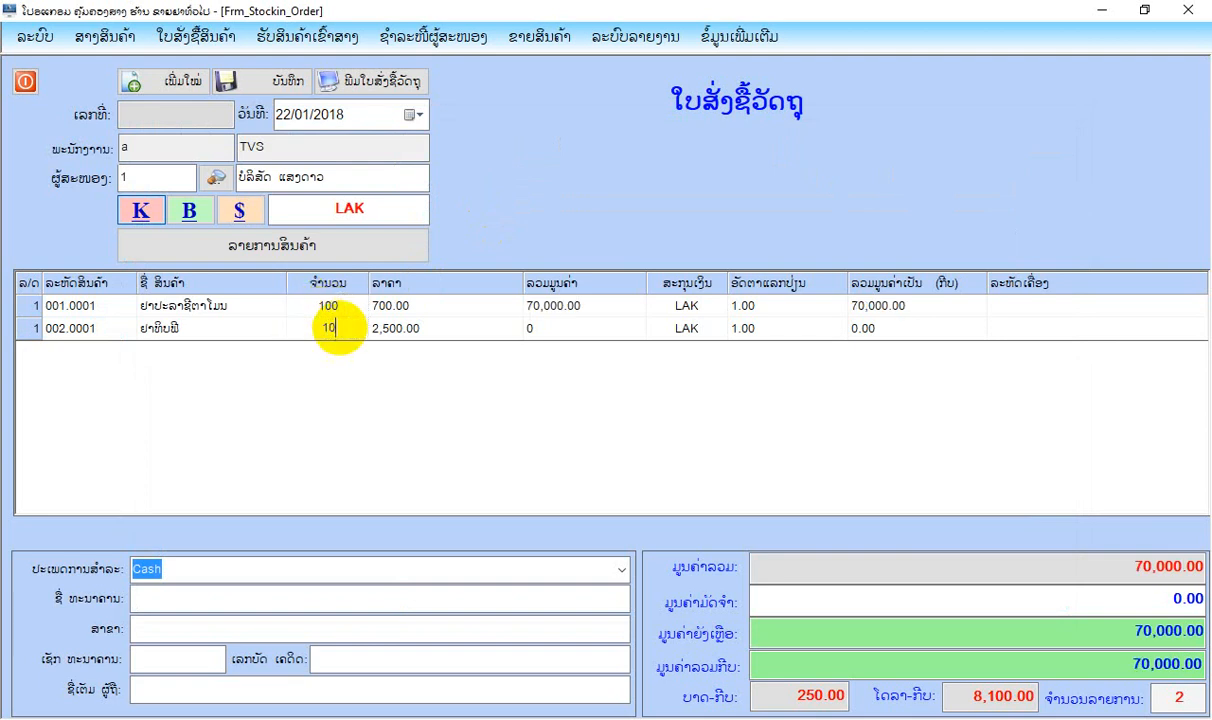
pyautogui.write('00')
pyautogui.press('Return')
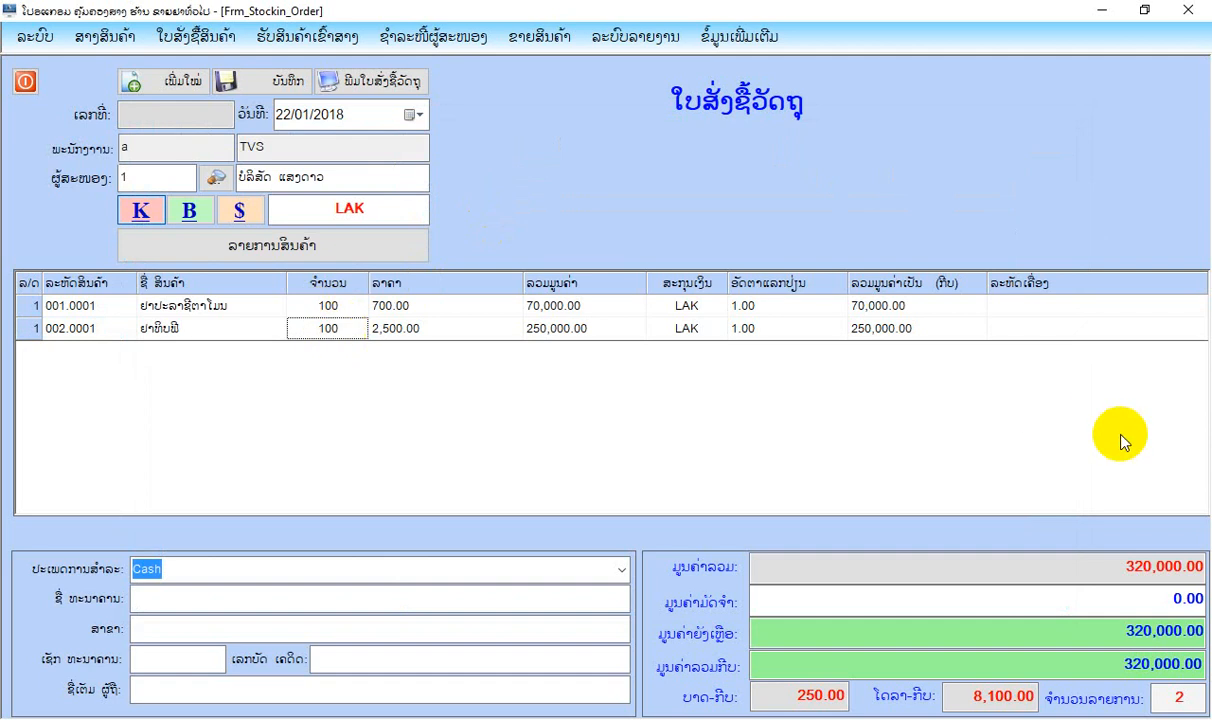
pyautogui.click(272, 80)
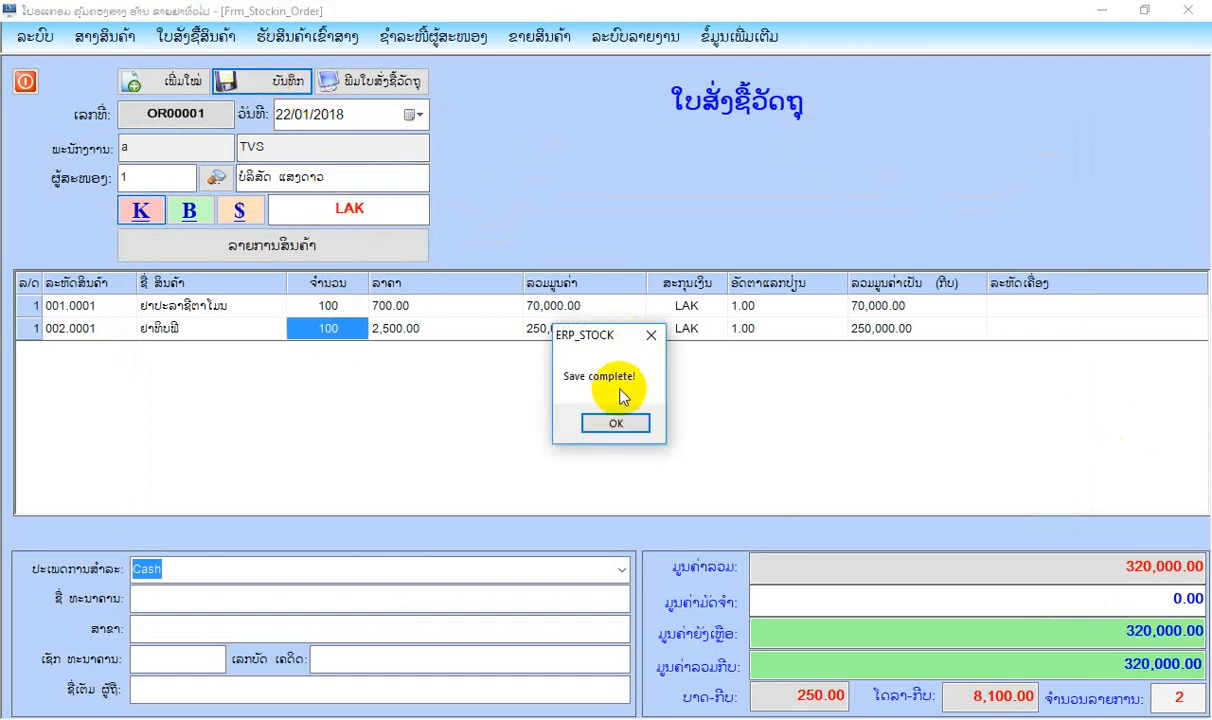
pyautogui.click(615, 421)
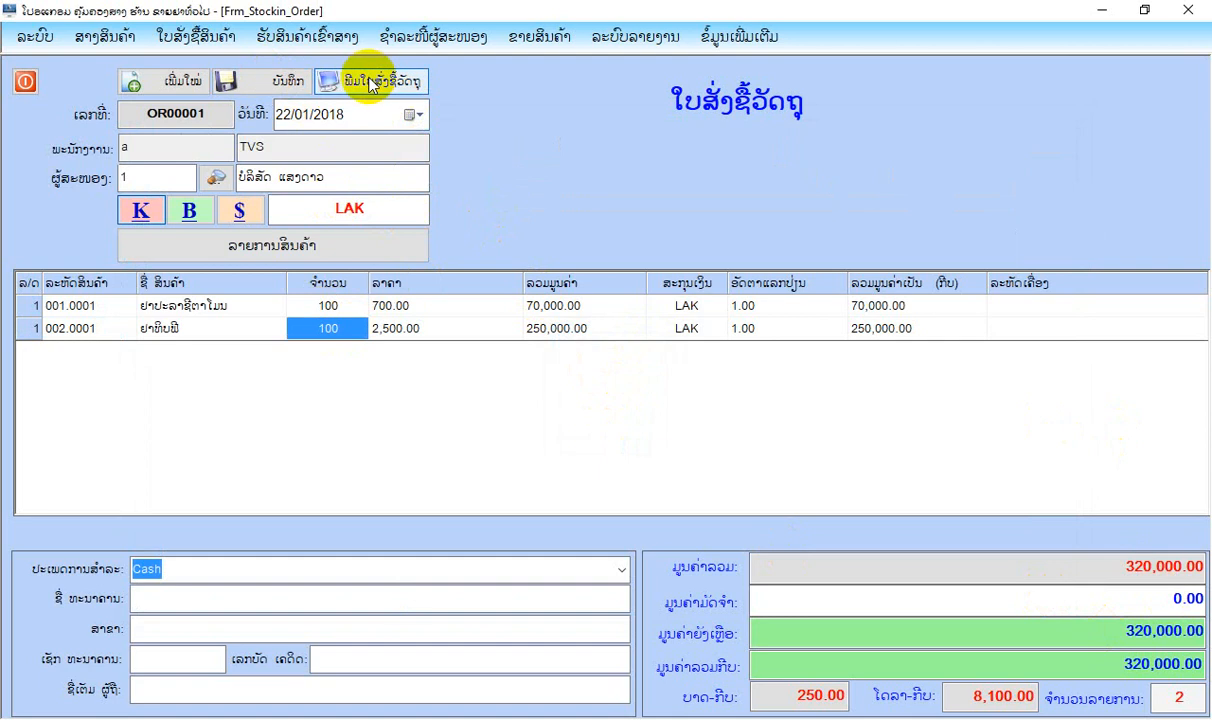
# Review the purchase order's full print preview, and close the preview and the order form.
pyautogui.click(369, 83)
pyautogui.scroll(-5, 745, 370)
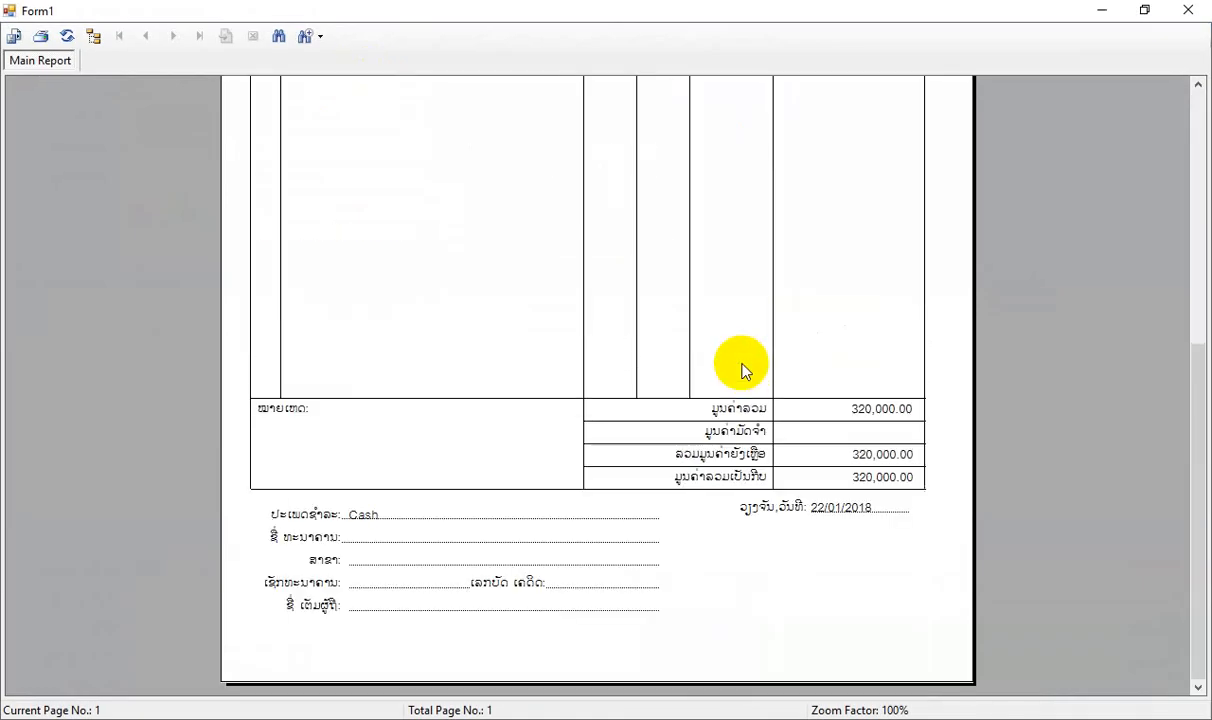
pyautogui.scroll(5, 744, 371)
pyautogui.click(1192, 9)
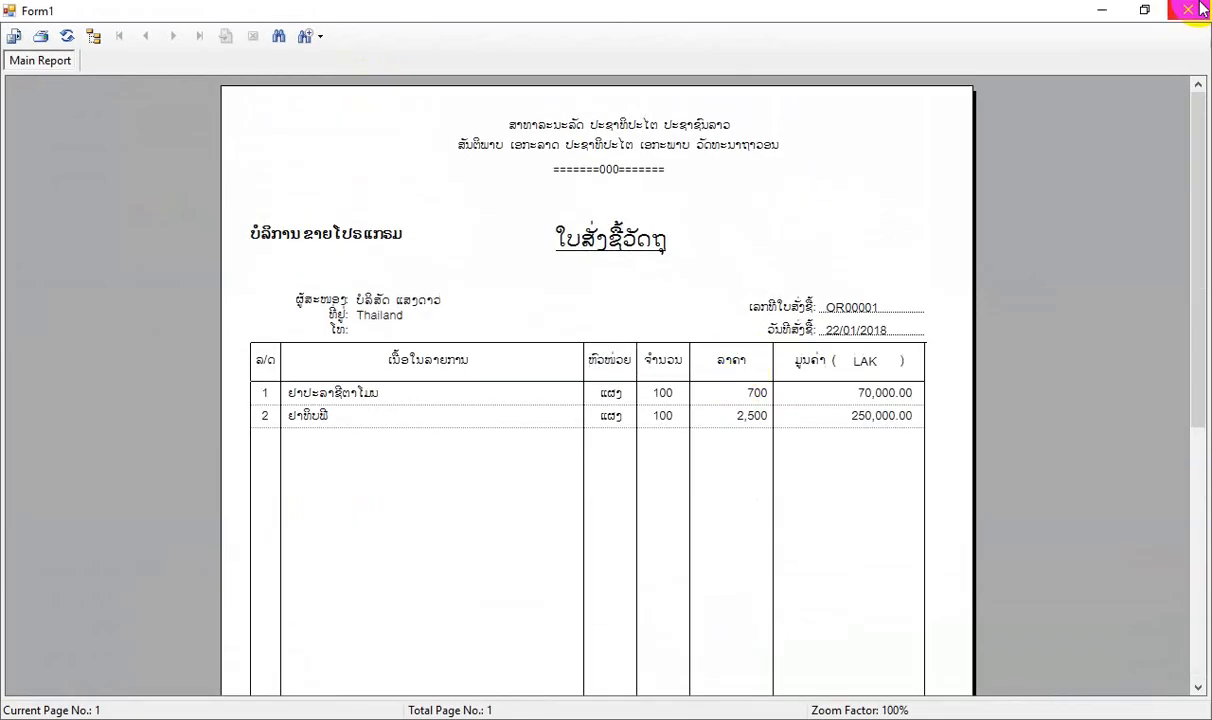
pyautogui.click(24, 80)
# Open the purchase order report list and review the printable view of the order from ບໍລິສັດ ແສງດາວ, closing both when done.
pyautogui.click(170, 40)
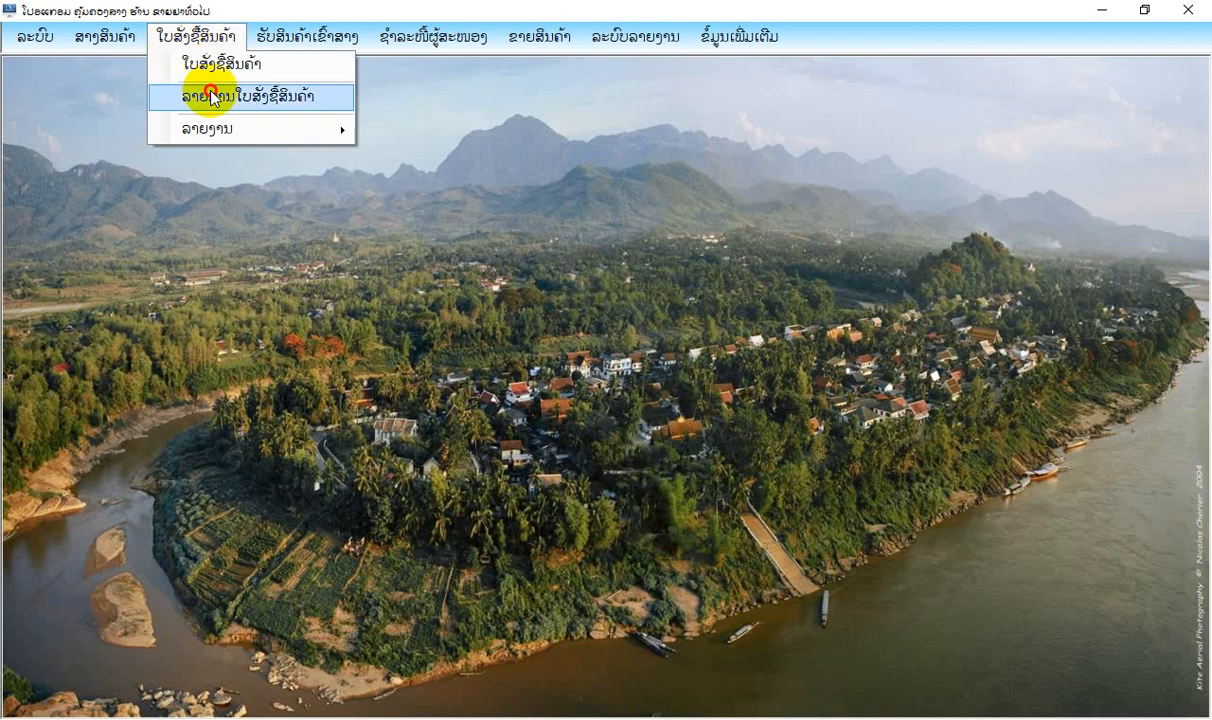
pyautogui.click(195, 92)
pyautogui.click(372, 194)
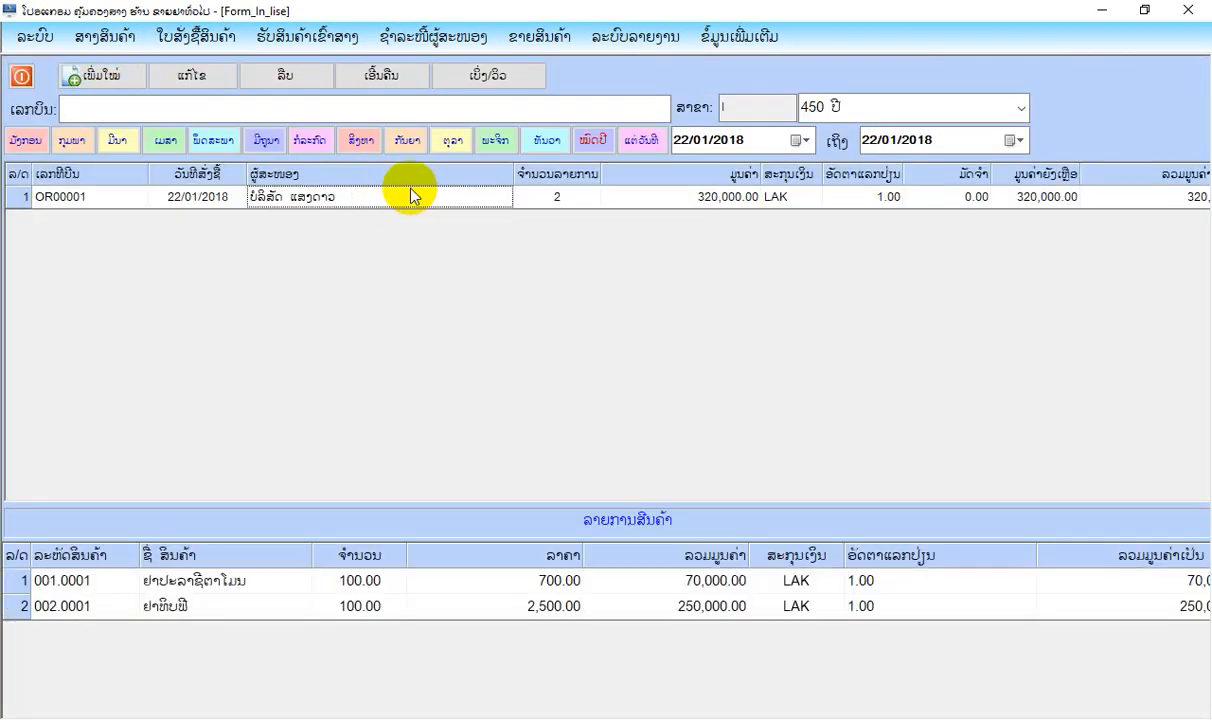
pyautogui.click(500, 80)
pyautogui.scroll(-10, 717, 184)
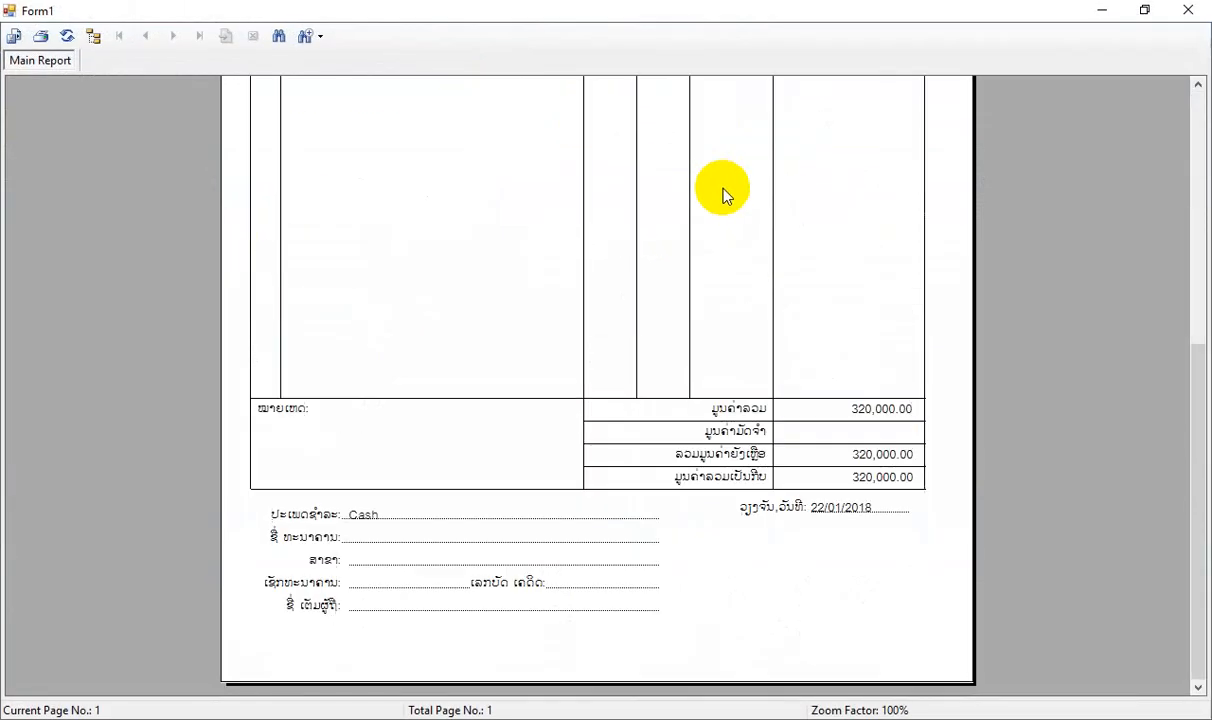
pyautogui.scroll(8, 725, 189)
pyautogui.click(1188, 10)
pyautogui.click(24, 80)
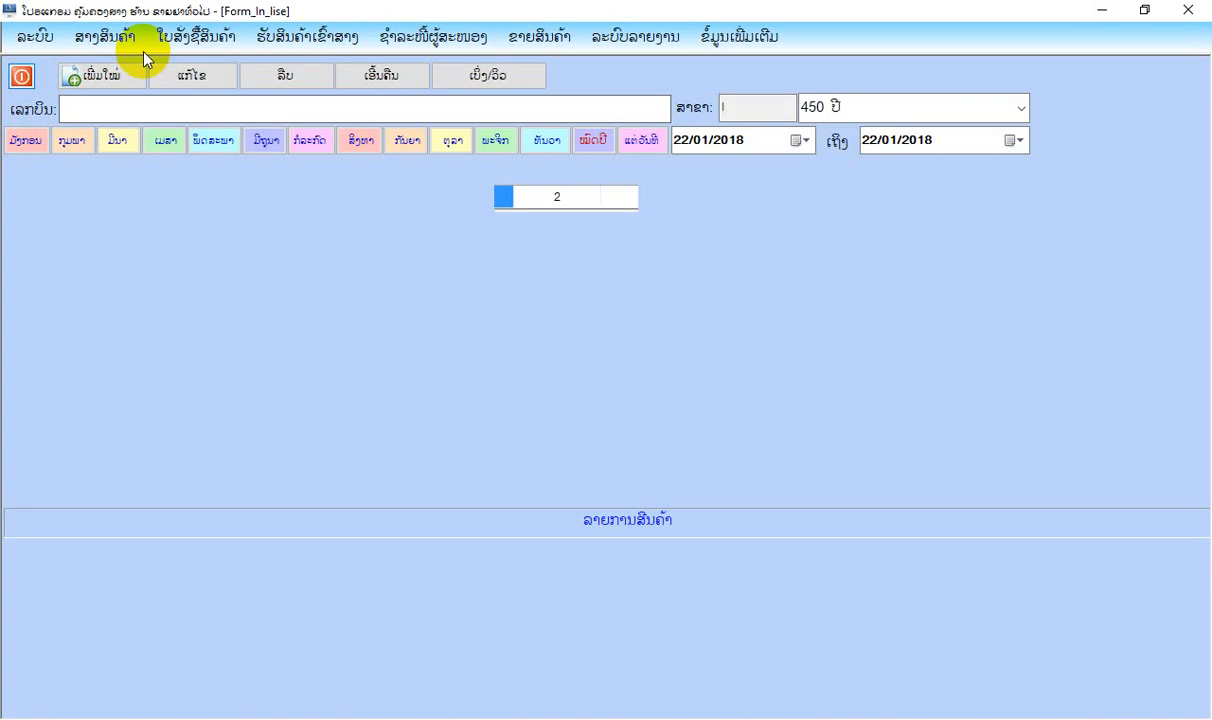
# Review the purchase order summary report for all products dated 22/01/2018, and close its print preview.
pyautogui.click(195, 37)
pyautogui.moveTo(235, 125)
pyautogui.click(404, 124)
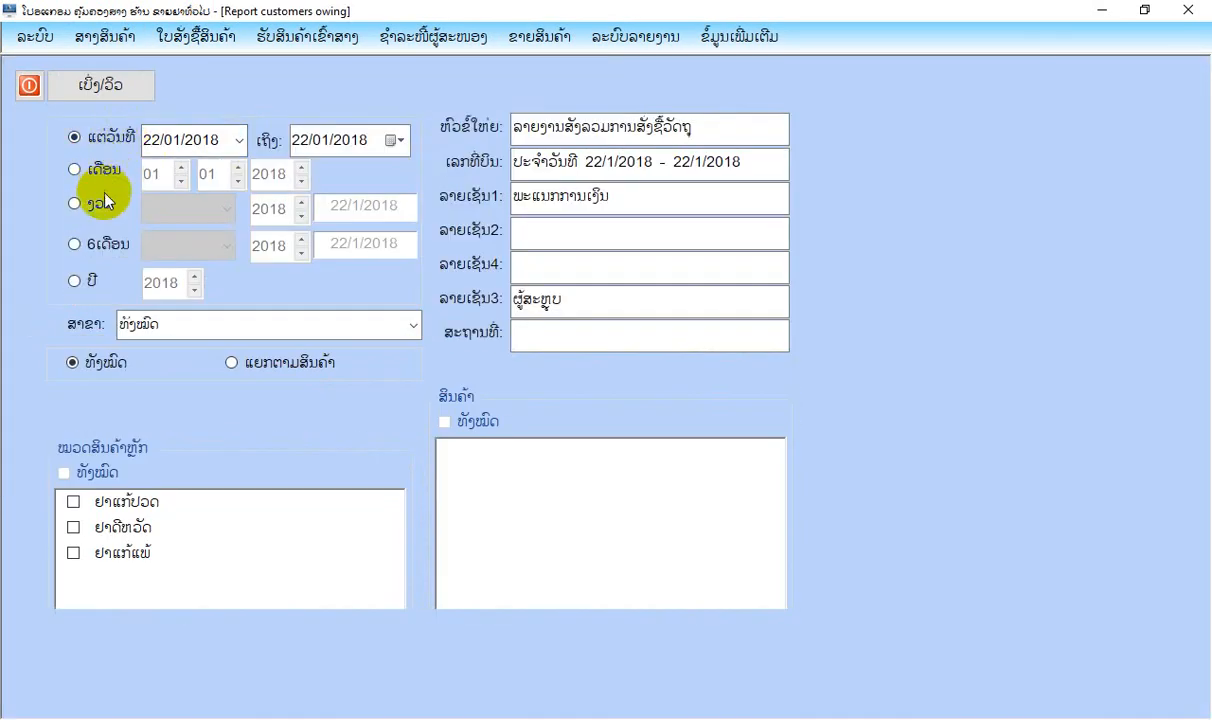
pyautogui.click(98, 245)
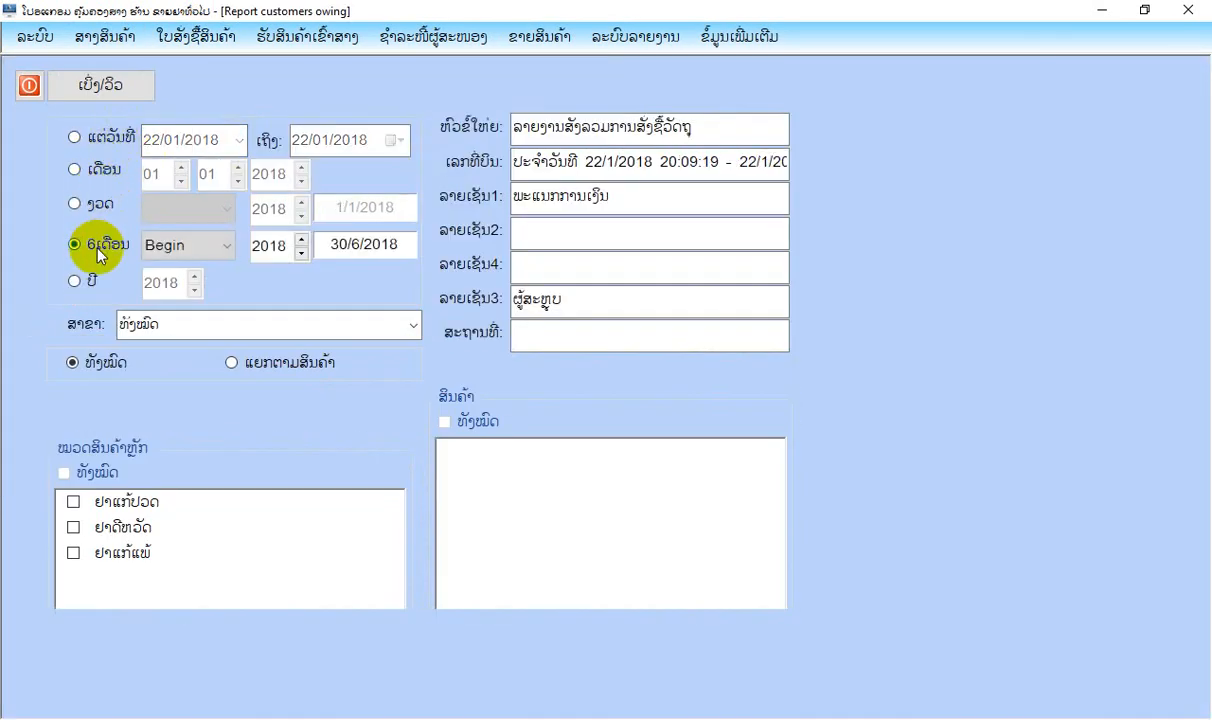
pyautogui.click(103, 140)
pyautogui.click(120, 89)
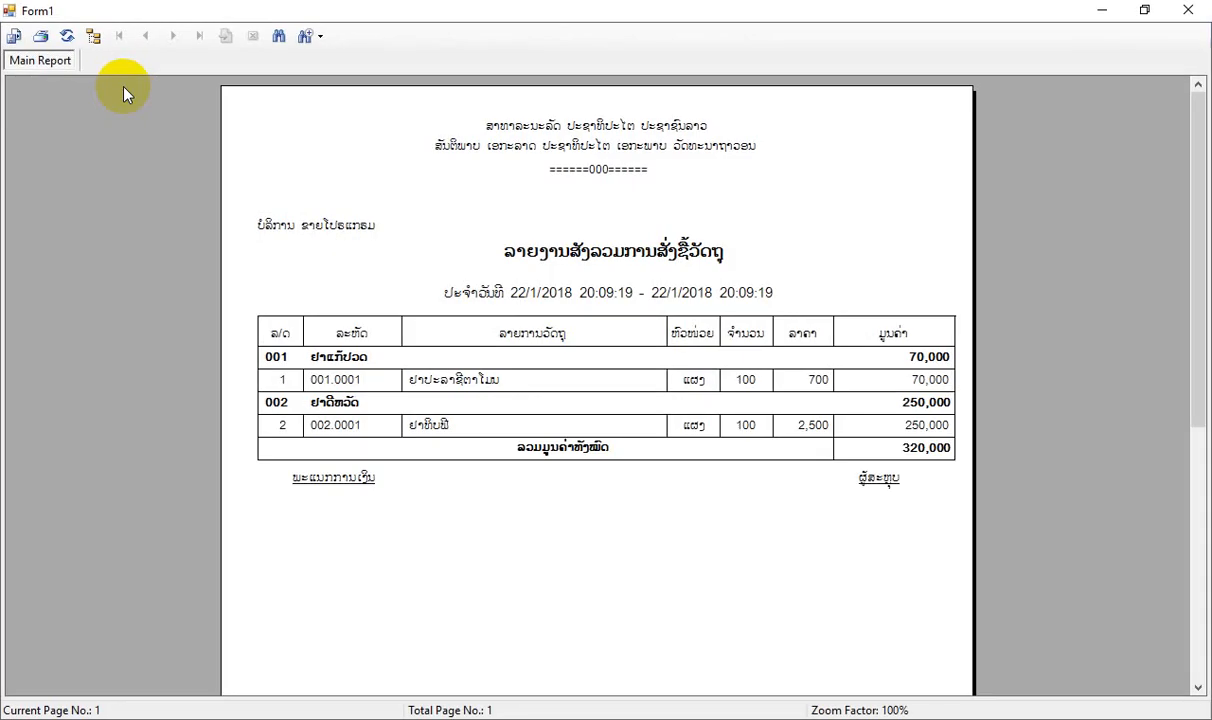
pyautogui.click(1188, 9)
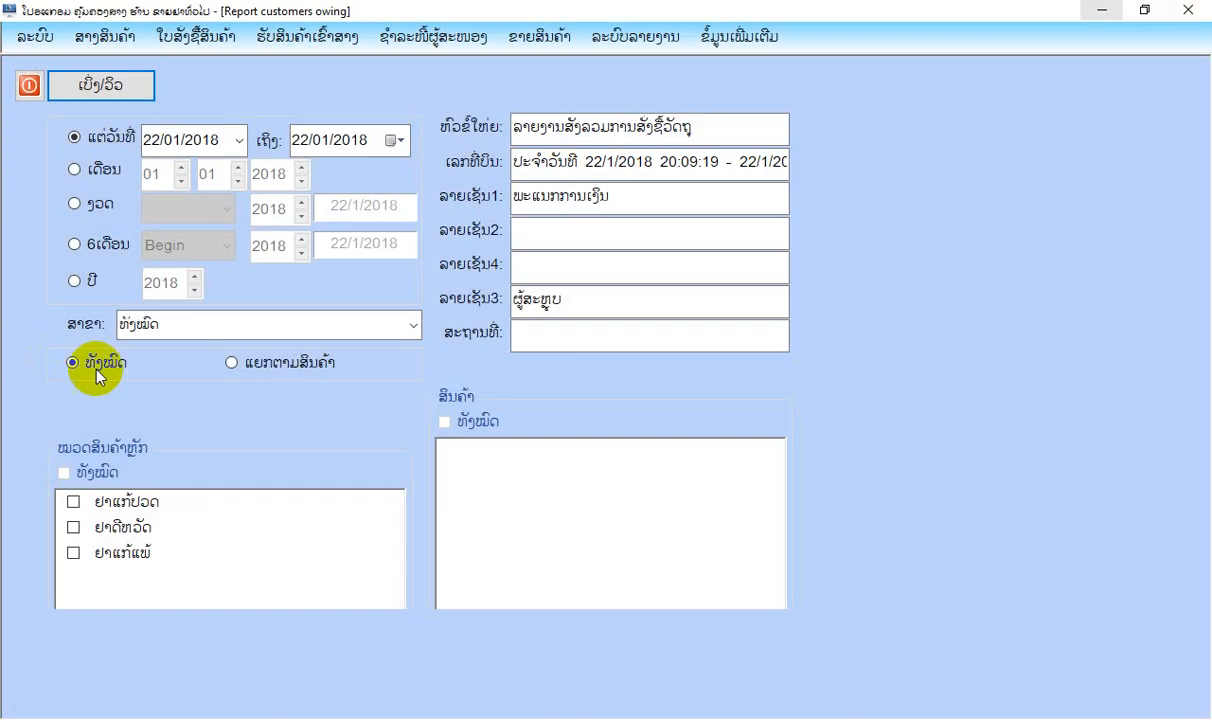
# Review the purchase summary for only ຢາປະລາຊີຕາໂມນ in category ຢາແກ້ປວດ, and close the preview and report form.
pyautogui.click(252, 366)
pyautogui.click(72, 502)
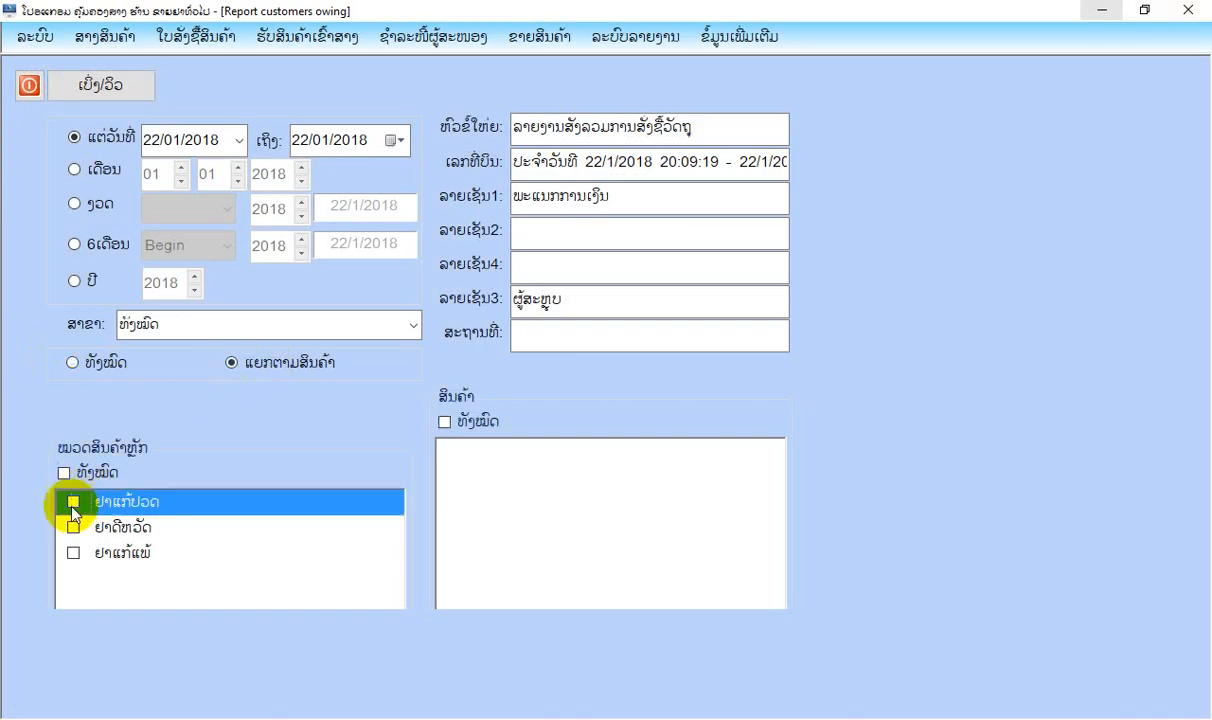
pyautogui.click(454, 451)
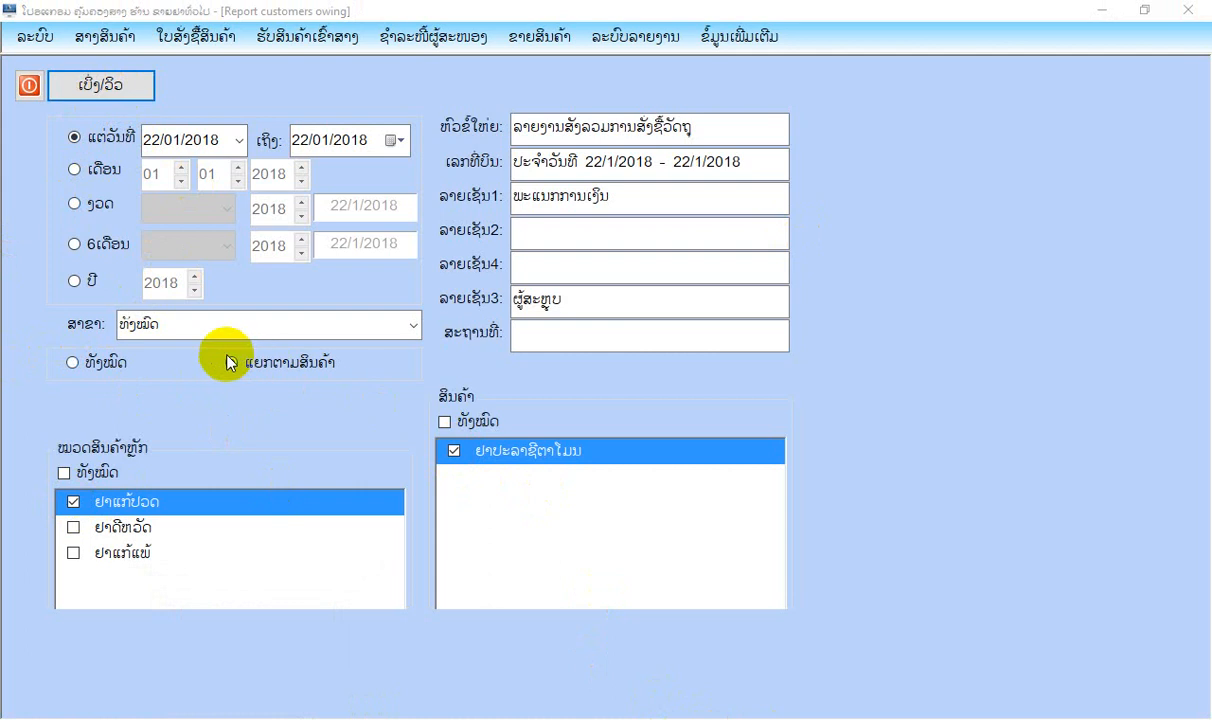
pyautogui.click(122, 86)
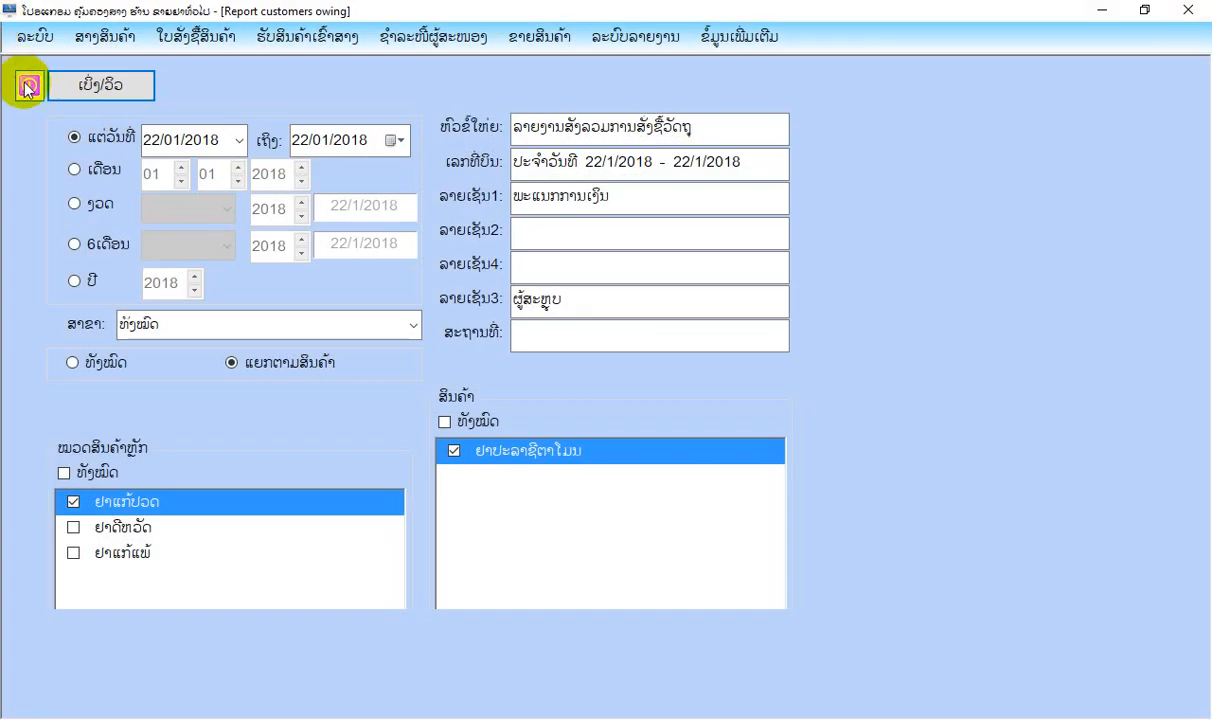
pyautogui.click(27, 88)
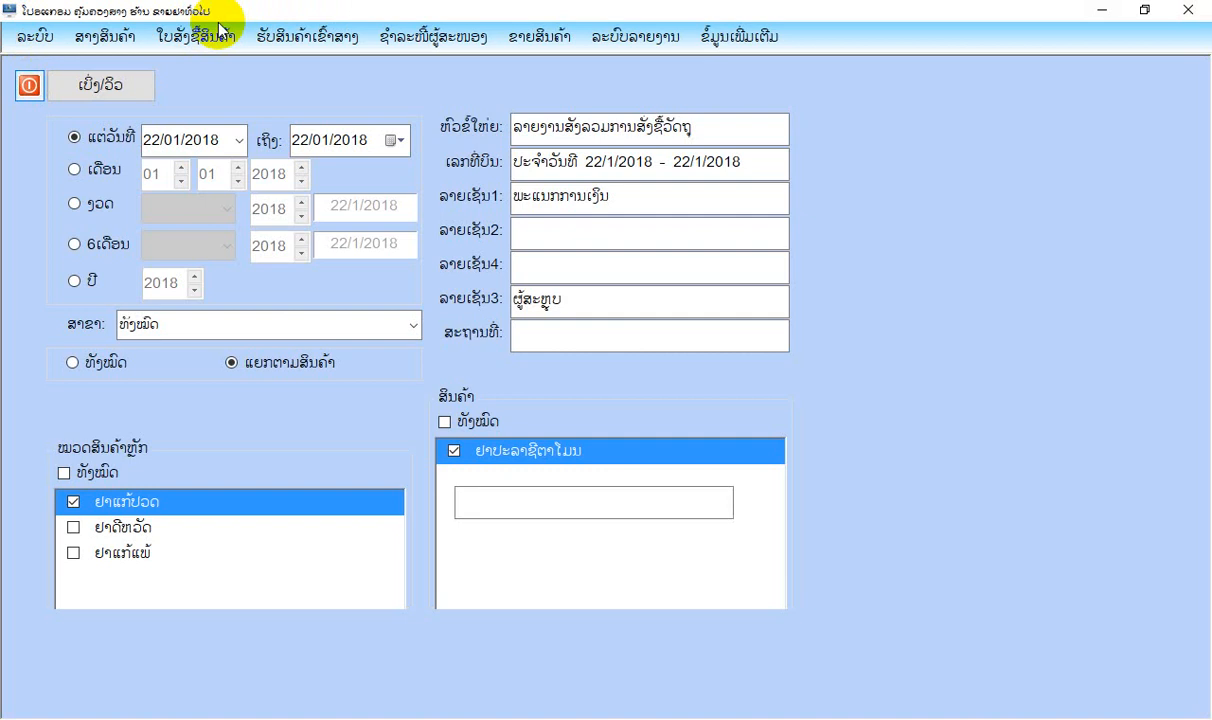
# Start a goods receipt into the warehouse and load the 22/01/2018 purchase order from ບໍລິສັດ ແສງດາວ into it.
pyautogui.click(205, 37)
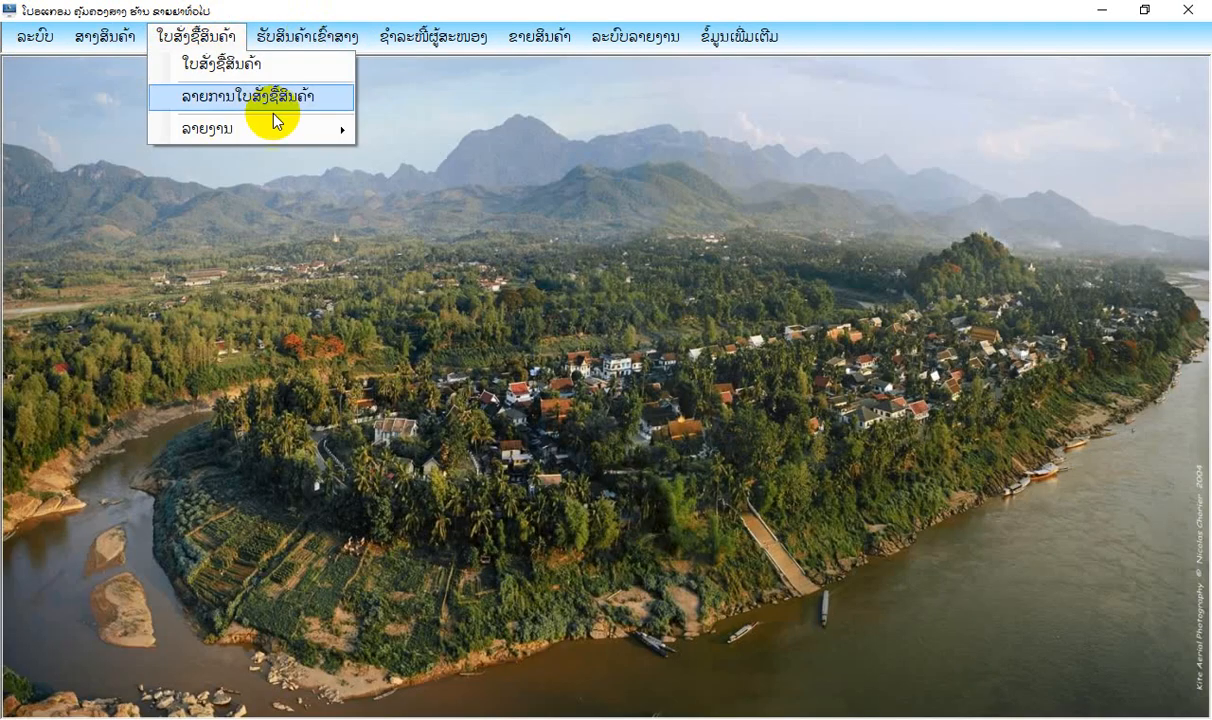
pyautogui.moveTo(293, 50)
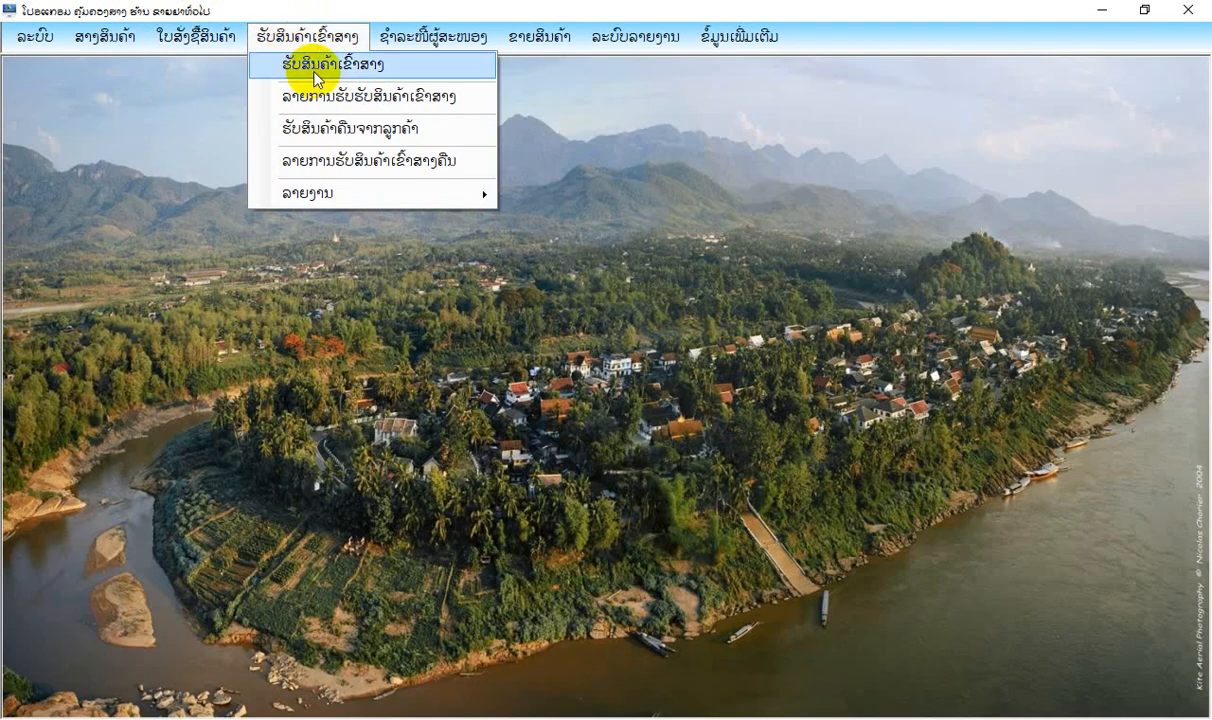
pyautogui.click(316, 66)
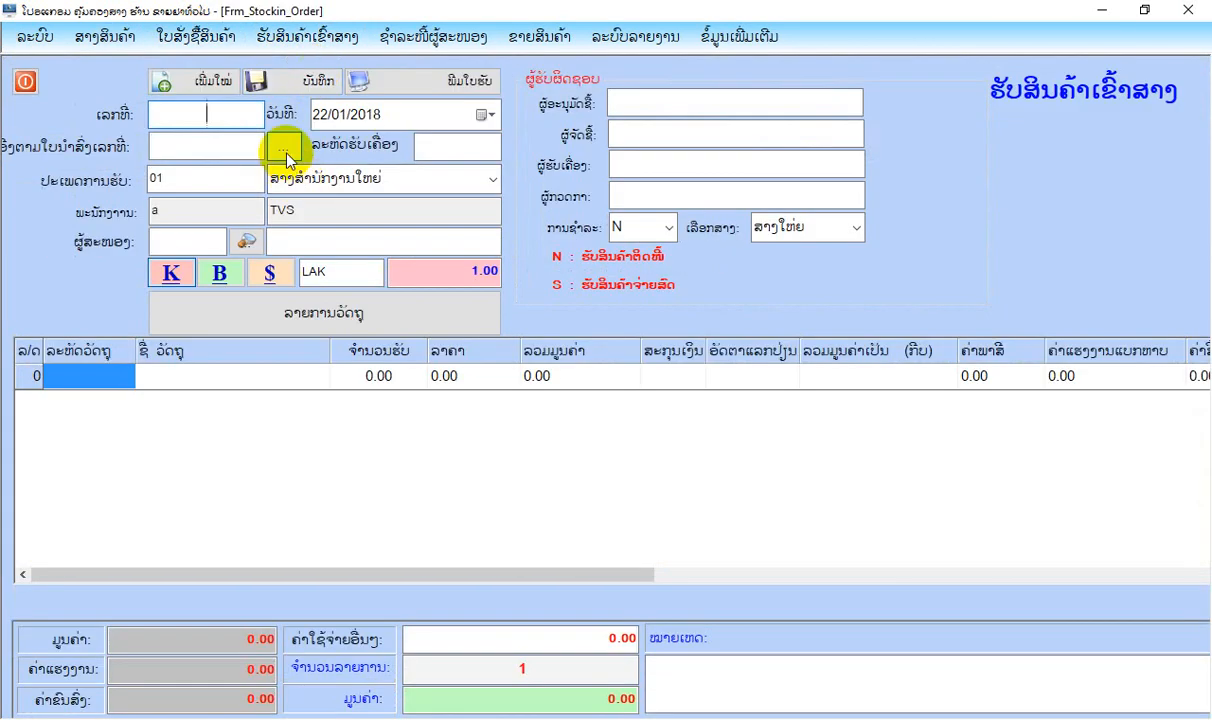
pyautogui.click(284, 150)
pyautogui.doubleClick(306, 238)
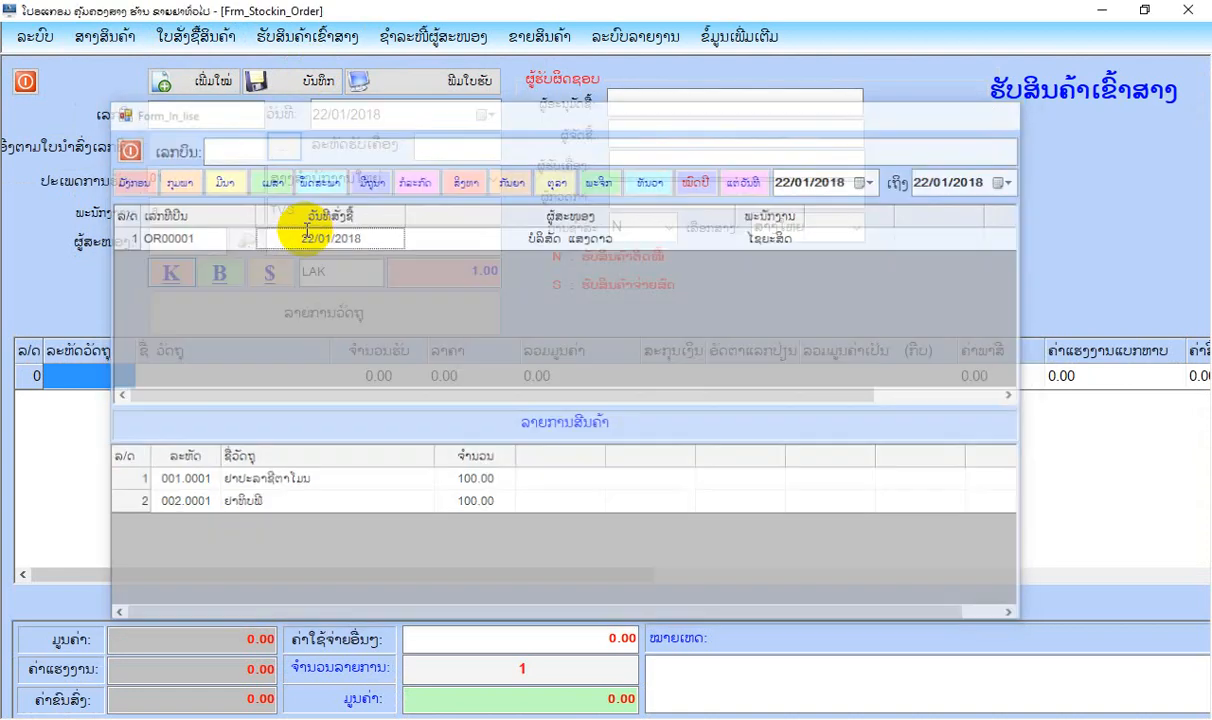
# Set the received quantity of product 002.0001 to 90.
pyautogui.click(376, 382)
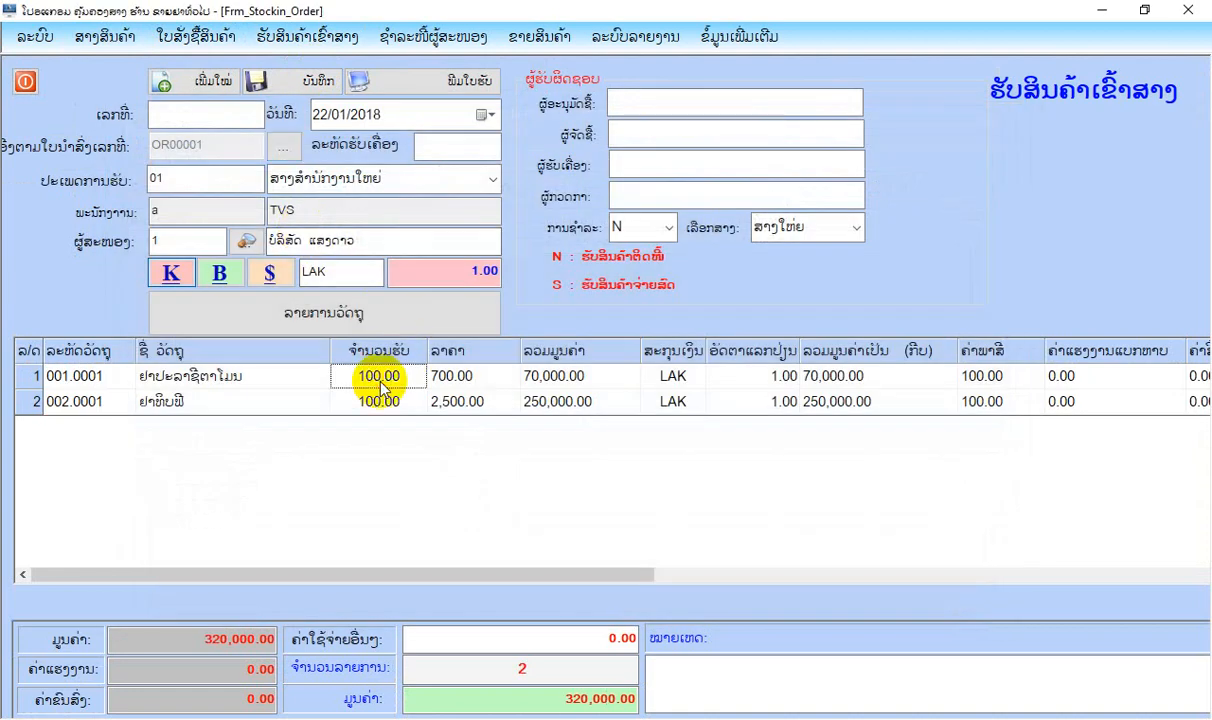
pyautogui.click(379, 400)
pyautogui.click(379, 379)
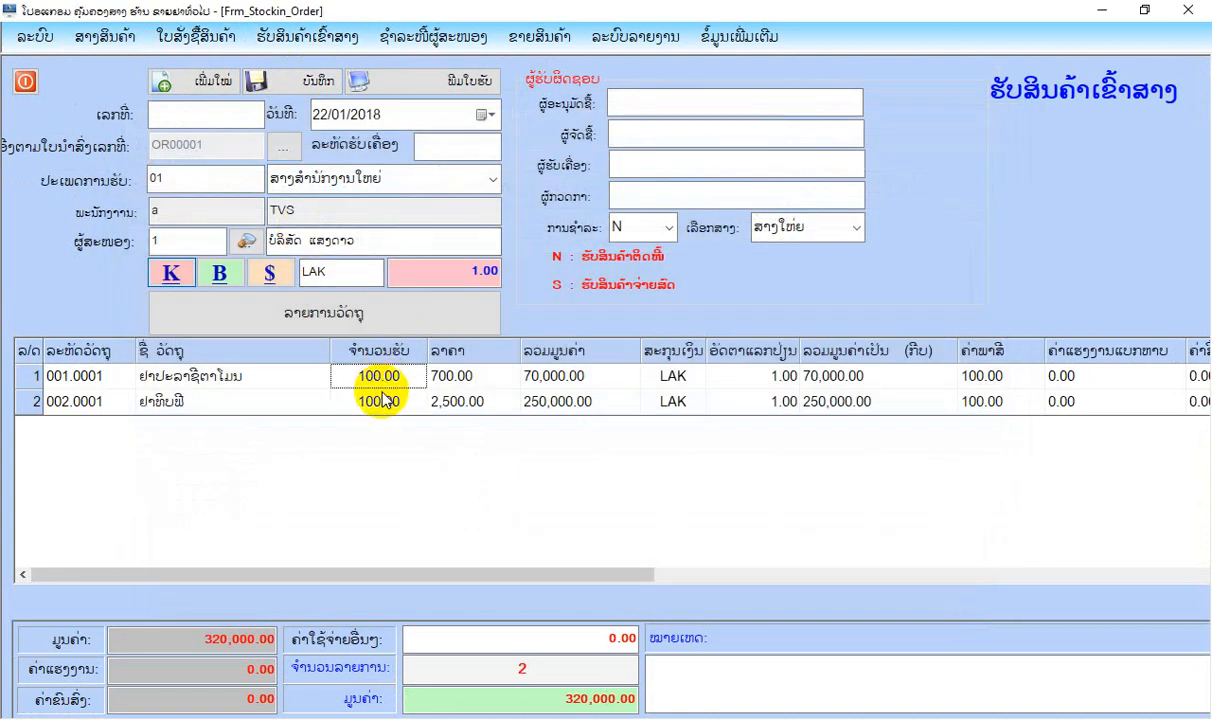
pyautogui.click(381, 401)
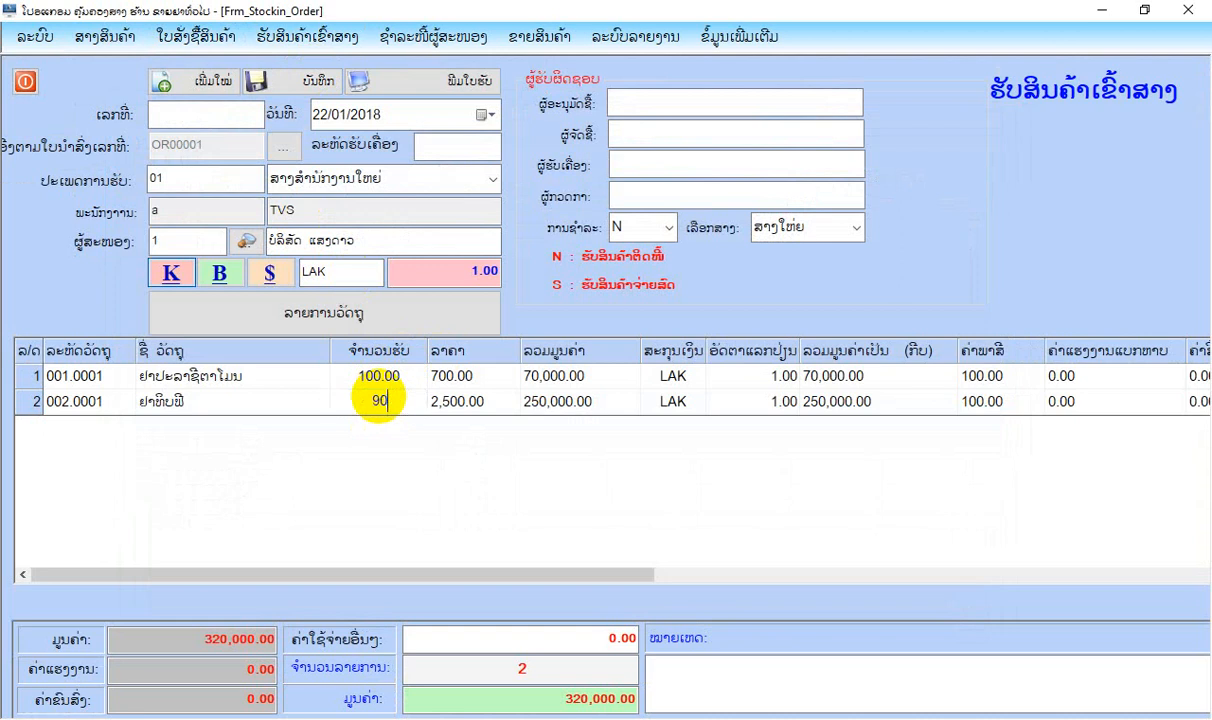
pyautogui.press('Return')
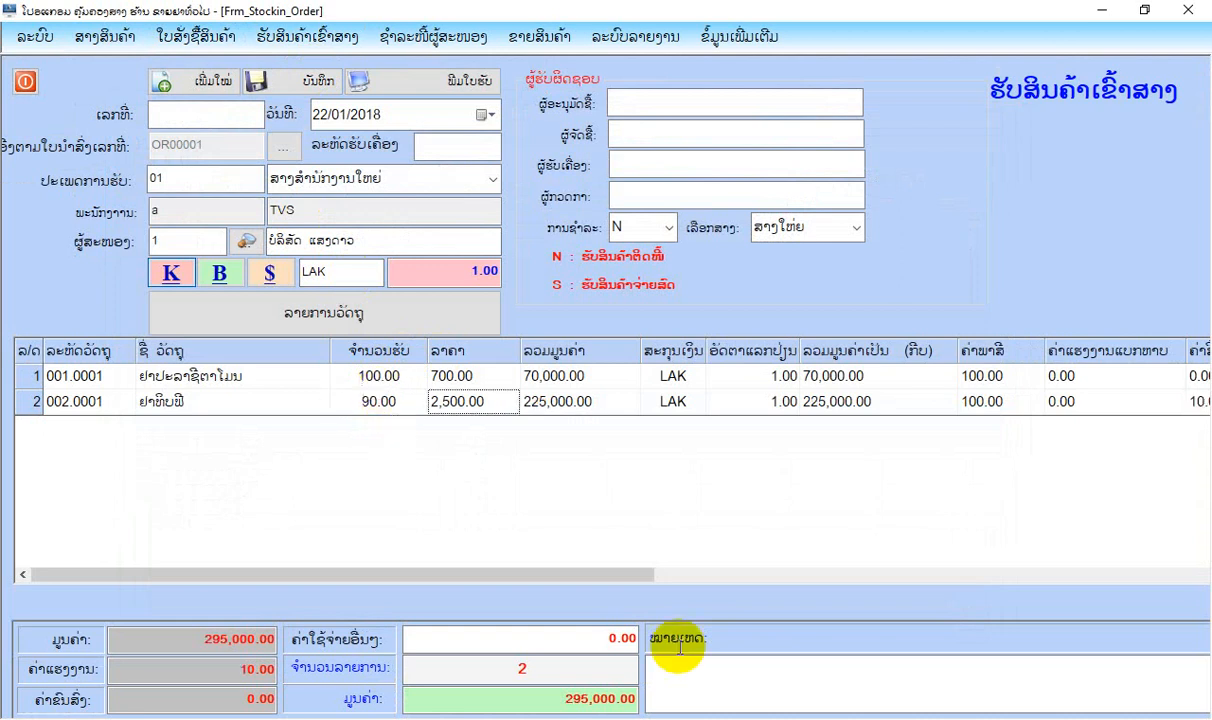
# Restore the received quantity of product 002.0001 to 100.
pyautogui.click(375, 403)
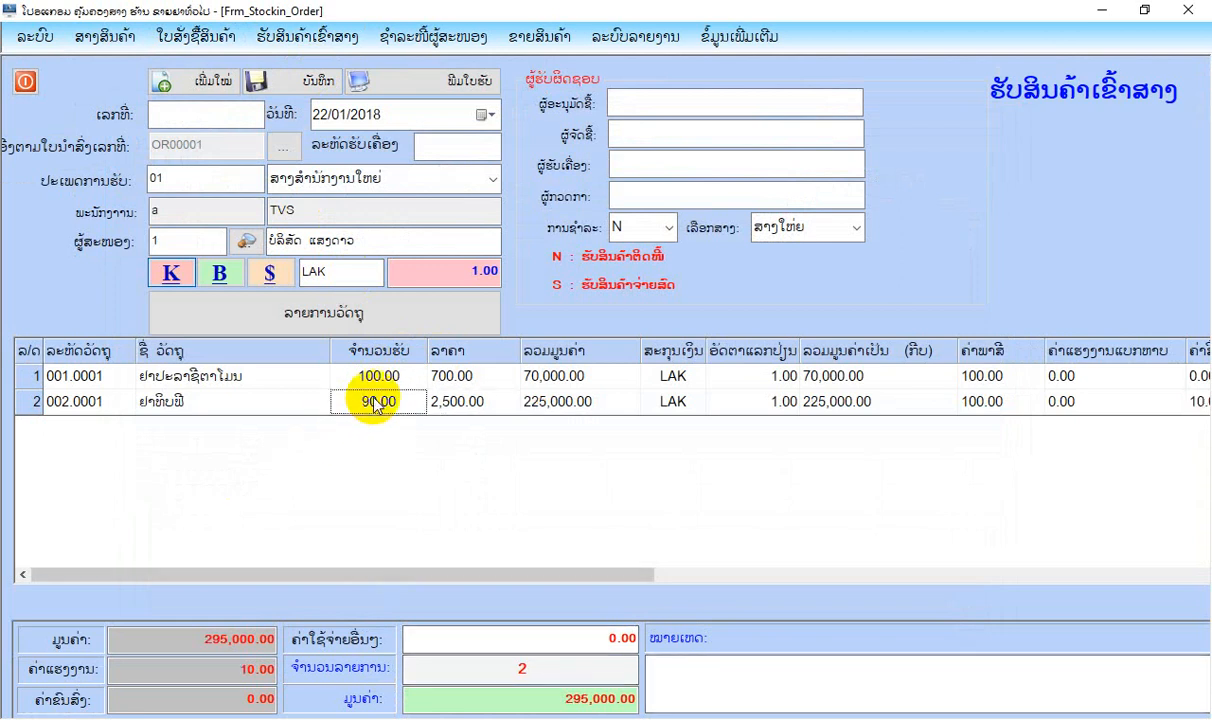
pyautogui.write('100')
pyautogui.press('Return')
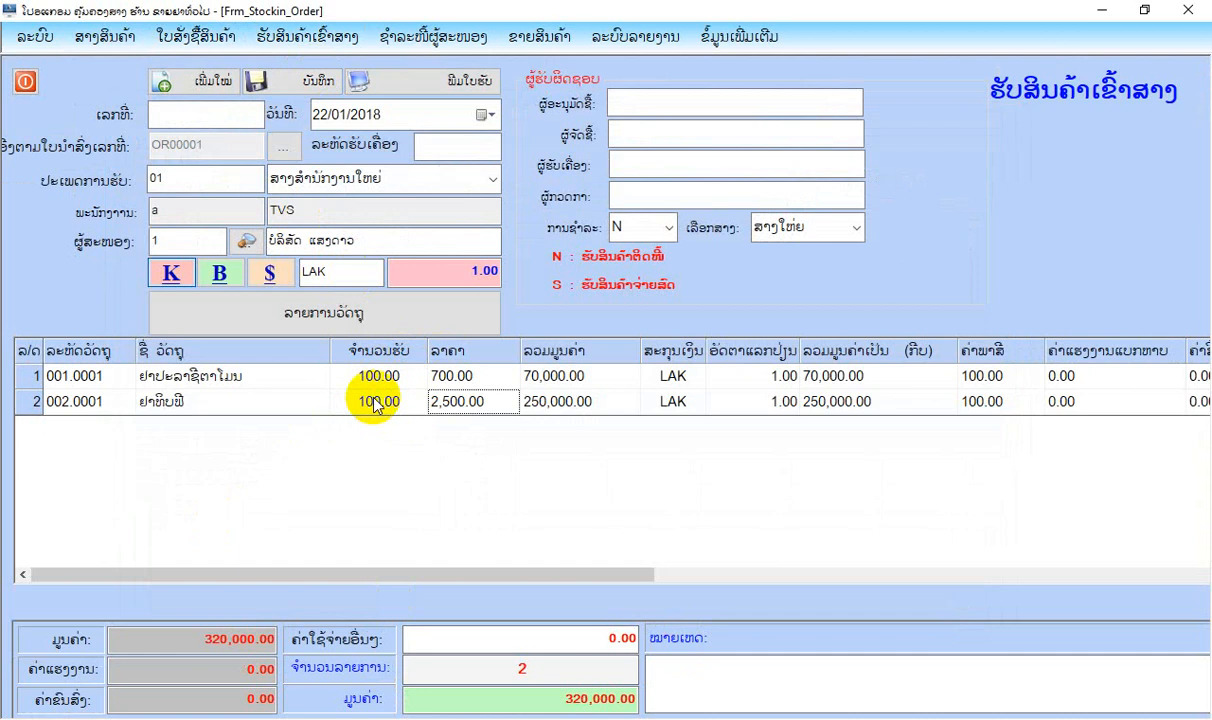
# Choose payment type N, receiving goods on credit, for the goods receipt.
pyautogui.click(668, 227)
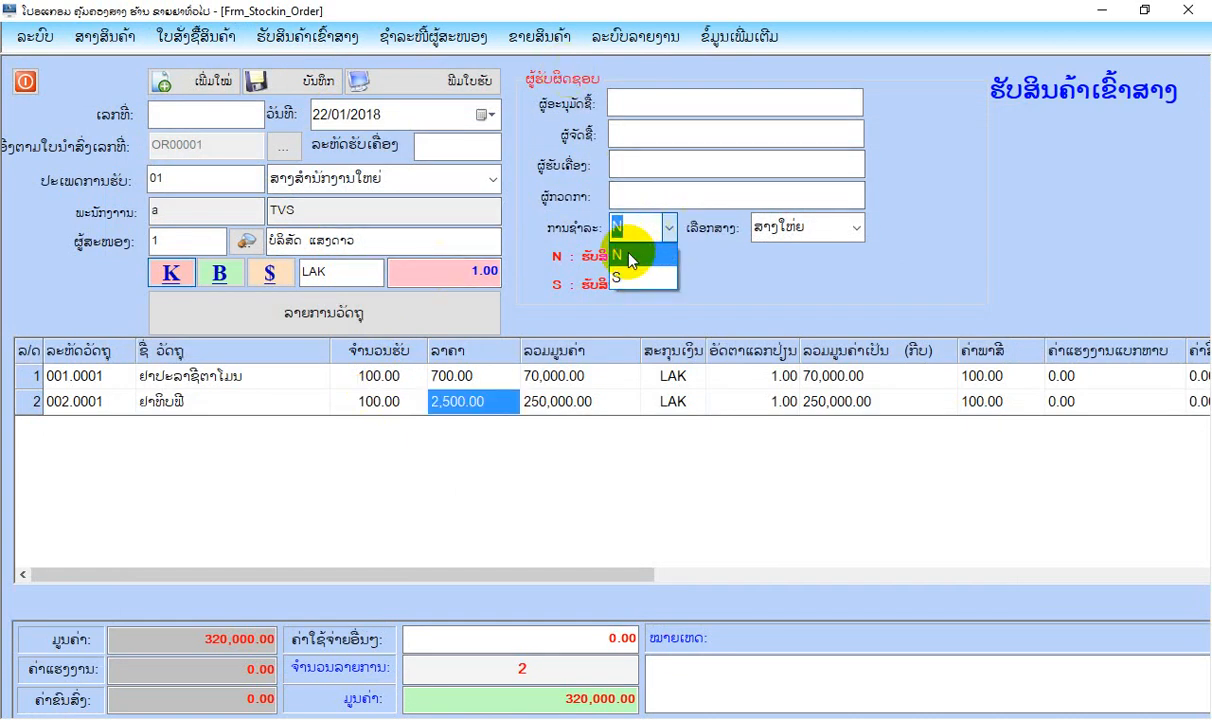
pyautogui.click(630, 257)
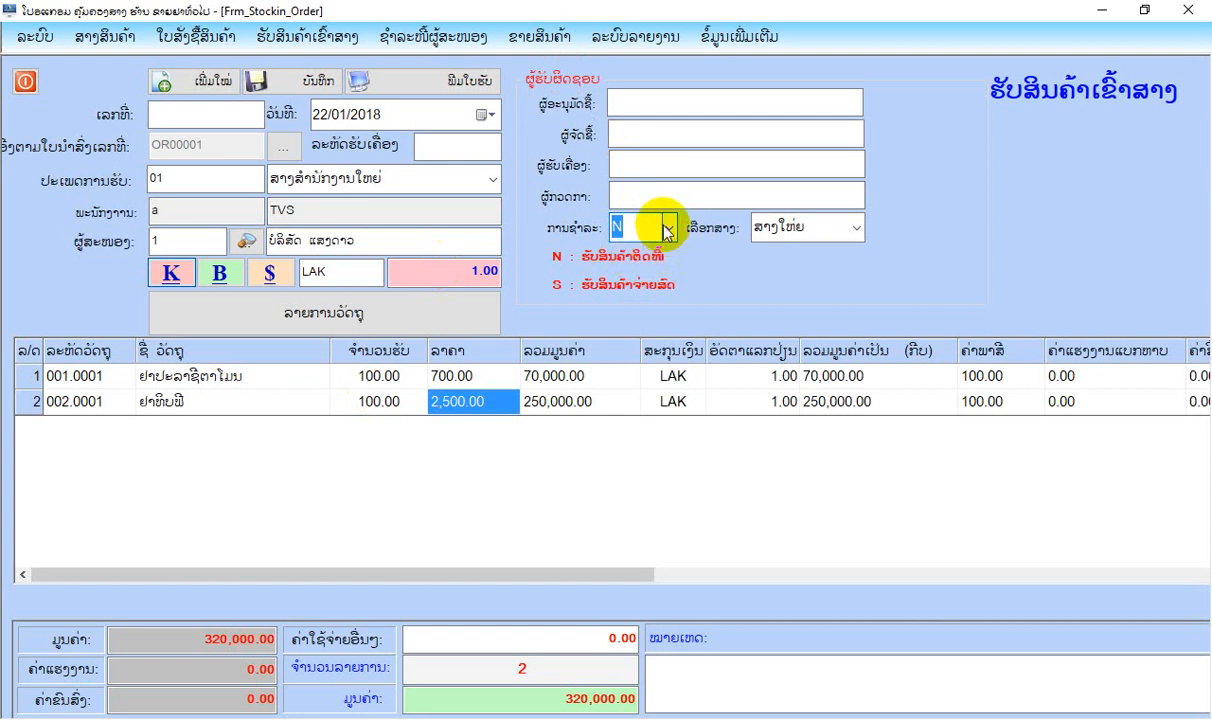
pyautogui.click(645, 227)
pyautogui.click(630, 257)
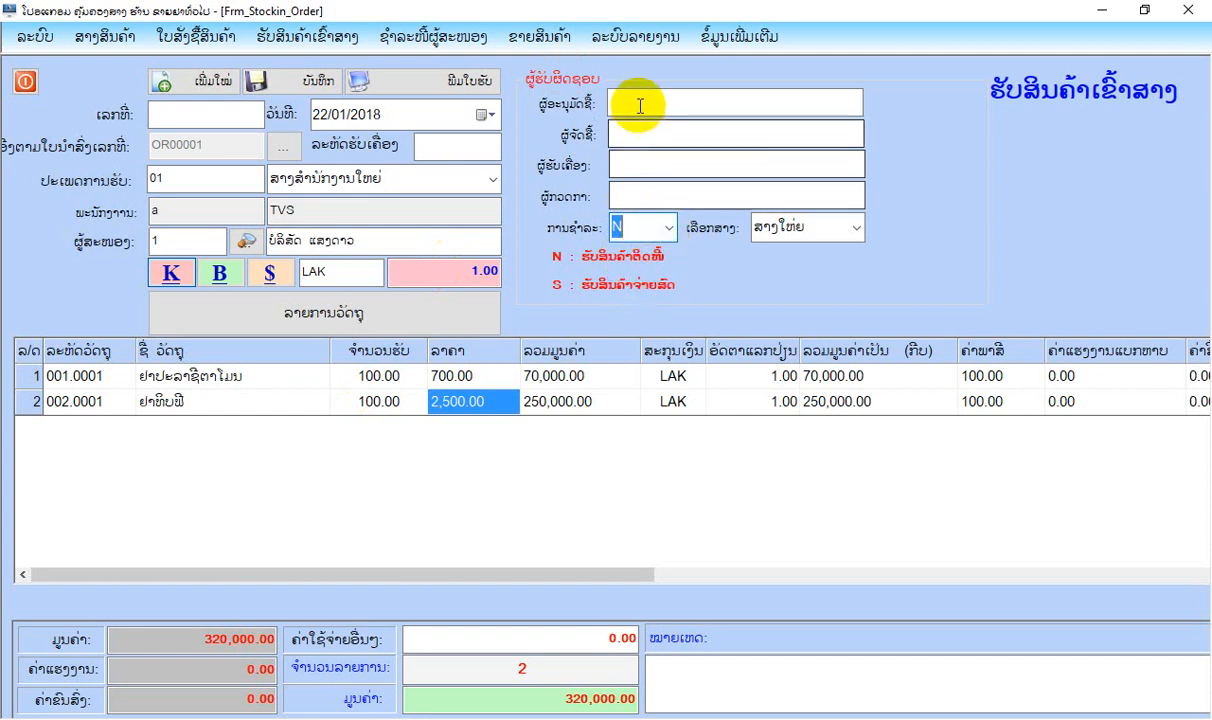
# Enter the names of the purchase approver, buyer, receiver and inspector, and save the goods receipt.
pyautogui.click(640, 104)
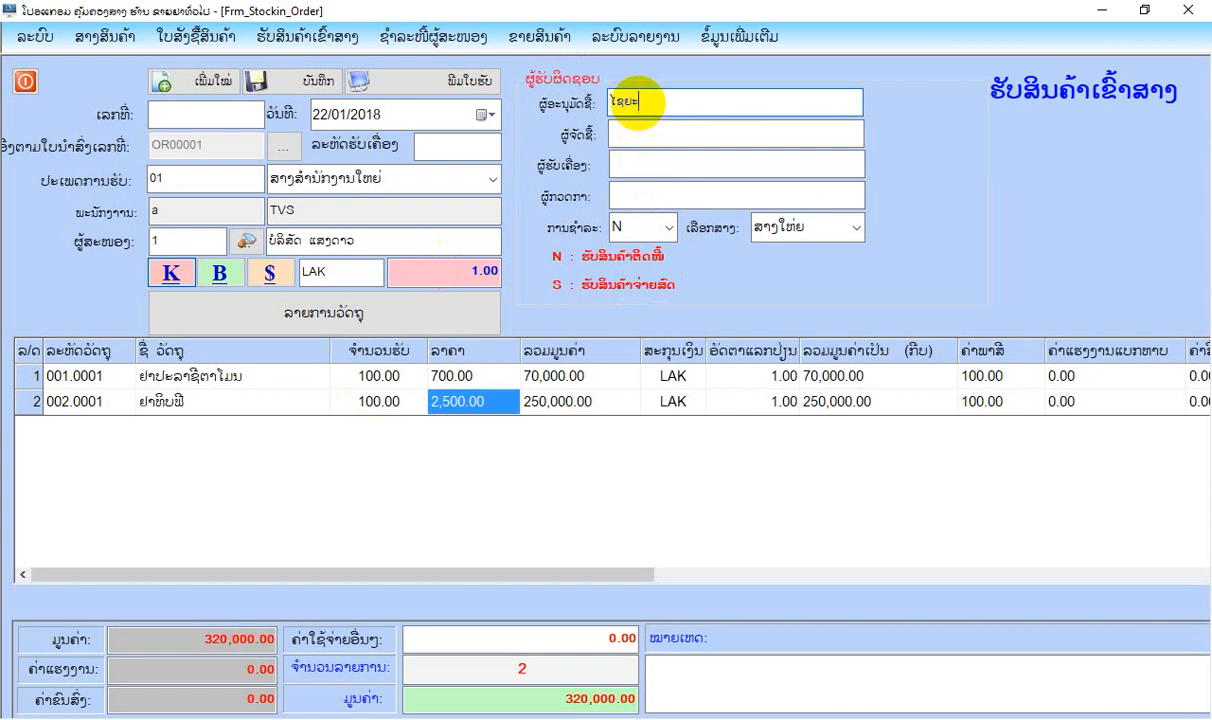
pyautogui.click(636, 125)
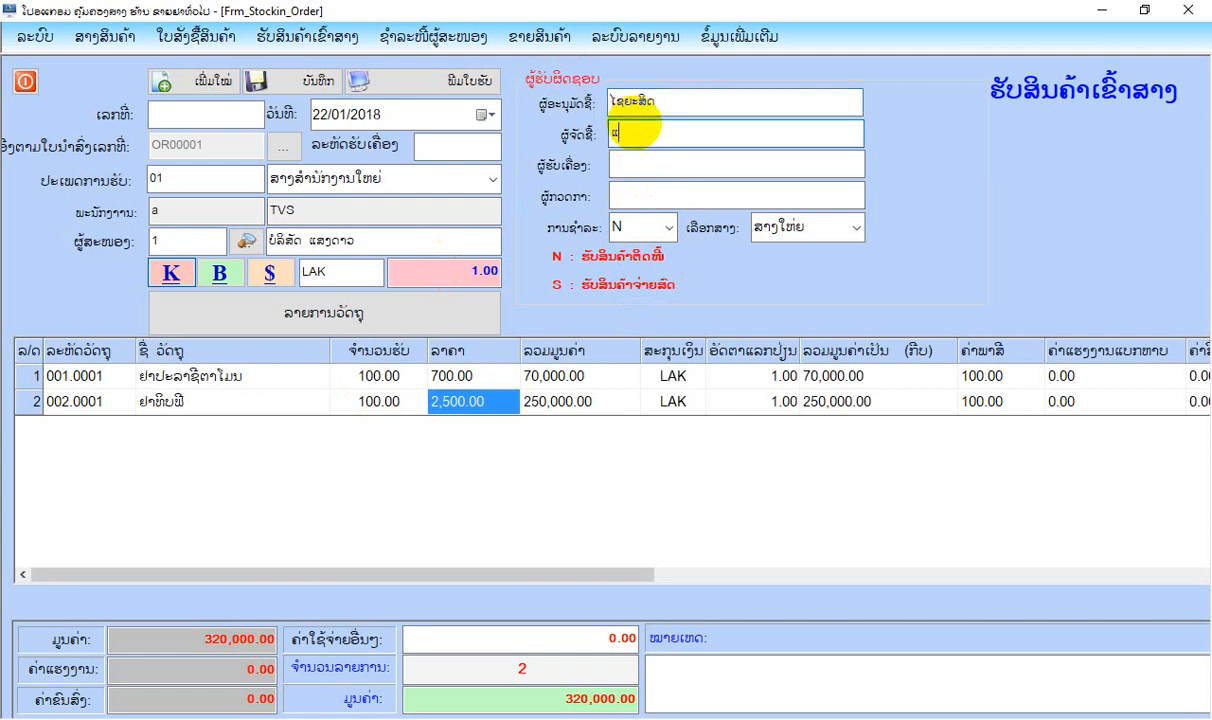
pyautogui.write('ແກ້ວ')
pyautogui.click(641, 167)
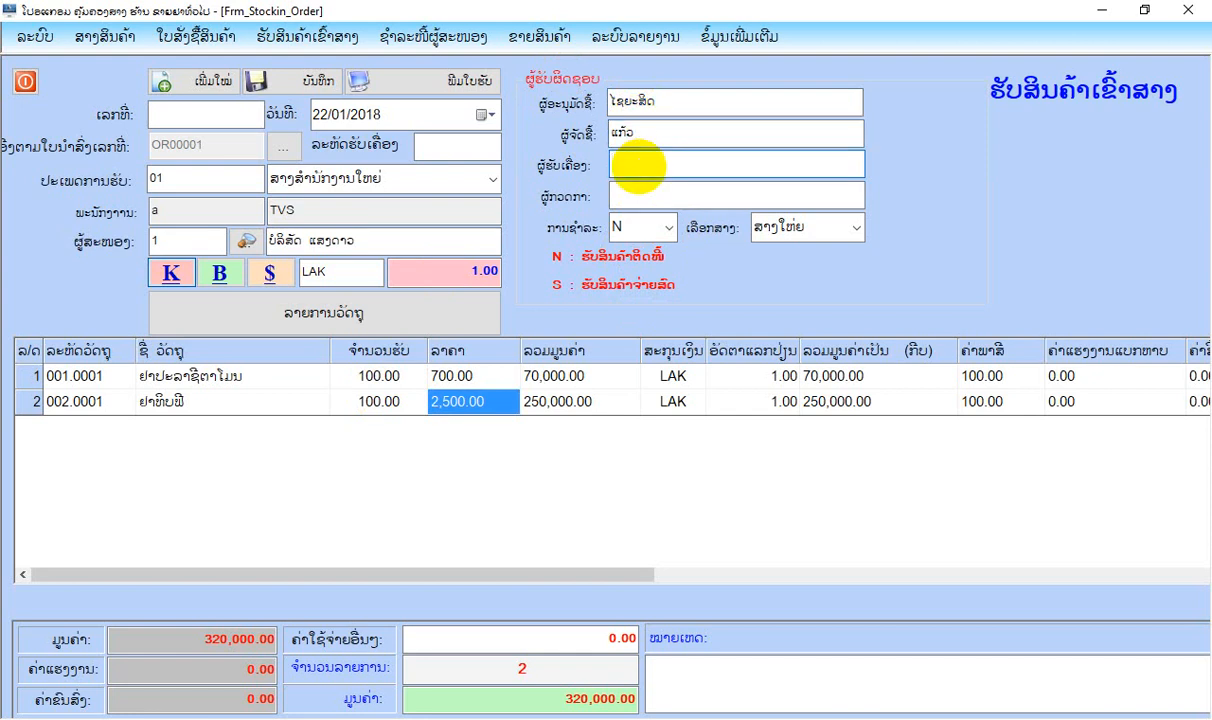
pyautogui.click(640, 189)
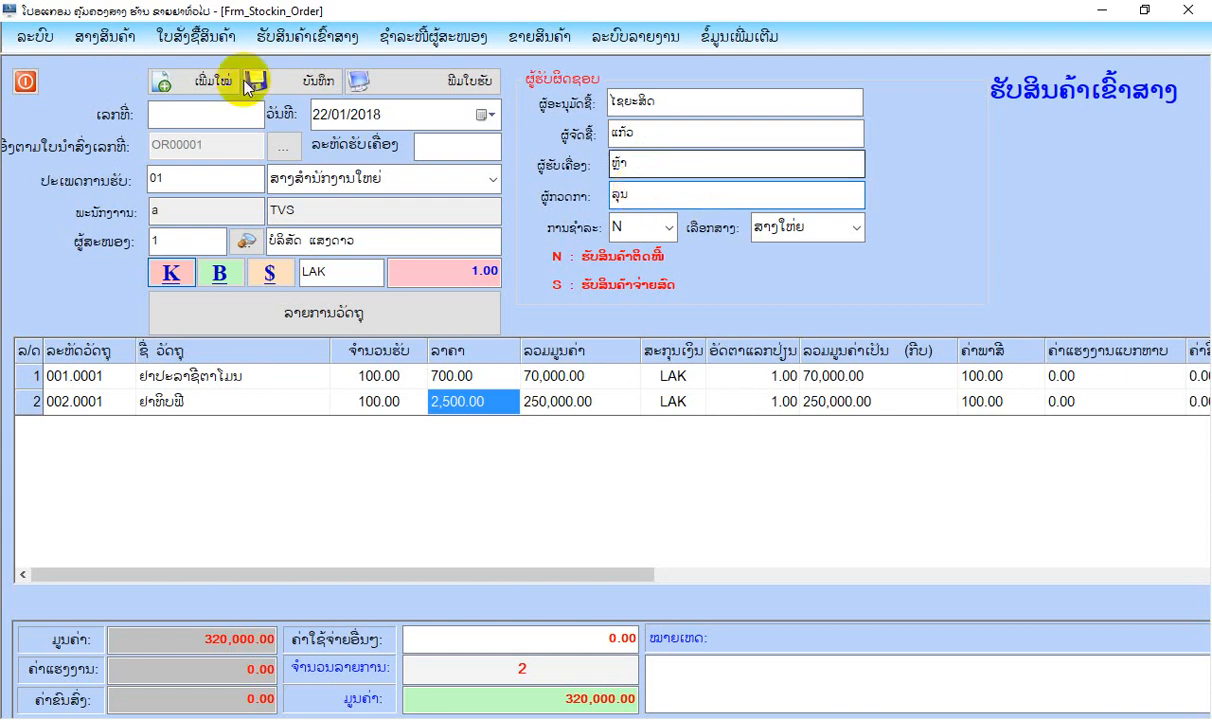
pyautogui.click(307, 84)
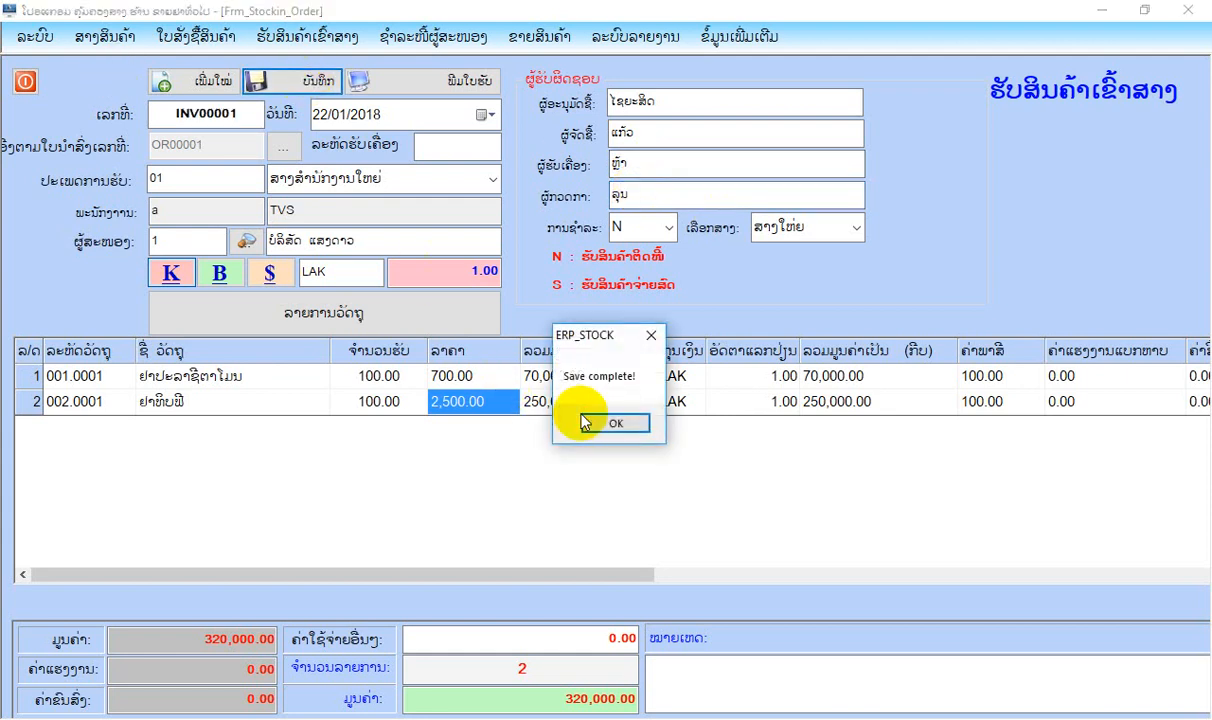
pyautogui.click(595, 420)
# Review the full print preview of the goods receipt, and close the preview and the receipt form.
pyautogui.click(410, 92)
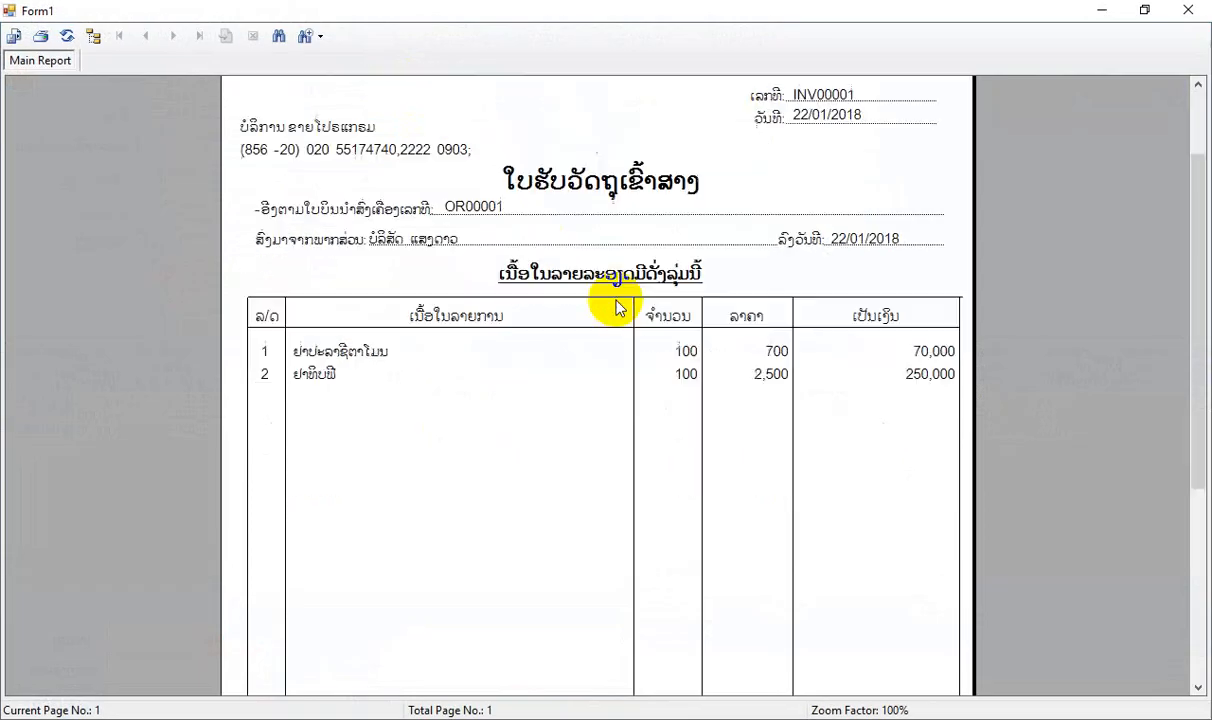
pyautogui.scroll(-5, 619, 306)
pyautogui.scroll(5, 617, 306)
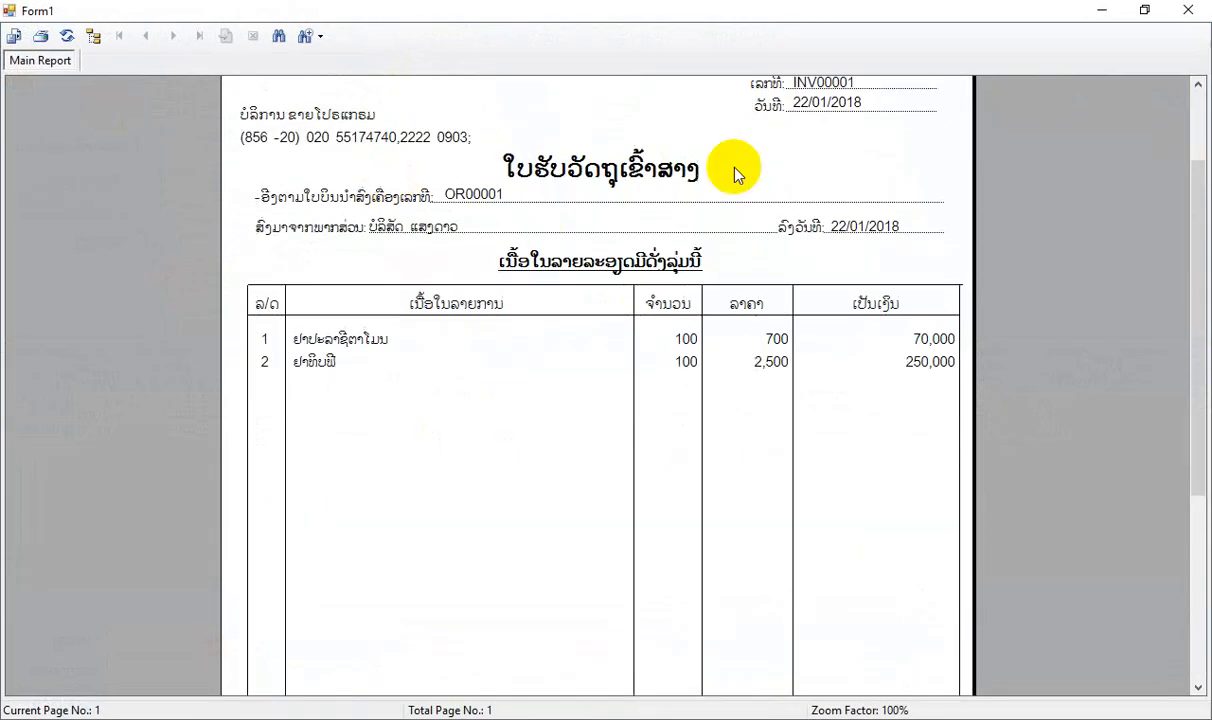
pyautogui.scroll(2, 786, 285)
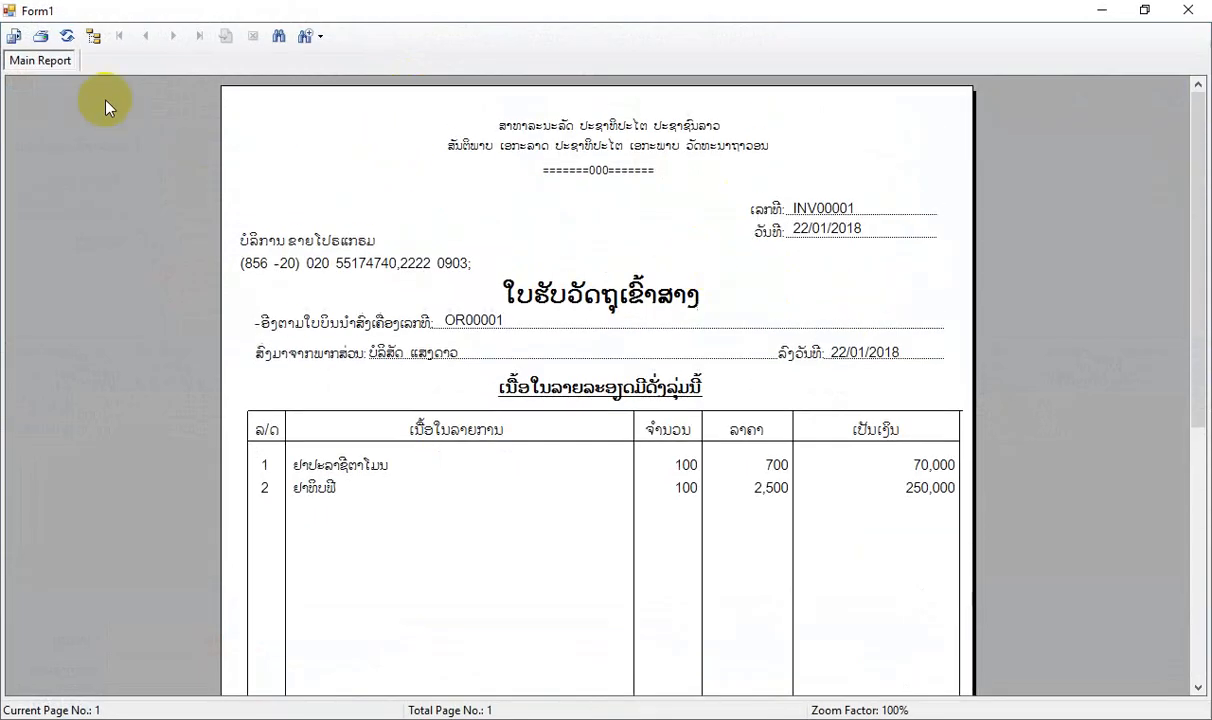
pyautogui.click(1175, 10)
pyautogui.click(26, 82)
# Open the list of goods receipts, review the receipt from ບໍລິສັດ ແສງດາວ and the list's printable view, and close both.
pyautogui.click(312, 37)
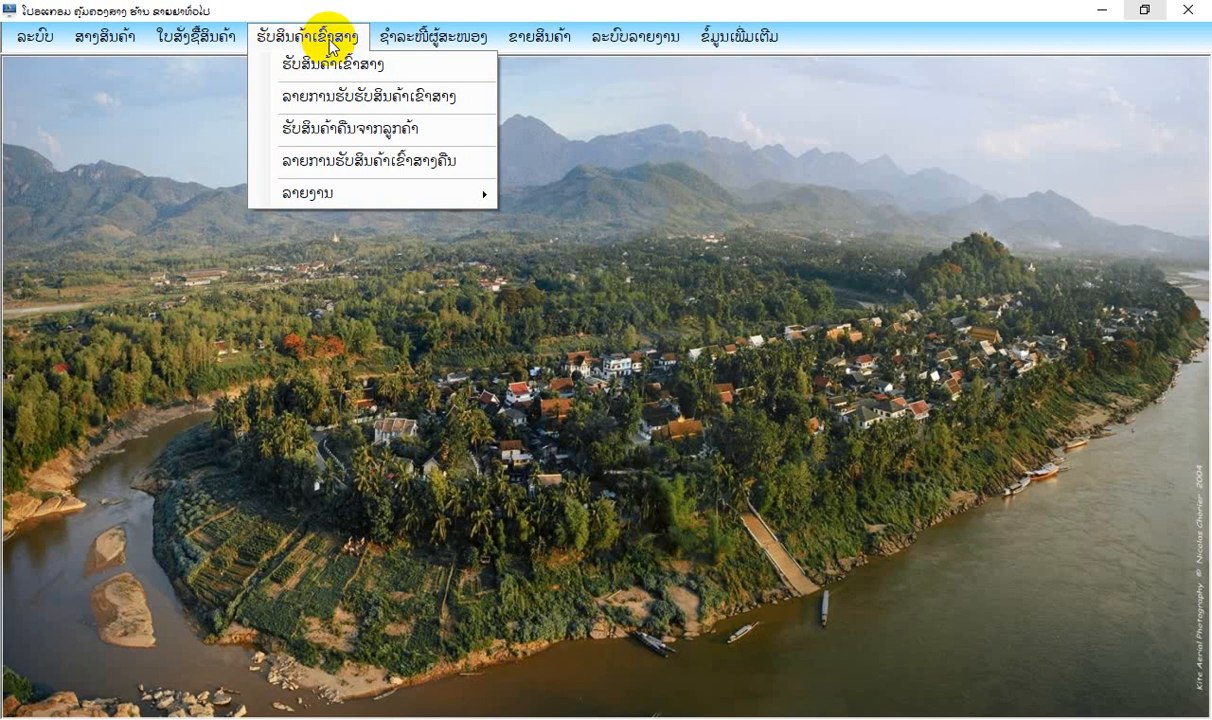
pyautogui.click(320, 100)
pyautogui.click(398, 195)
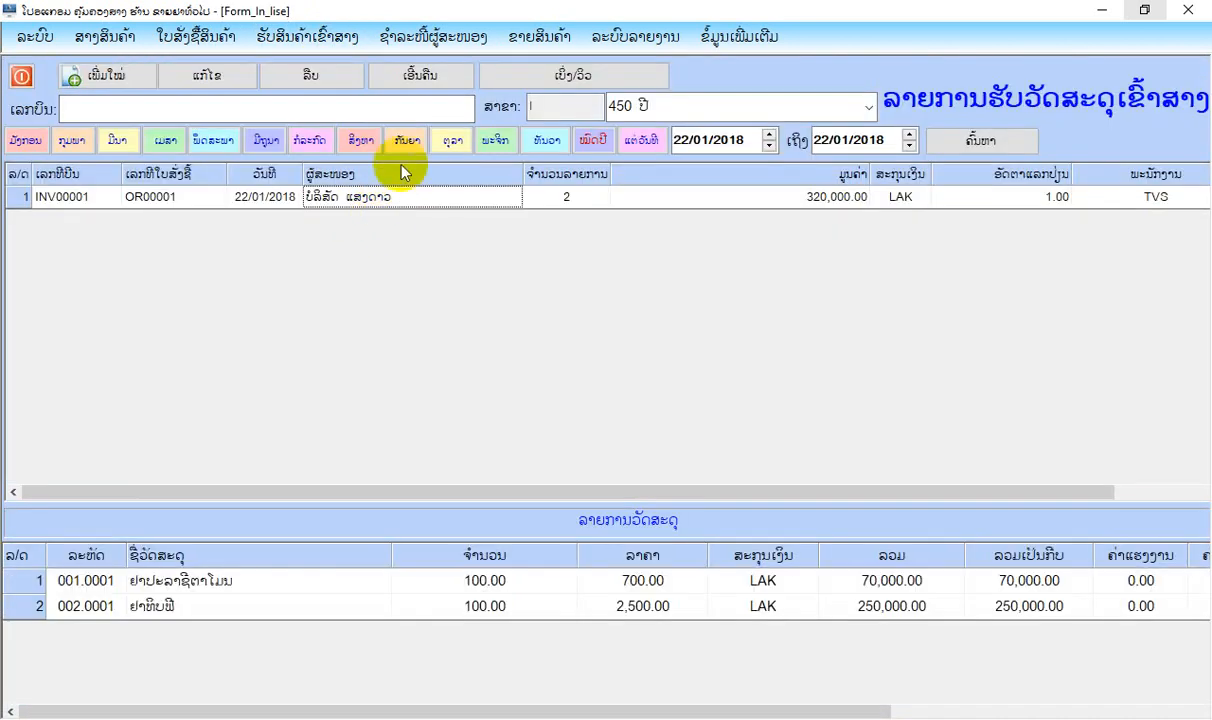
pyautogui.click(560, 78)
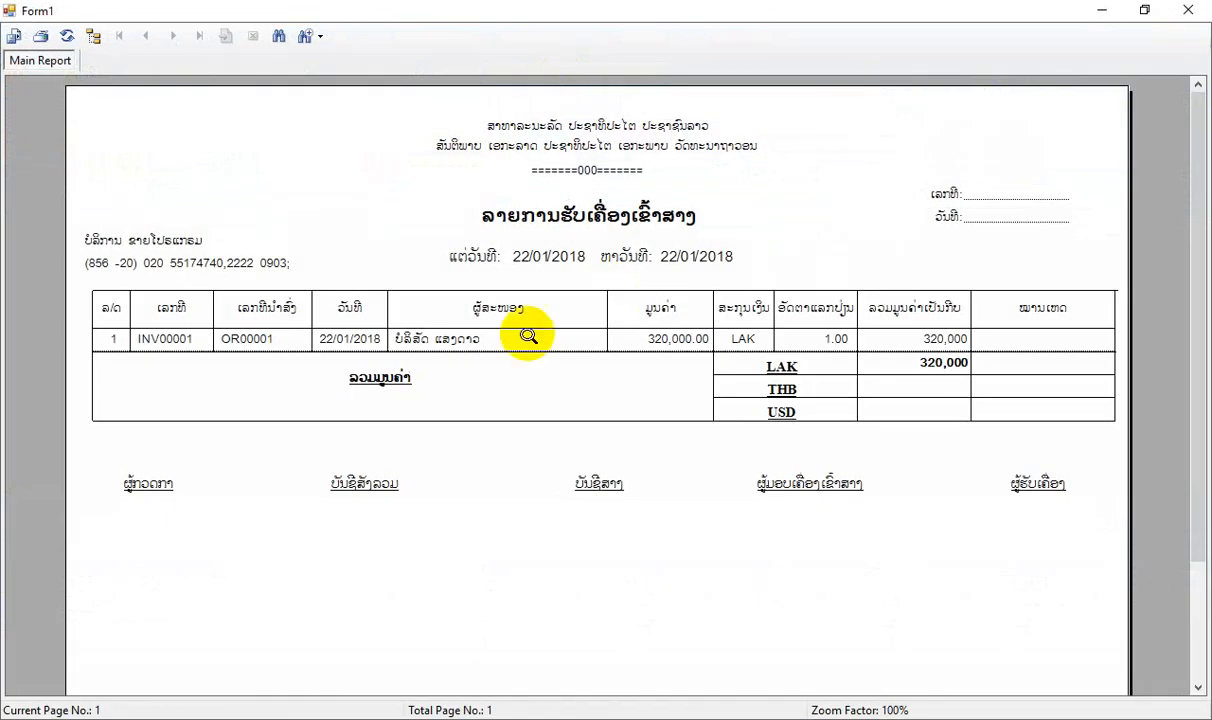
pyautogui.click(1189, 10)
pyautogui.click(26, 81)
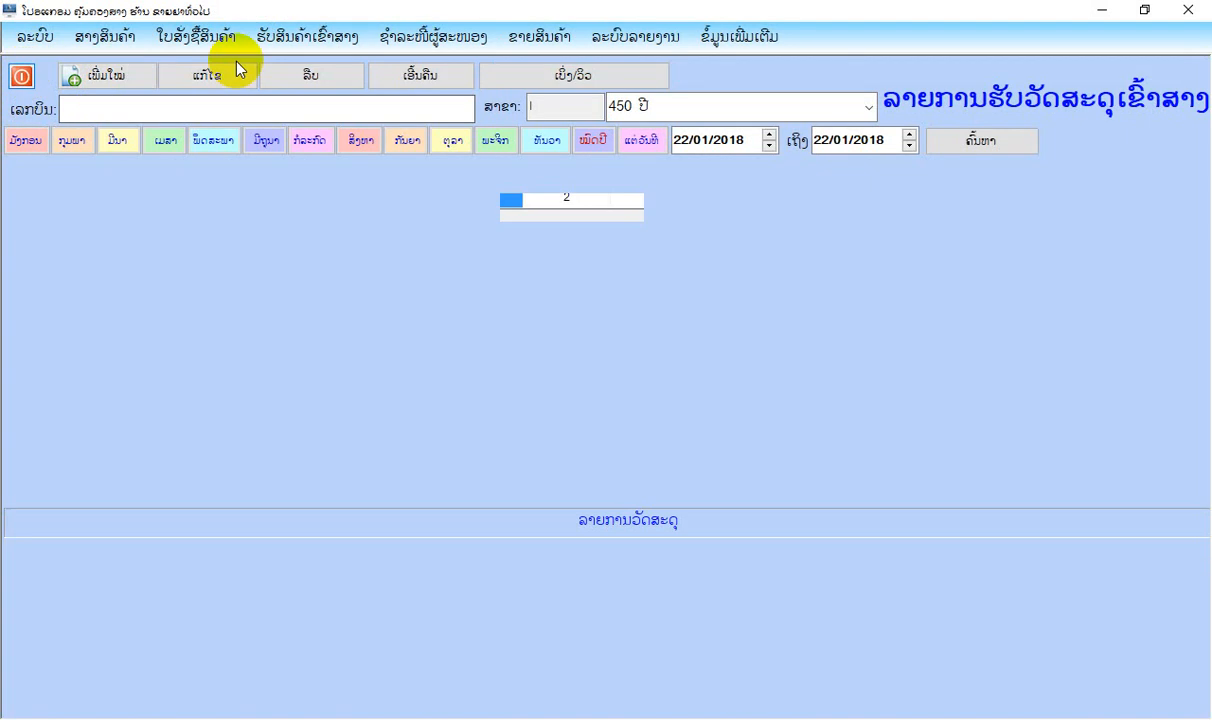
# Open the goods receipt summary report and preview it for all products from 01/01/2018 to 31/01/2018.
pyautogui.click(352, 37)
pyautogui.moveTo(450, 192)
pyautogui.click(560, 189)
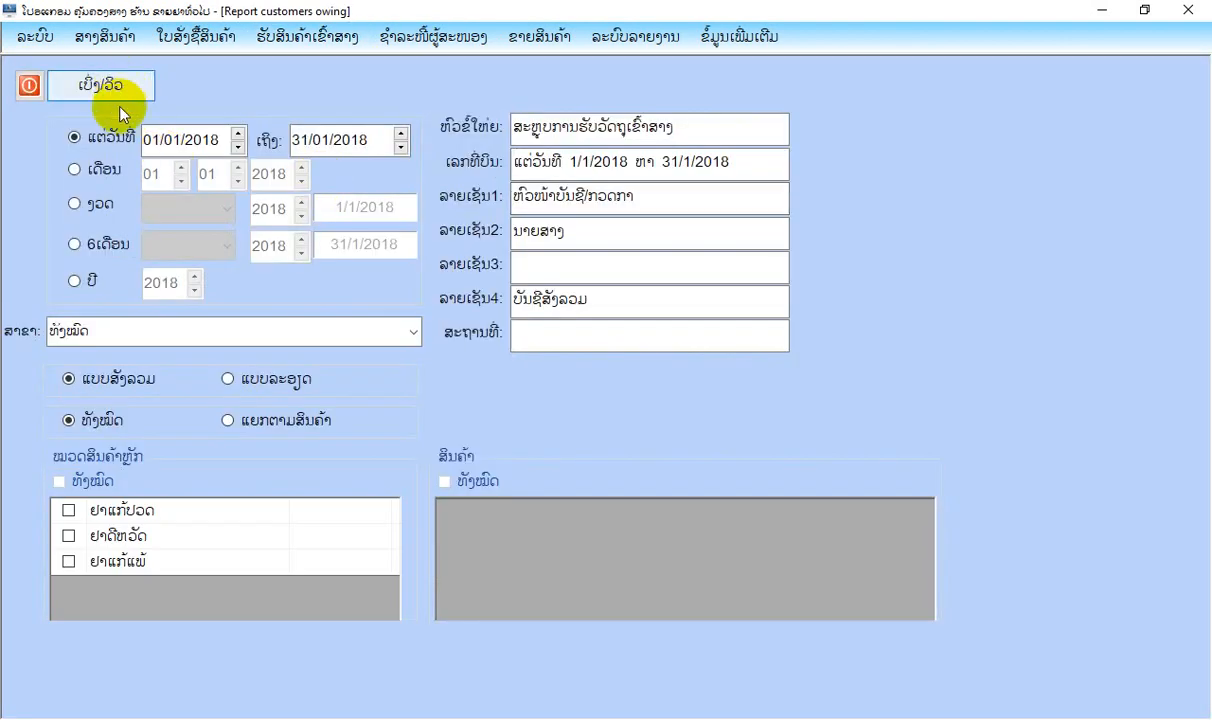
pyautogui.click(110, 72)
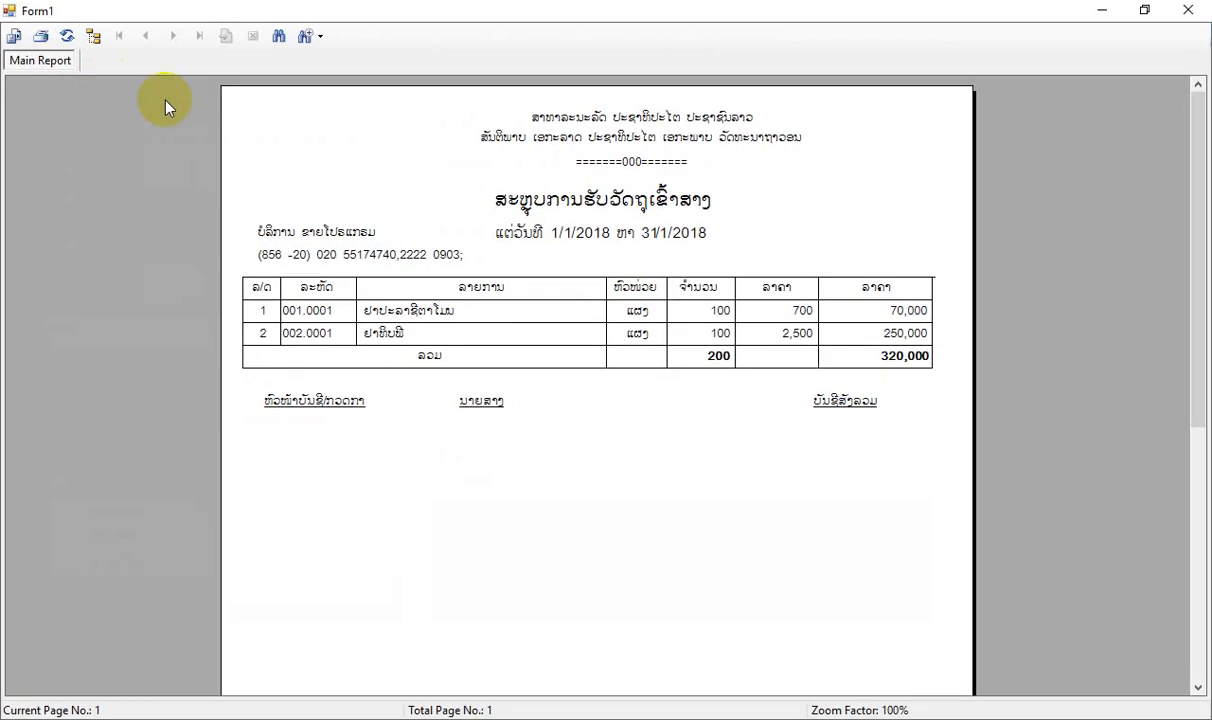
# Preview the goods receipt summary in detailed form (ແບບລະອຽດ) for January 2018, review all its columns, and close the report.
pyautogui.click(1188, 11)
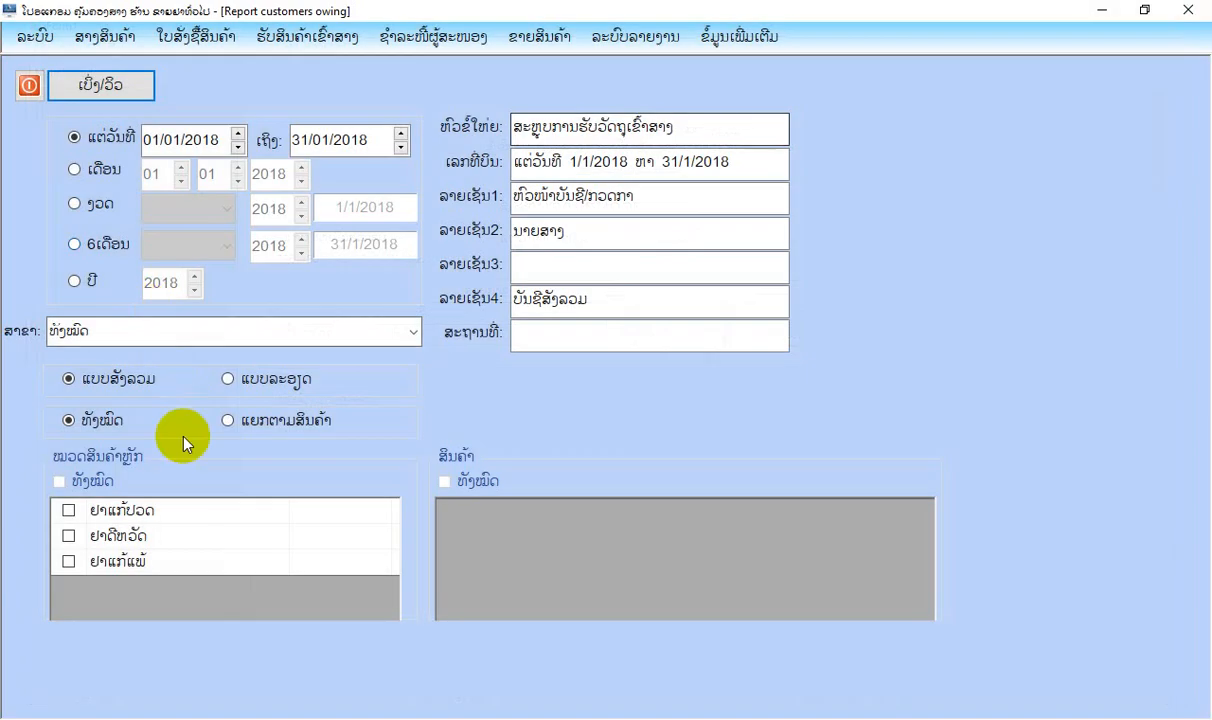
pyautogui.click(259, 380)
pyautogui.click(131, 89)
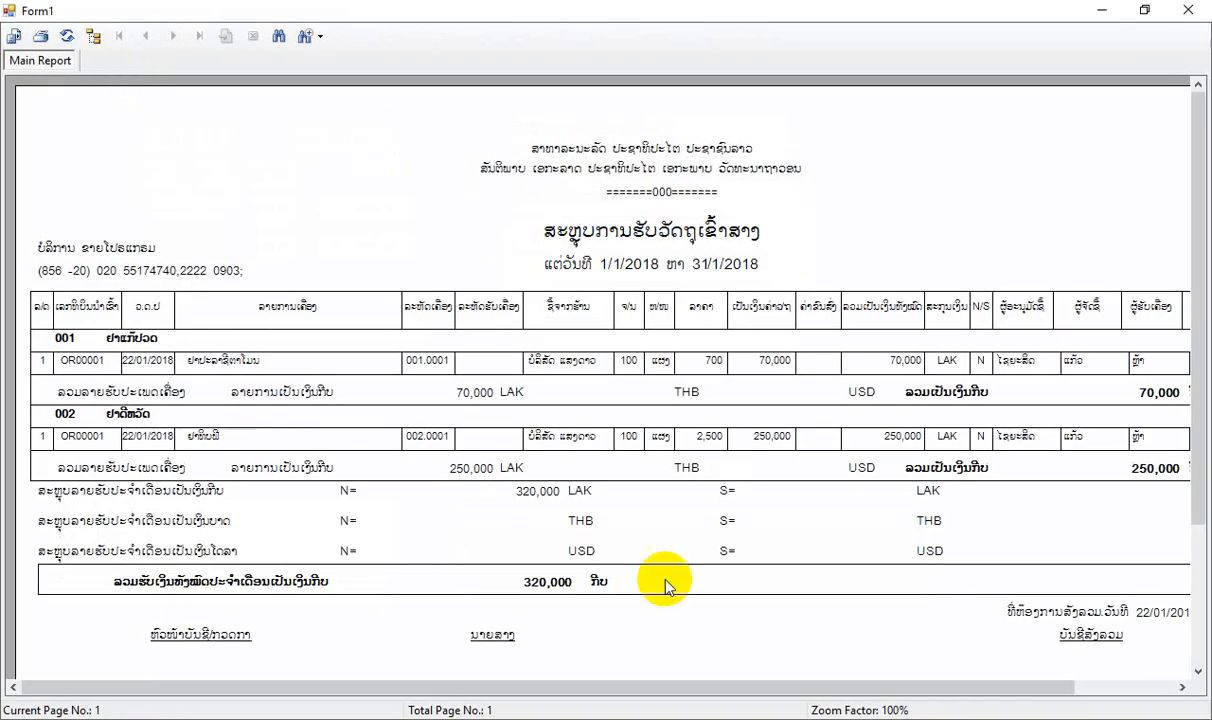
pyautogui.moveTo(676, 690); pyautogui.dragTo(826, 690)
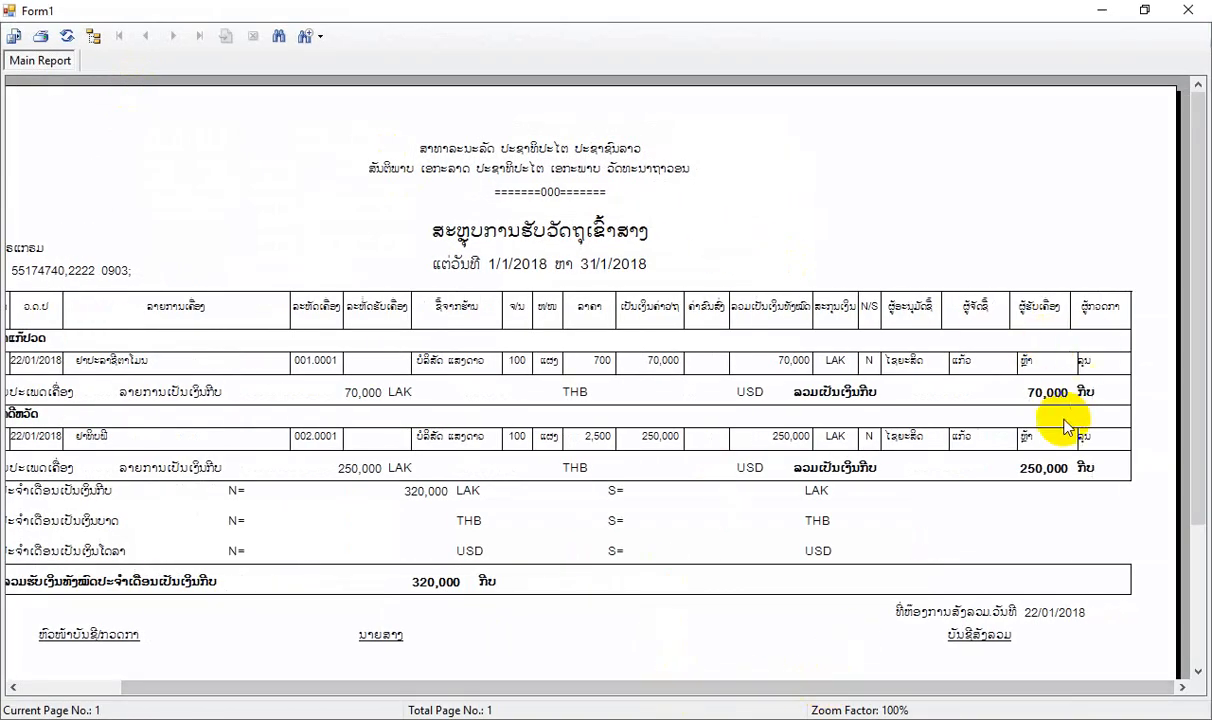
pyautogui.moveTo(500, 685); pyautogui.dragTo(303, 668)
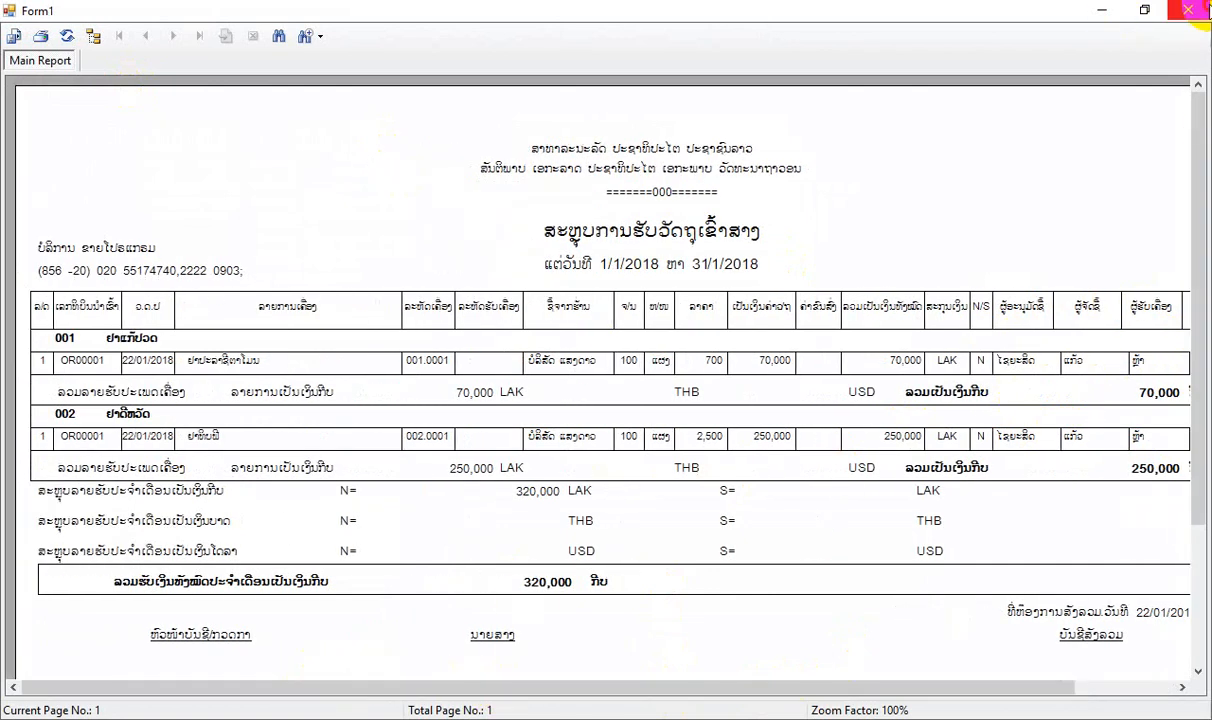
pyautogui.click(1186, 10)
pyautogui.click(28, 88)
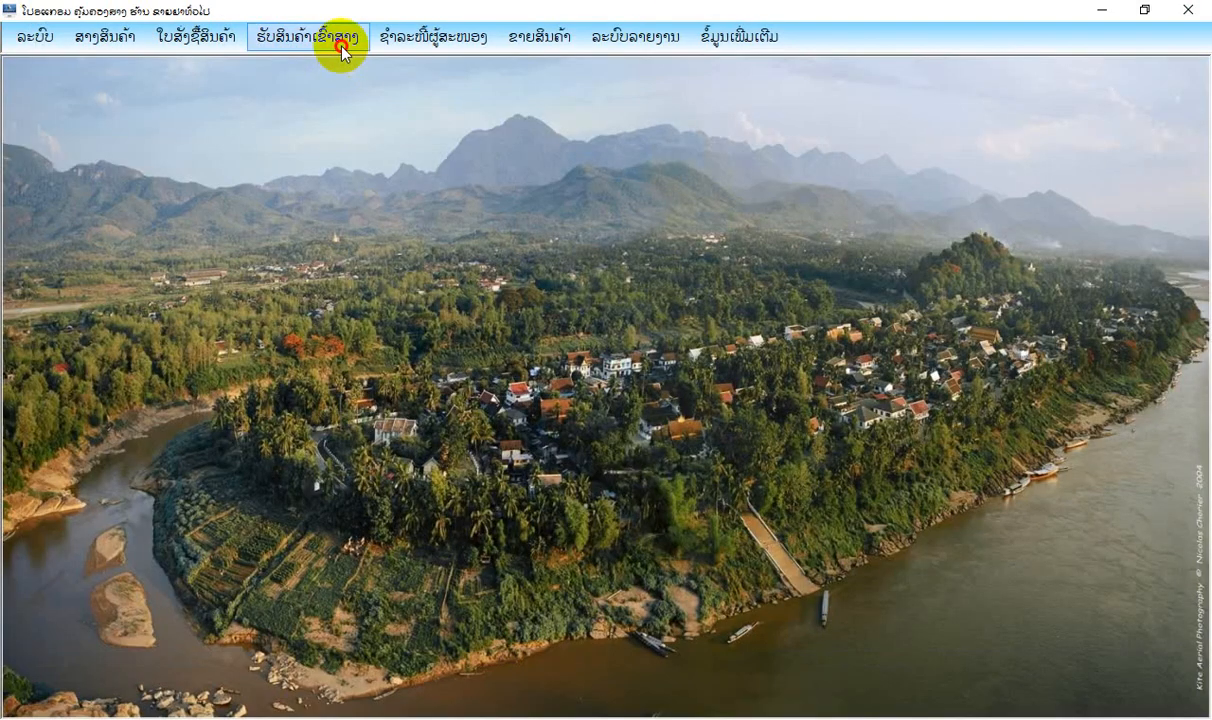
# Open the combined goods receipt report for 22/01/2018, review the all-supplier overview and the itemised print version, and close the report.
pyautogui.click(330, 38)
pyautogui.moveTo(420, 193)
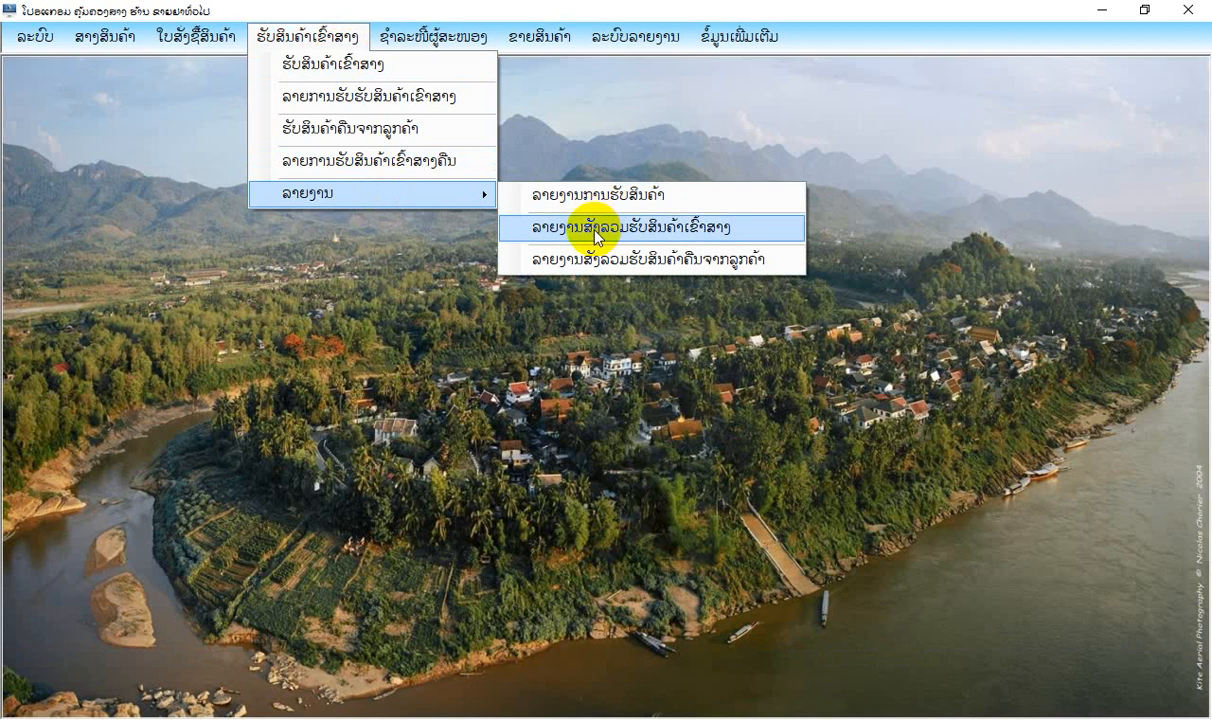
pyautogui.click(665, 232)
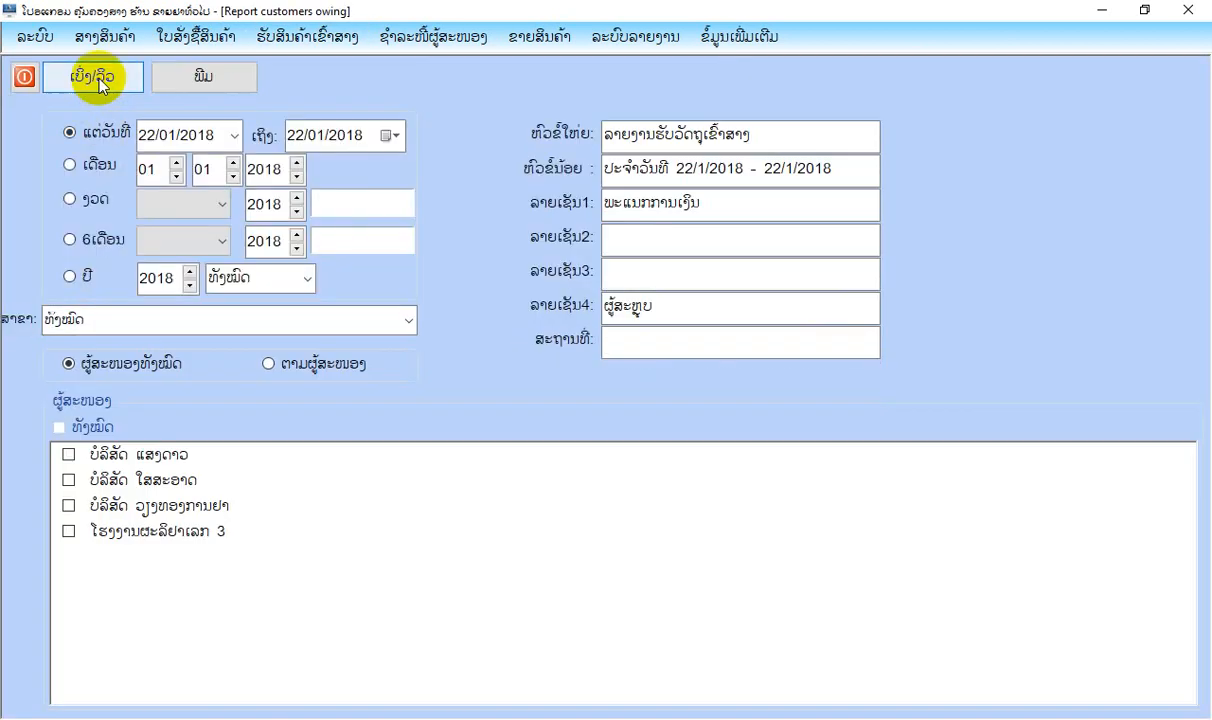
pyautogui.click(94, 74)
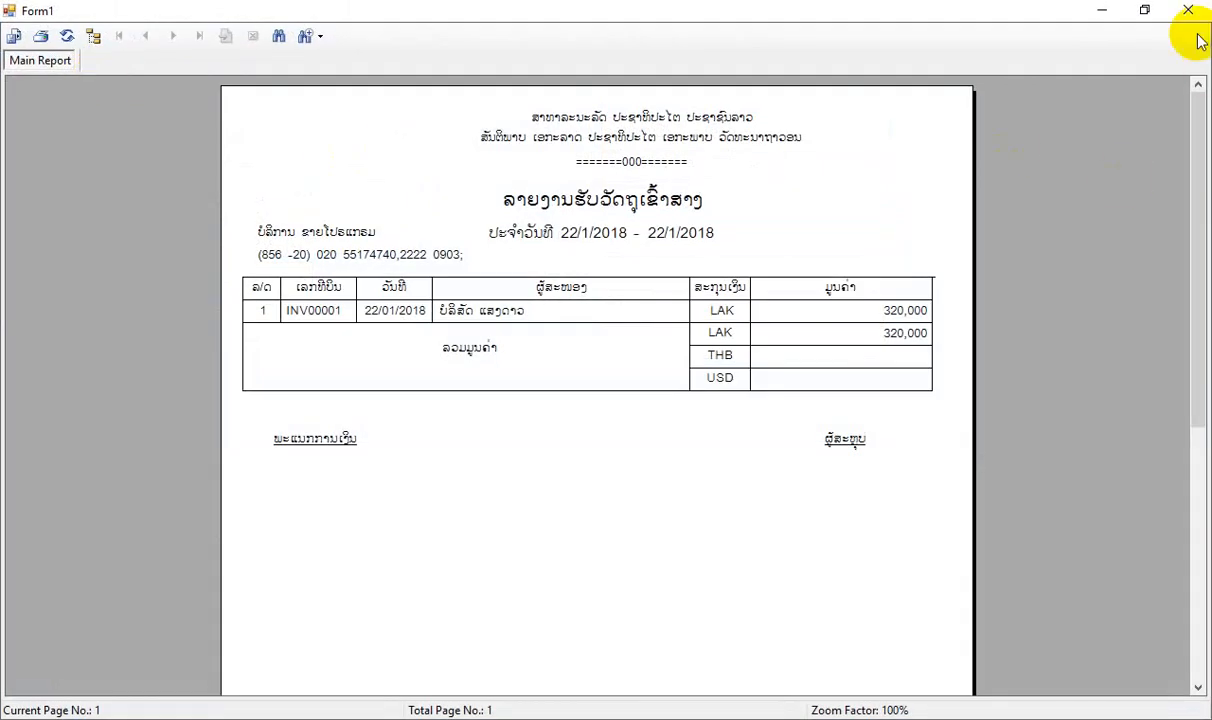
pyautogui.click(1188, 10)
pyautogui.click(229, 82)
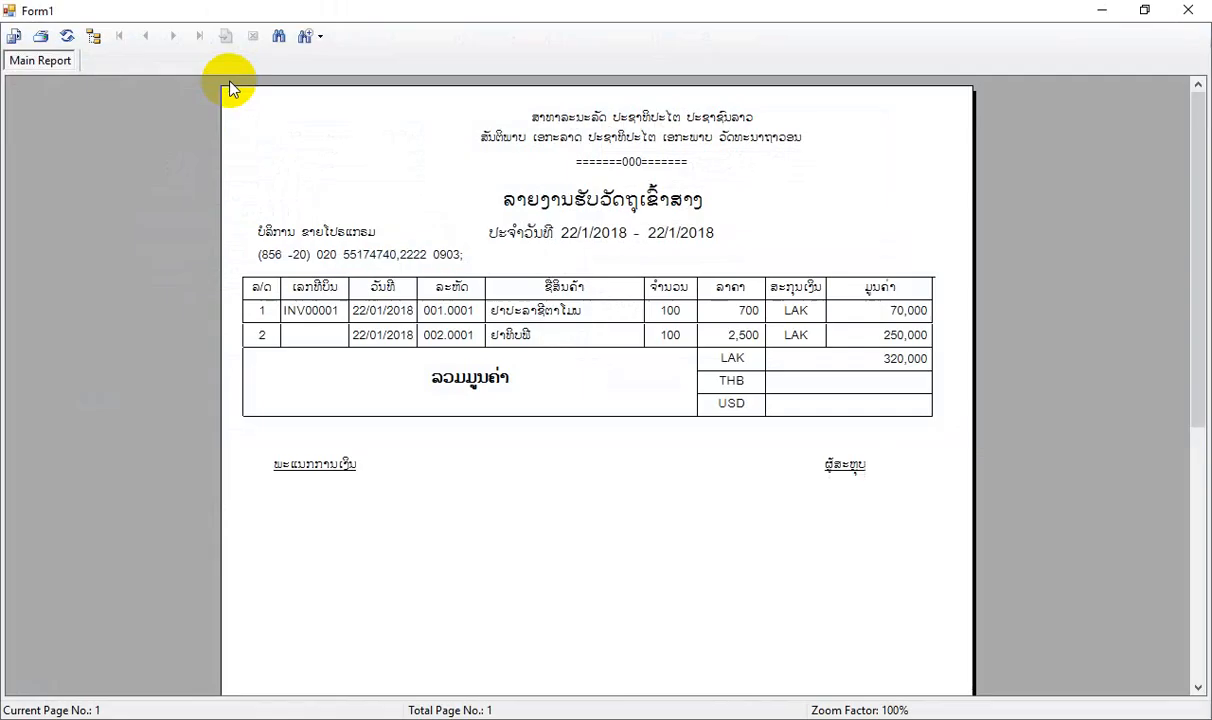
pyautogui.click(1190, 10)
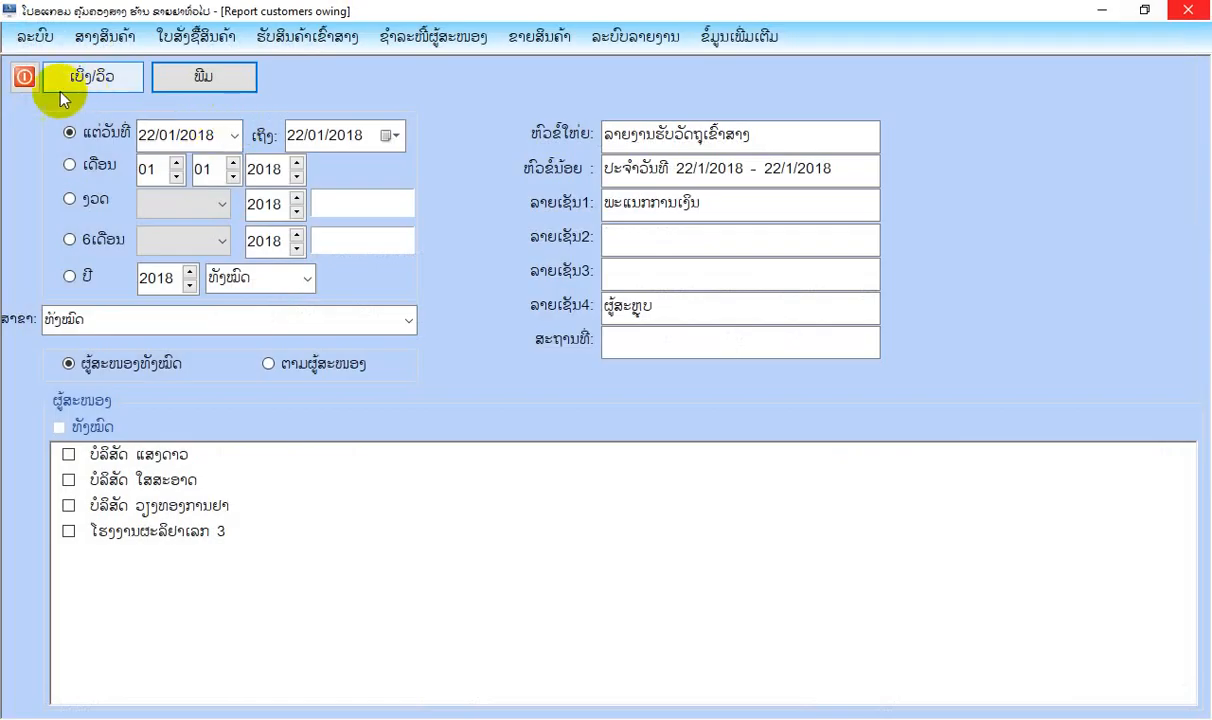
pyautogui.click(22, 76)
# Preview the warehouse summary report for all products from 01/01/2018 to 31/01/2018, review the opening, received and remaining stock columns, and close it.
pyautogui.click(415, 45)
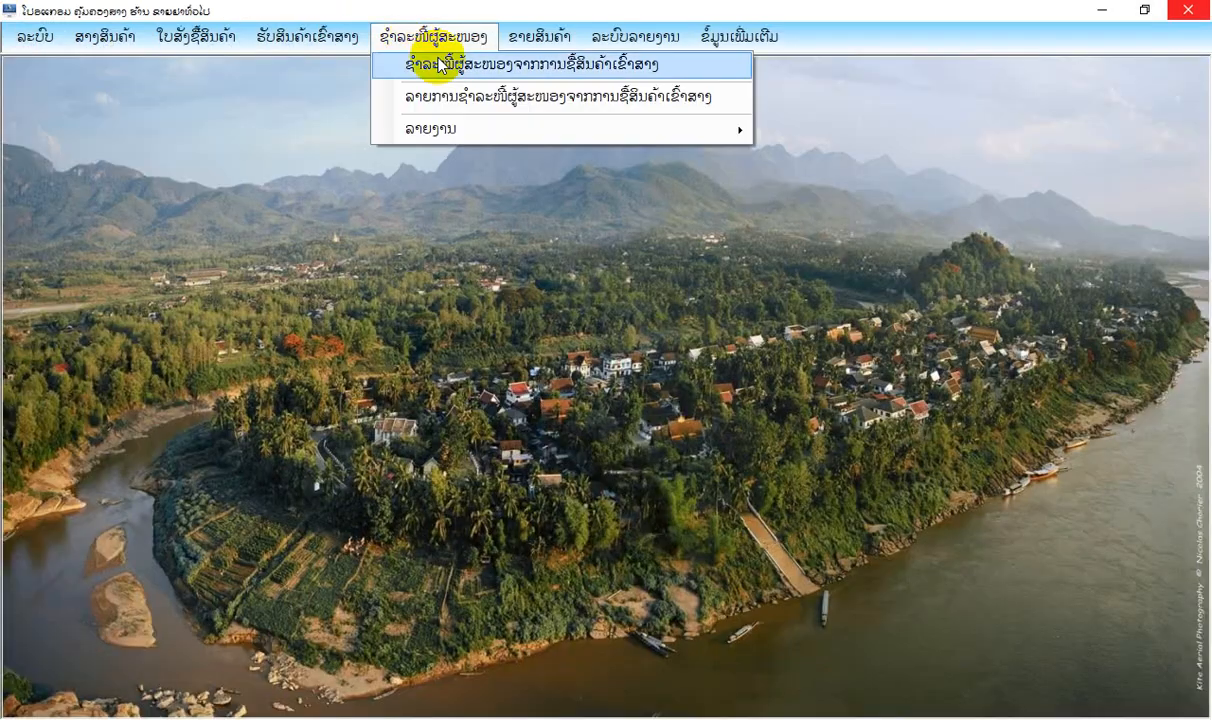
pyautogui.click(108, 37)
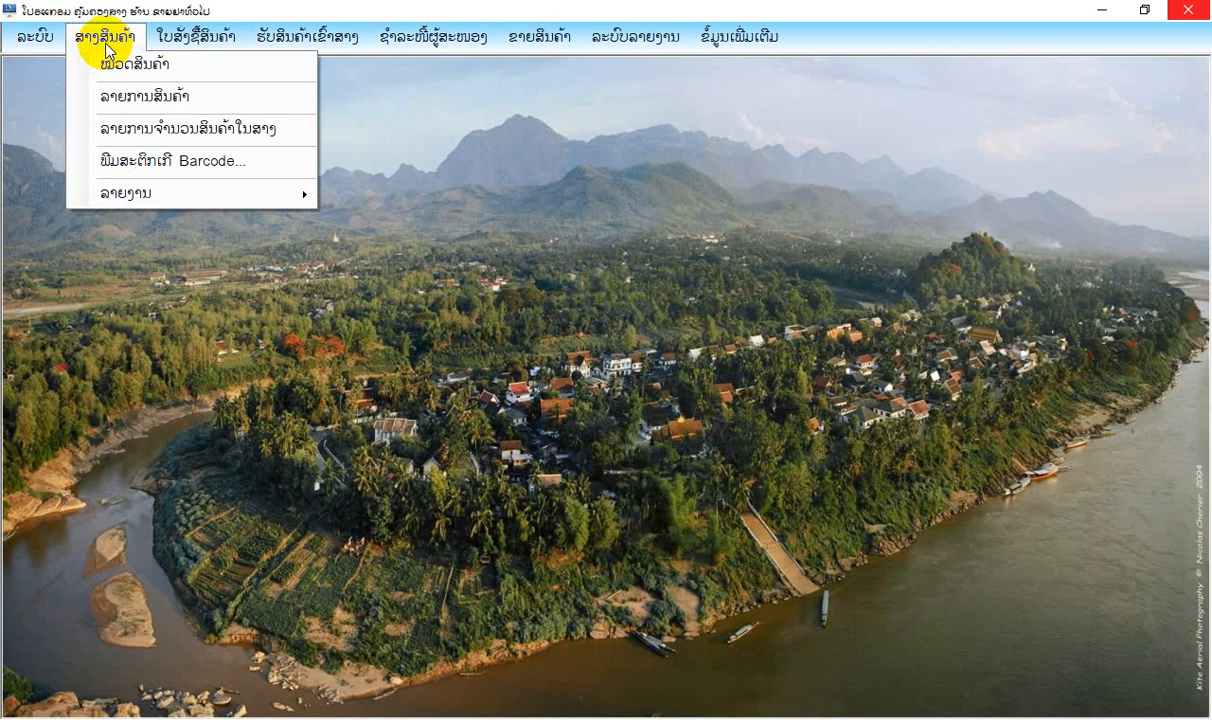
pyautogui.moveTo(155, 198)
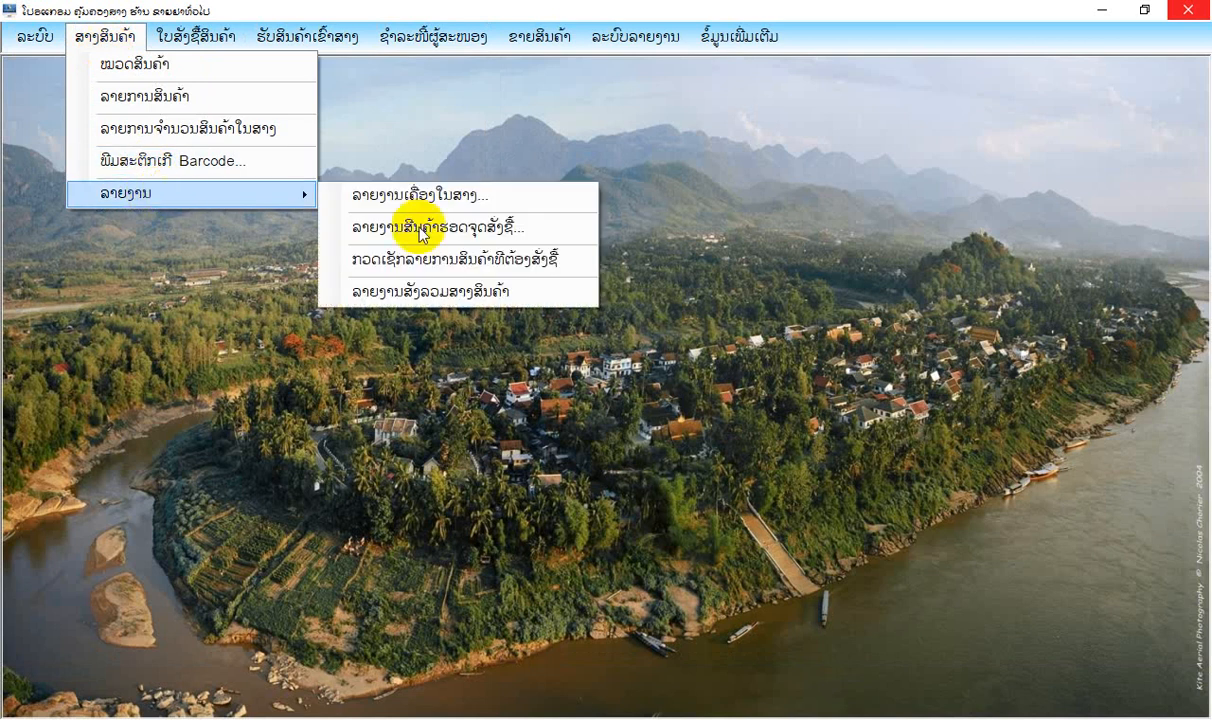
pyautogui.click(430, 299)
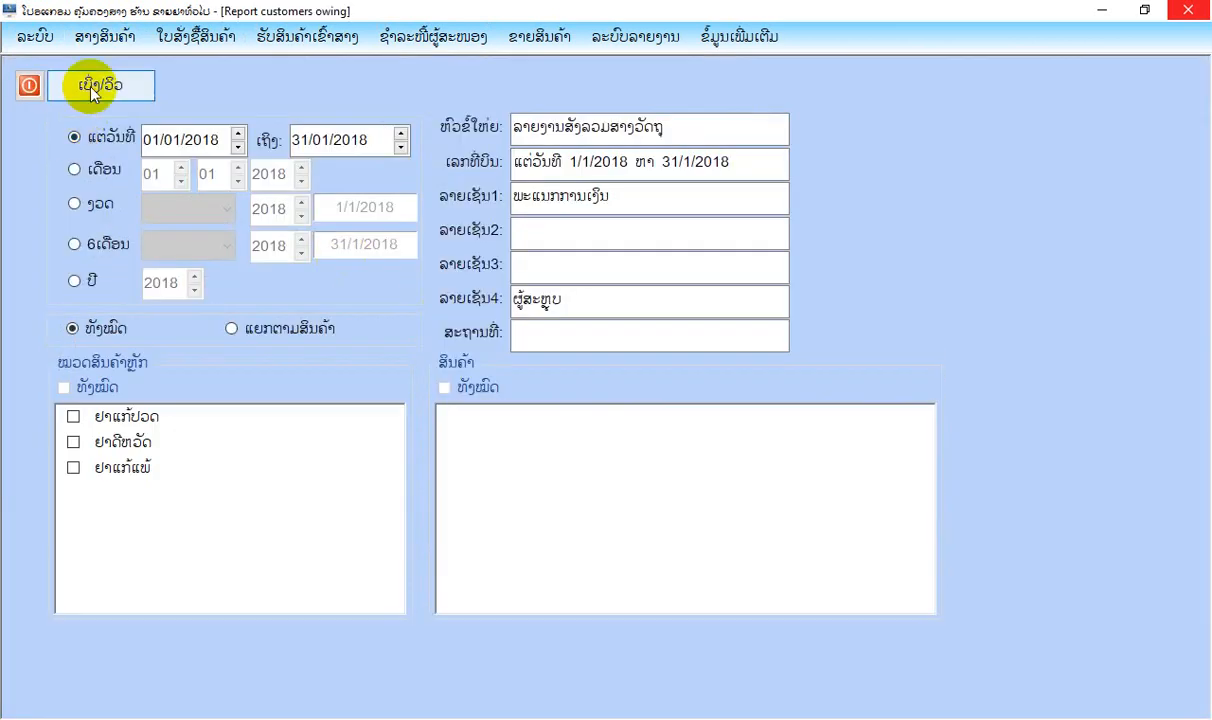
pyautogui.click(93, 88)
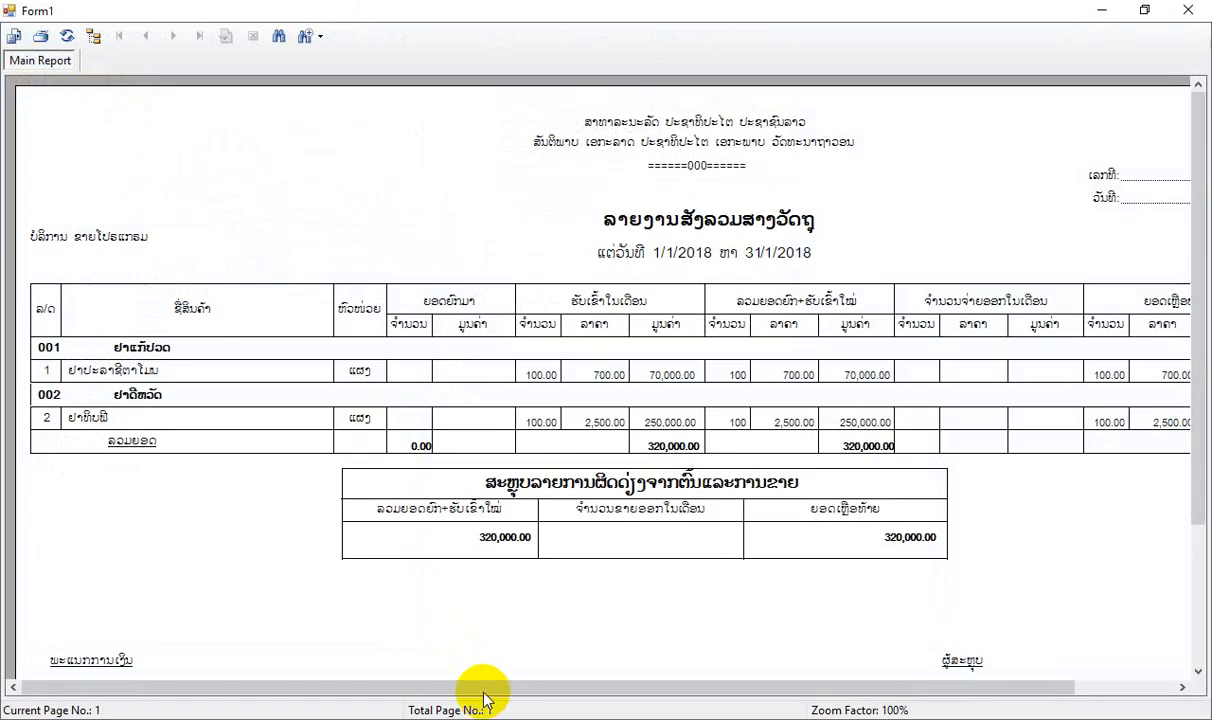
pyautogui.moveTo(484, 692); pyautogui.dragTo(650, 694)
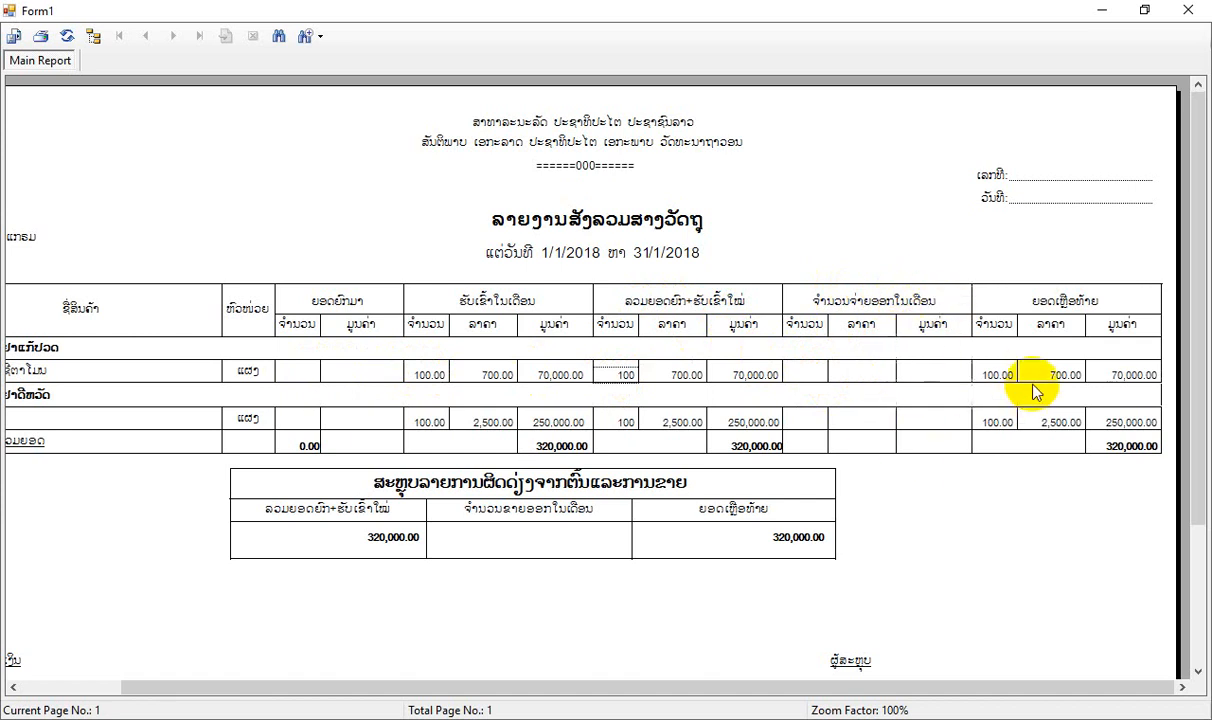
pyautogui.click(290, 368)
pyautogui.click(1182, 14)
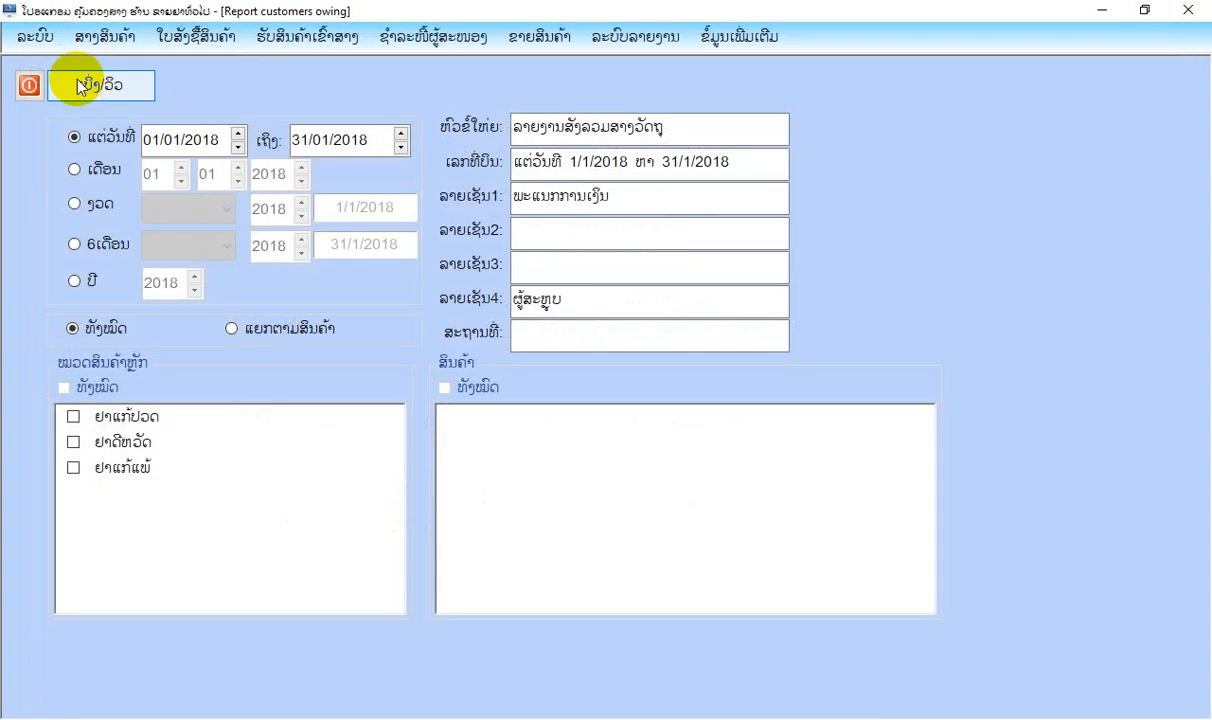
pyautogui.click(27, 84)
# Open the monthly warehouse account closing dialog, look at its month and year settings, and dismiss it.
pyautogui.click(32, 36)
pyautogui.moveTo(165, 322)
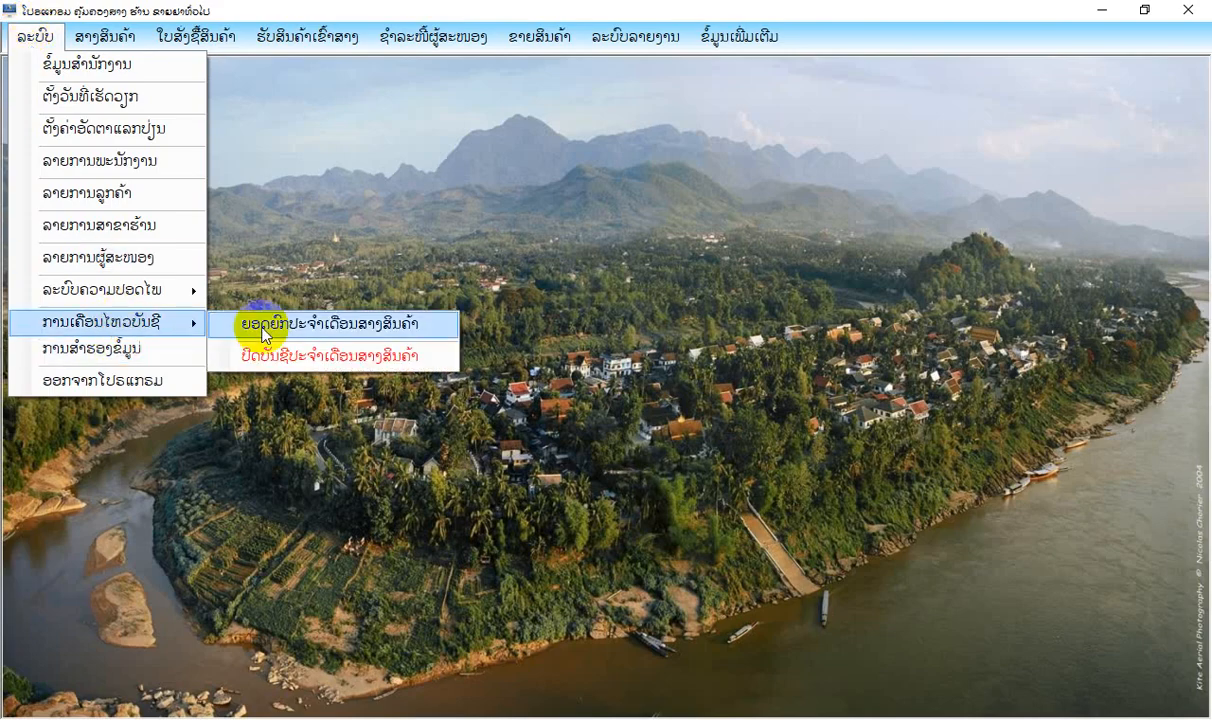
pyautogui.click(262, 354)
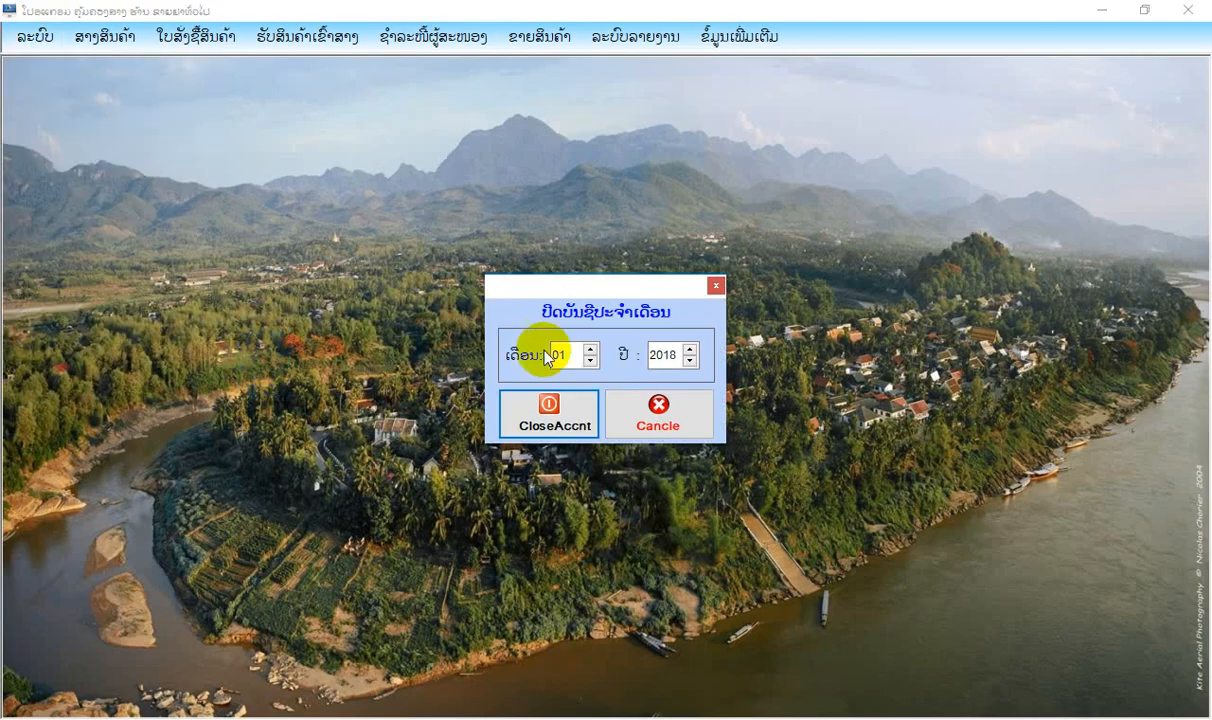
pyautogui.click(715, 285)
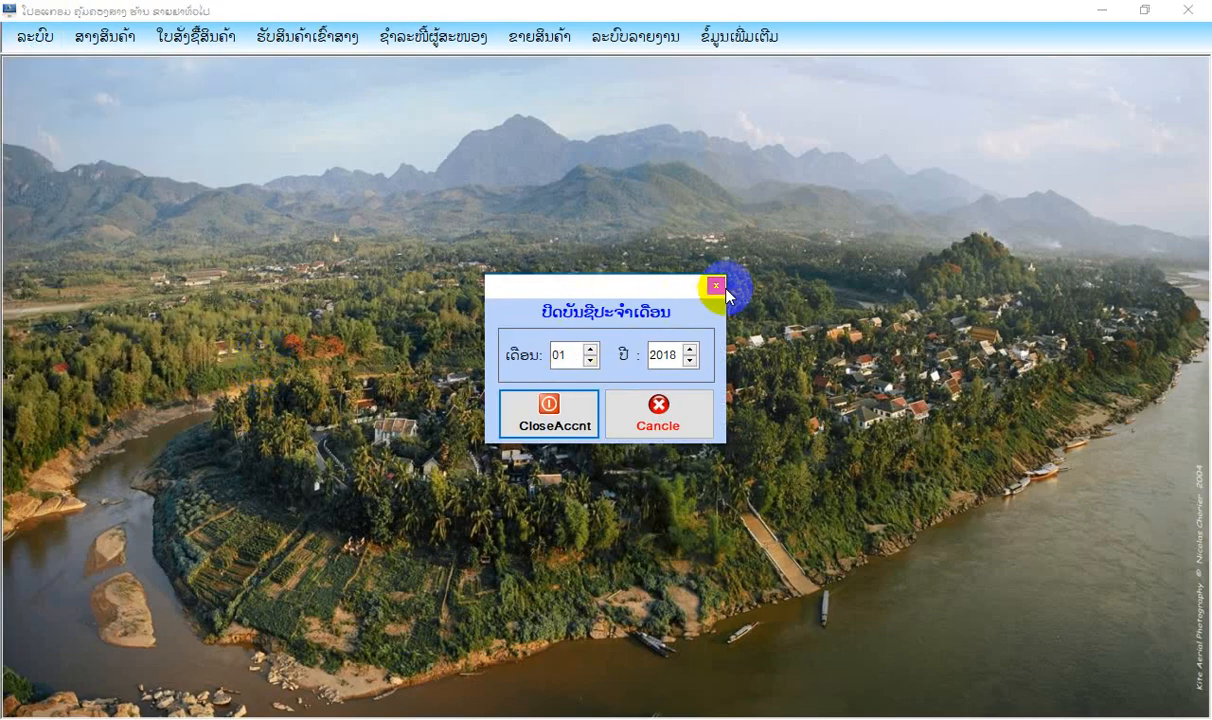
# Preview the supplier debt summary report for all suppliers on 22/01/2018, examine the payment and remaining debt columns, and close it.
pyautogui.click(286, 37)
pyautogui.moveTo(150, 58)
pyautogui.moveTo(452, 48)
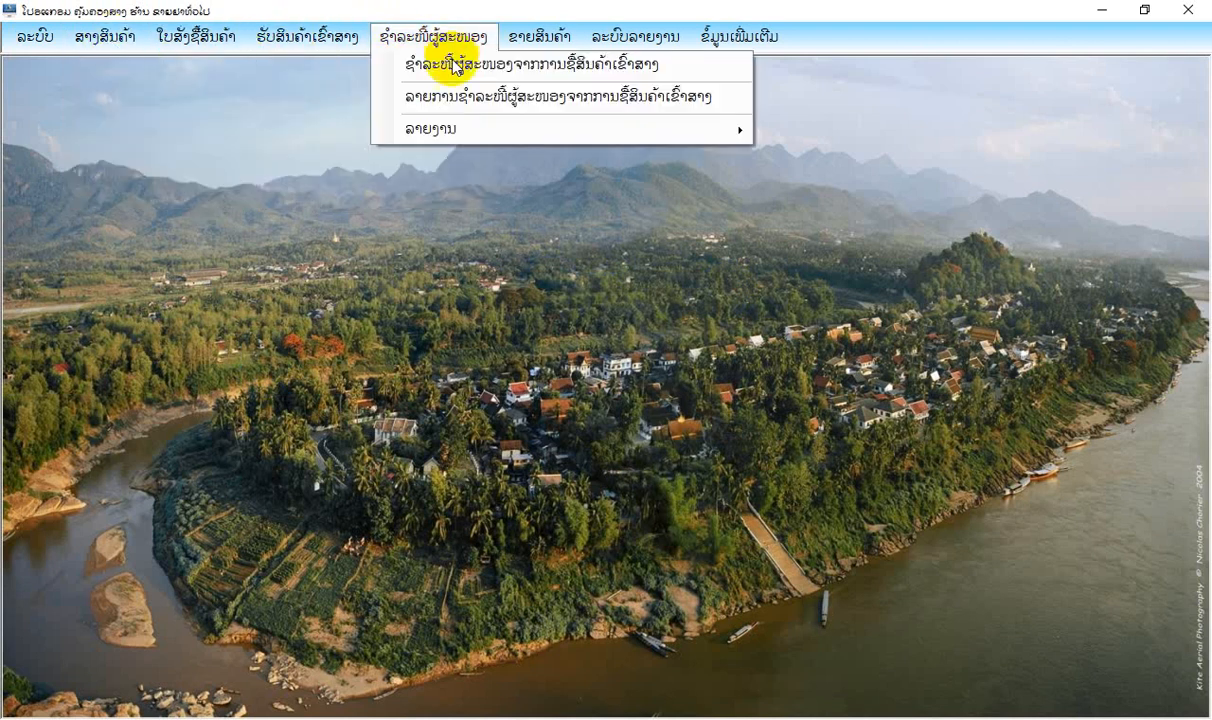
pyautogui.moveTo(475, 128)
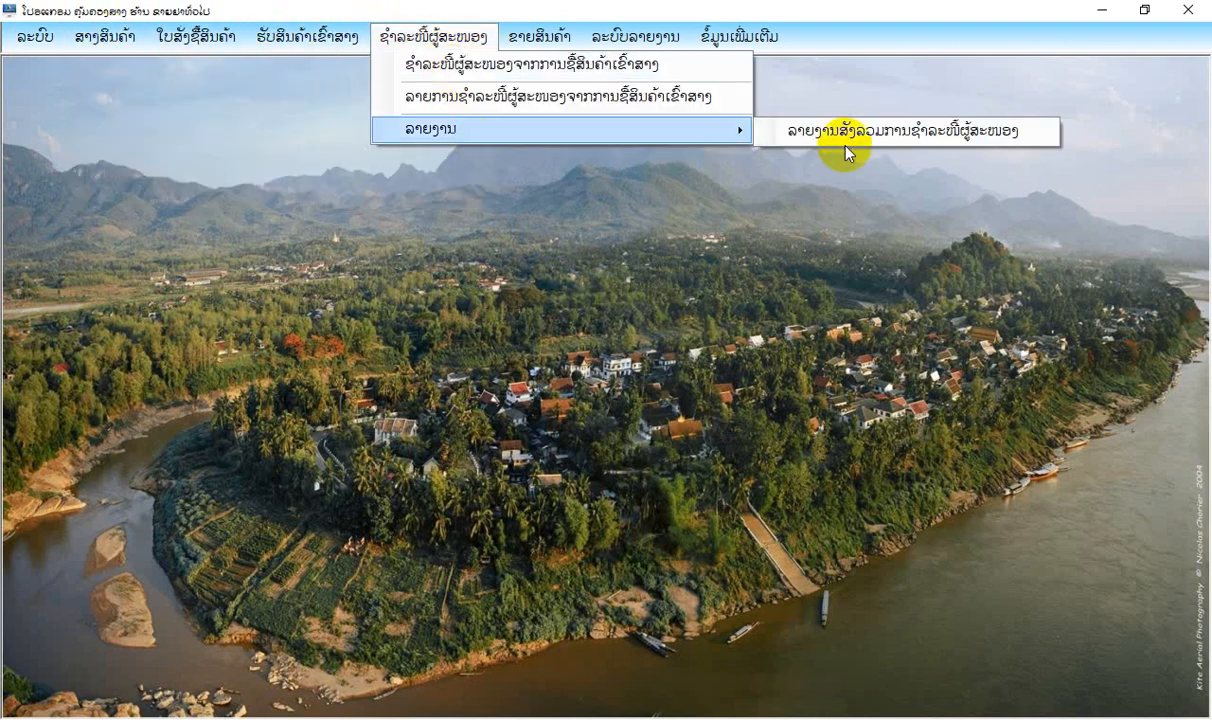
pyautogui.click(828, 128)
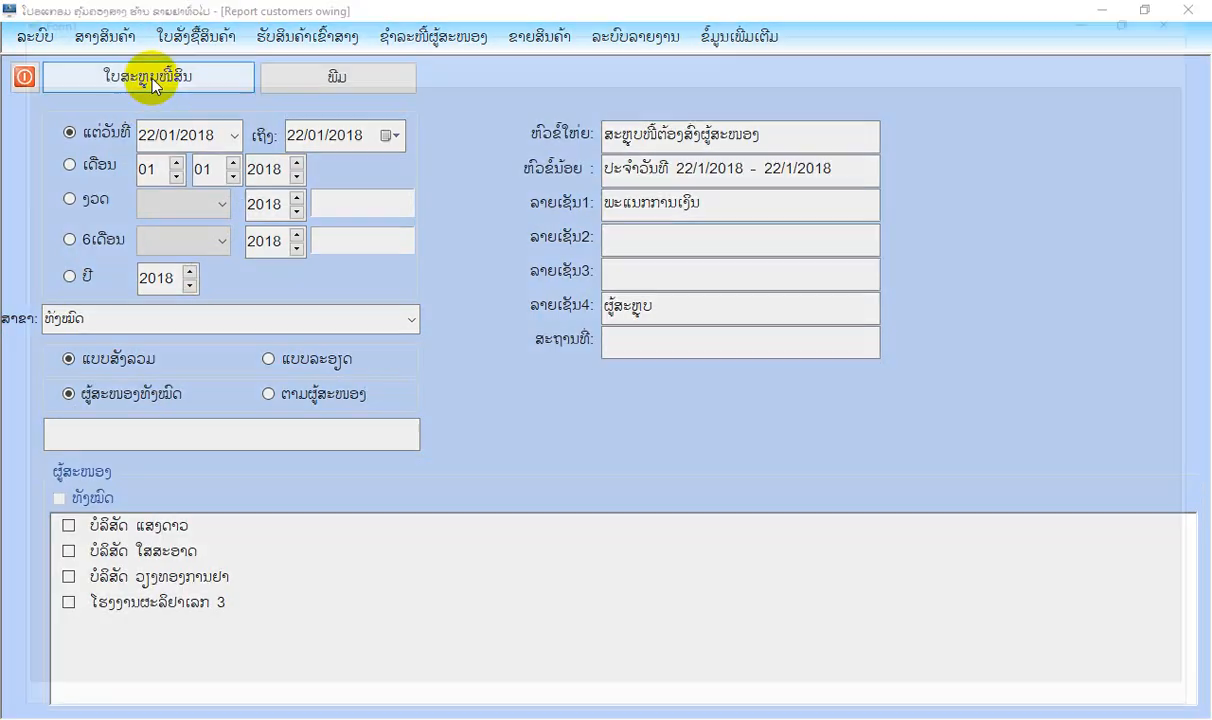
pyautogui.click(150, 80)
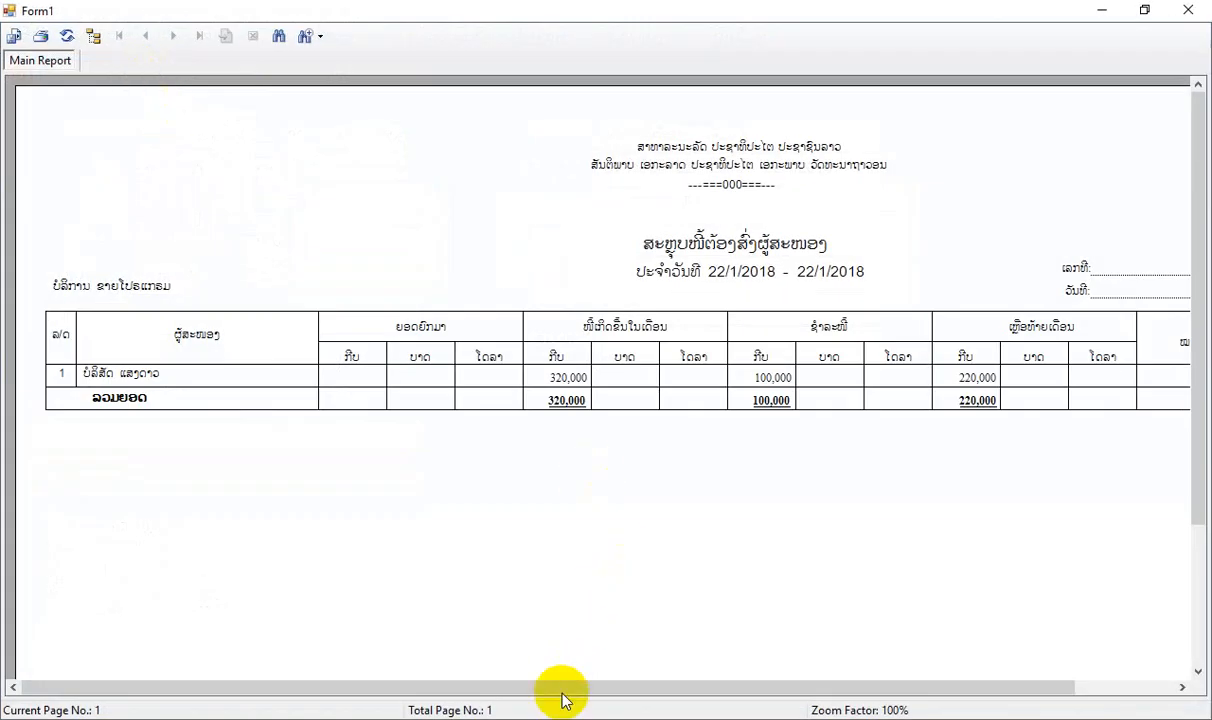
pyautogui.moveTo(563, 686); pyautogui.dragTo(630, 686)
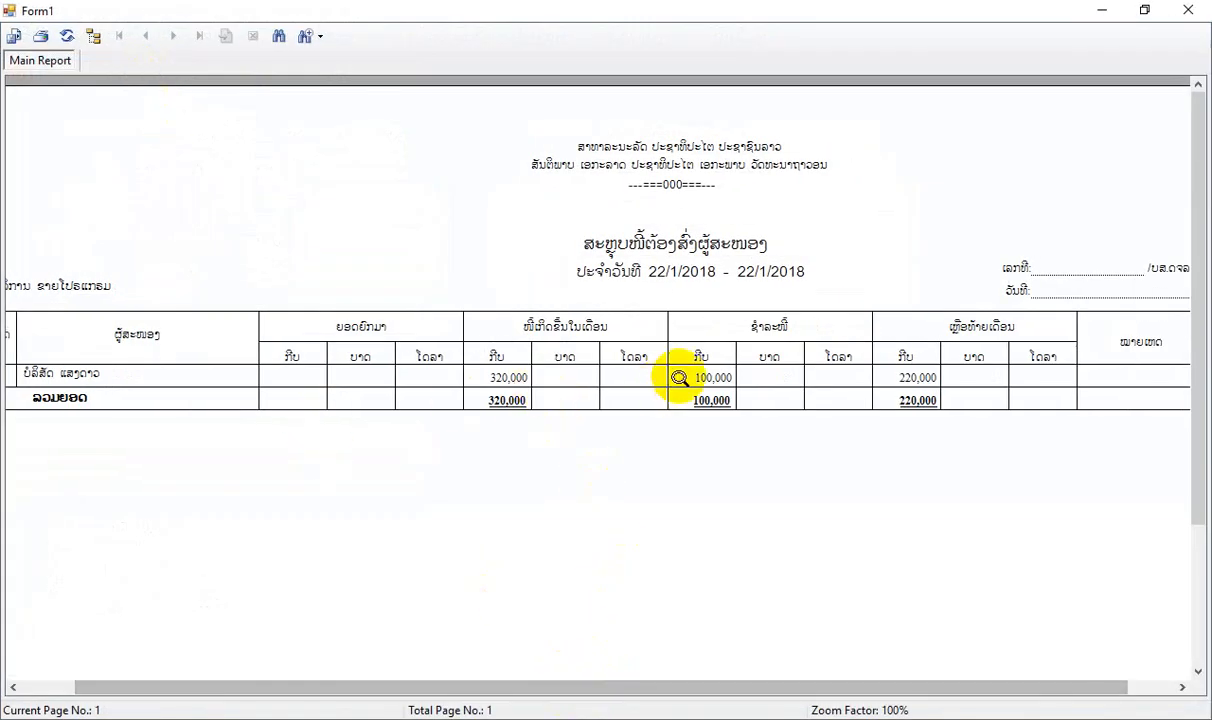
pyautogui.click(705, 377)
pyautogui.moveTo(771, 688); pyautogui.dragTo(822, 686)
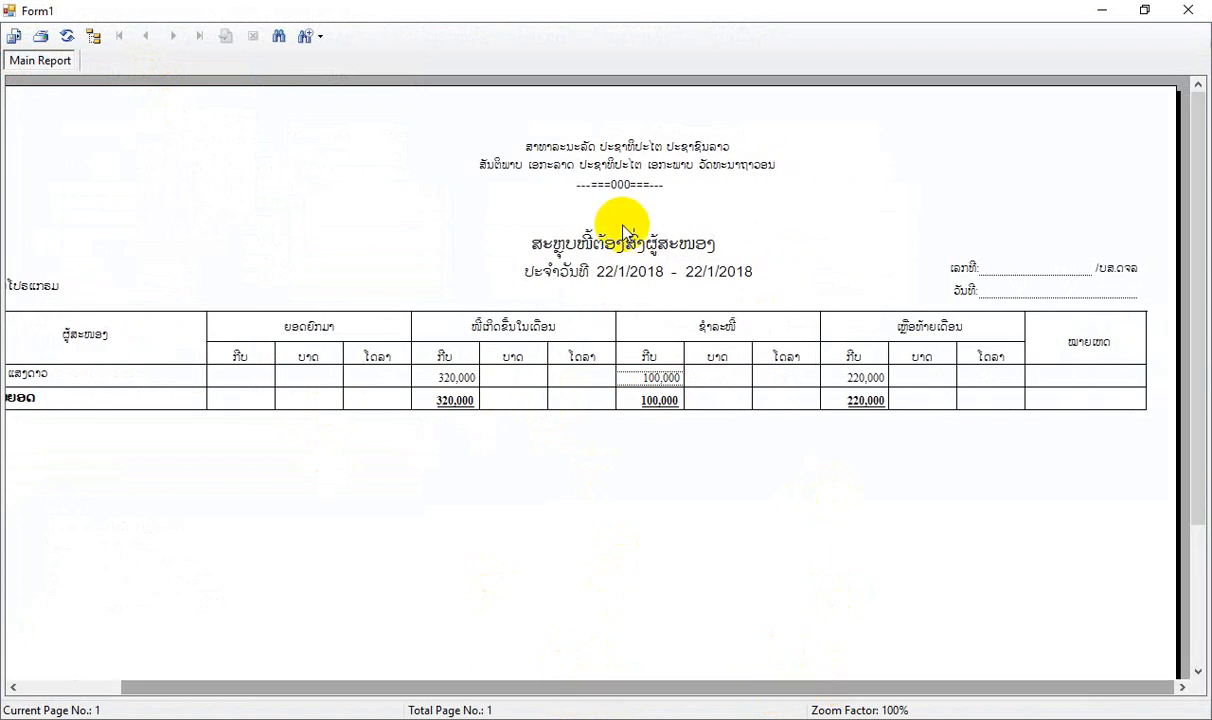
pyautogui.click(1190, 12)
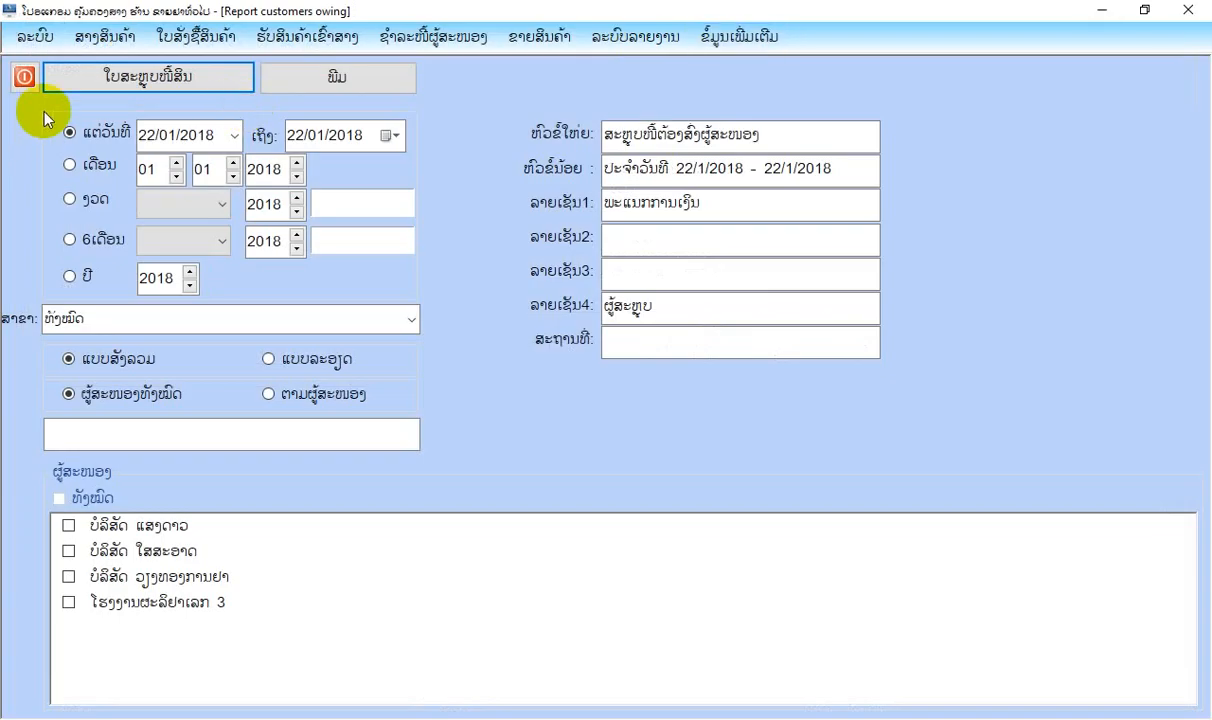
pyautogui.click(22, 82)
# Open the price quotation form (ໃບສະເໜີລາຄາ) of the sales section.
pyautogui.click(428, 47)
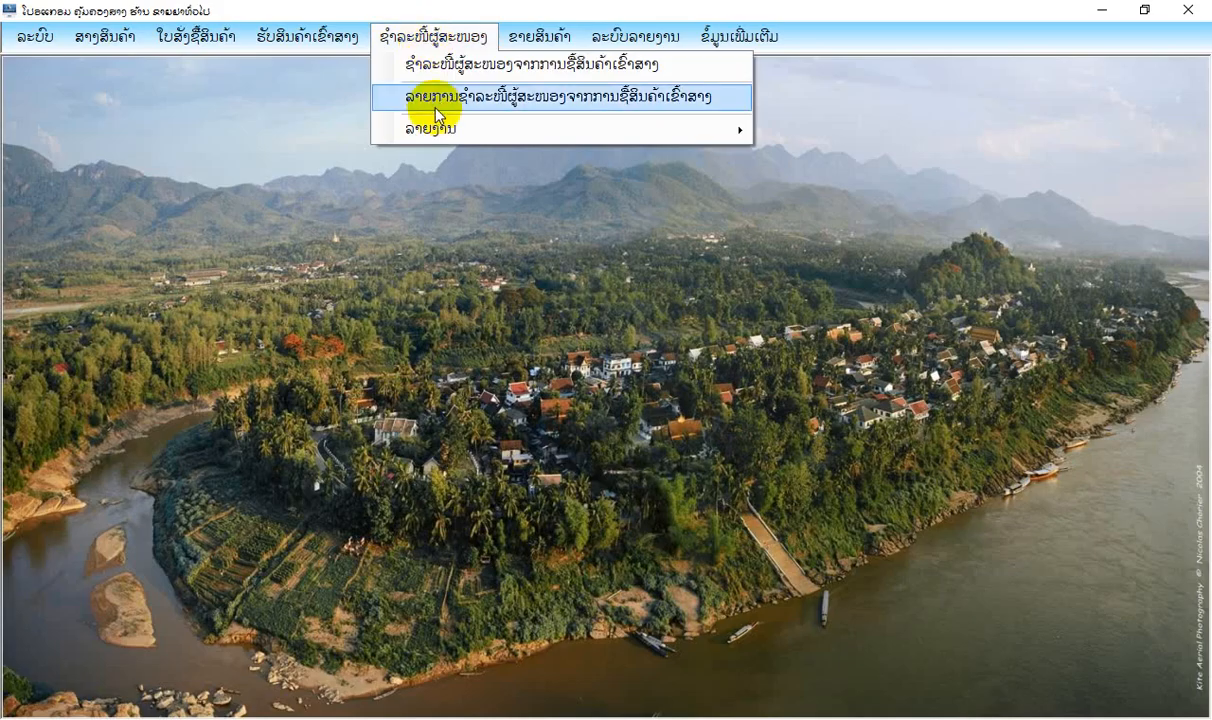
pyautogui.click(543, 40)
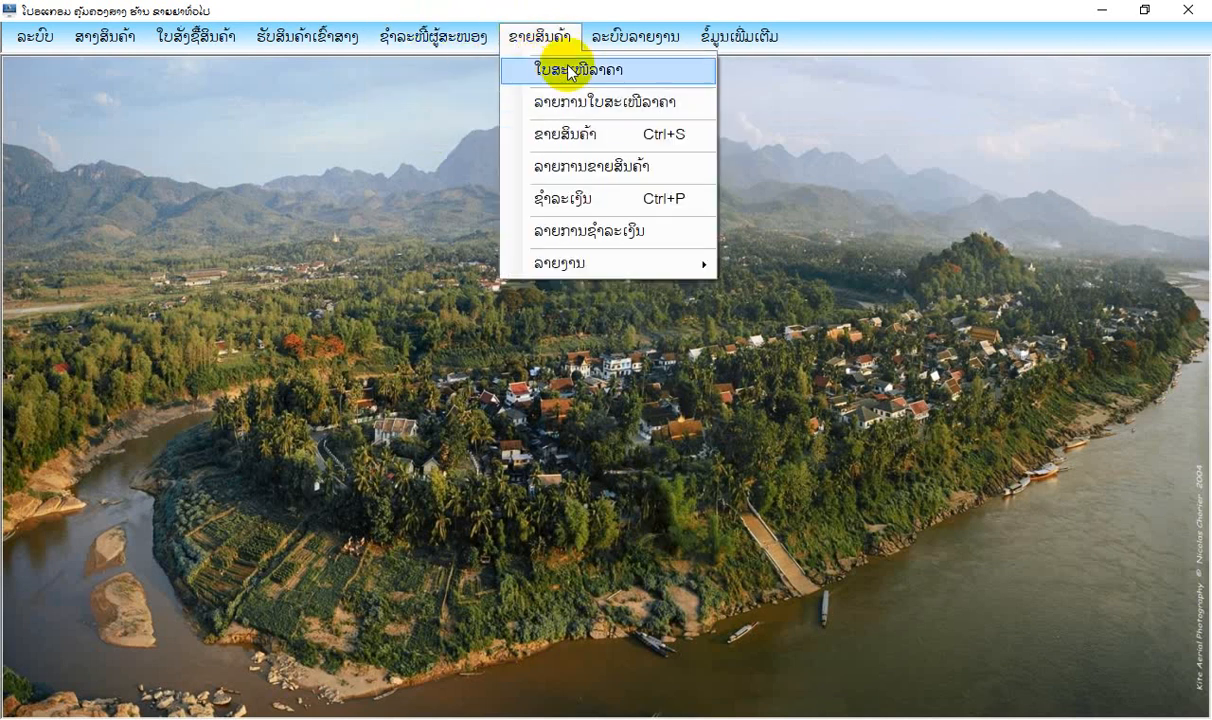
pyautogui.click(570, 72)
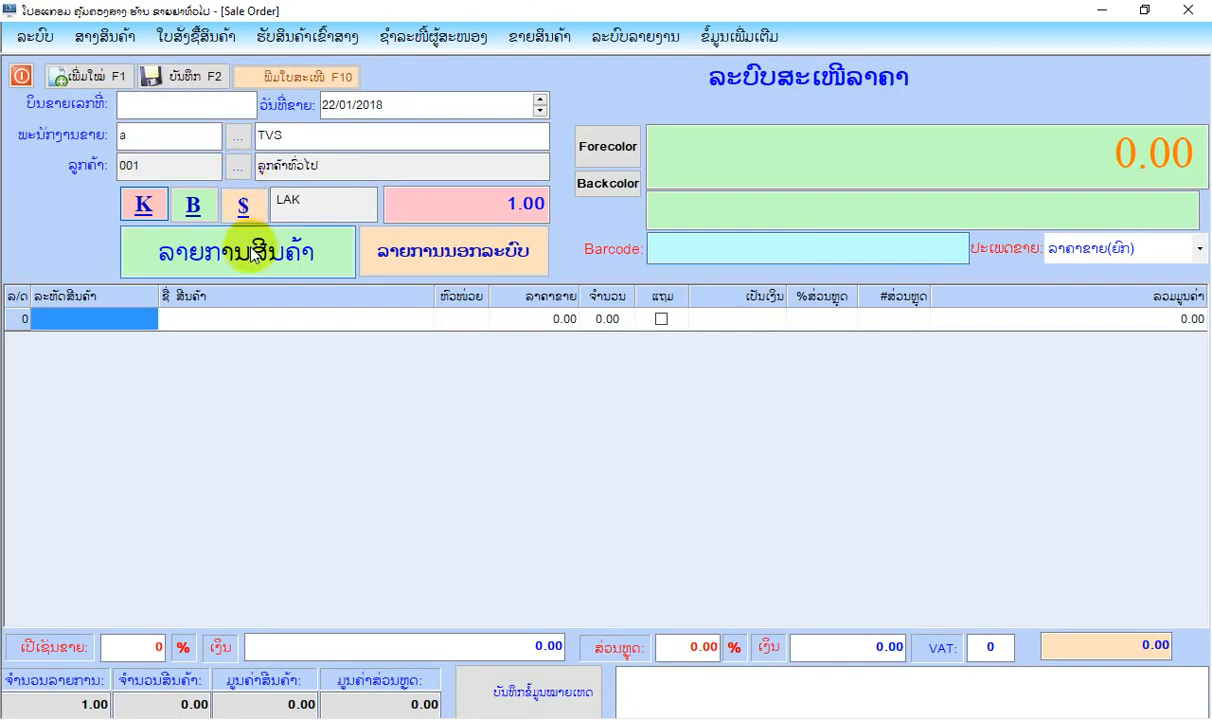
# Select the first listed customer for the quotation and add the products ຢາປະລາຊີຕາໂມນ and ຢາທິບພີ.
pyautogui.click(236, 166)
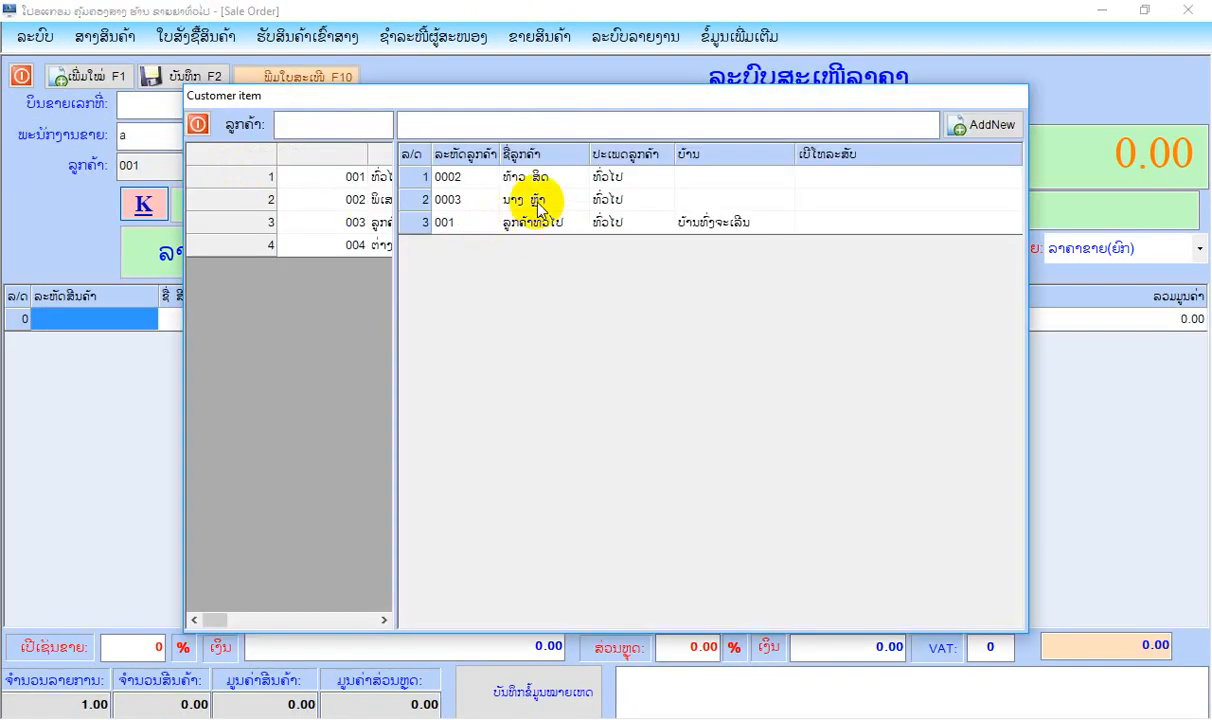
pyautogui.doubleClick(533, 184)
pyautogui.click(303, 252)
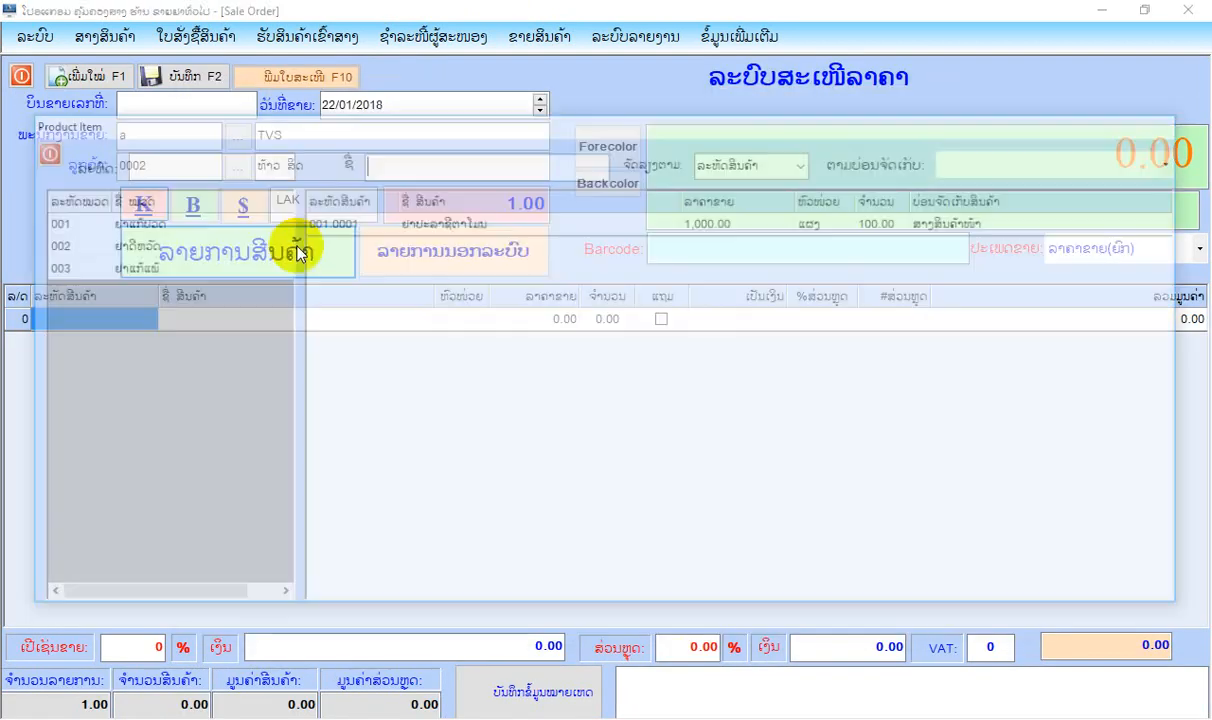
pyautogui.click(425, 226)
pyautogui.doubleClick(425, 226)
pyautogui.click(303, 248)
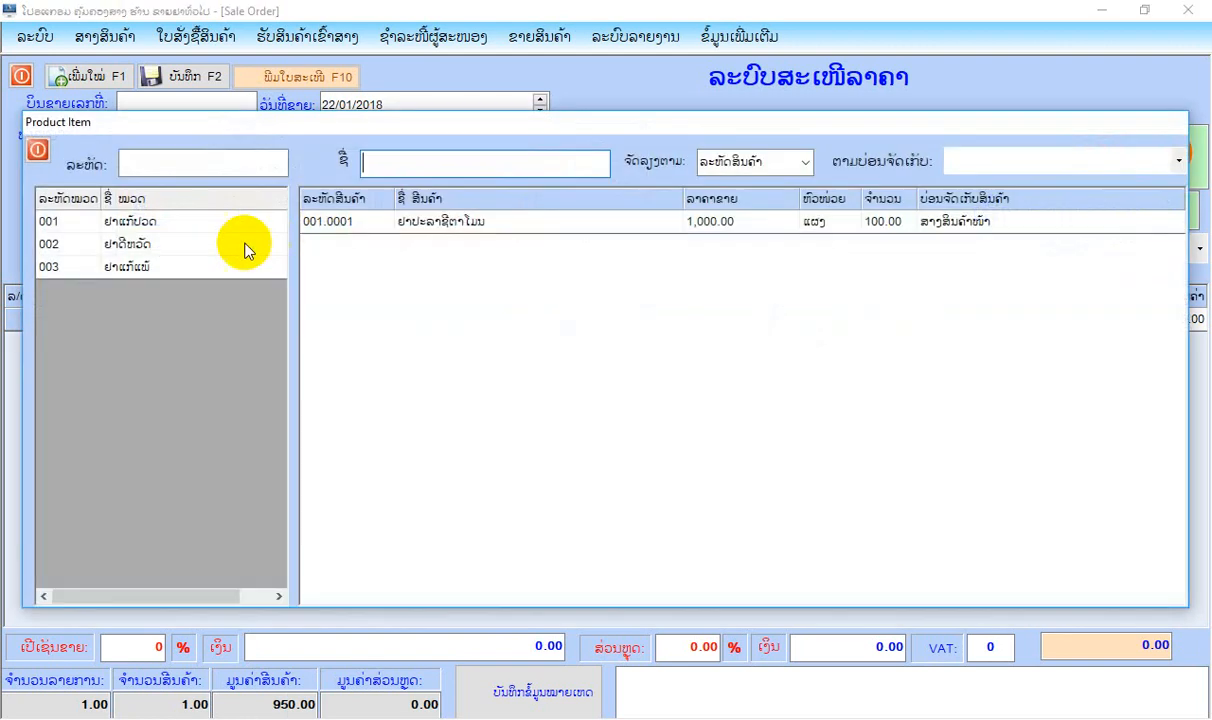
pyautogui.click(152, 244)
pyautogui.doubleClick(422, 222)
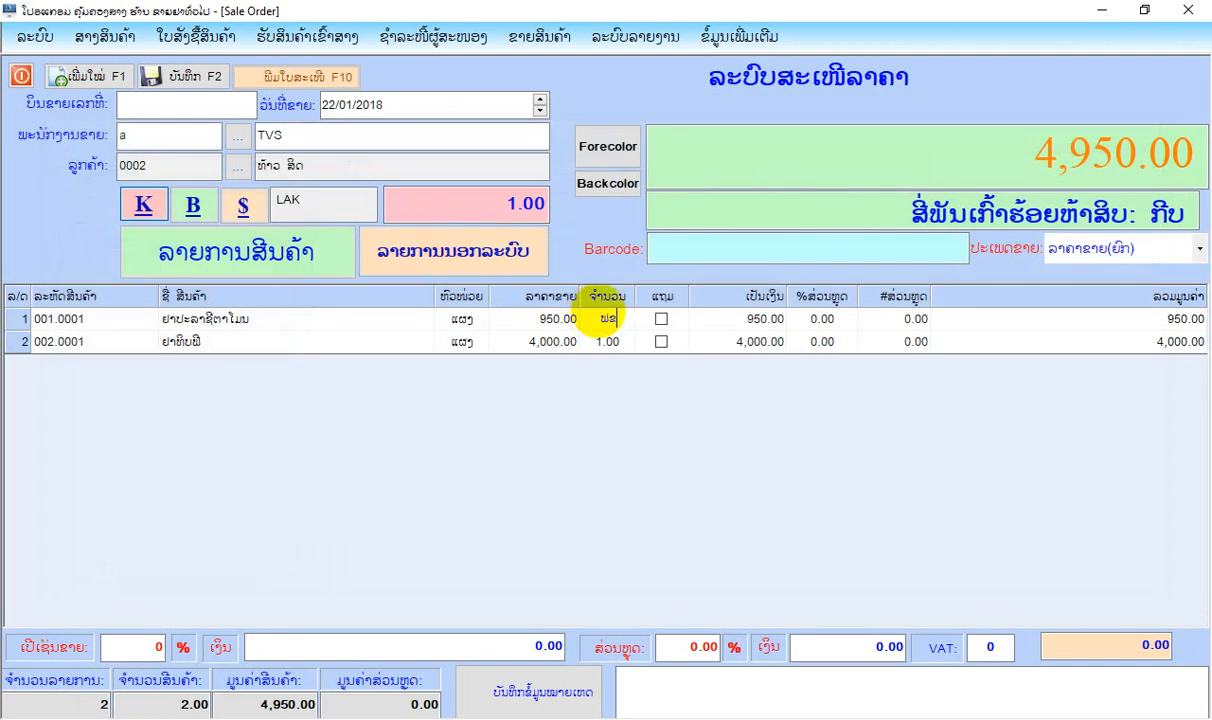
# Start a new quotation with LAK as the currency and ລາຄາຂາຍ(ຍ່ອຍ) as the sale price type.
pyautogui.click(88, 76)
pyautogui.click(1199, 248)
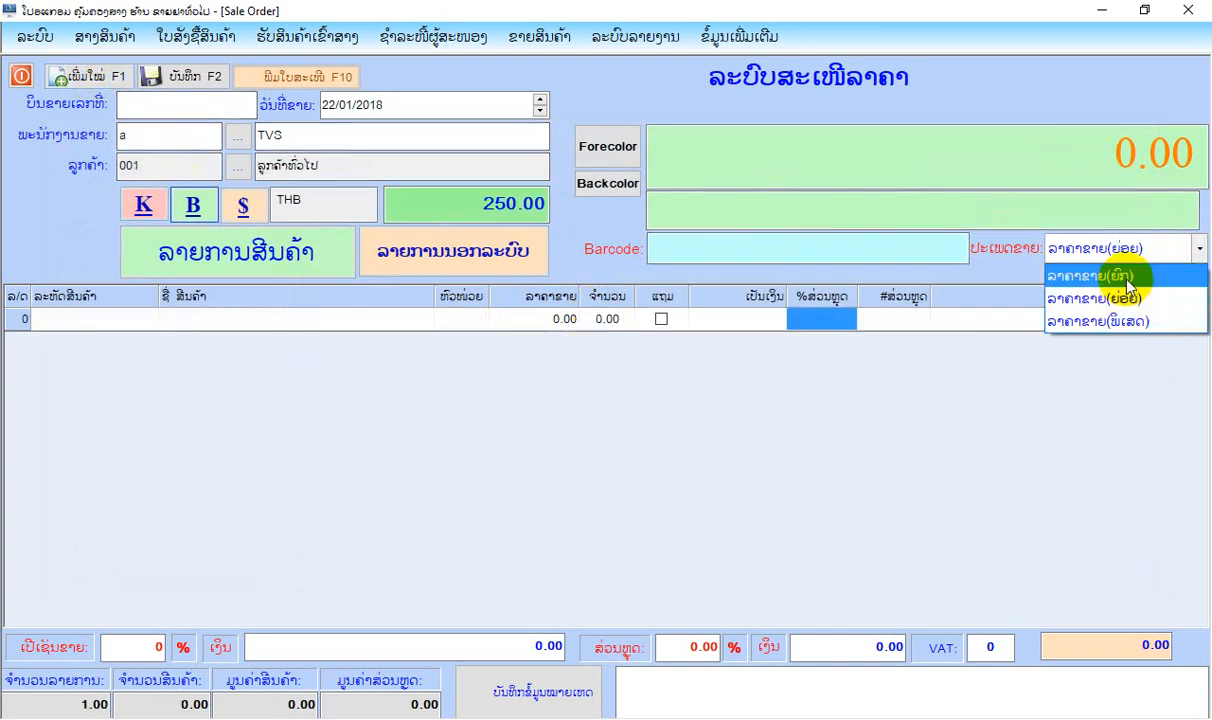
pyautogui.click(1198, 319)
pyautogui.click(246, 250)
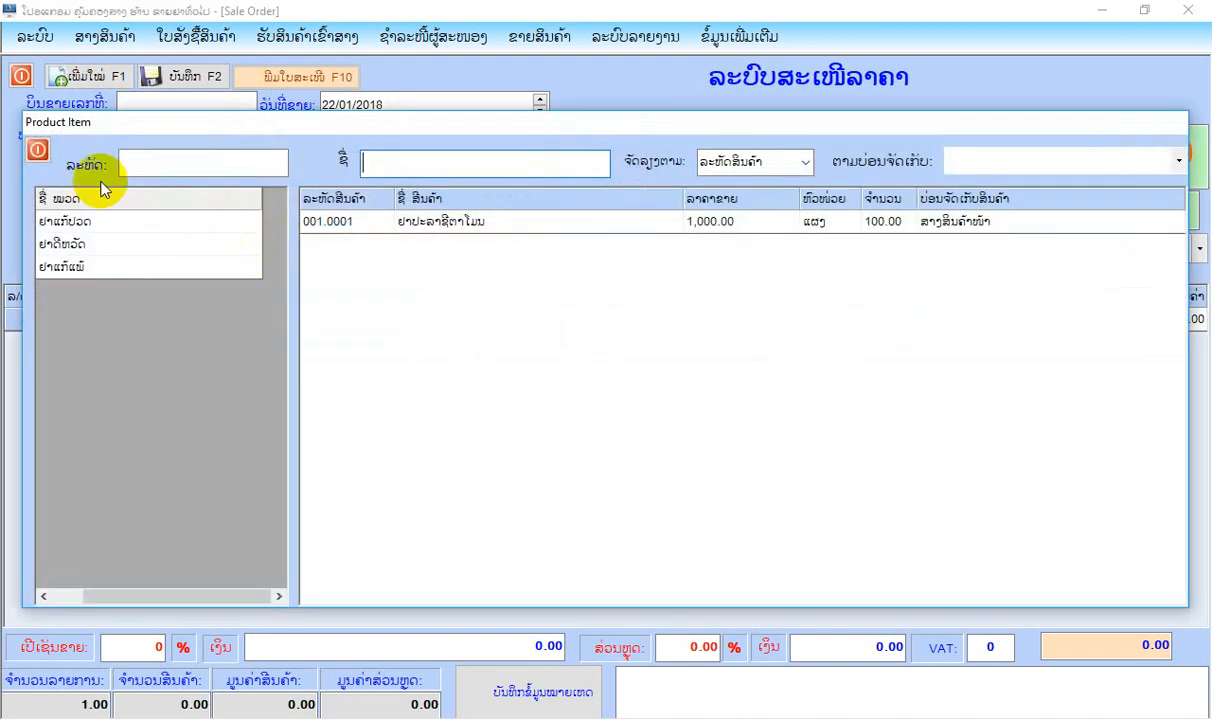
pyautogui.click(34, 147)
pyautogui.click(148, 213)
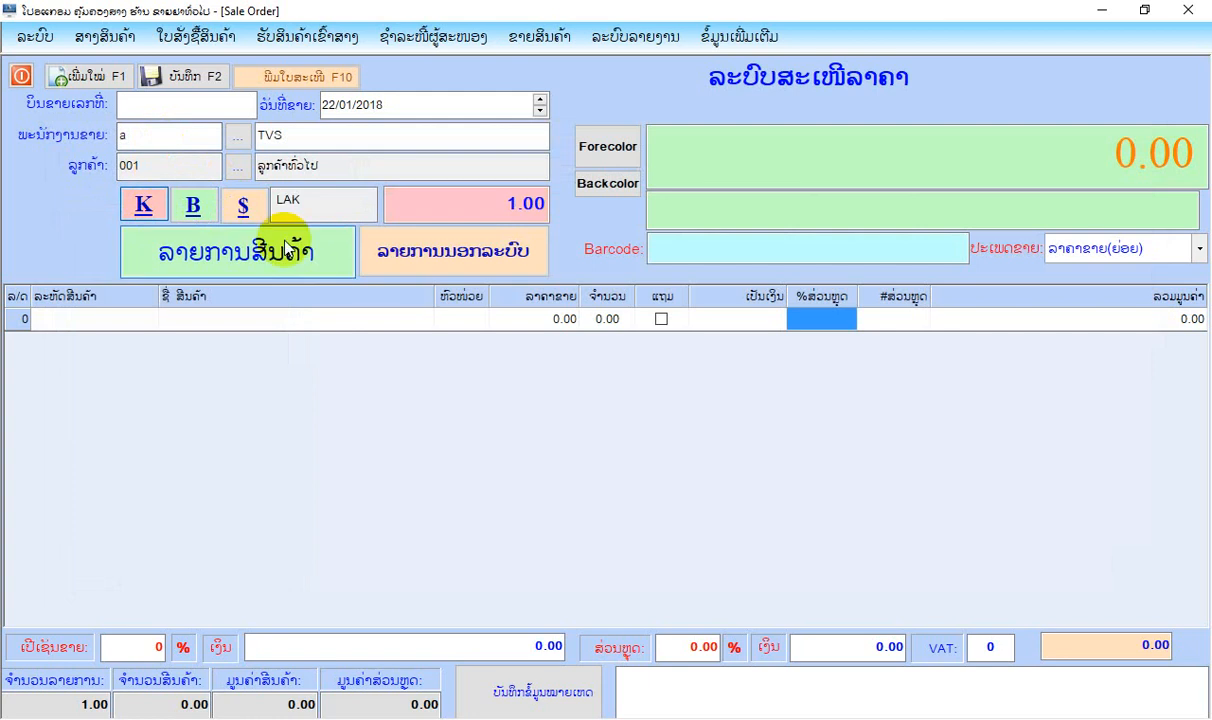
pyautogui.moveTo(309, 201); pyautogui.dragTo(205, 203)
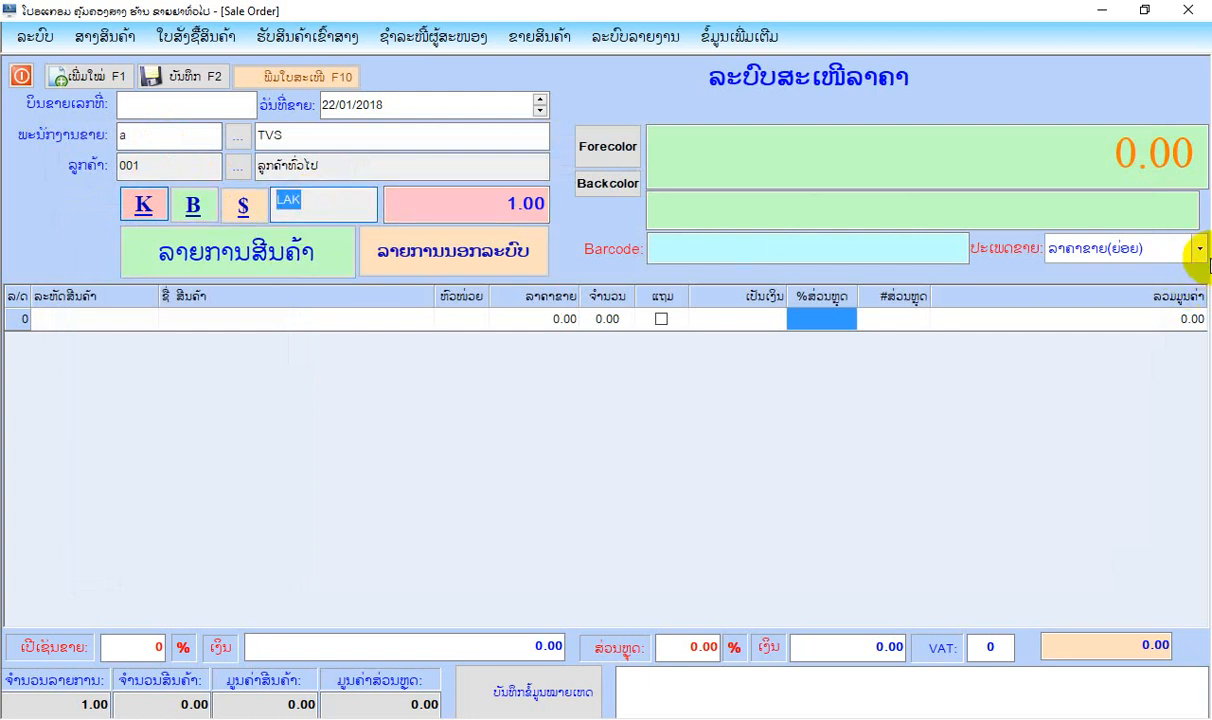
# Add the products ຢາປະລາຊີຕາໂມນ with quantity 5 and ຢາທິບພີ with quantity 4 to the quotation.
pyautogui.click(250, 248)
pyautogui.doubleClick(387, 229)
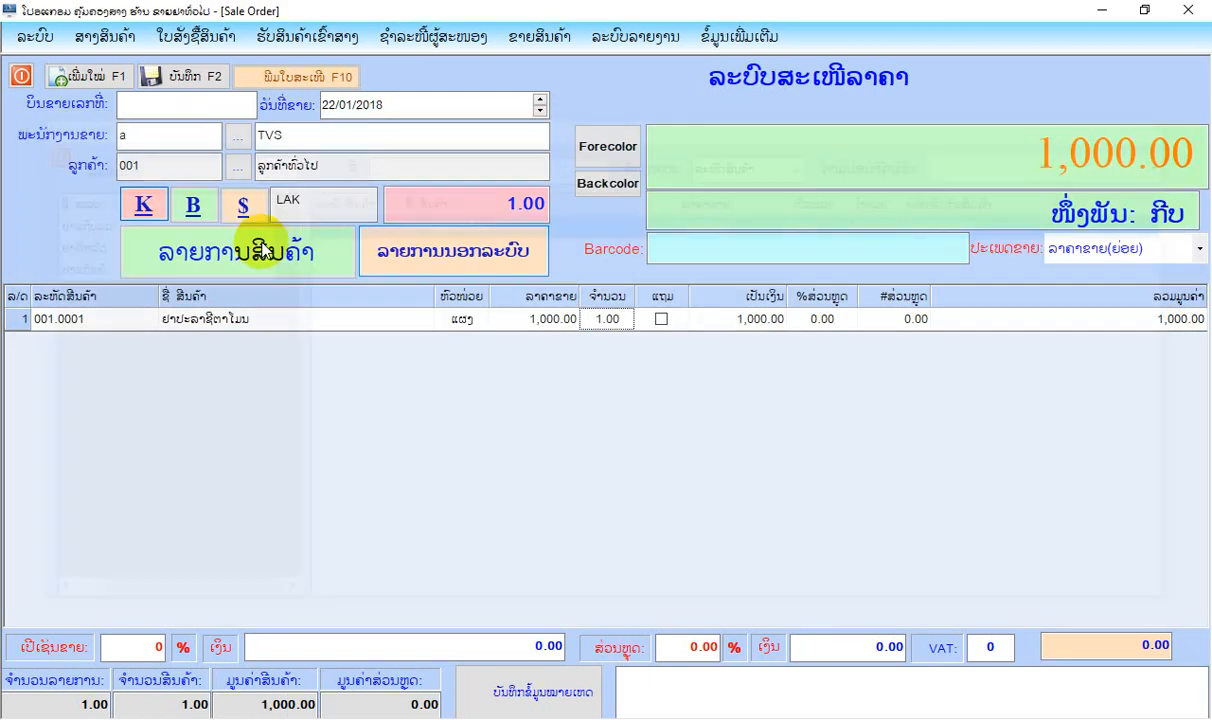
pyautogui.click(252, 250)
pyautogui.click(73, 243)
pyautogui.doubleClick(340, 226)
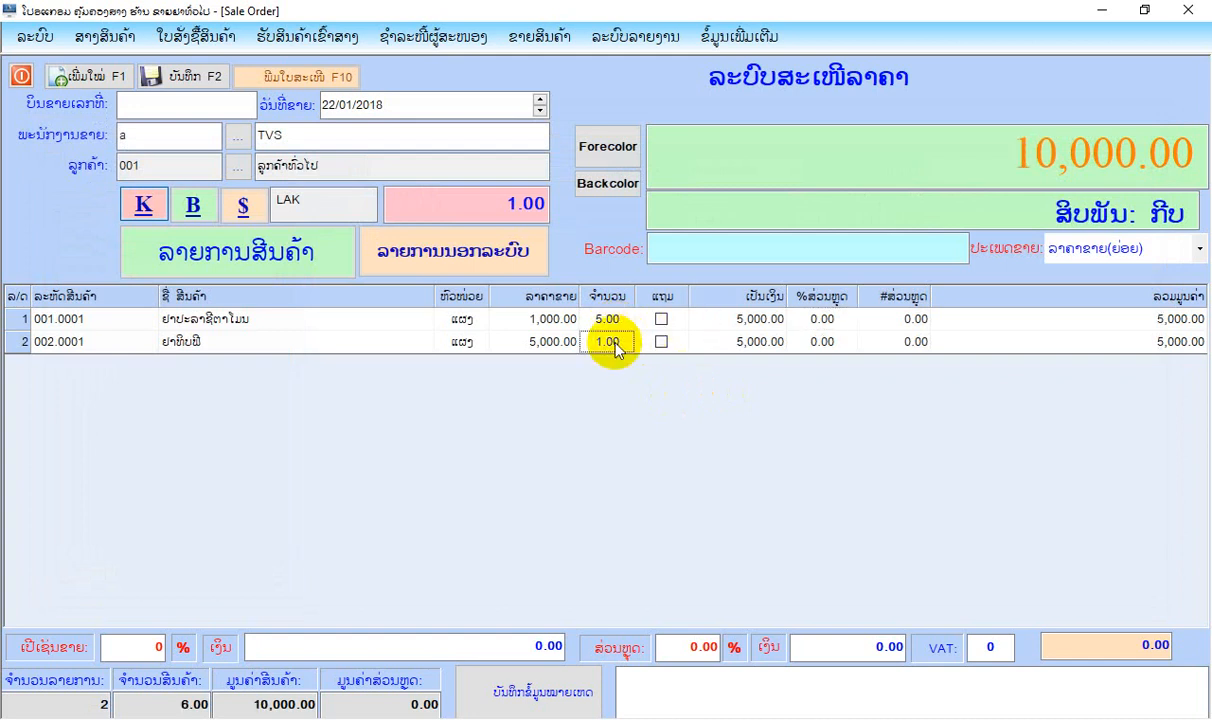
pyautogui.press('Return')
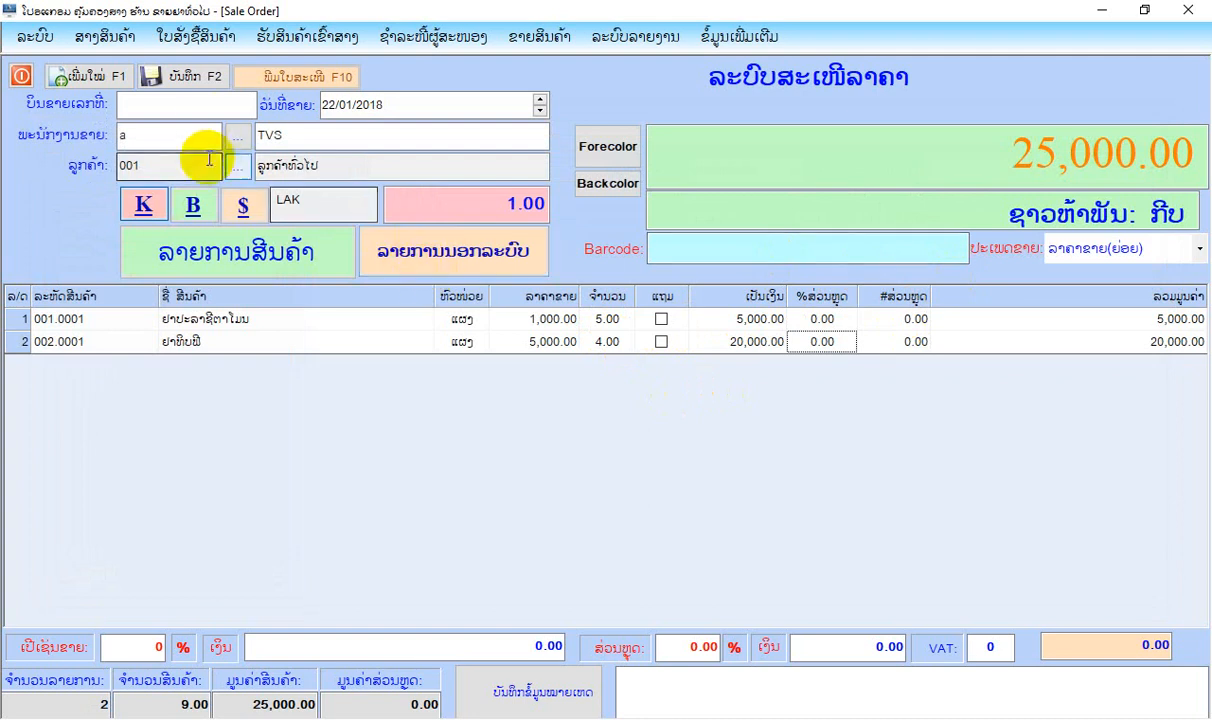
# Save the quotation, review its print preview down to the page end, and close the quotation form.
pyautogui.click(178, 76)
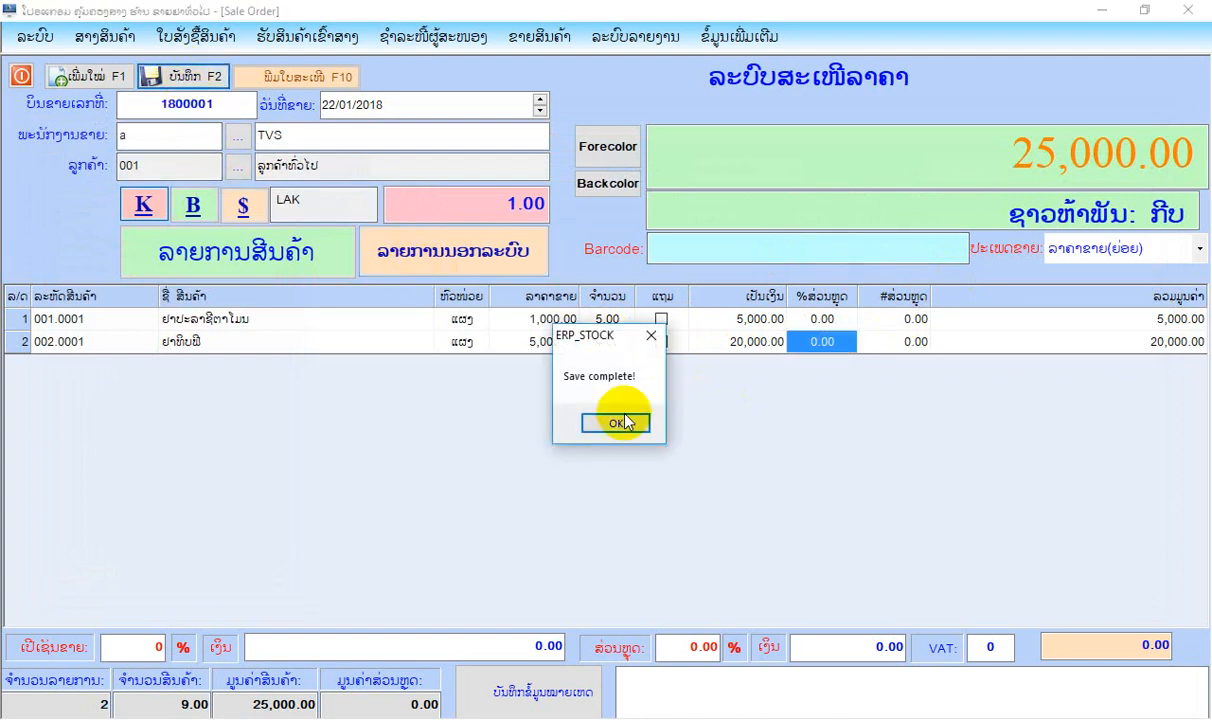
pyautogui.click(614, 420)
pyautogui.click(316, 76)
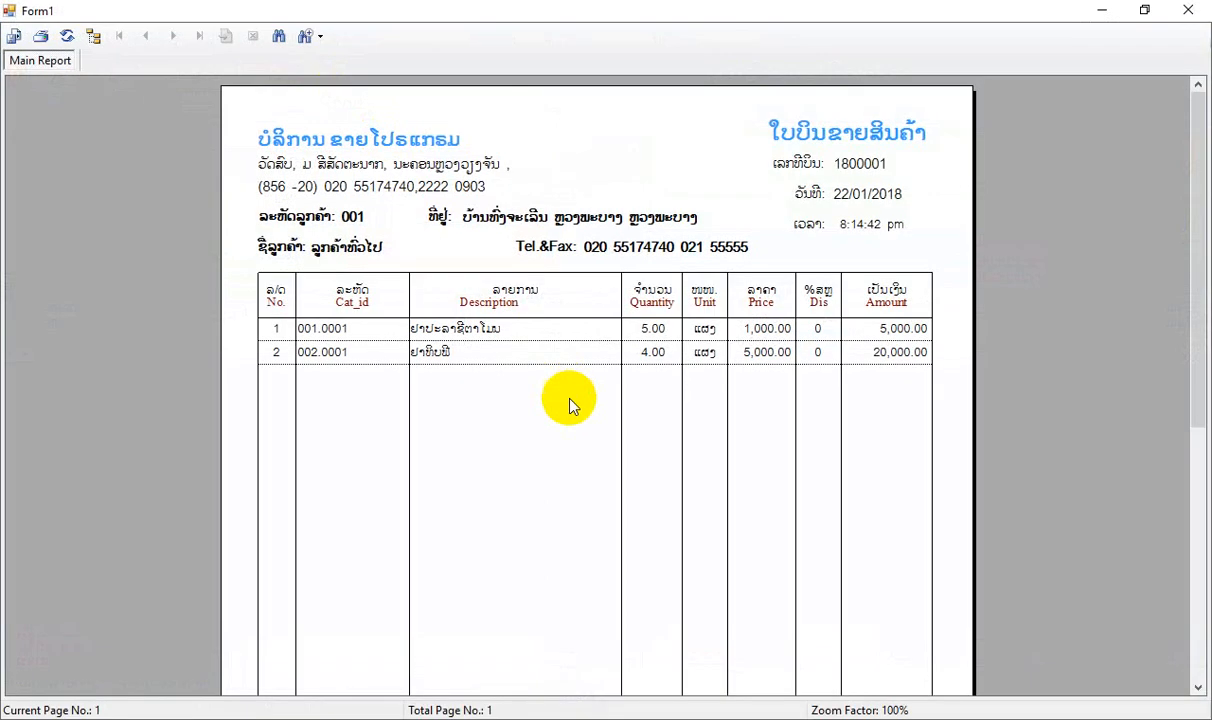
pyautogui.scroll(-5, 568, 405)
pyautogui.scroll(5, 571, 400)
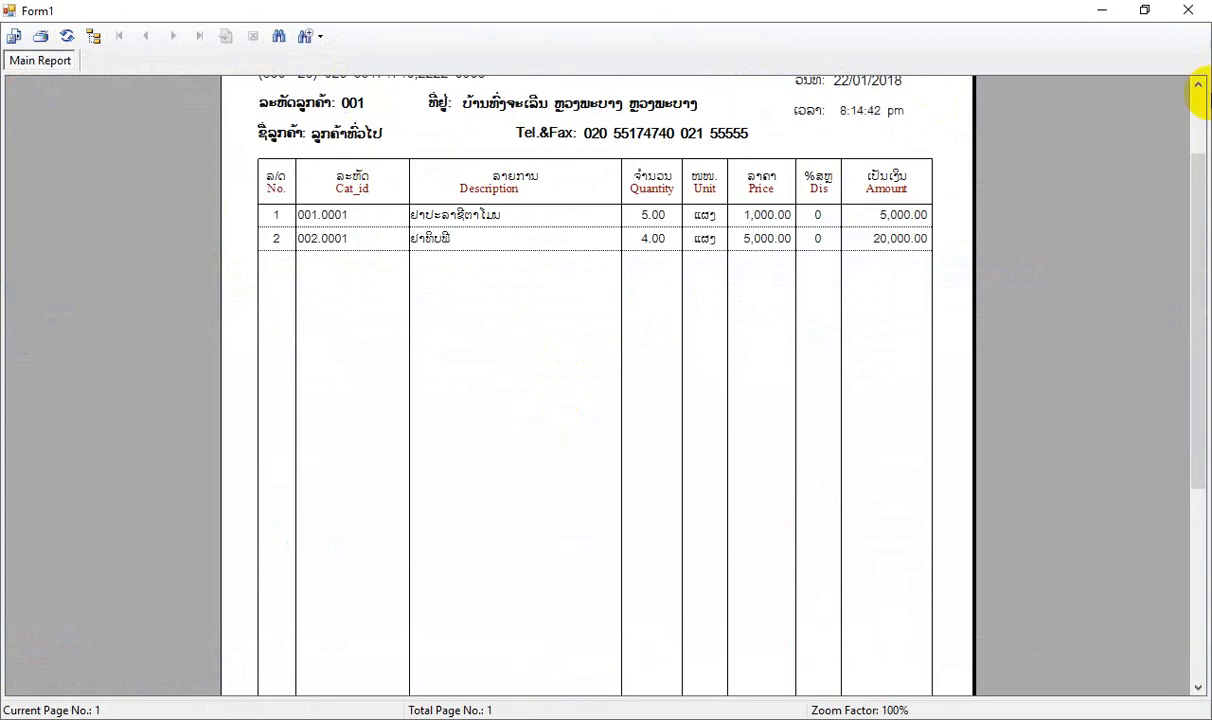
pyautogui.click(1188, 10)
pyautogui.click(22, 76)
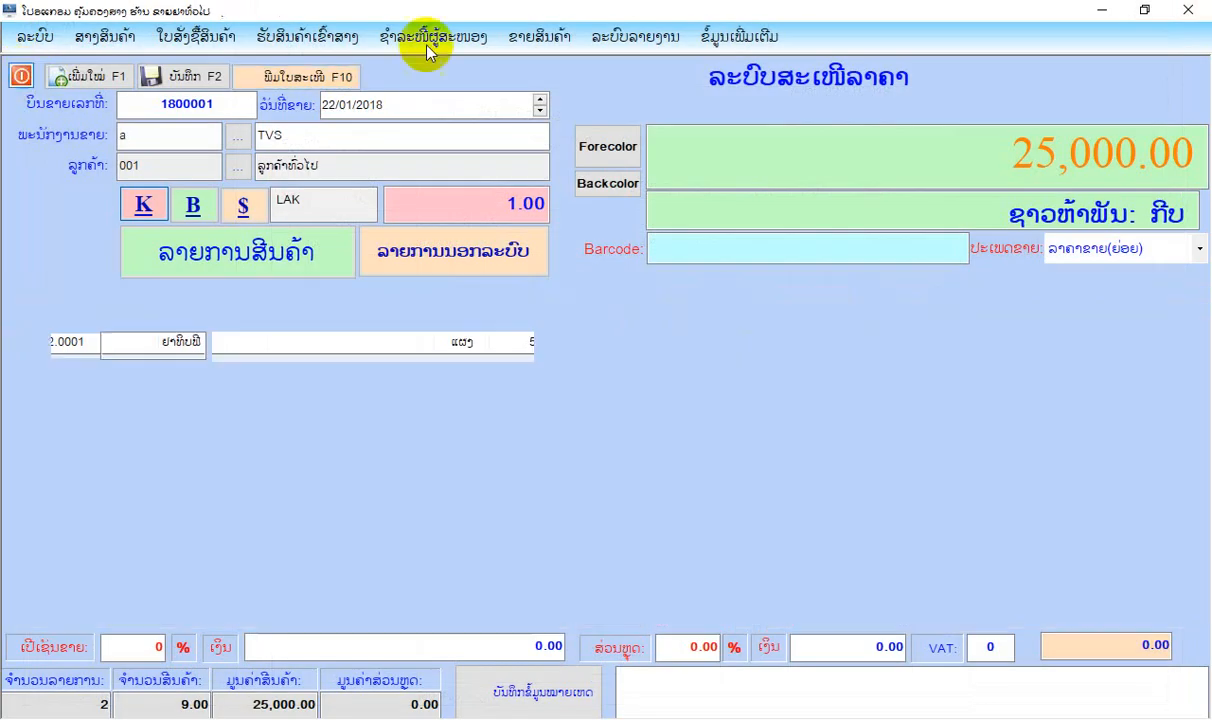
# Open the quotation list (ລາຍການໃບສະເໜີລາຄາ), preview the saved quotation's document, and close the list.
pyautogui.click(564, 38)
pyautogui.click(545, 101)
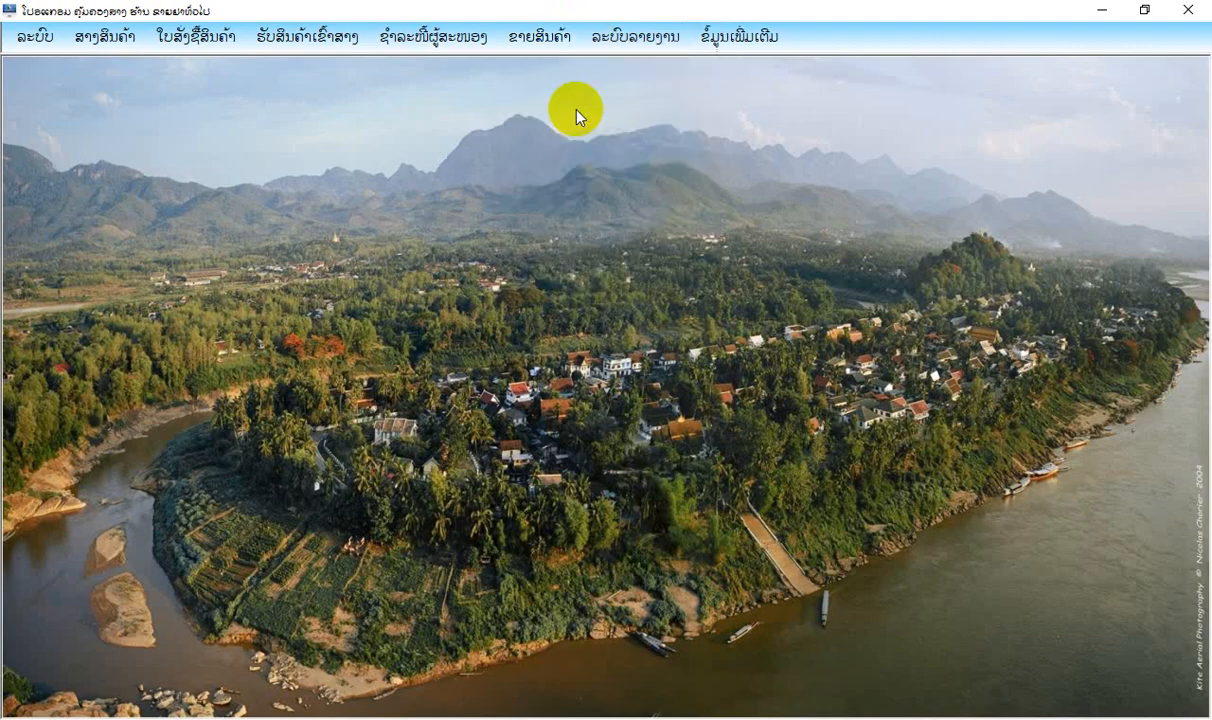
pyautogui.click(389, 165)
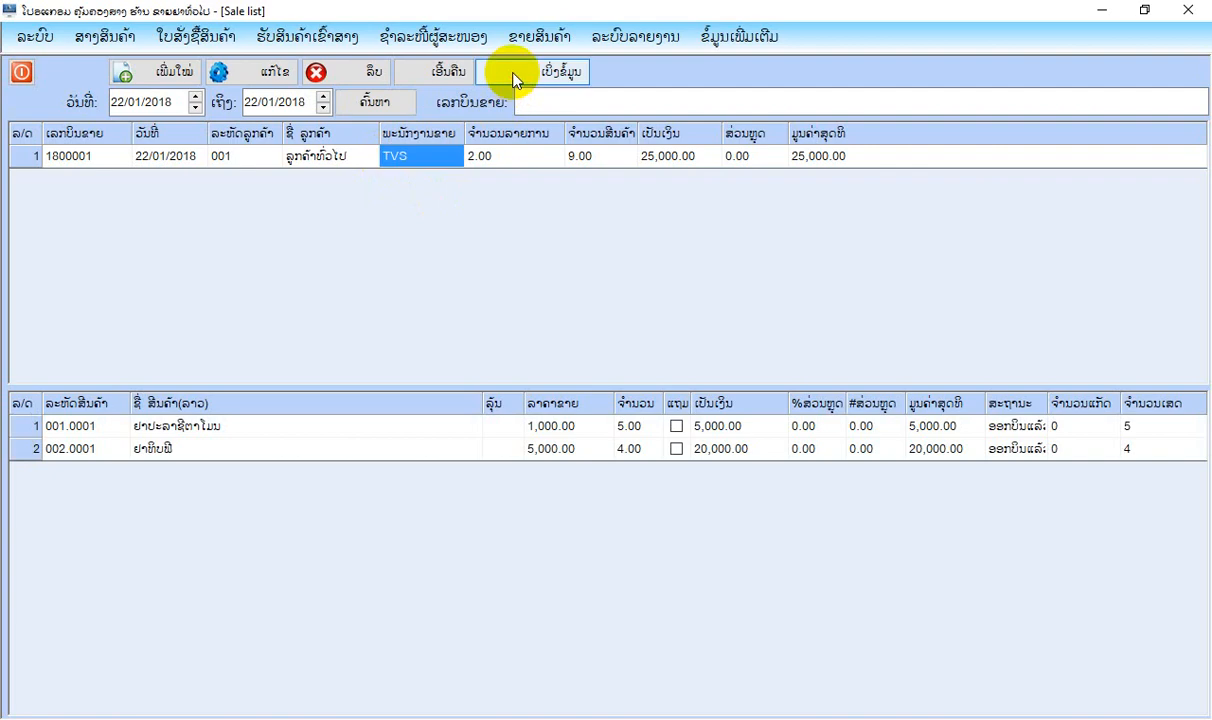
pyautogui.click(514, 74)
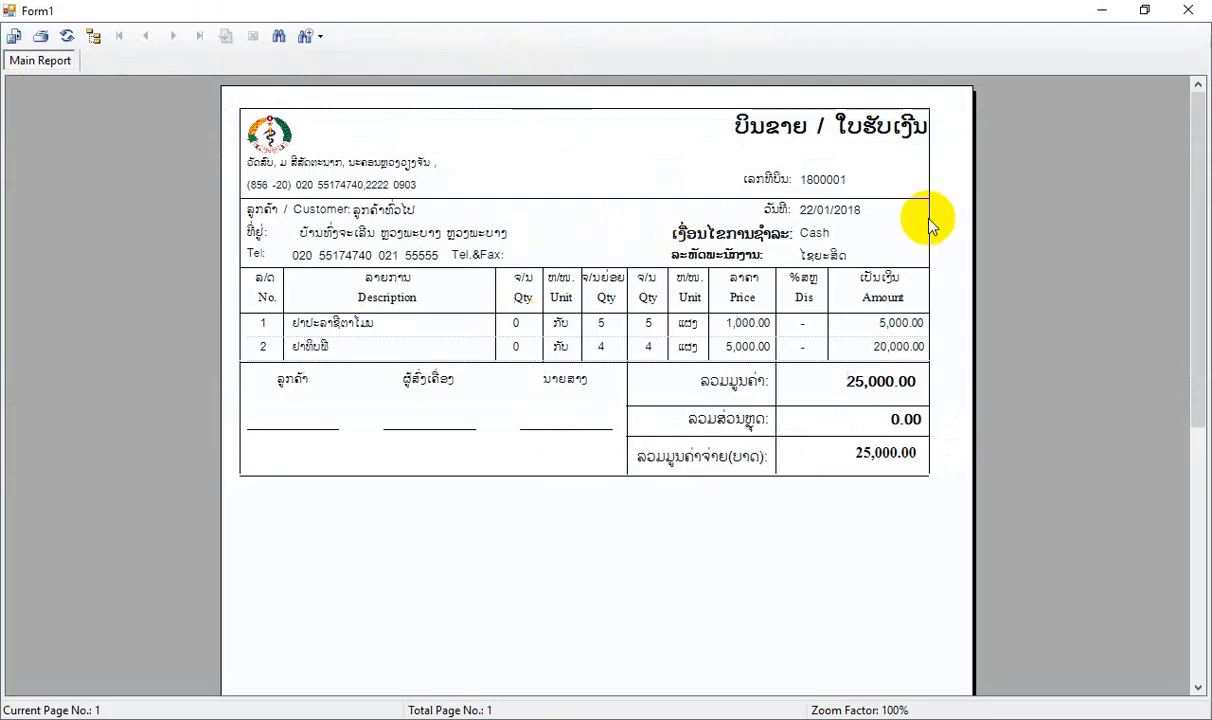
pyautogui.click(1188, 10)
pyautogui.click(22, 73)
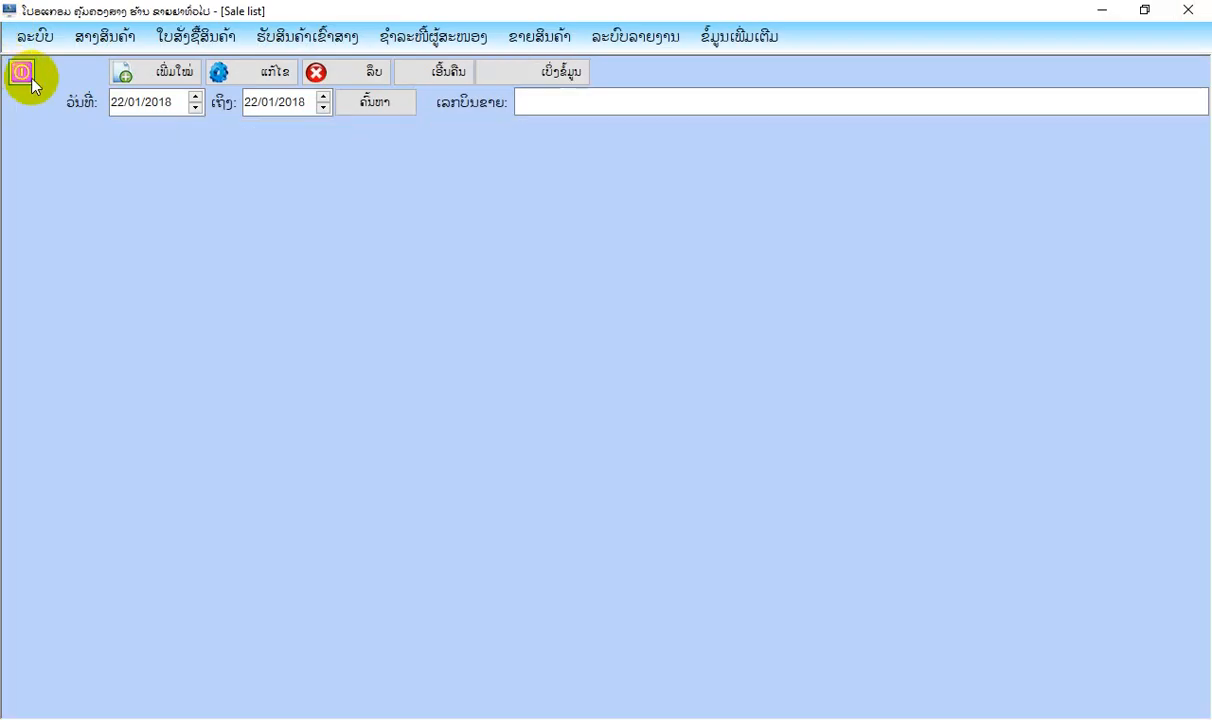
# Open the product sale form (ຂາຍສິນຄ້າ) and load the saved quotation into it as the reference.
pyautogui.click(540, 36)
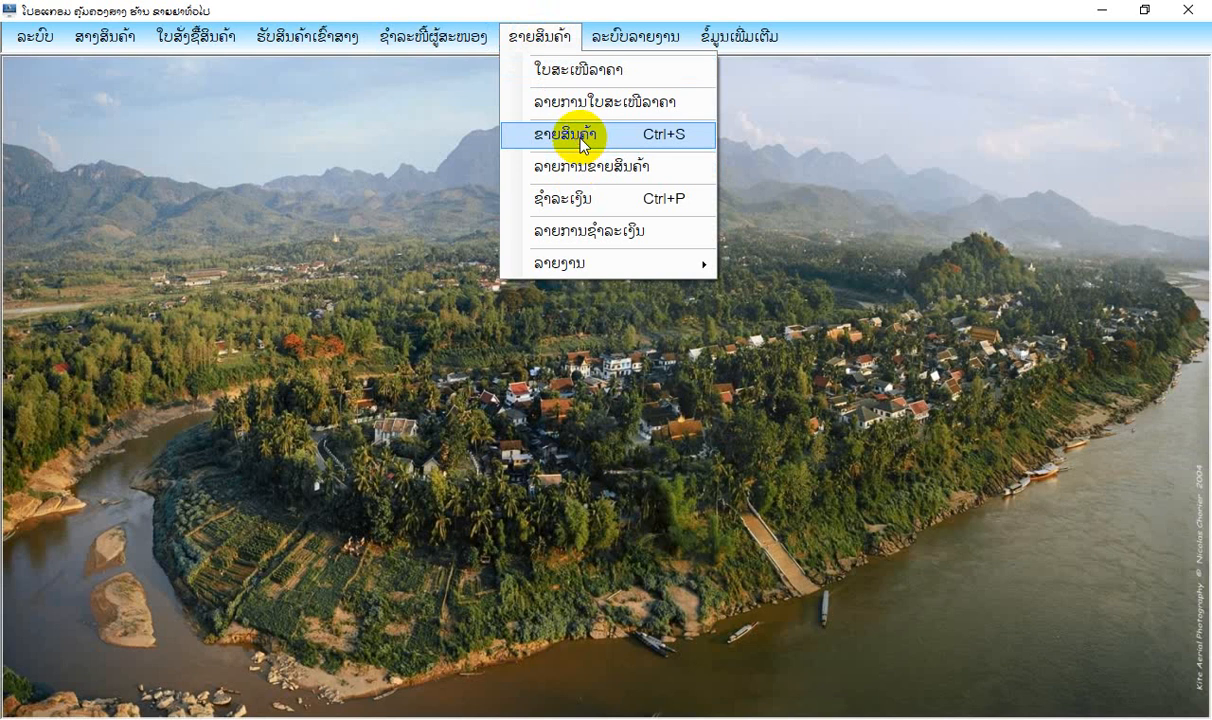
pyautogui.click(555, 134)
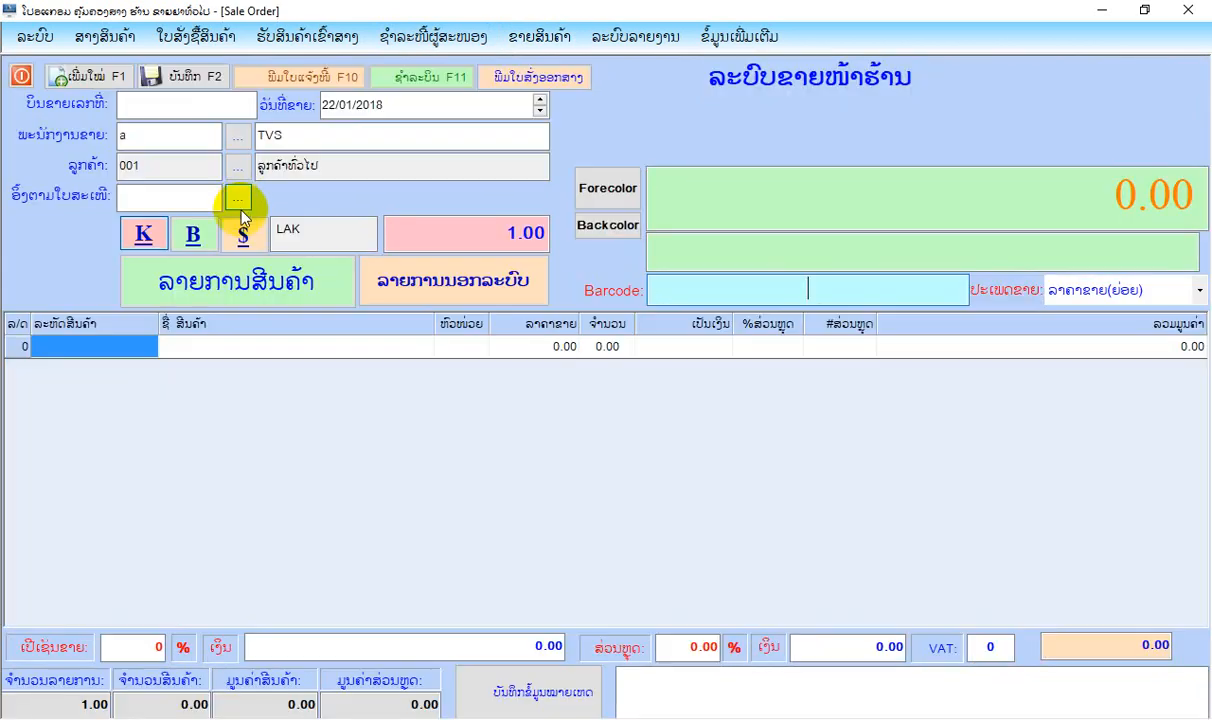
pyautogui.click(236, 200)
pyautogui.click(348, 237)
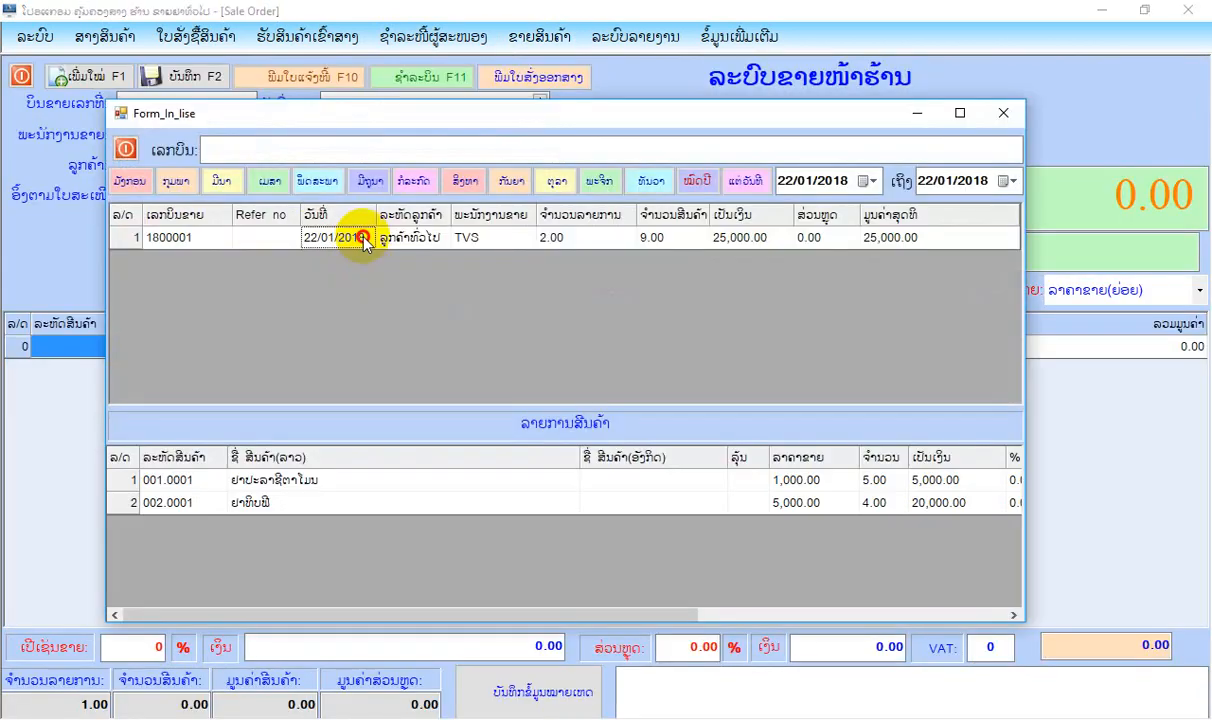
pyautogui.doubleClick(348, 237)
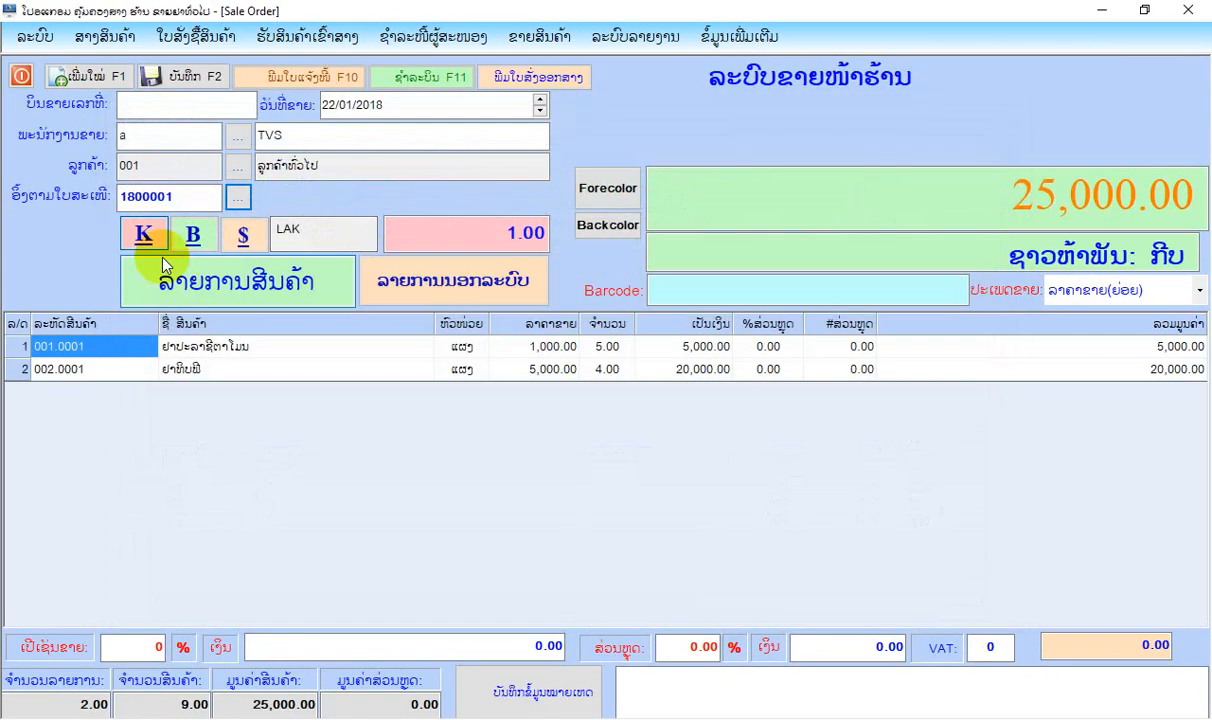
pyautogui.click(290, 292)
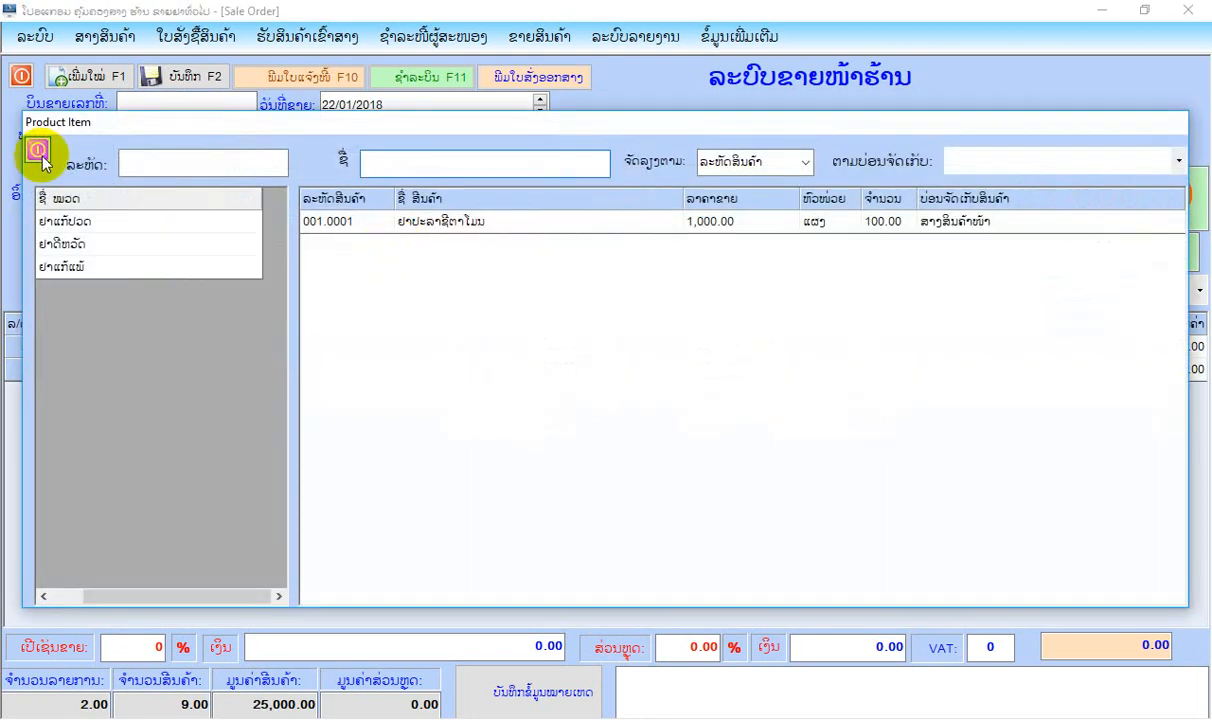
pyautogui.click(38, 152)
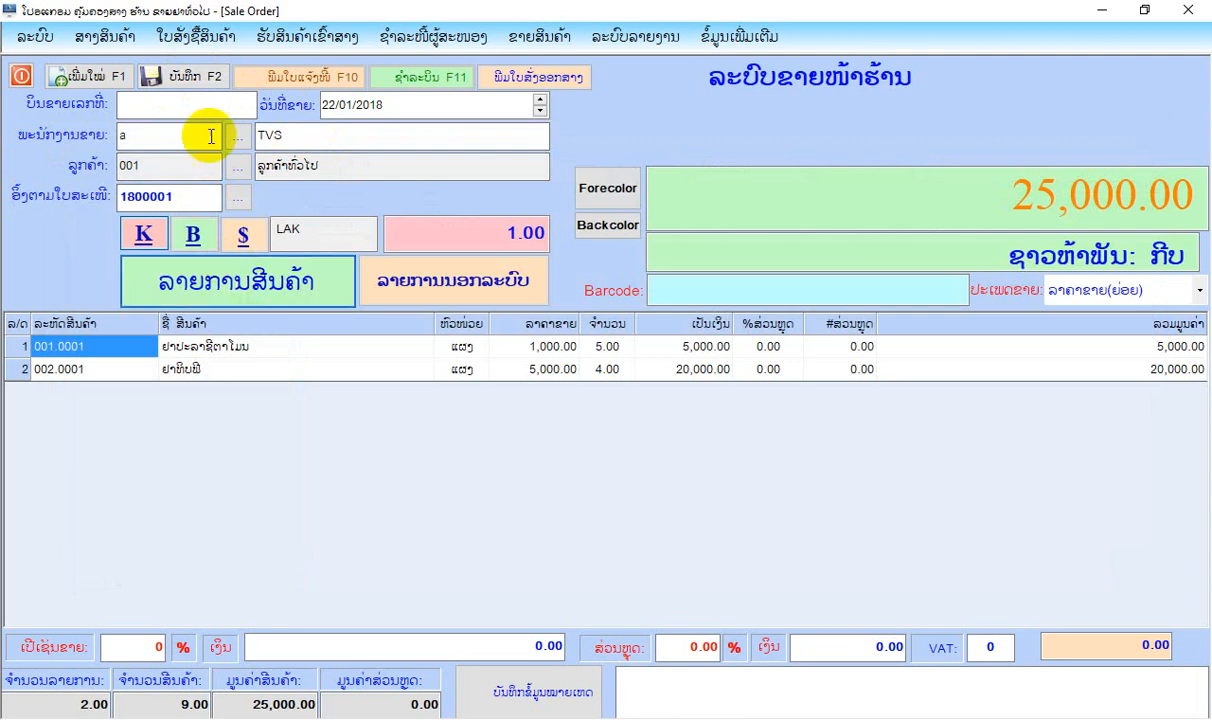
# Save the sale and record the customer's payment of 25,000.00 kip for it.
pyautogui.click(200, 75)
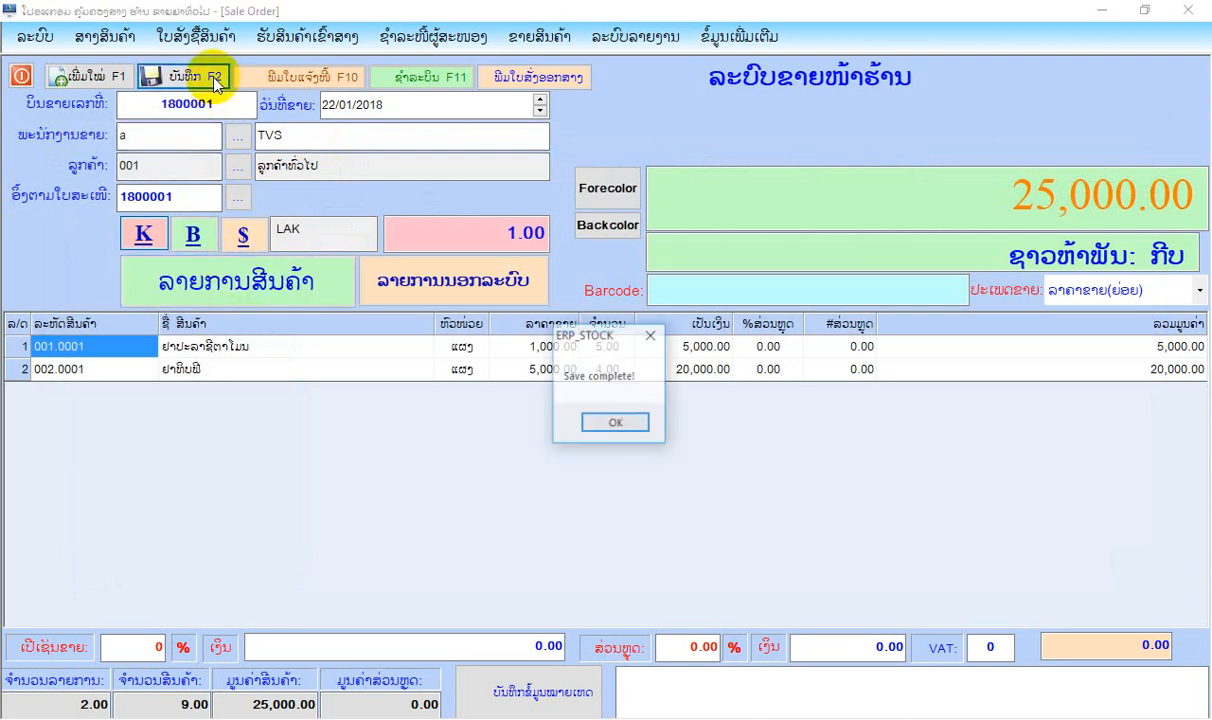
pyautogui.click(615, 424)
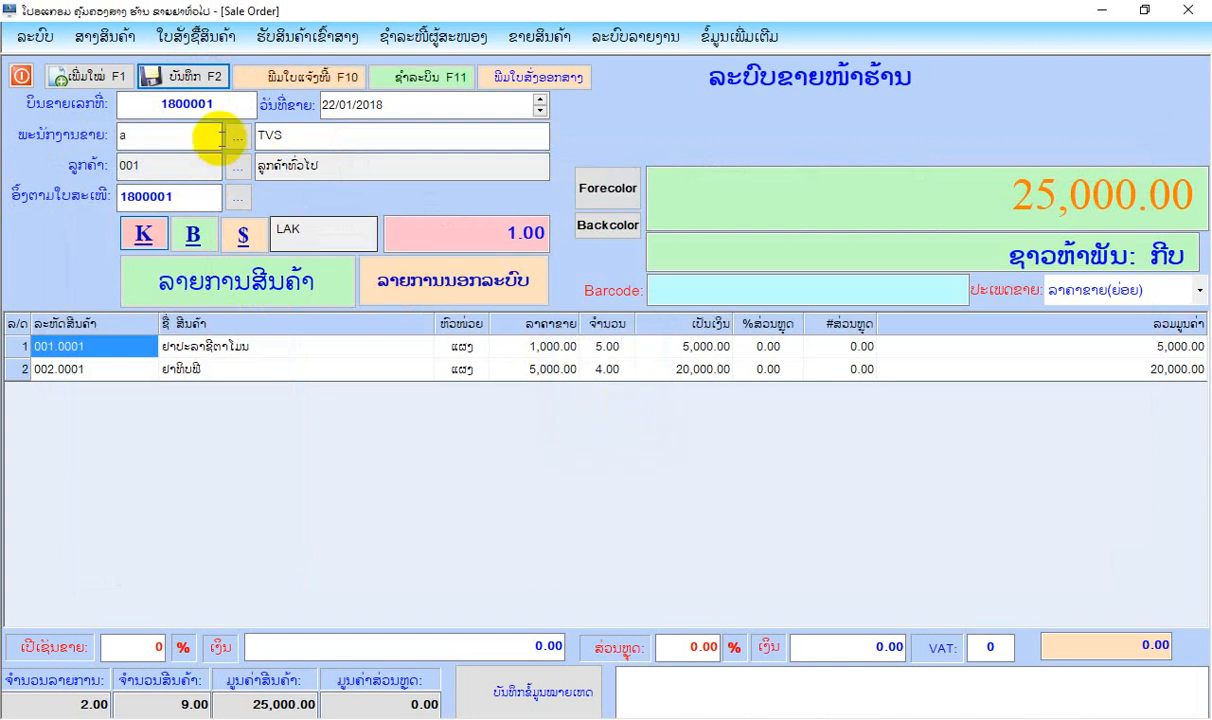
pyautogui.click(415, 82)
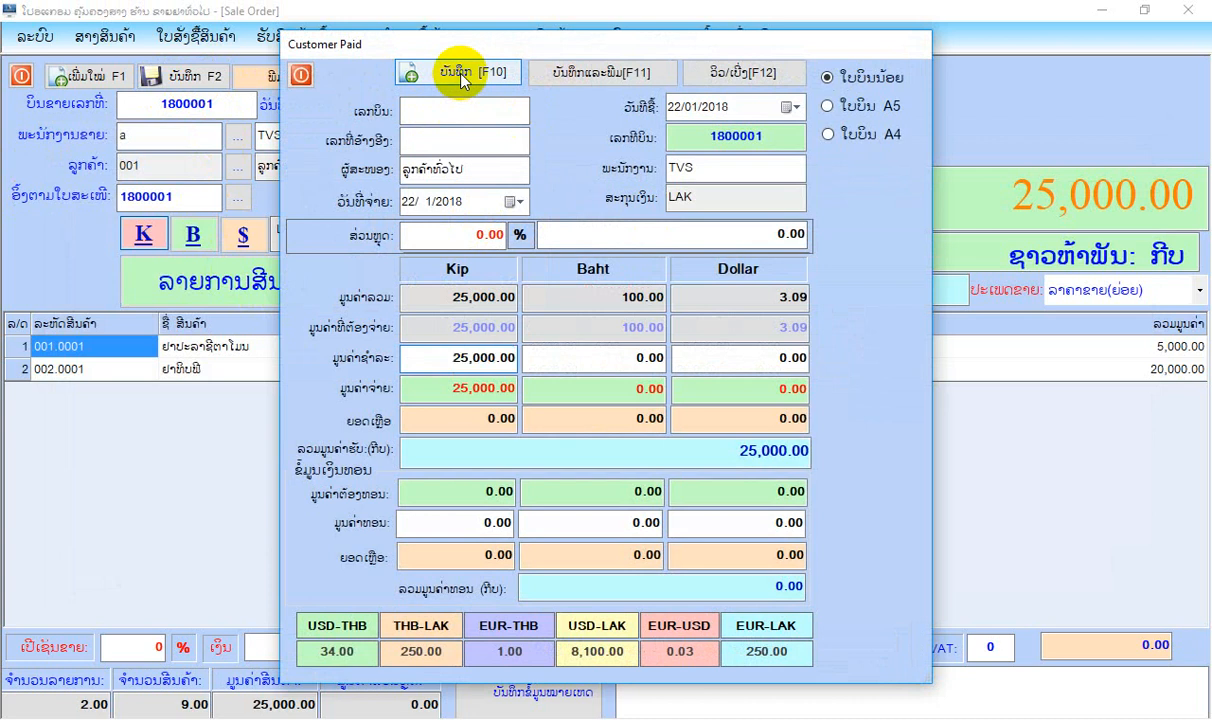
pyautogui.click(460, 76)
pyautogui.click(698, 422)
# Preview the paid sale's bill in the small format (ໃບບິນນ້ອຍ) and close the preview.
pyautogui.click(857, 140)
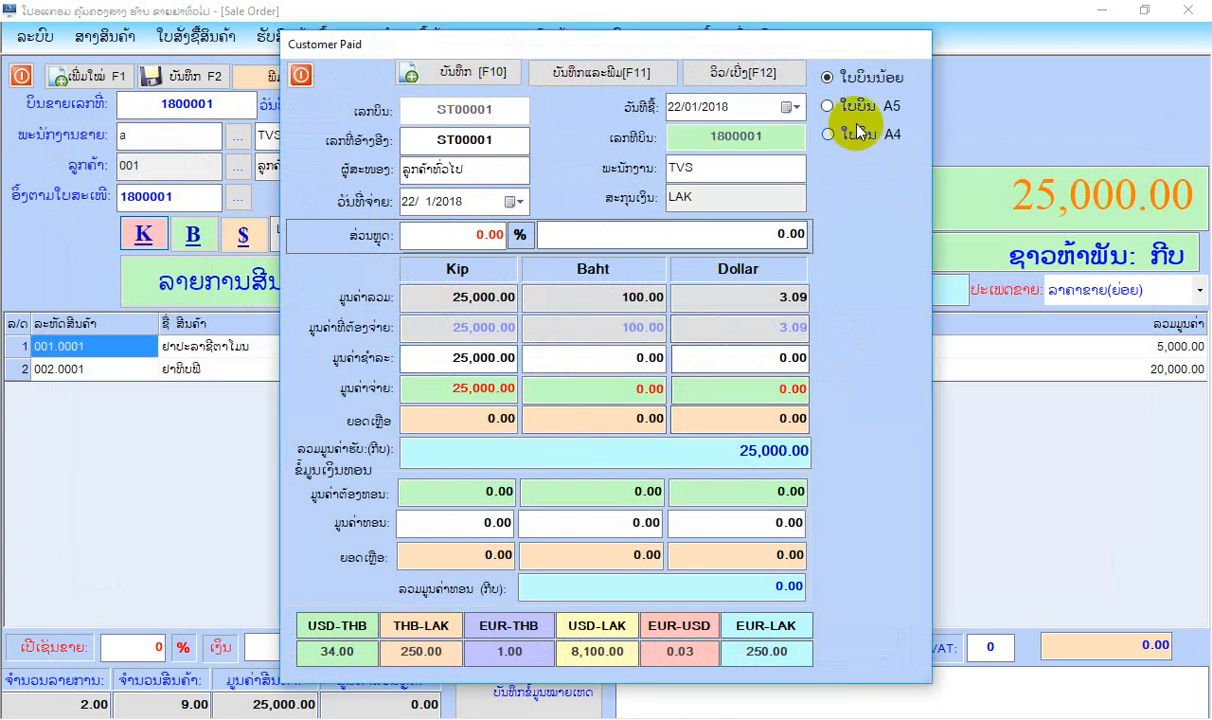
pyautogui.click(827, 77)
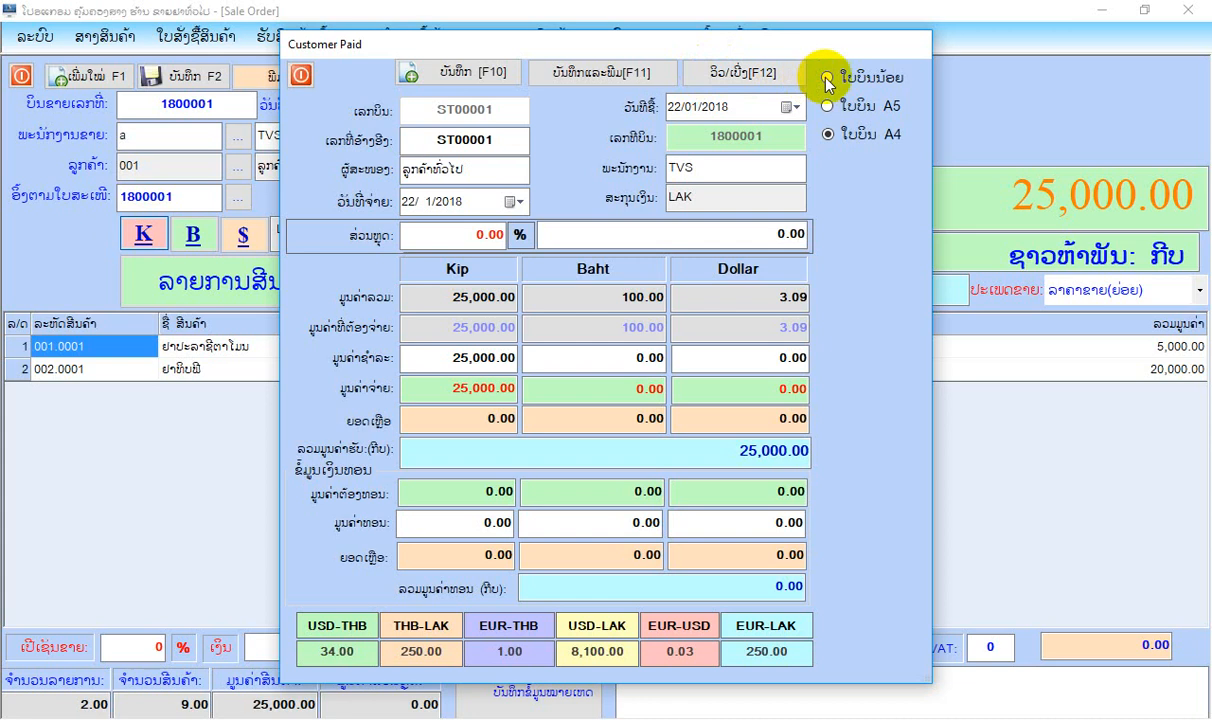
pyautogui.click(733, 75)
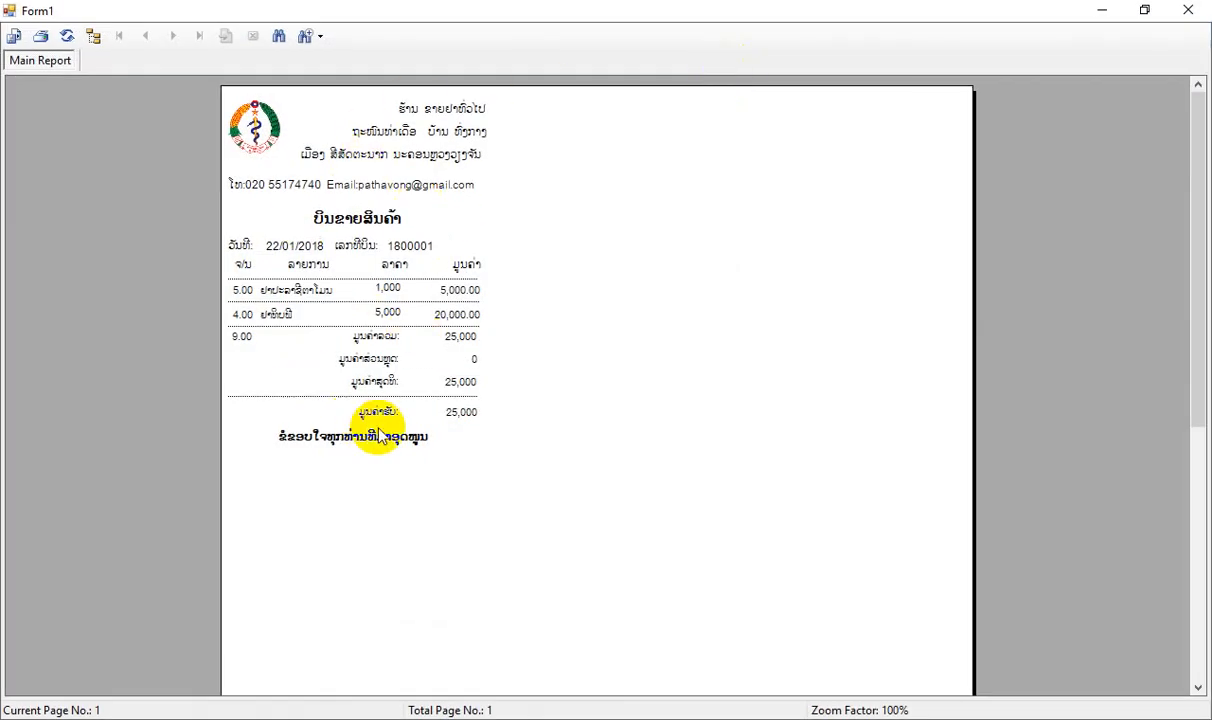
pyautogui.click(1172, 16)
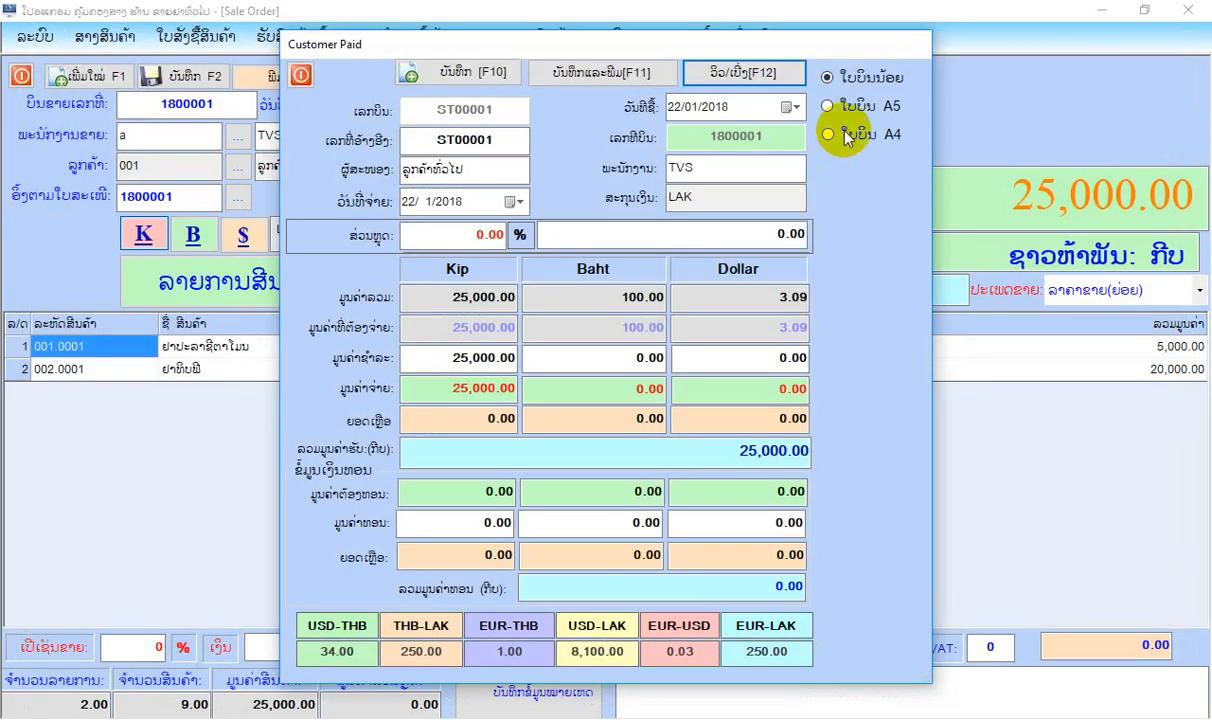
# Preview the paid sale's bill in A4 and A5 formats and close the payment dialog.
pyautogui.click(762, 78)
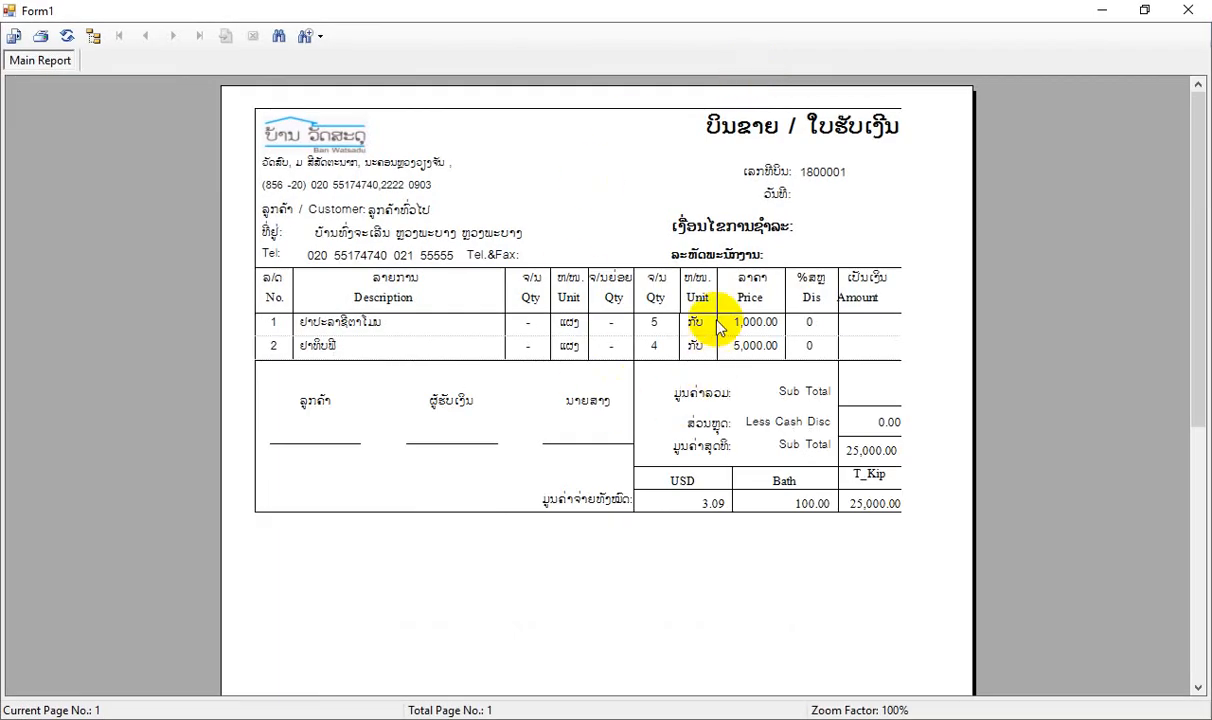
pyautogui.click(1187, 11)
pyautogui.click(830, 104)
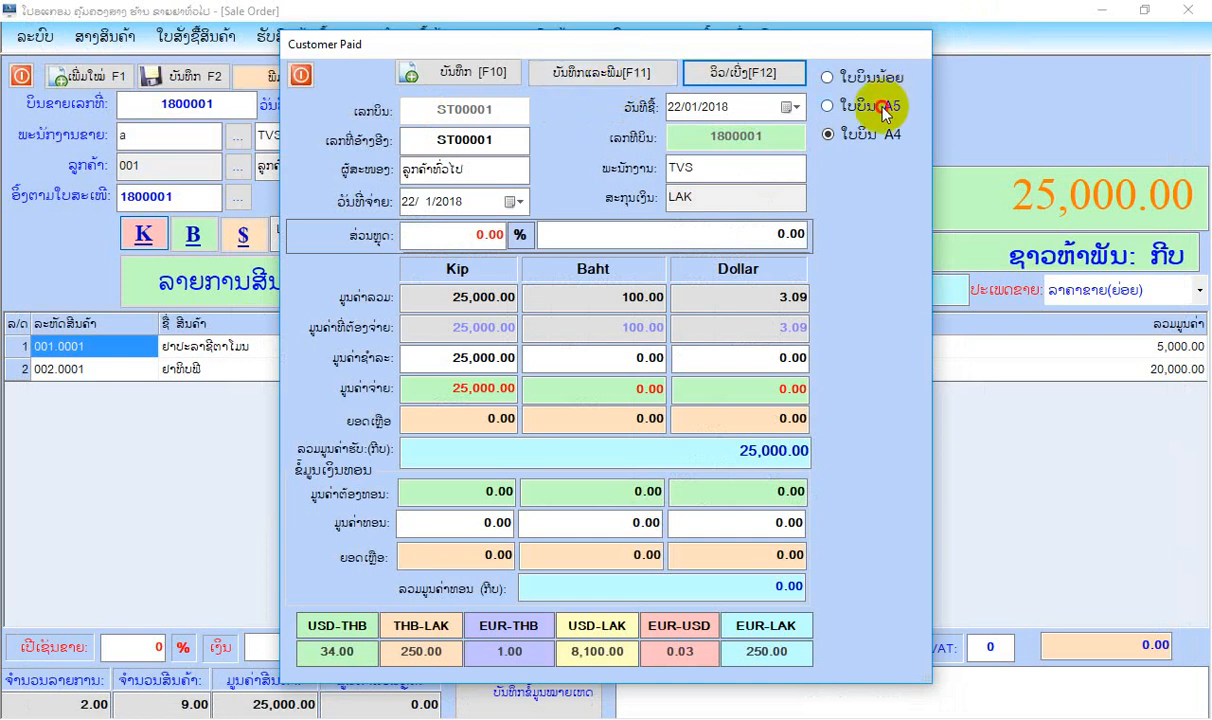
pyautogui.click(776, 78)
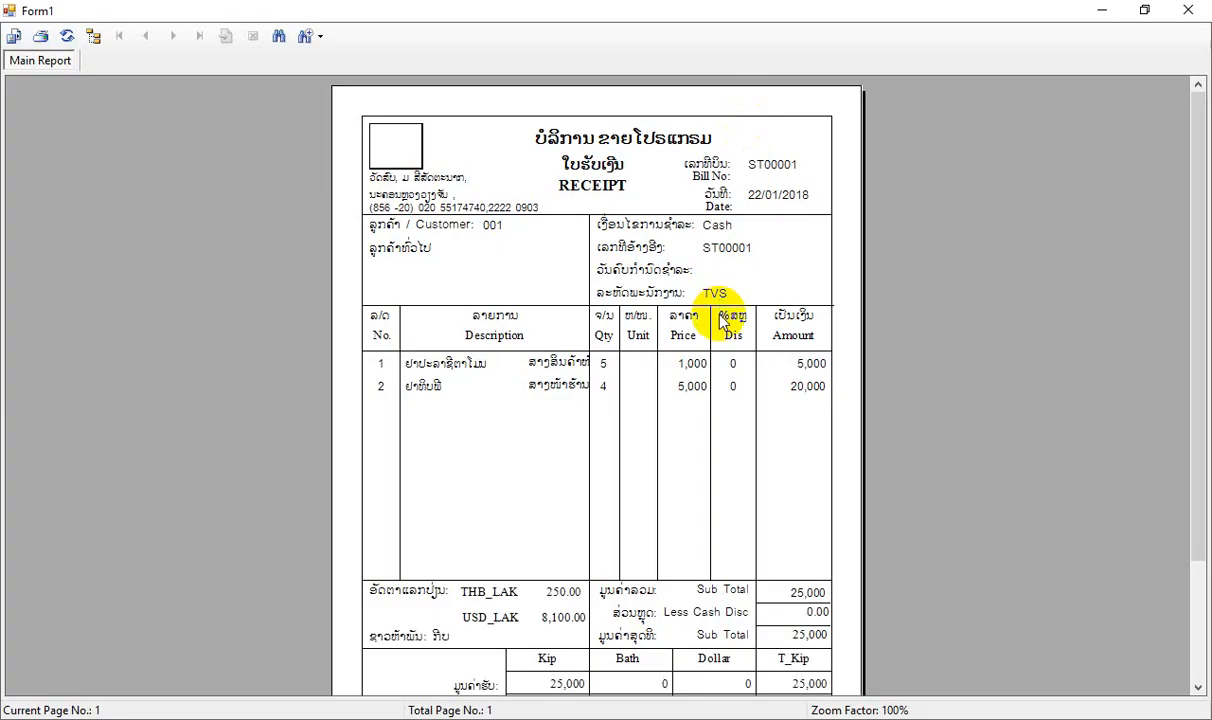
pyautogui.scroll(-1, 725, 322)
pyautogui.click(1200, 14)
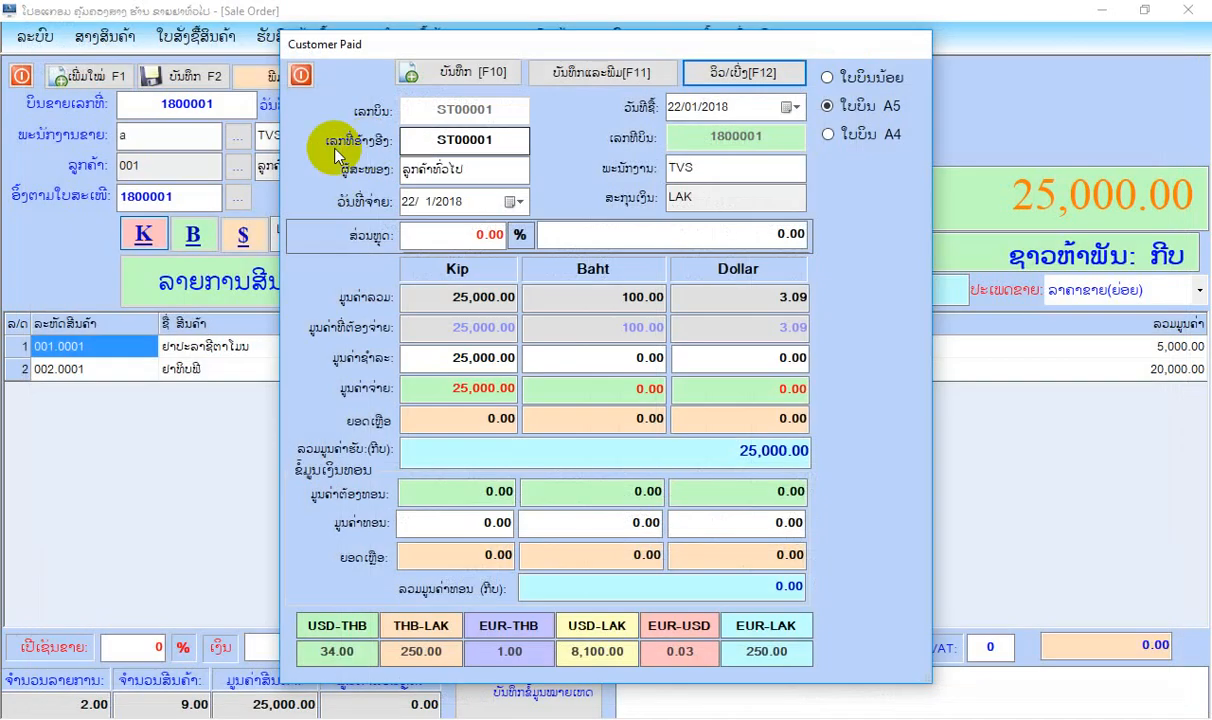
pyautogui.click(296, 75)
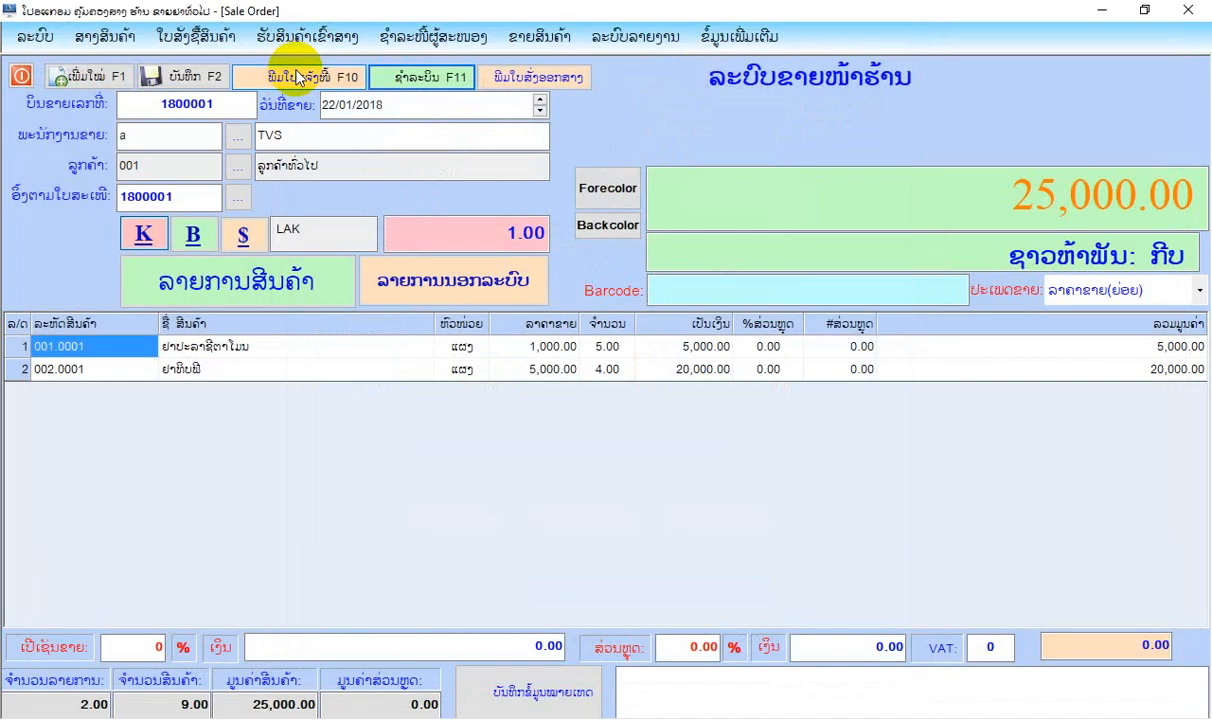
# Preview the sale's warehouse issue order (ໃບສັ່ງອອກສາງ), examine it down to the signature area, and close it.
pyautogui.click(553, 80)
pyautogui.scroll(-4, 709, 411)
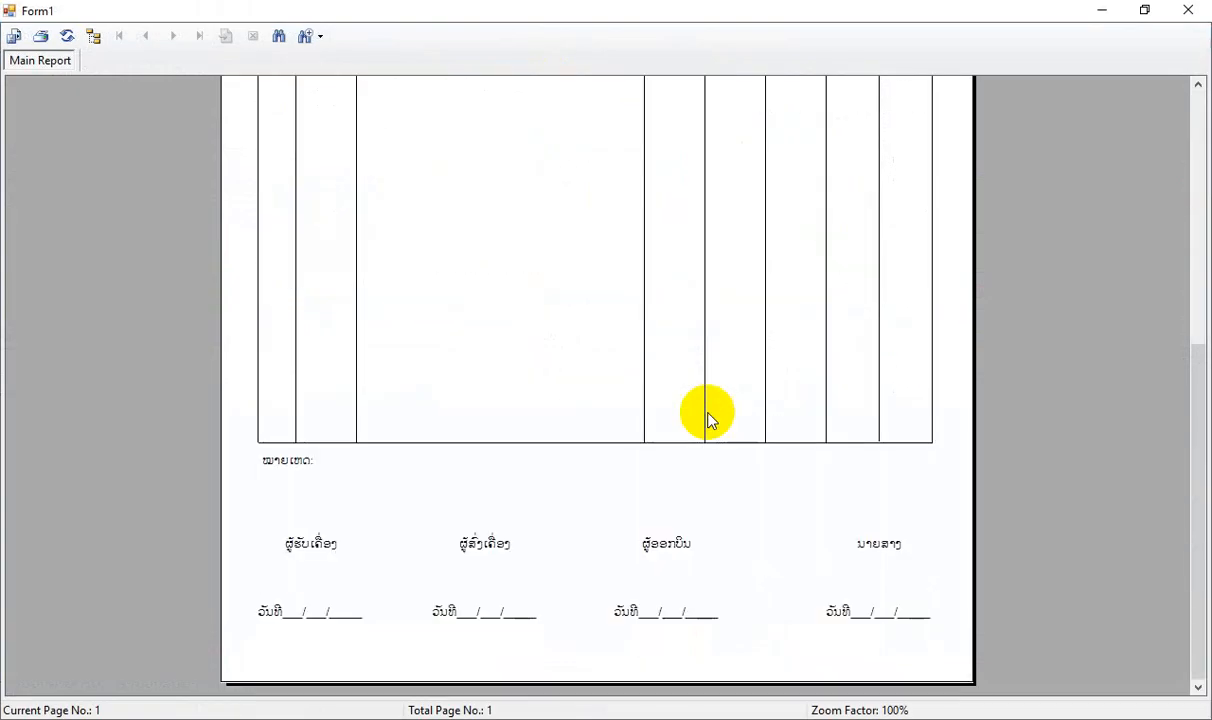
pyautogui.scroll(3, 709, 411)
pyautogui.click(1197, 11)
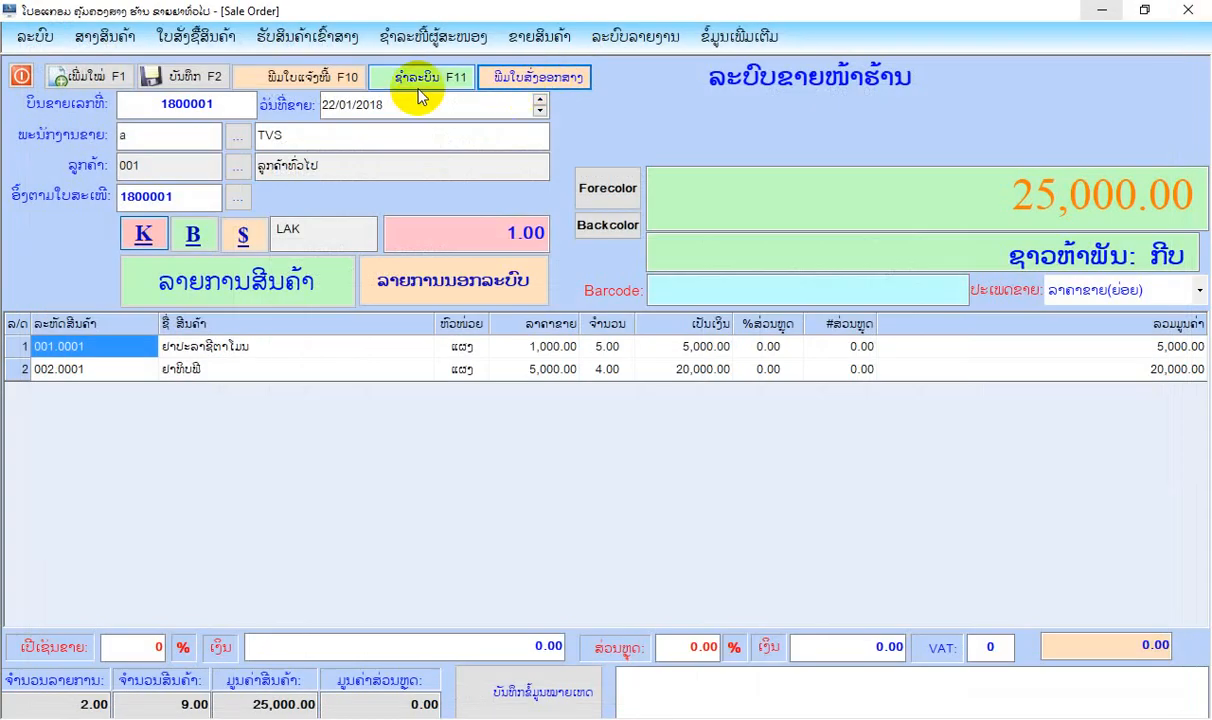
# Preview the sale's invoice (ໃບແຈ້ງໜີ້), look over its lower part, and close the preview.
pyautogui.click(333, 78)
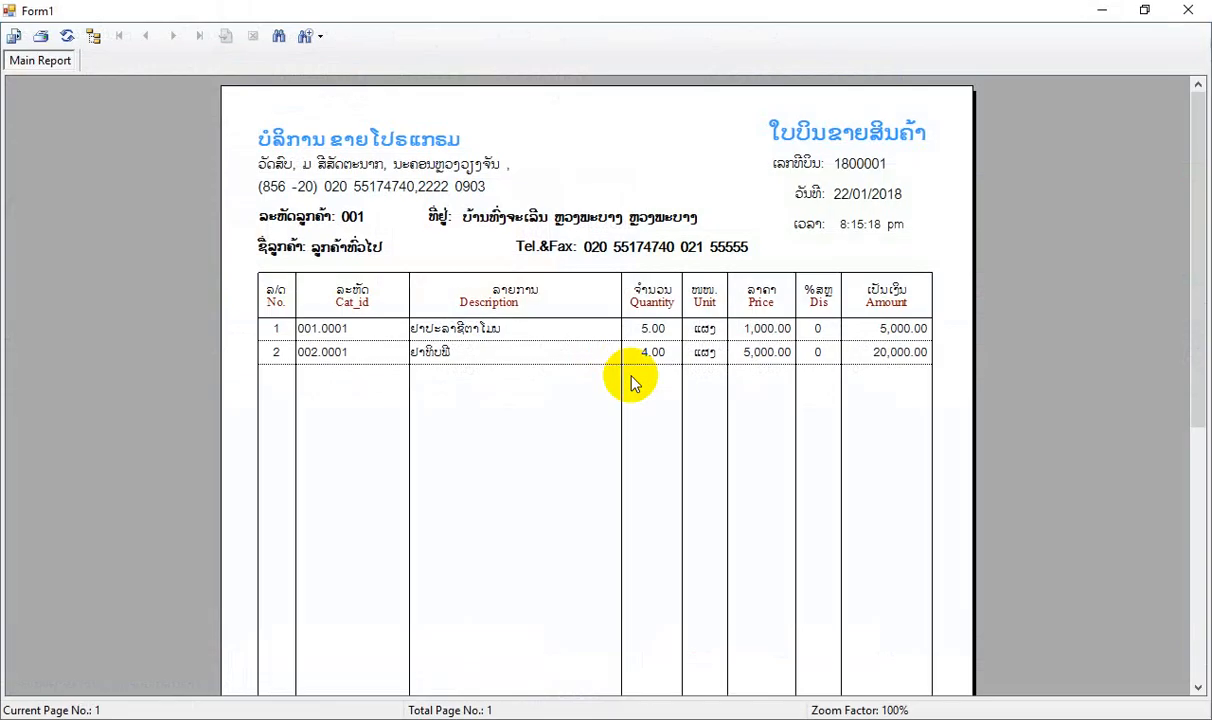
pyautogui.scroll(-5, 630, 379)
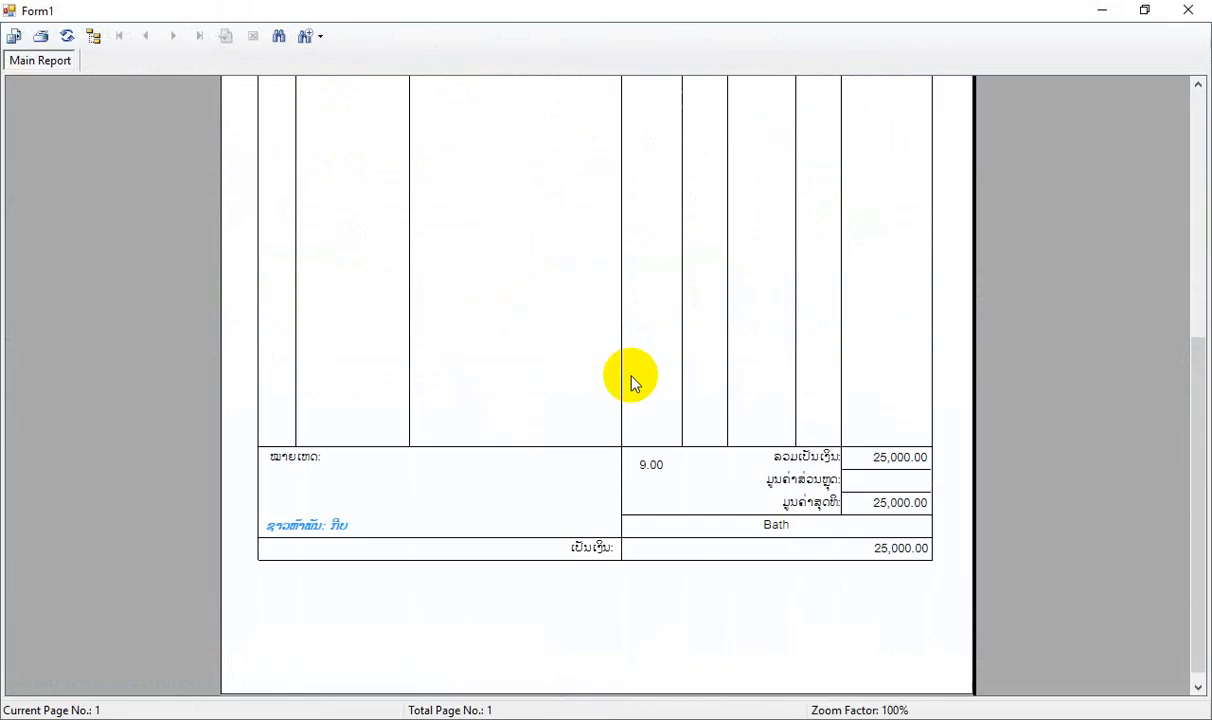
pyautogui.click(1188, 10)
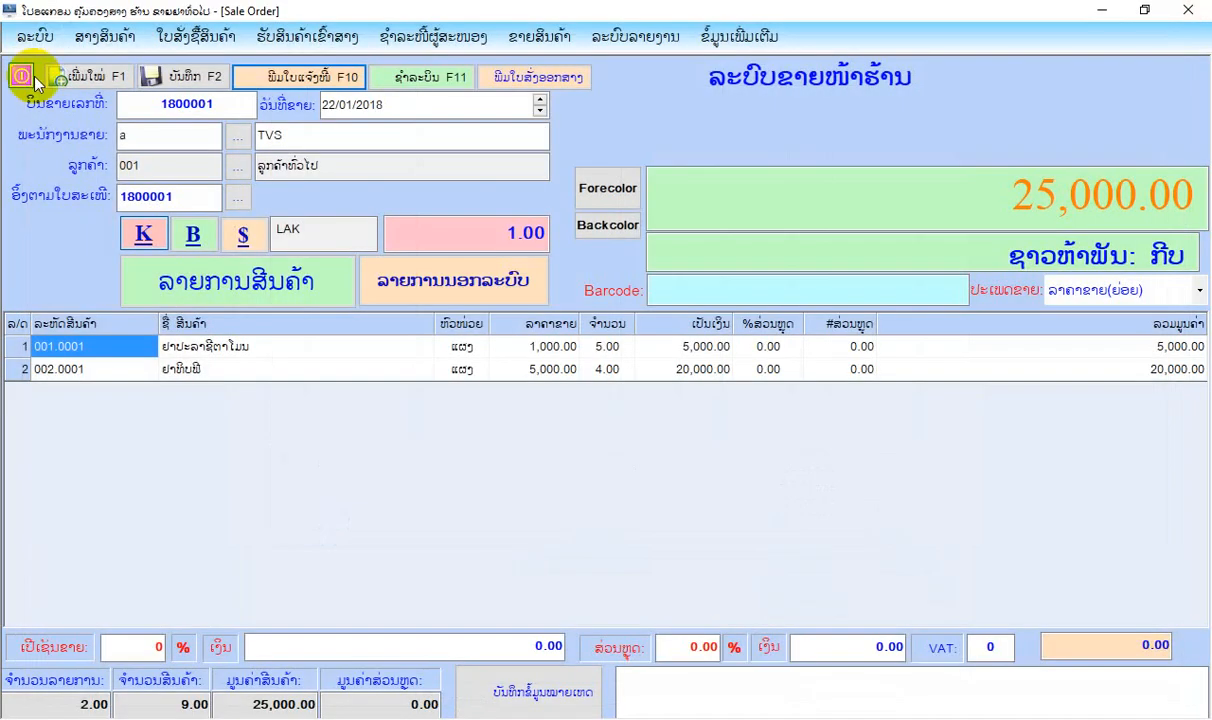
# Clear the sales form for a new sale and close the form.
pyautogui.click(74, 76)
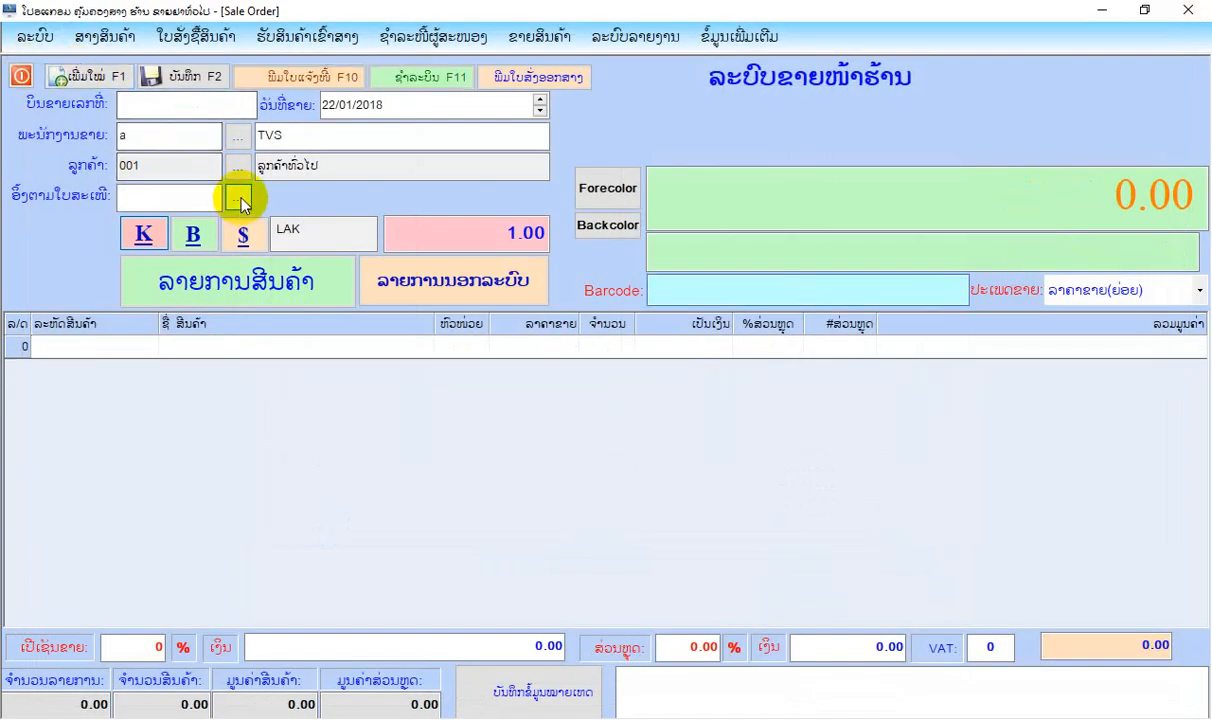
pyautogui.click(668, 40)
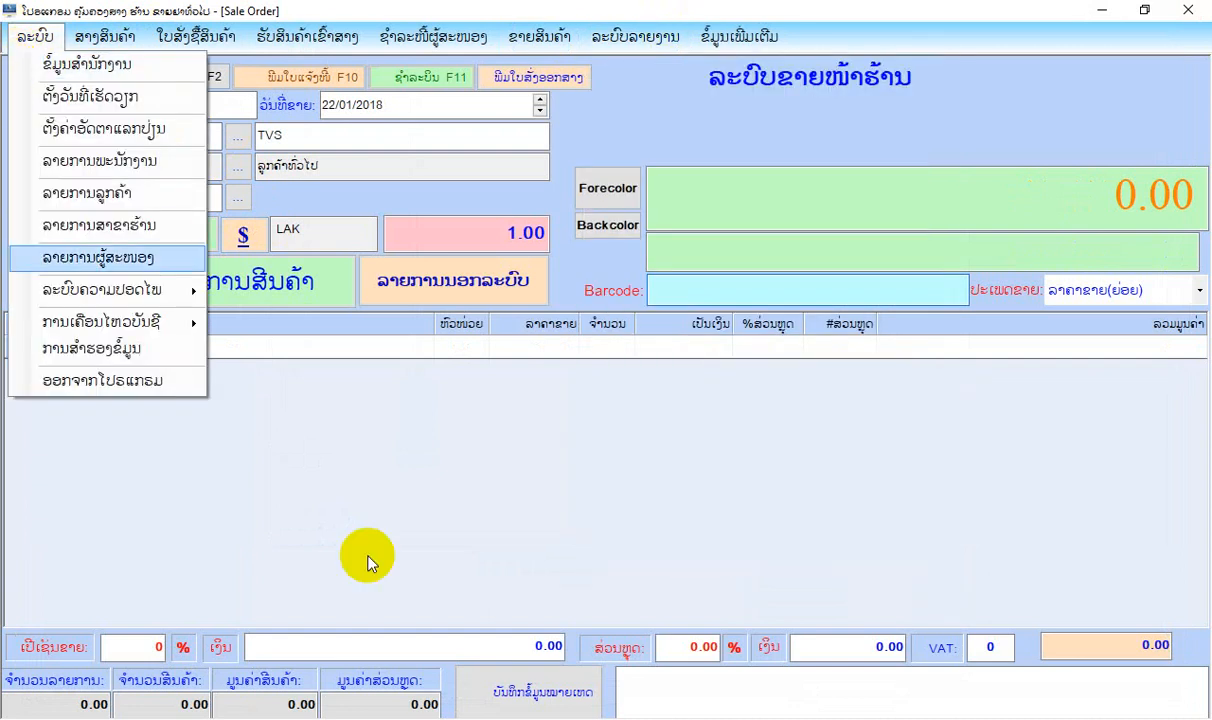
pyautogui.click(369, 562)
pyautogui.click(21, 76)
# Preview the warehouse stock summary report (ລາຍງານສັງລວມສາງວັດຖຸ) for all products from 01/01/2018 to 31/01/2018.
pyautogui.click(90, 38)
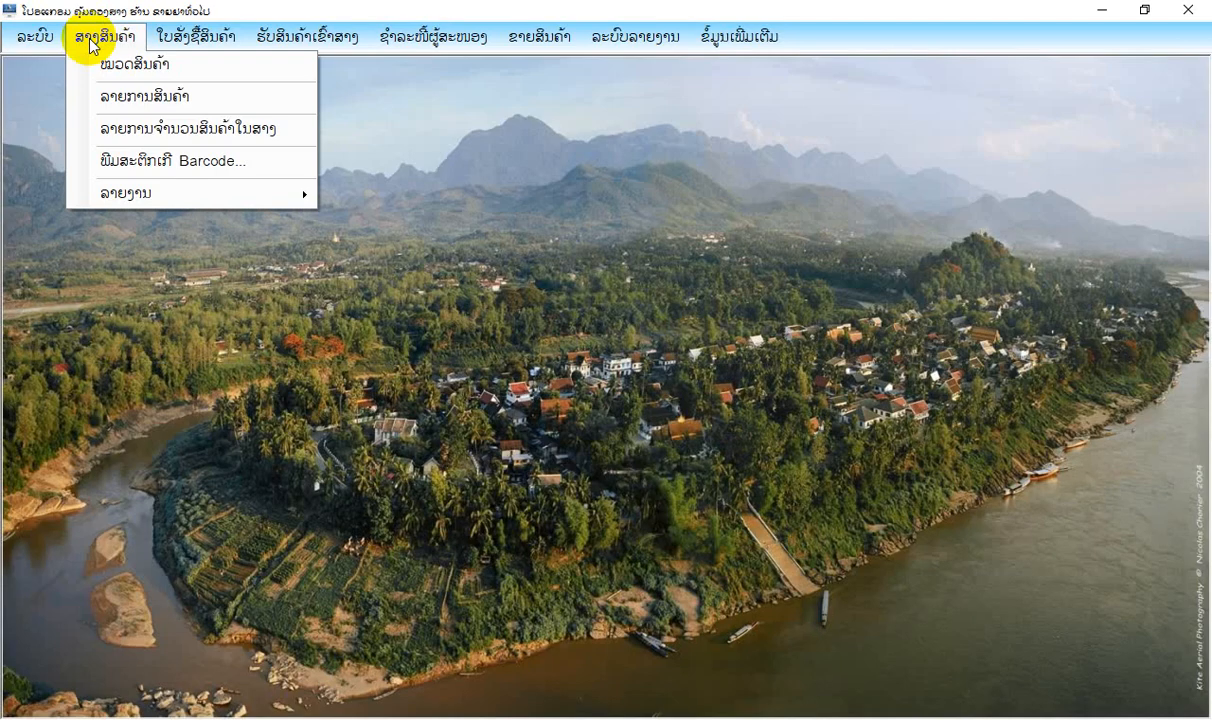
pyautogui.moveTo(170, 193)
pyautogui.click(392, 277)
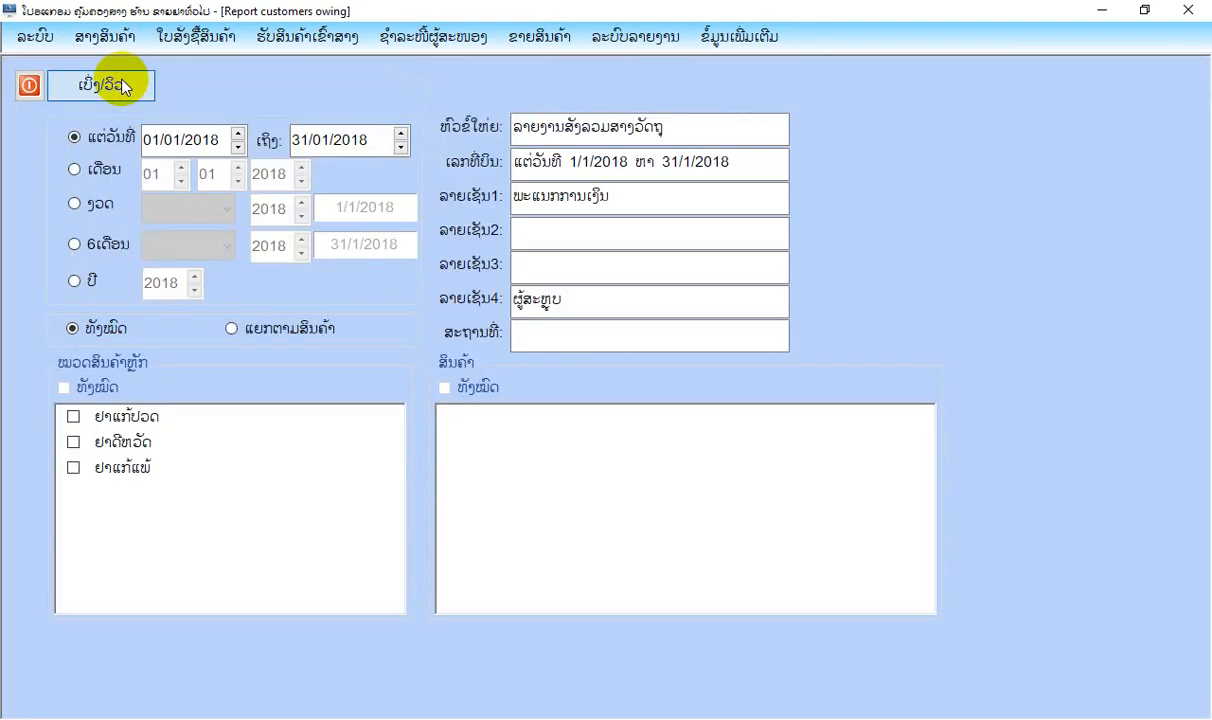
pyautogui.click(118, 80)
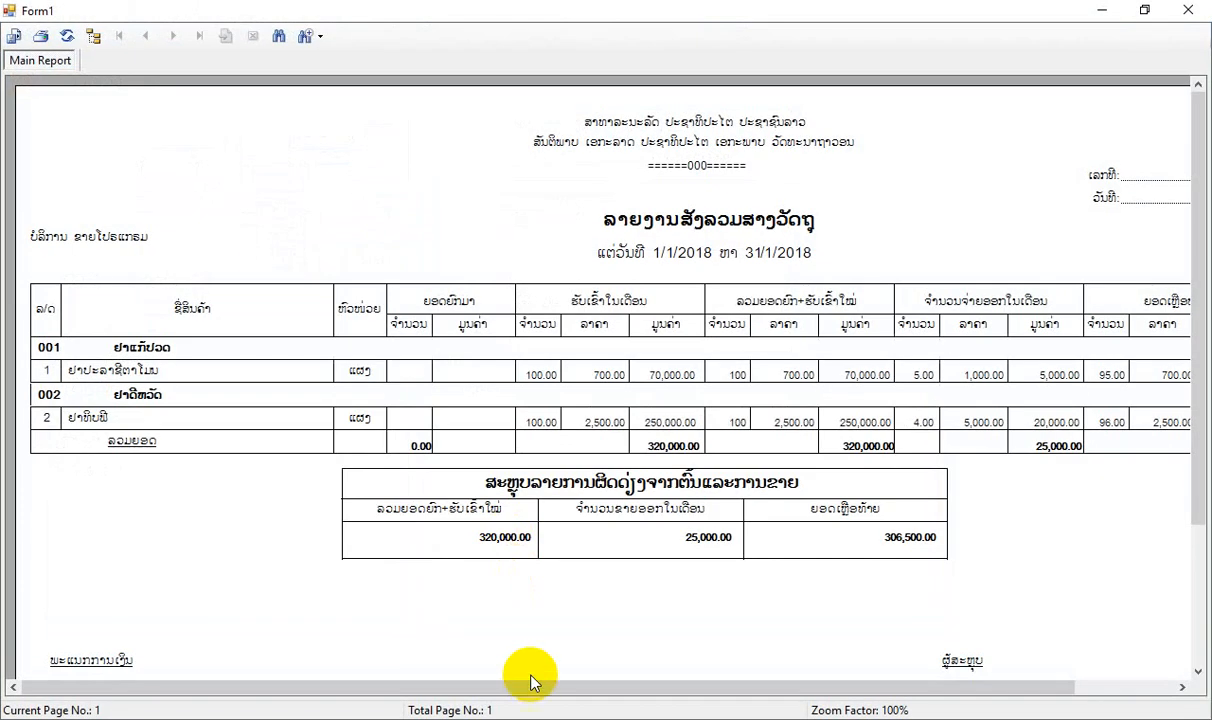
# Examine the issued and remaining quantities, prices and values of both medicines in the stock summary, and close the report and its form.
pyautogui.moveTo(530, 695); pyautogui.dragTo(800, 709)
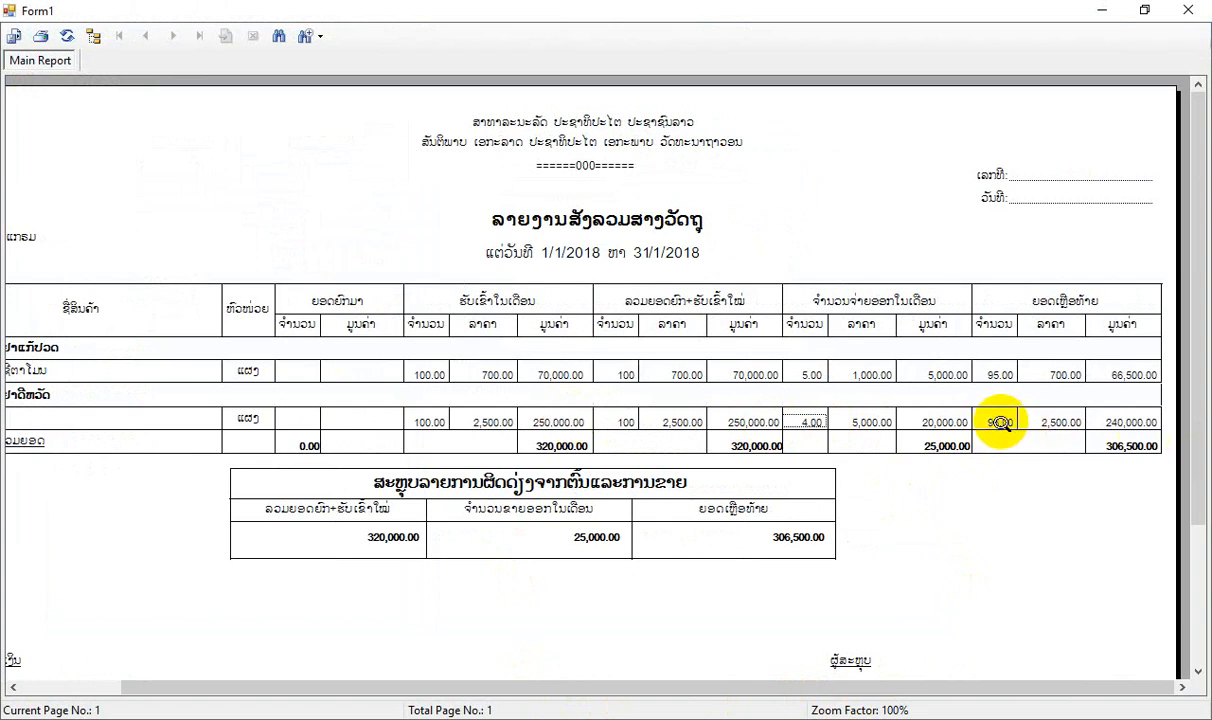
pyautogui.click(816, 374)
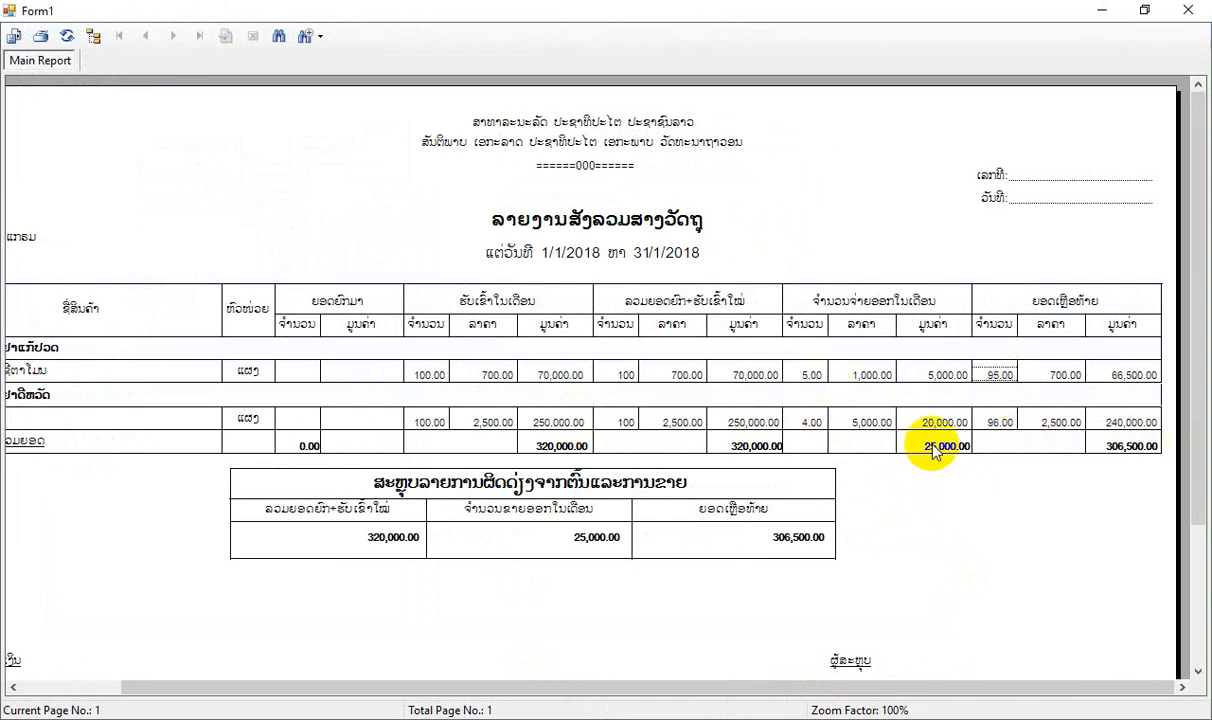
pyautogui.click(872, 375)
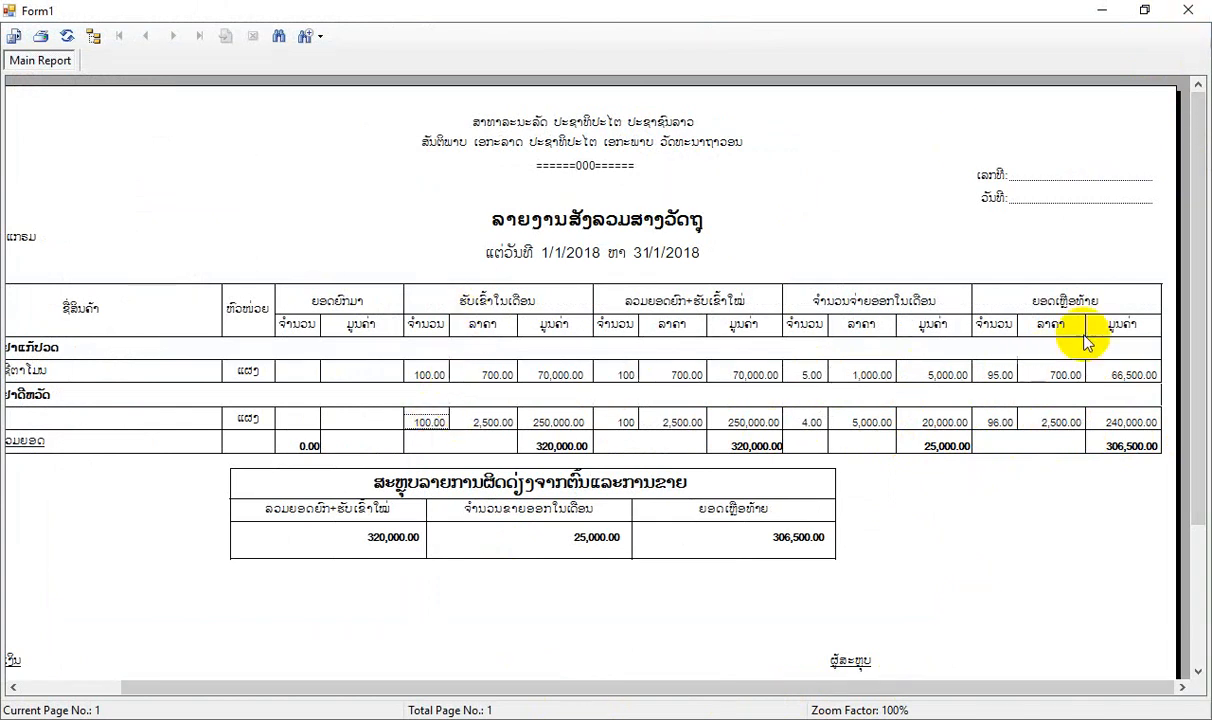
pyautogui.click(995, 428)
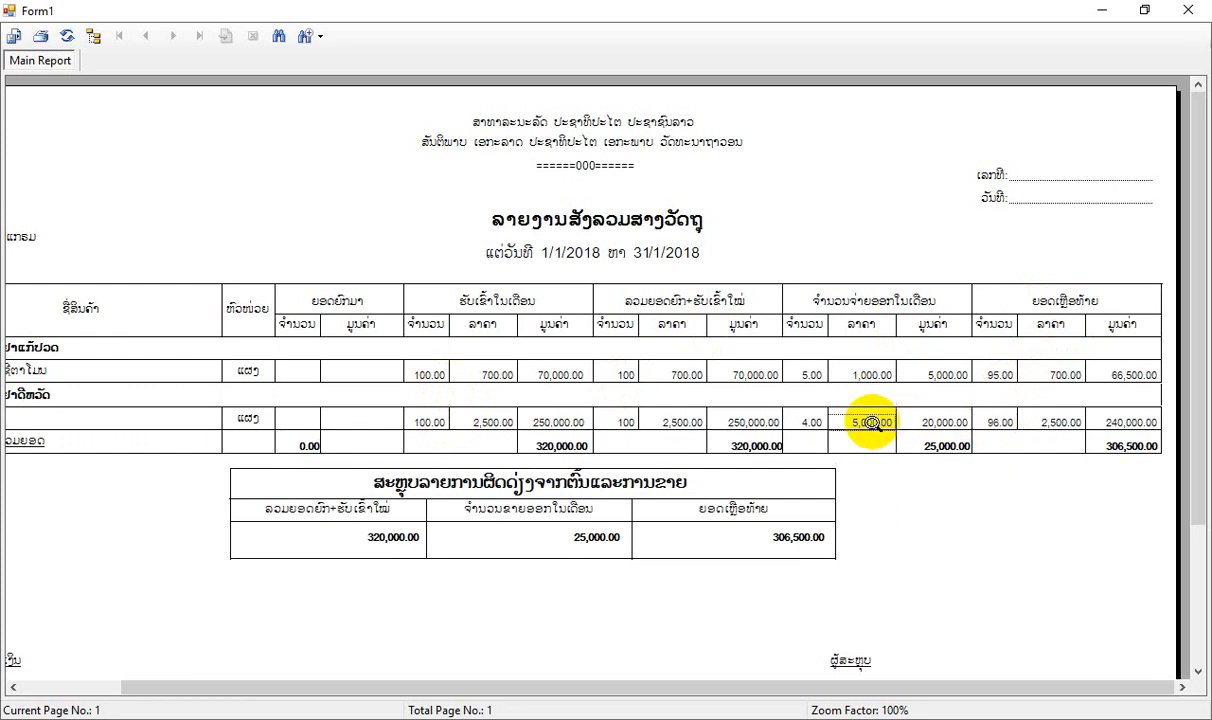
pyautogui.click(1115, 10)
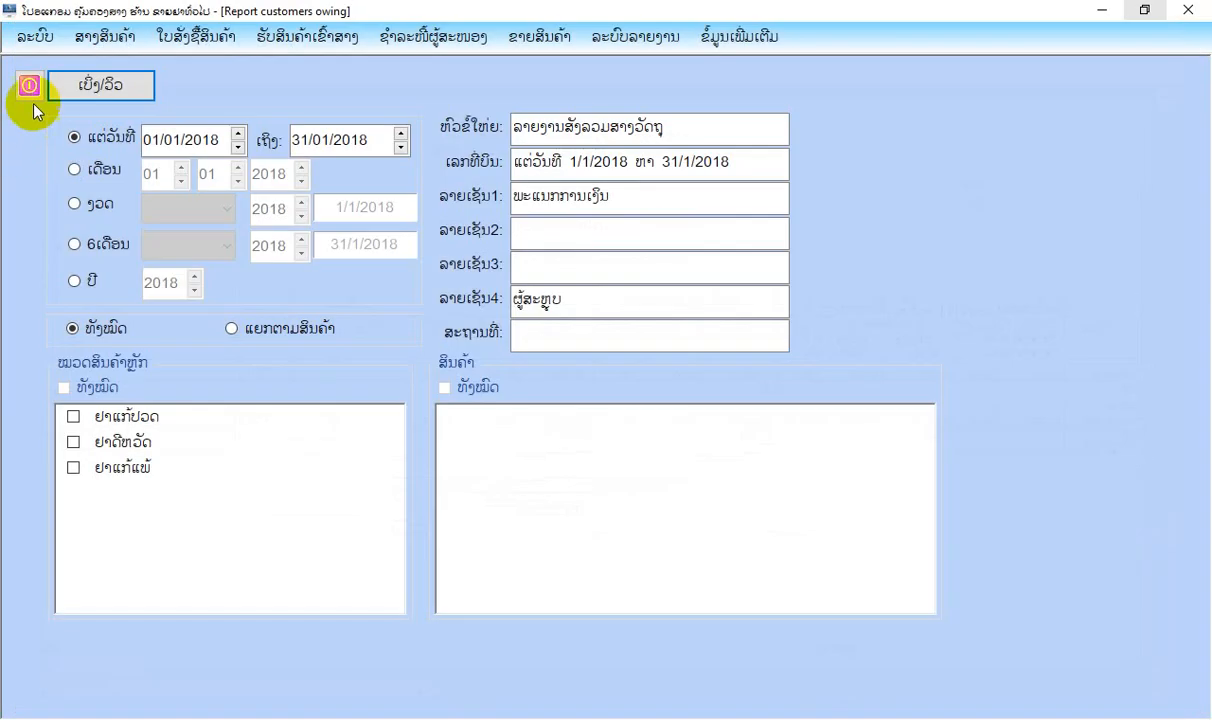
pyautogui.click(29, 86)
# Preview the daily sales report (ລາຍງານການຂາຍປະຈຳວັນ) and close the preview.
pyautogui.click(530, 40)
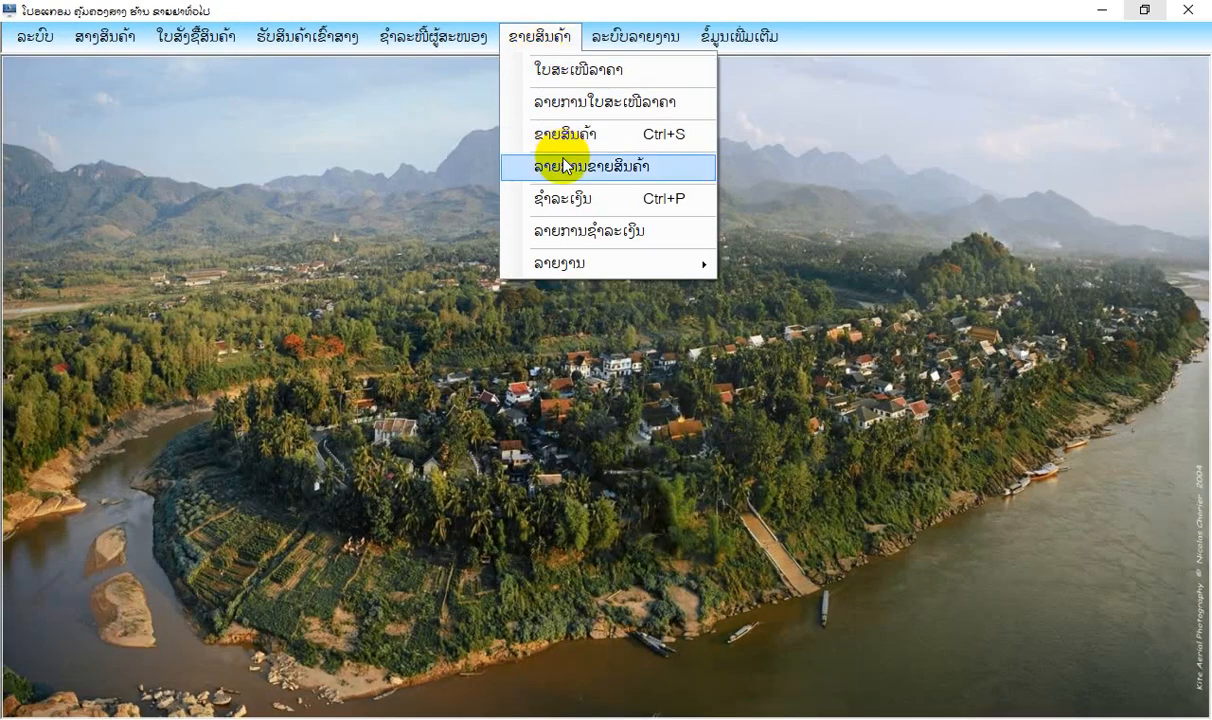
pyautogui.moveTo(600, 263)
pyautogui.click(840, 262)
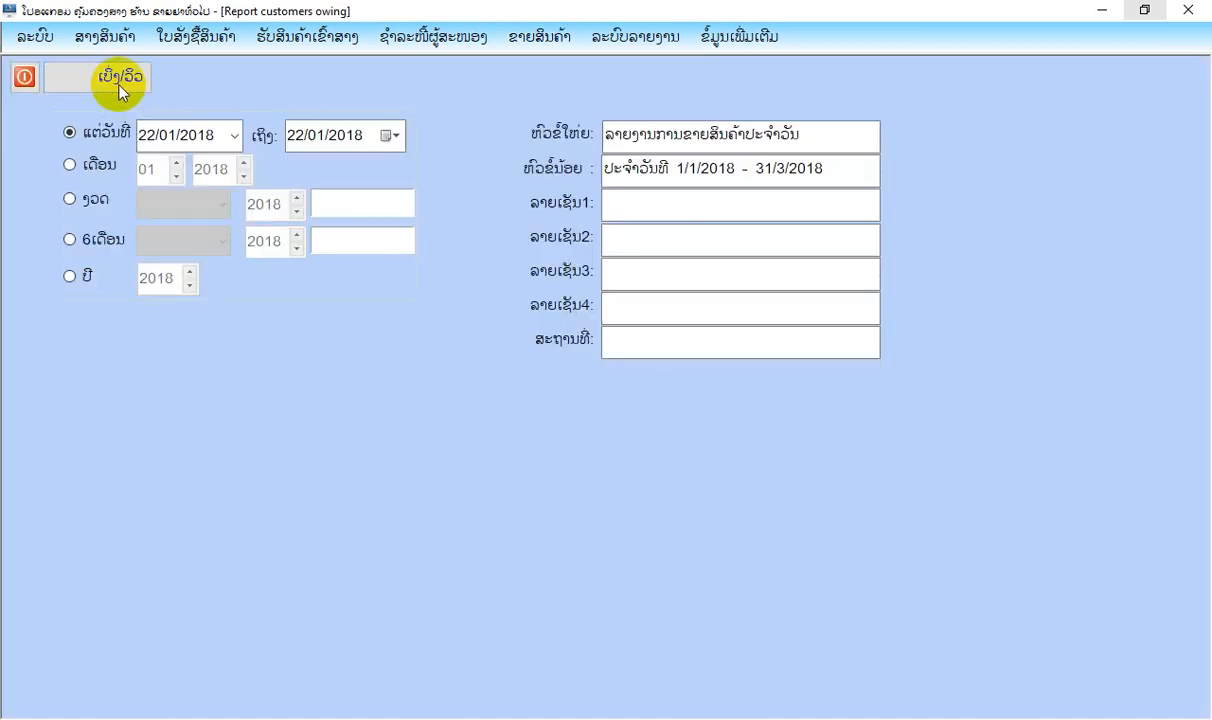
pyautogui.click(115, 80)
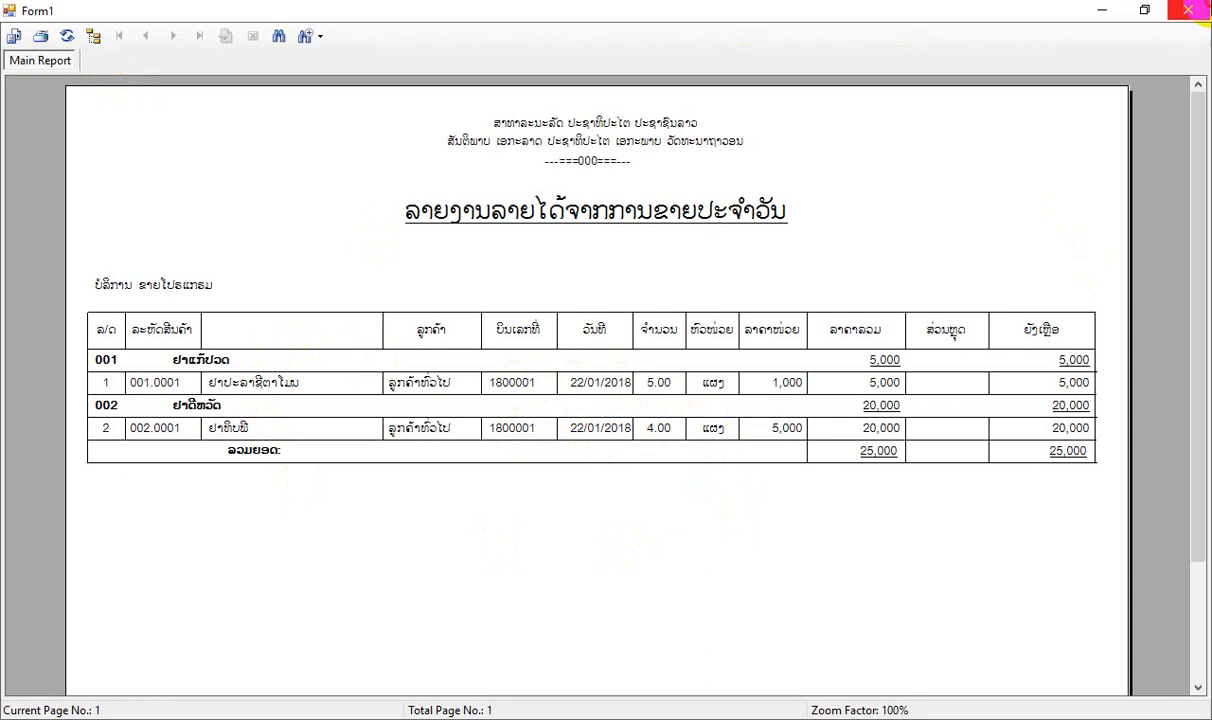
pyautogui.click(1188, 10)
# Preview the daily sales report by bill value (ລາຍງານການຂາຍປະຈຳວັນຕາມມູນຄ່າບິນ) for all employees on 22/01/2018, and close it and its form.
pyautogui.click(555, 36)
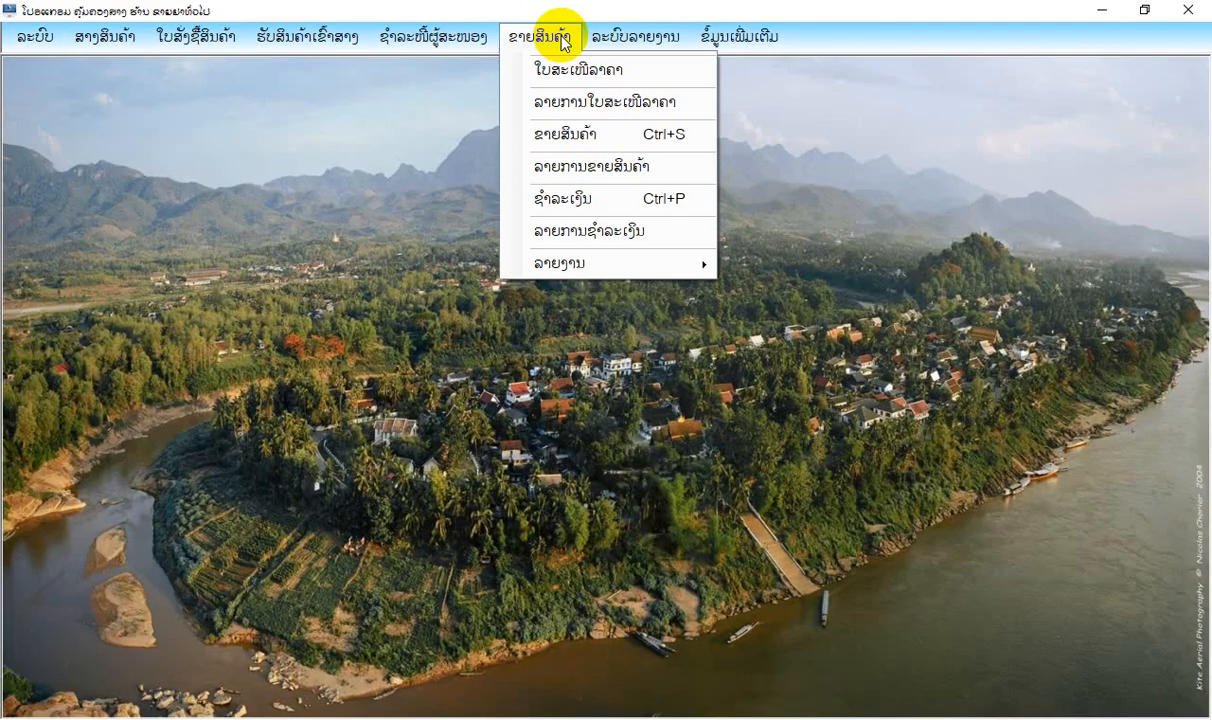
pyautogui.click(617, 257)
pyautogui.click(812, 297)
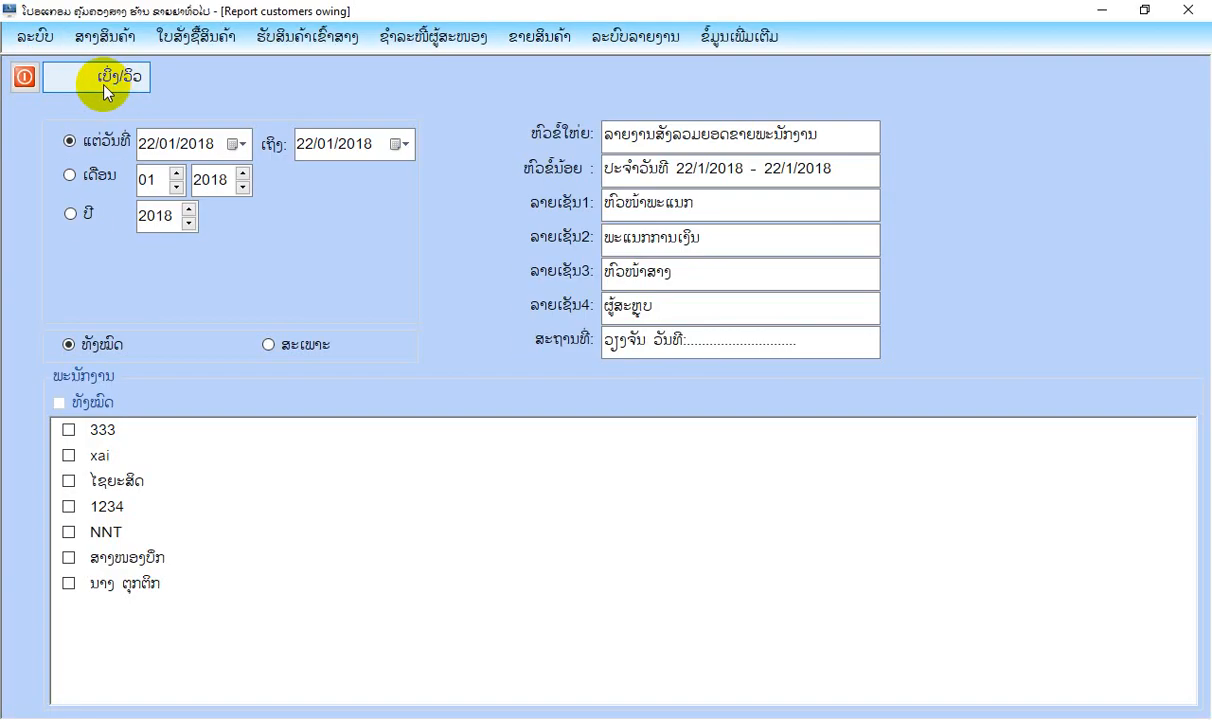
pyautogui.click(104, 80)
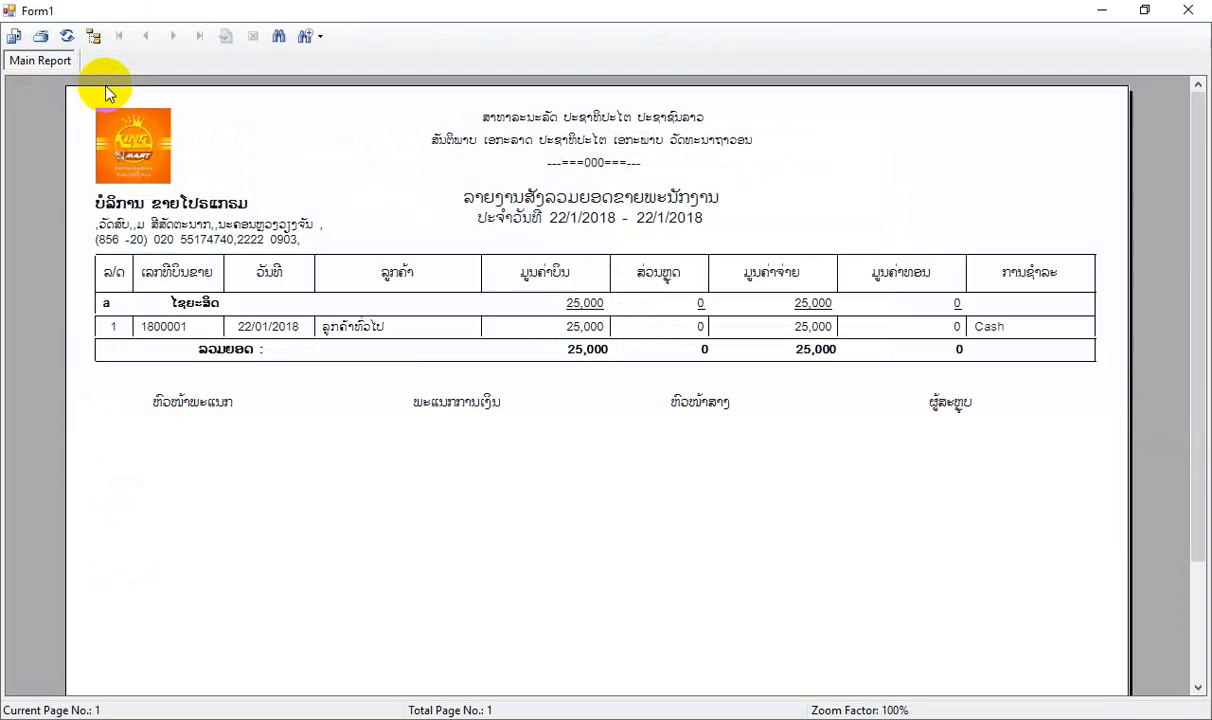
pyautogui.click(1188, 10)
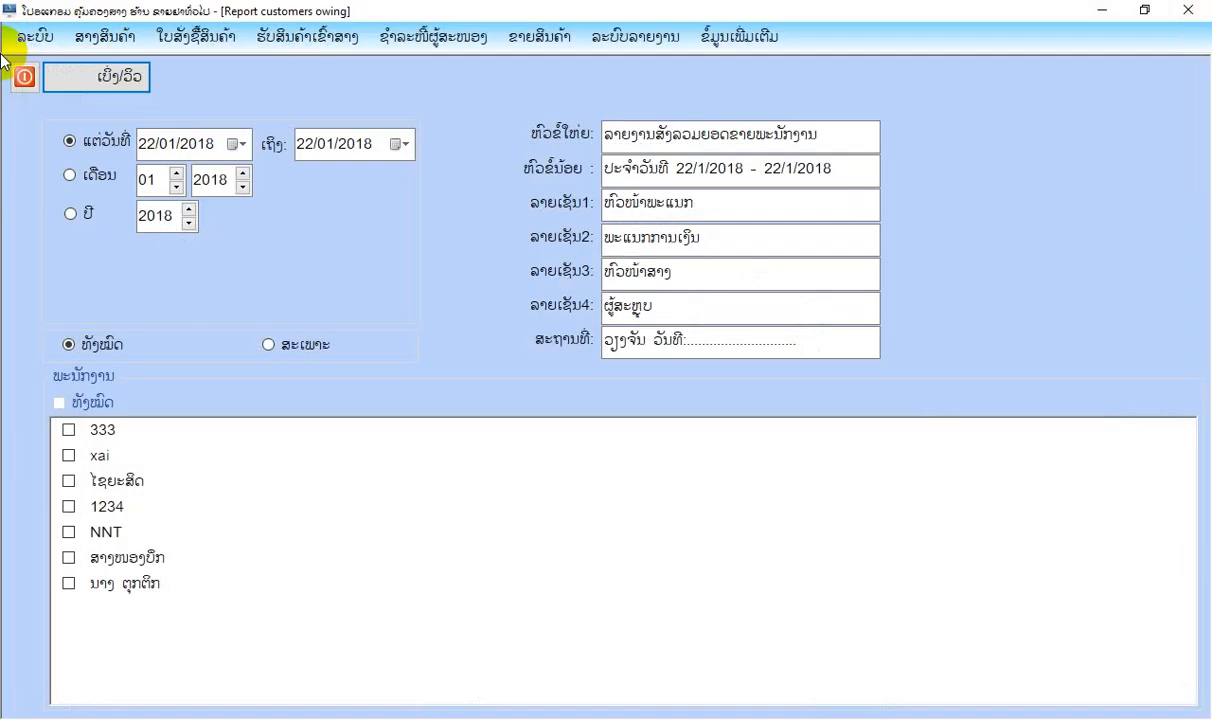
pyautogui.click(22, 72)
# Preview the sales report by product category (ລາຍງານຕາມປະເພດສິນຄ້າ) for all products on 22/01/2018, and close the preview.
pyautogui.click(578, 50)
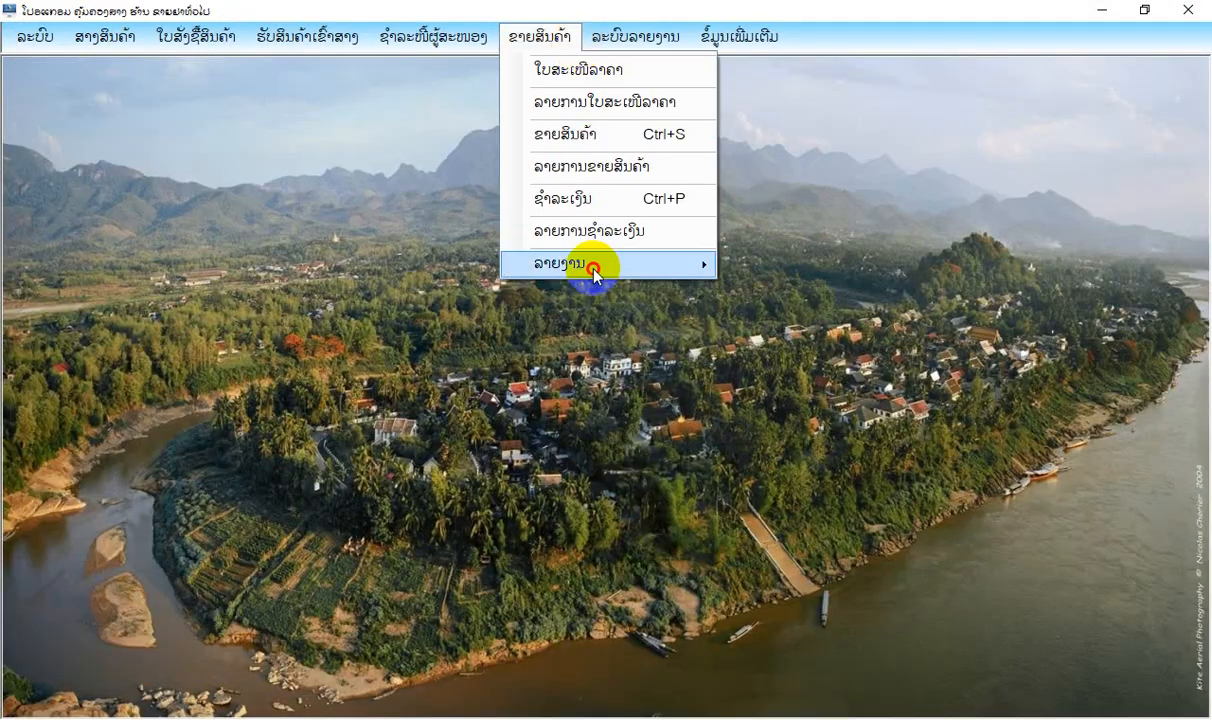
pyautogui.click(590, 263)
pyautogui.click(901, 352)
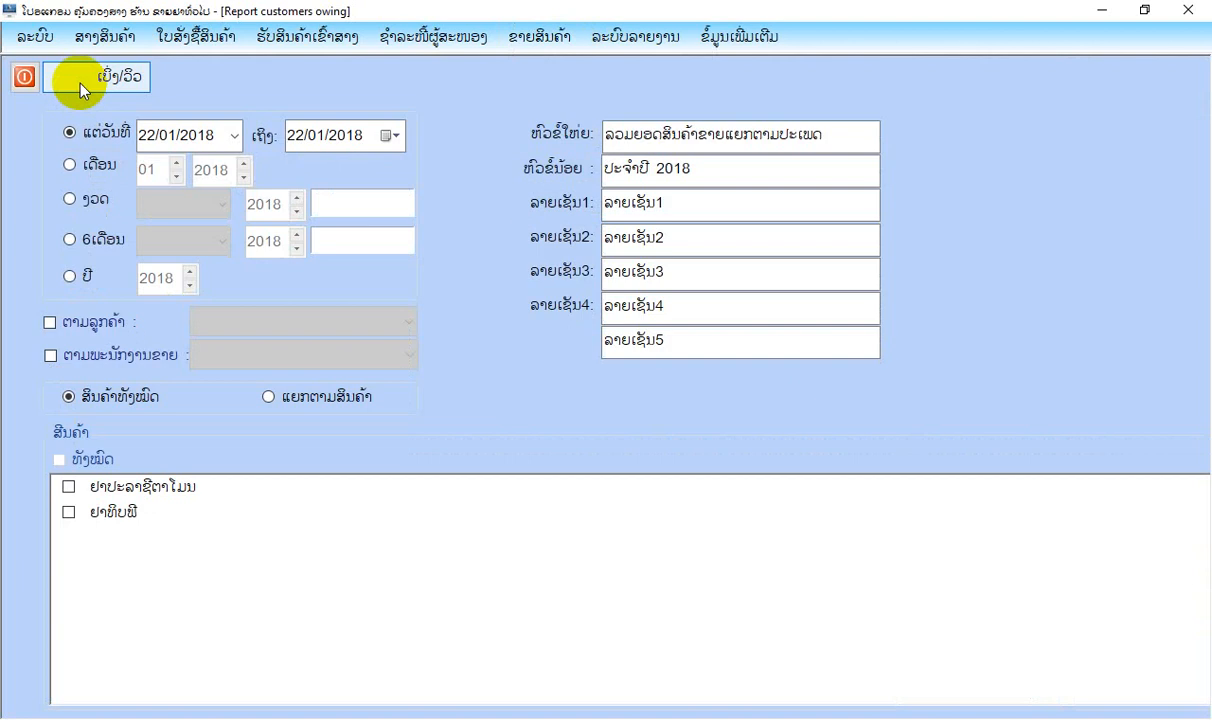
pyautogui.click(76, 79)
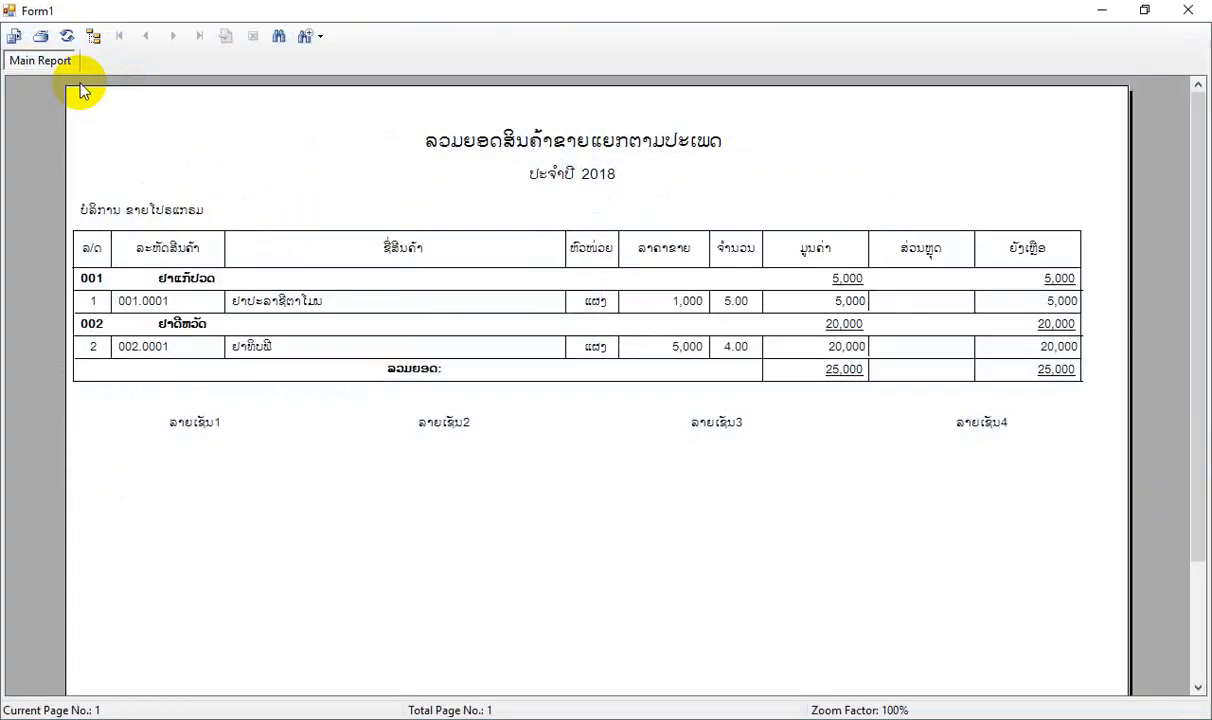
pyautogui.click(1188, 10)
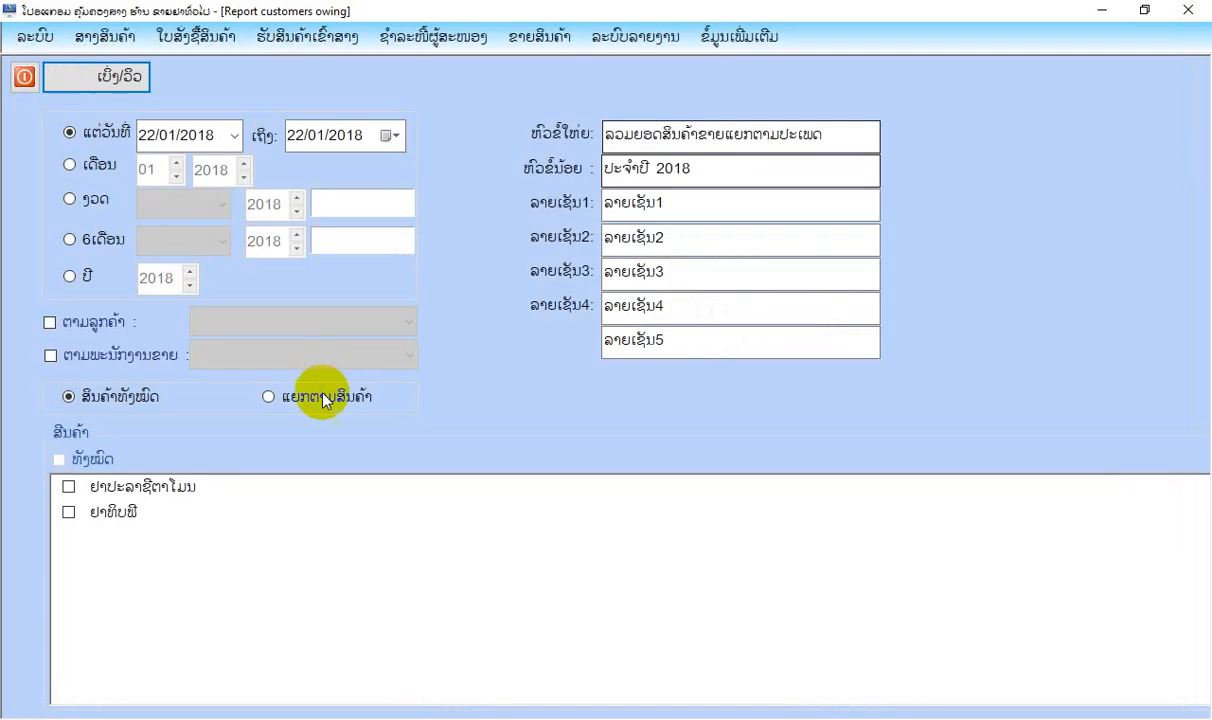
# Restrict the category sales report to the product ຢາປະລາຊີຕາໂມນ, preview it, and close the report and its form.
pyautogui.click(310, 396)
pyautogui.click(67, 488)
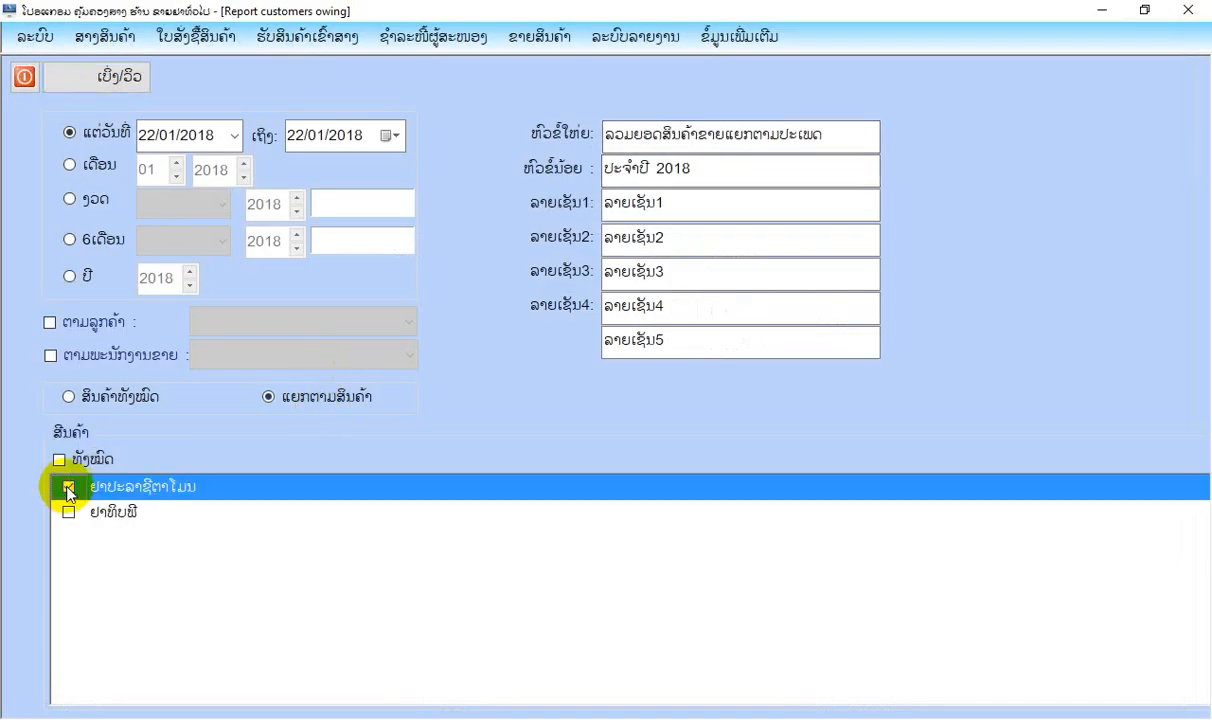
pyautogui.click(118, 80)
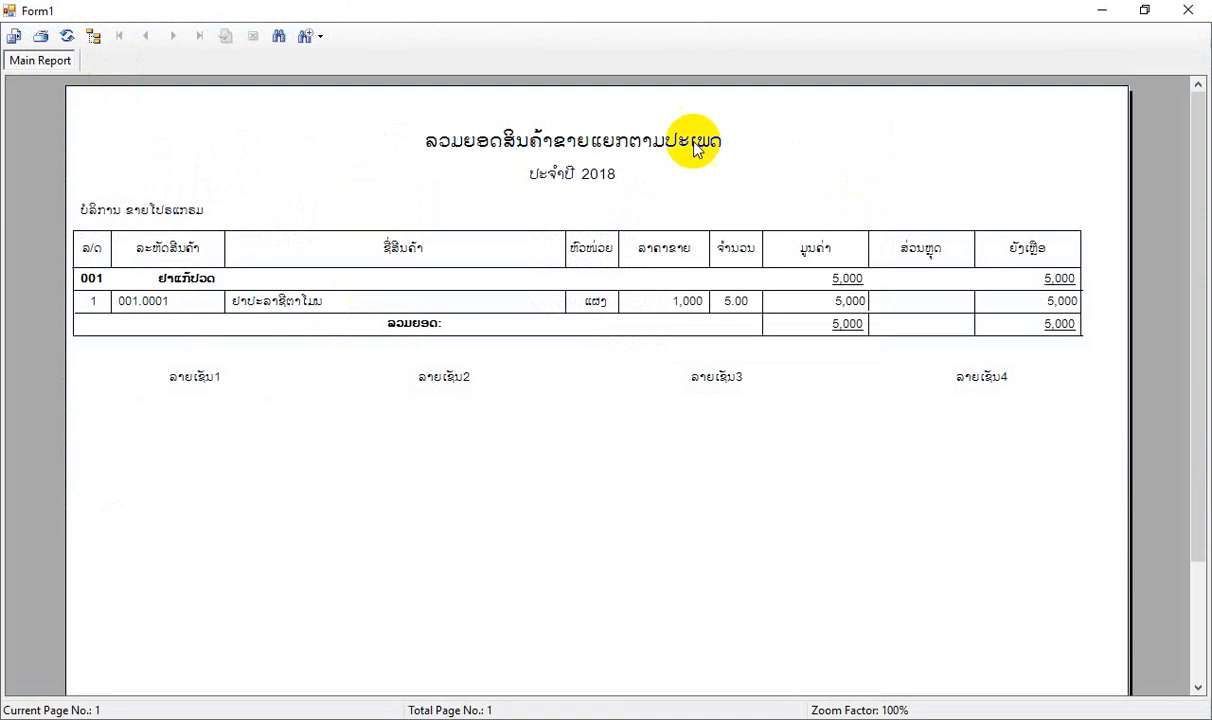
pyautogui.click(1188, 10)
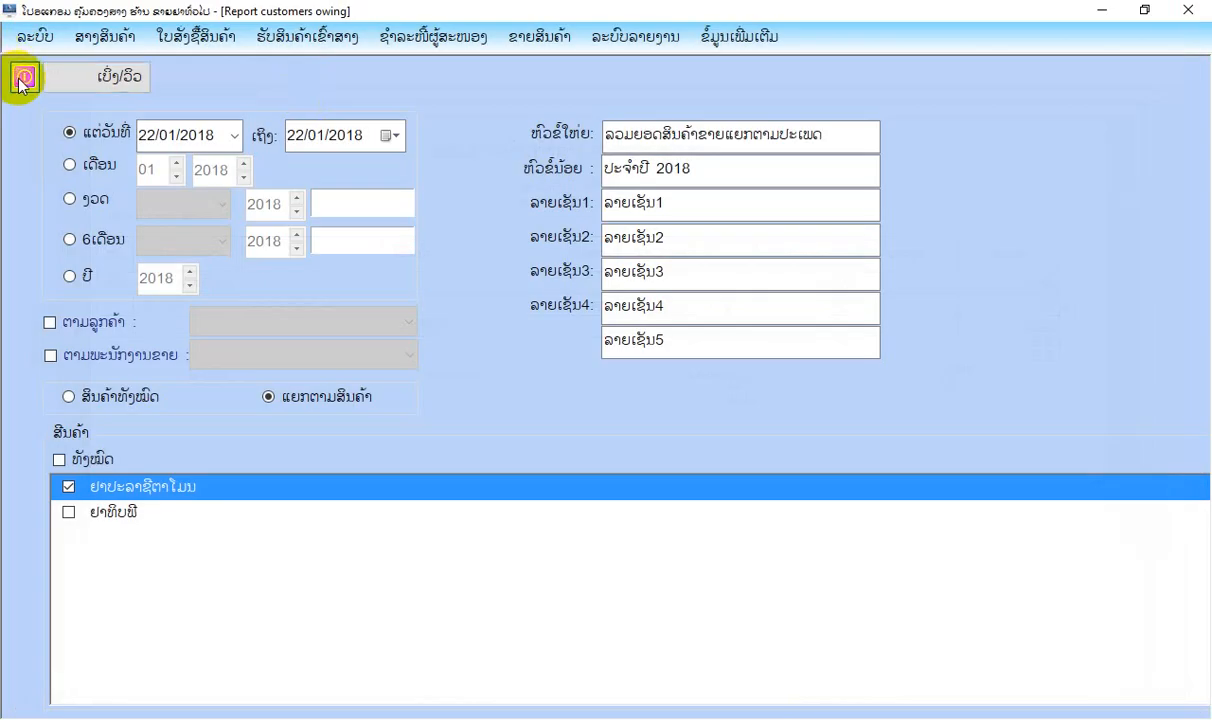
pyautogui.click(23, 79)
# Preview the best-selling products report (ລາຍງານສັງລວມສິນຄ້າຂາຍດີ) for the top 10 by quantity on 22/01/2018, and close the preview.
pyautogui.click(562, 36)
pyautogui.moveTo(630, 263)
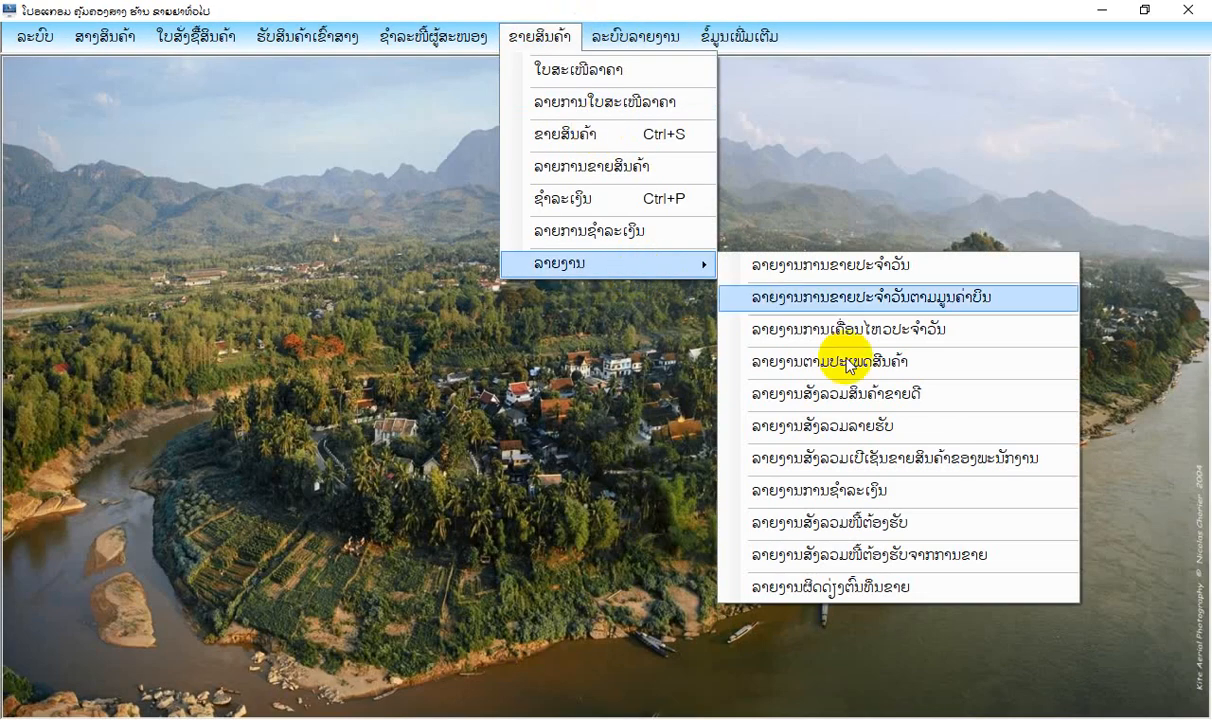
pyautogui.click(840, 393)
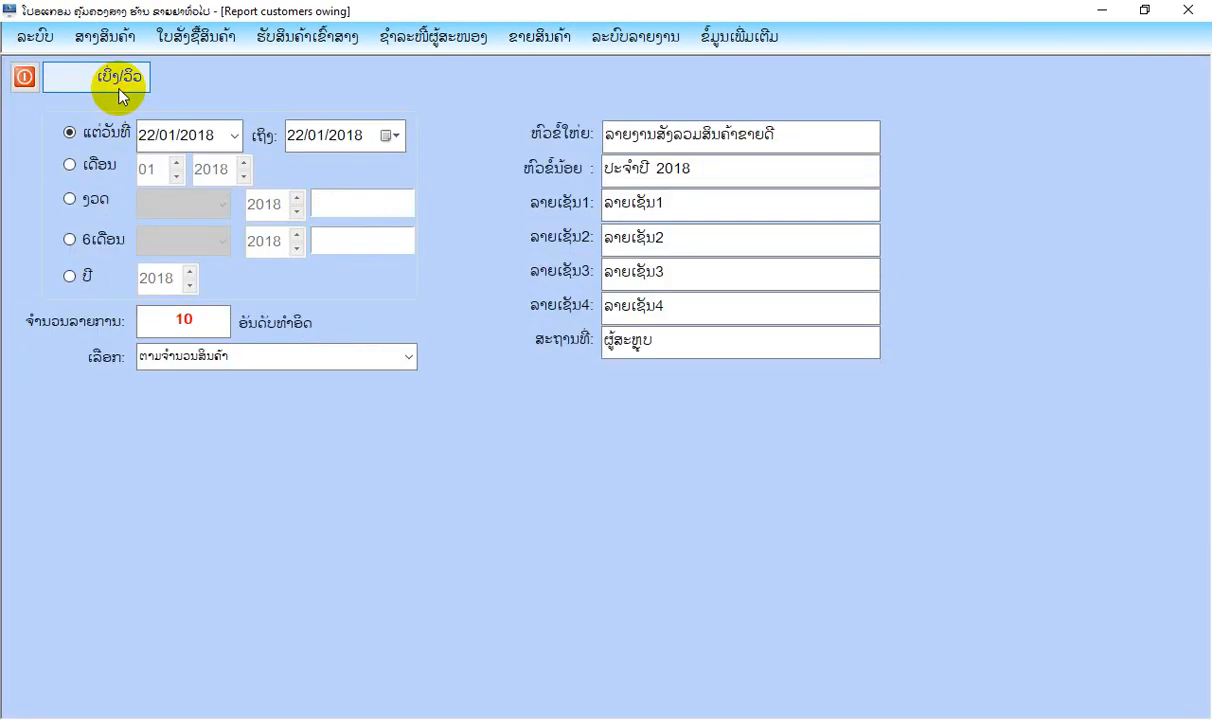
pyautogui.click(118, 95)
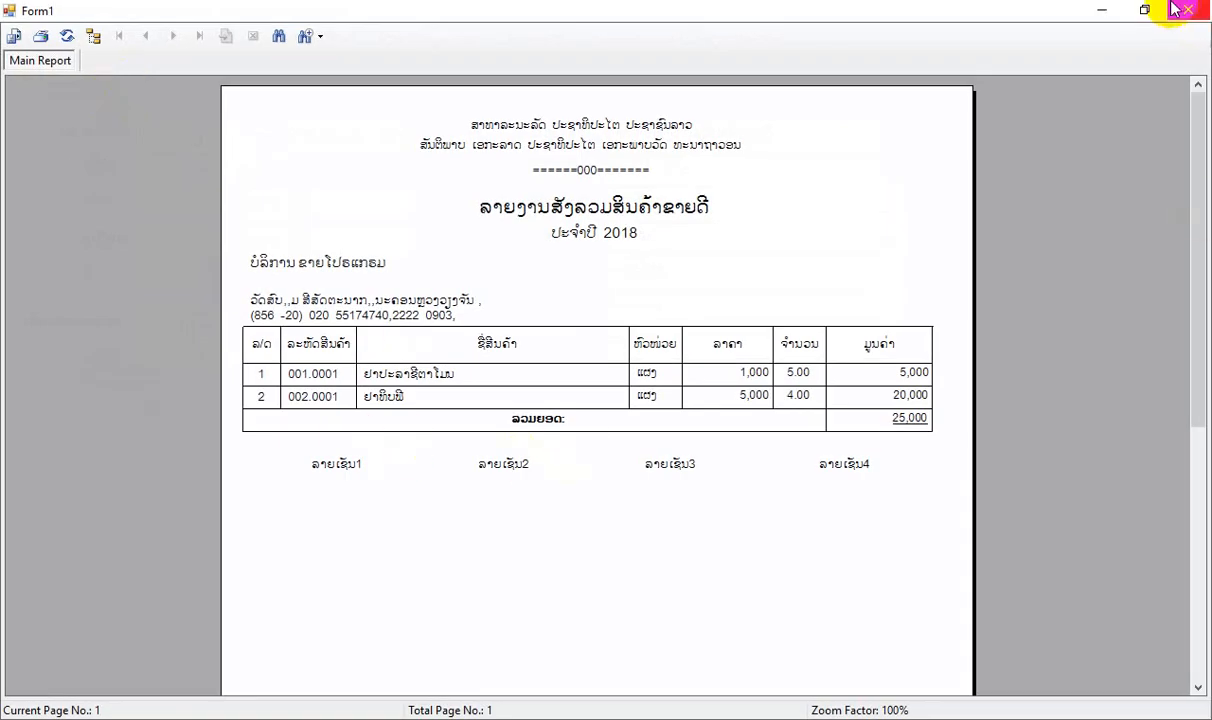
pyautogui.click(1173, 8)
# Rank the best-selling products report by value (ຕາມມູນຄ່າເງິນ), preview it, and close the preview.
pyautogui.click(374, 353)
pyautogui.click(414, 357)
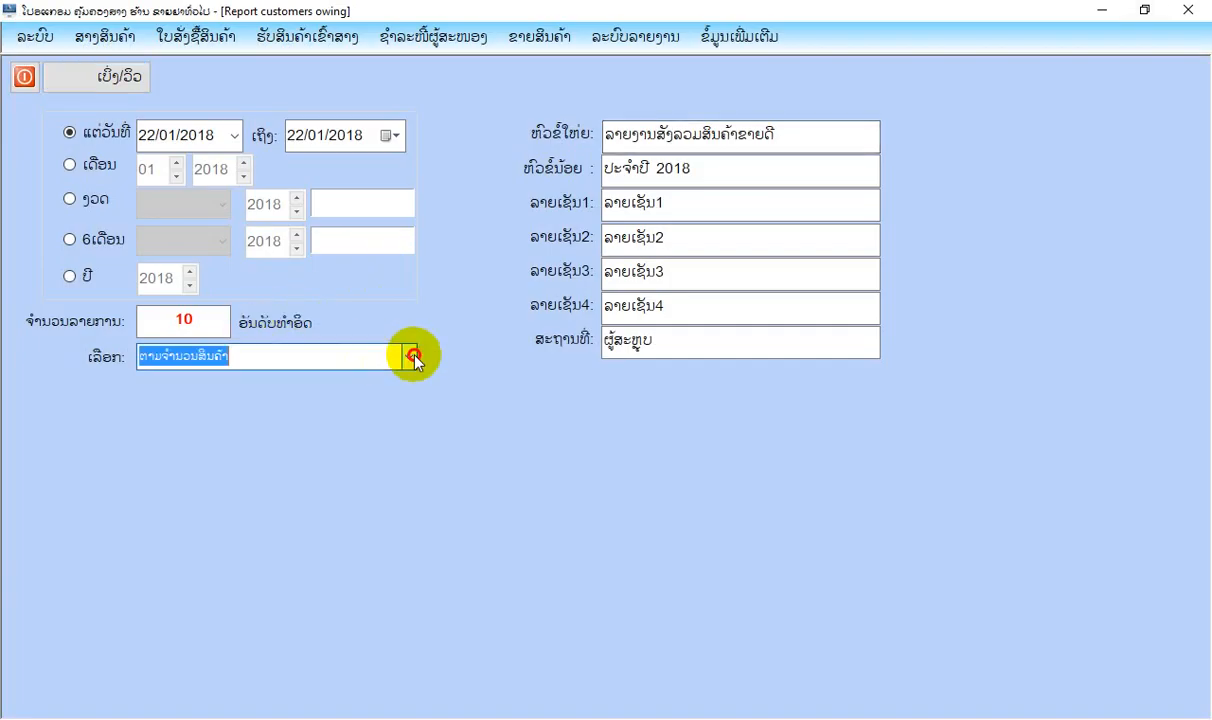
pyautogui.click(320, 398)
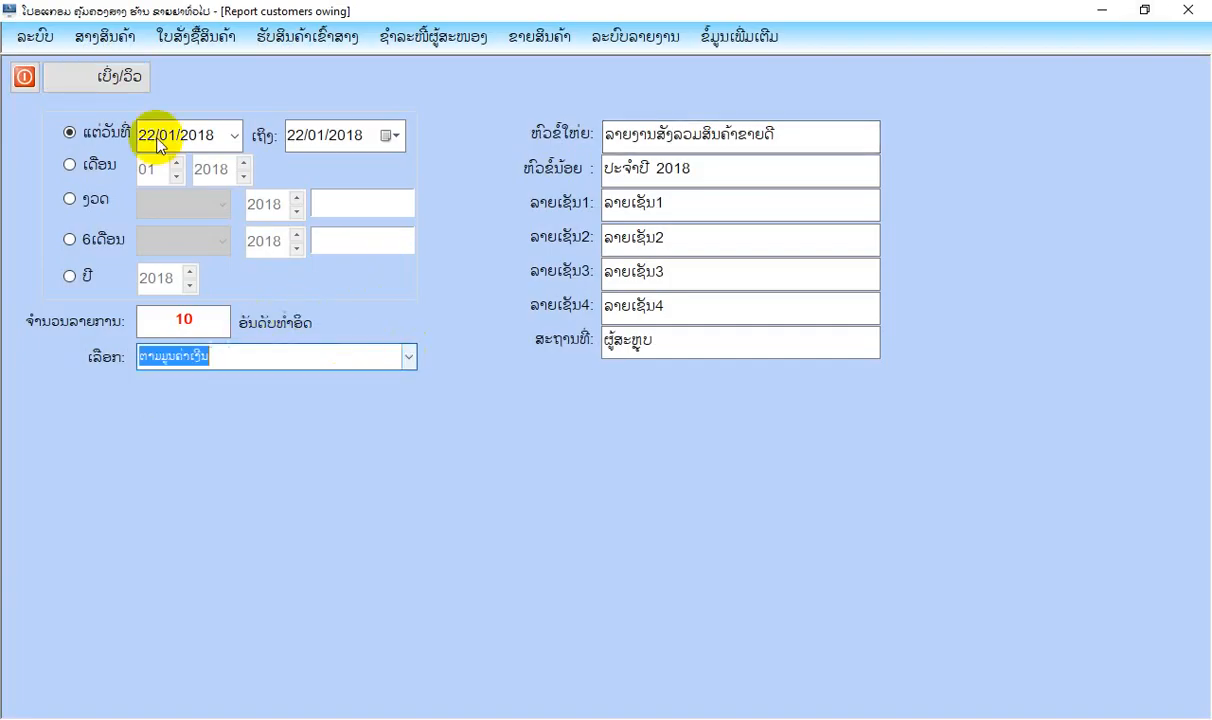
pyautogui.click(138, 84)
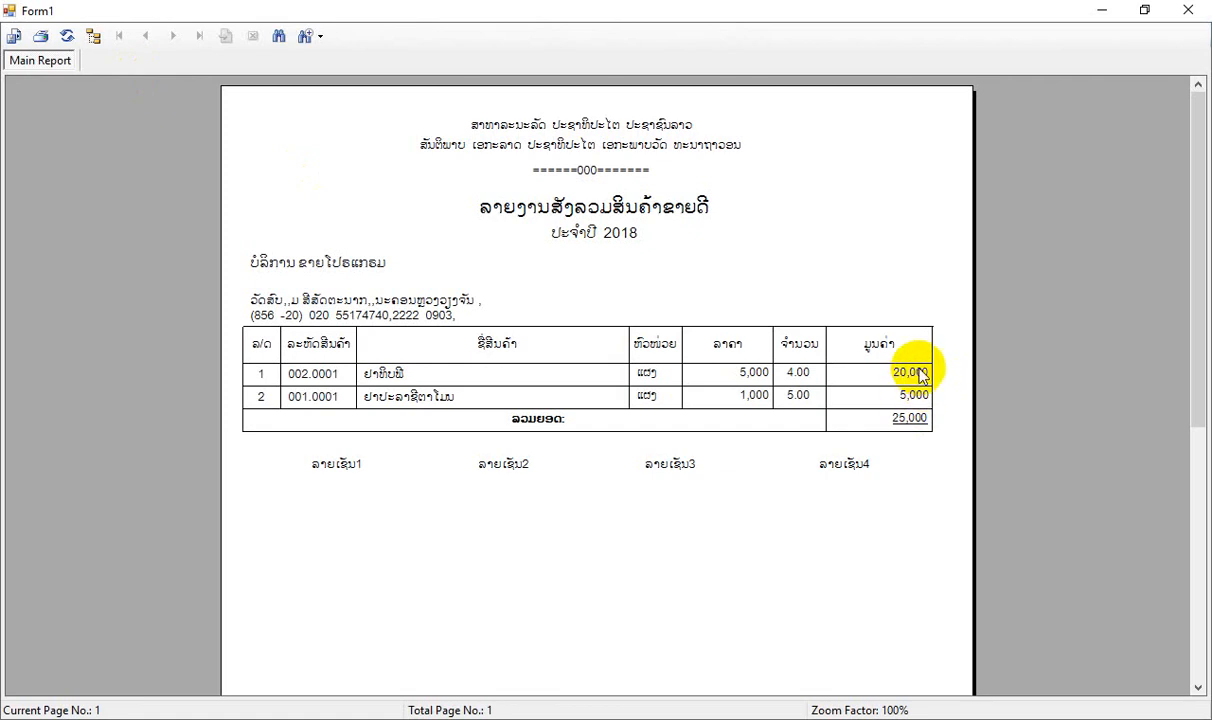
pyautogui.click(1188, 10)
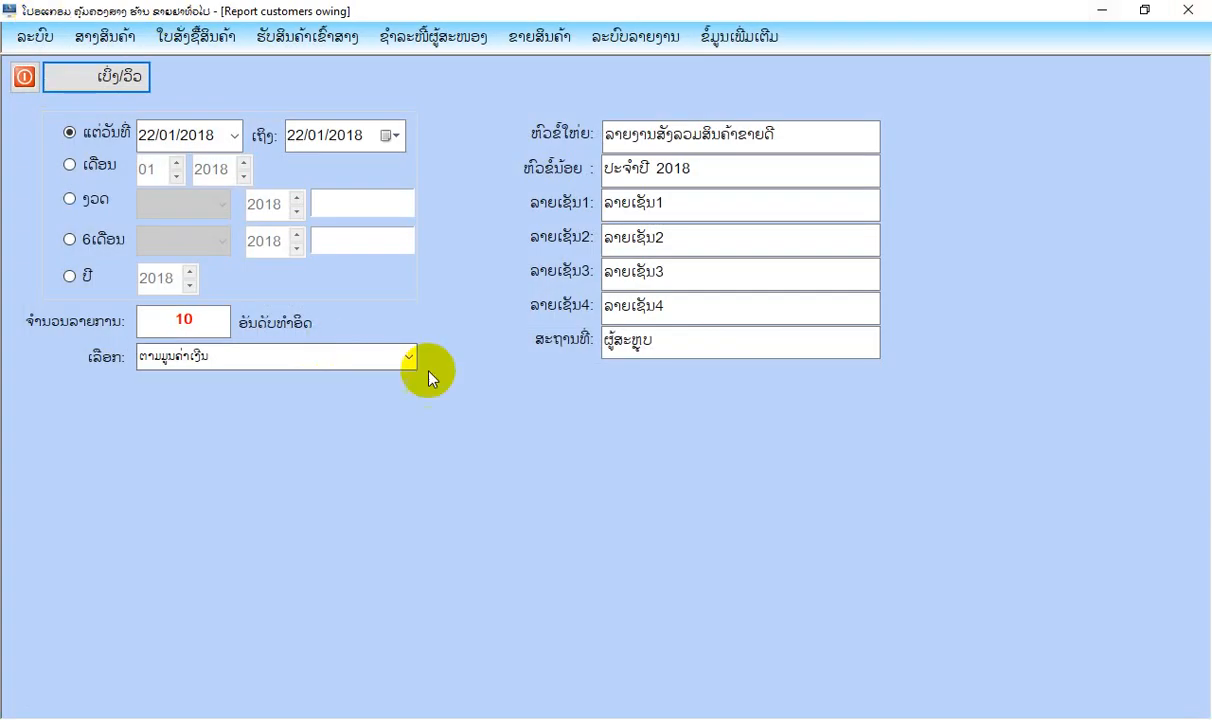
# Switch the best-selling products ranking back to quantity (ຕາມຈຳນວນສິນຄ້າ), preview it again, and close the report and its form.
pyautogui.click(406, 354)
pyautogui.click(306, 384)
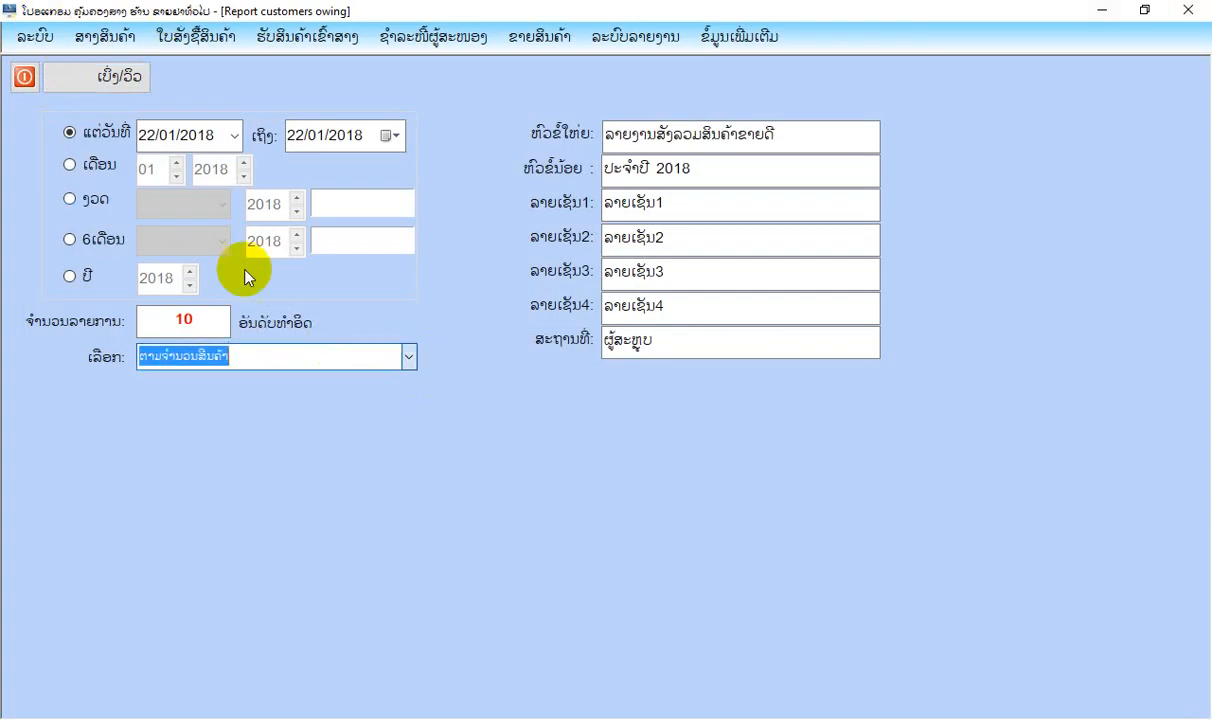
pyautogui.click(119, 90)
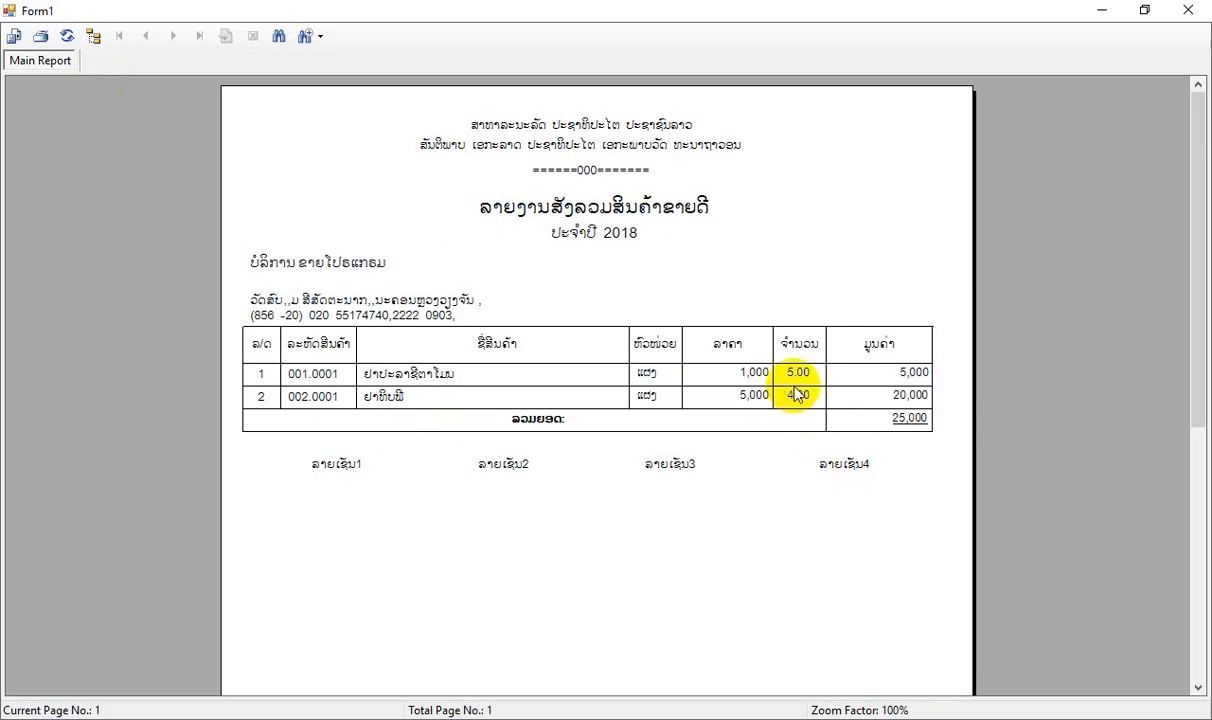
pyautogui.click(1194, 13)
pyautogui.click(18, 80)
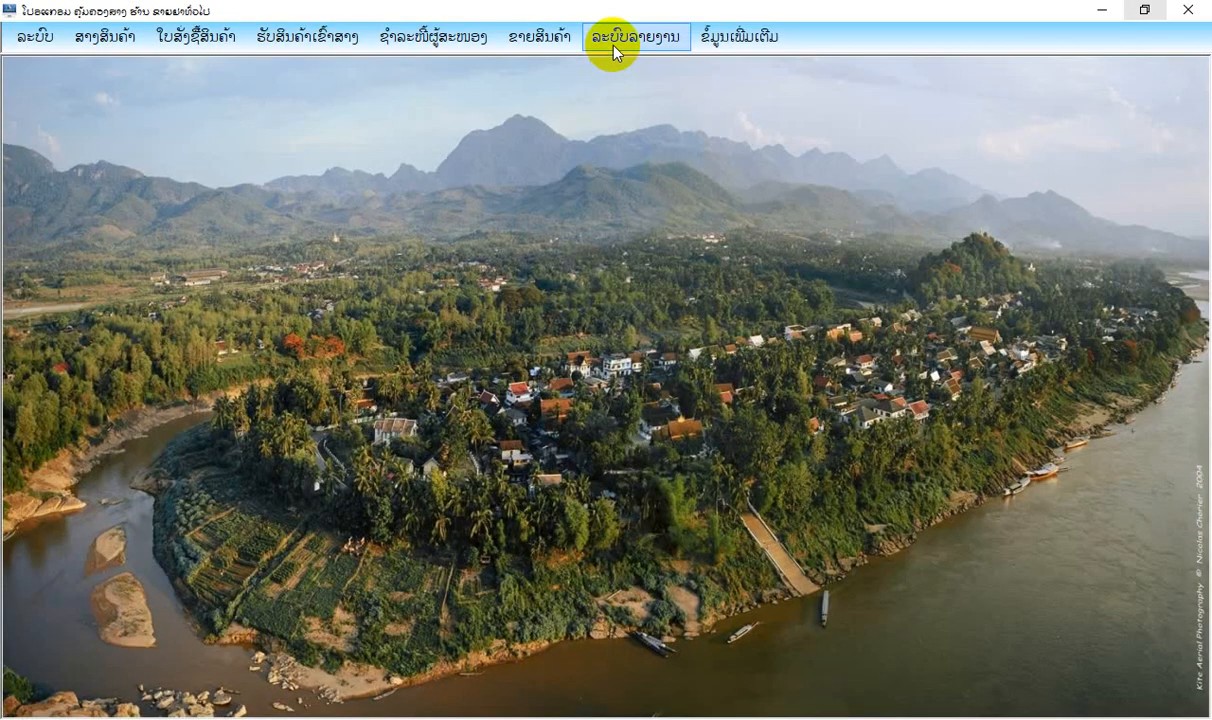
# Preview the revenue summary report (ລາຍງານສັງລວມລາຍຮັບ) for all products on 22/01/2018, and close the report and its form.
pyautogui.click(620, 40)
pyautogui.click(540, 37)
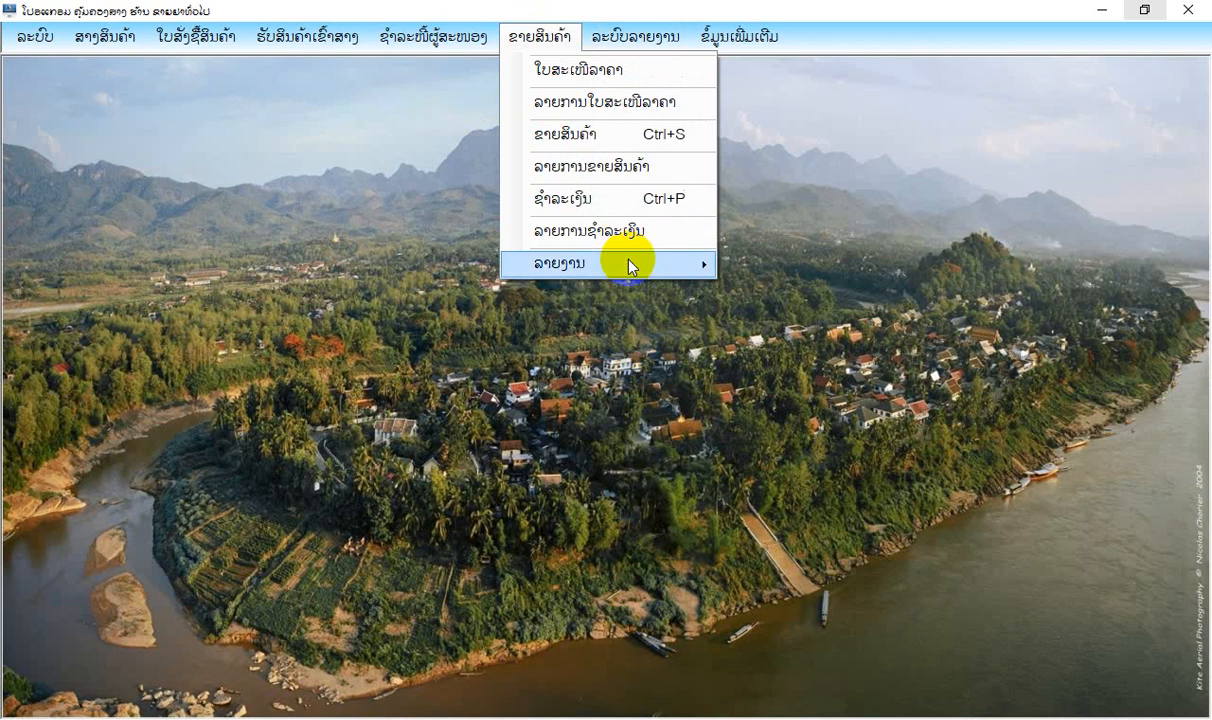
pyautogui.moveTo(595, 245)
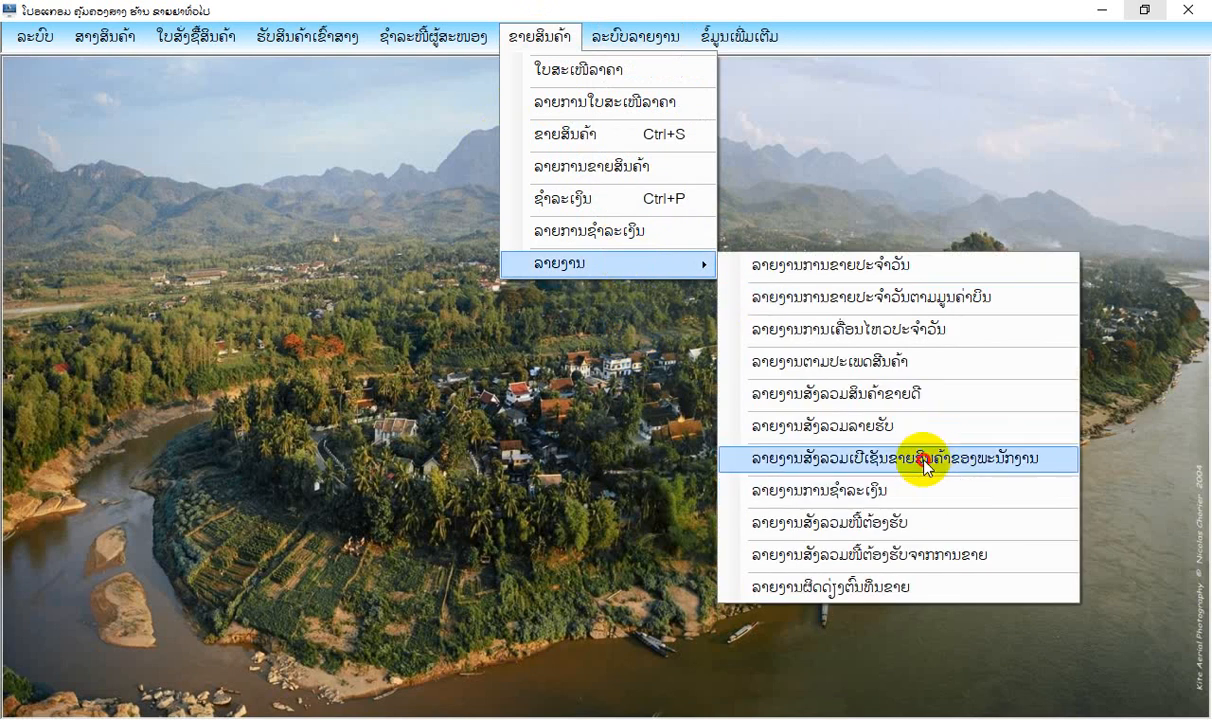
pyautogui.click(835, 425)
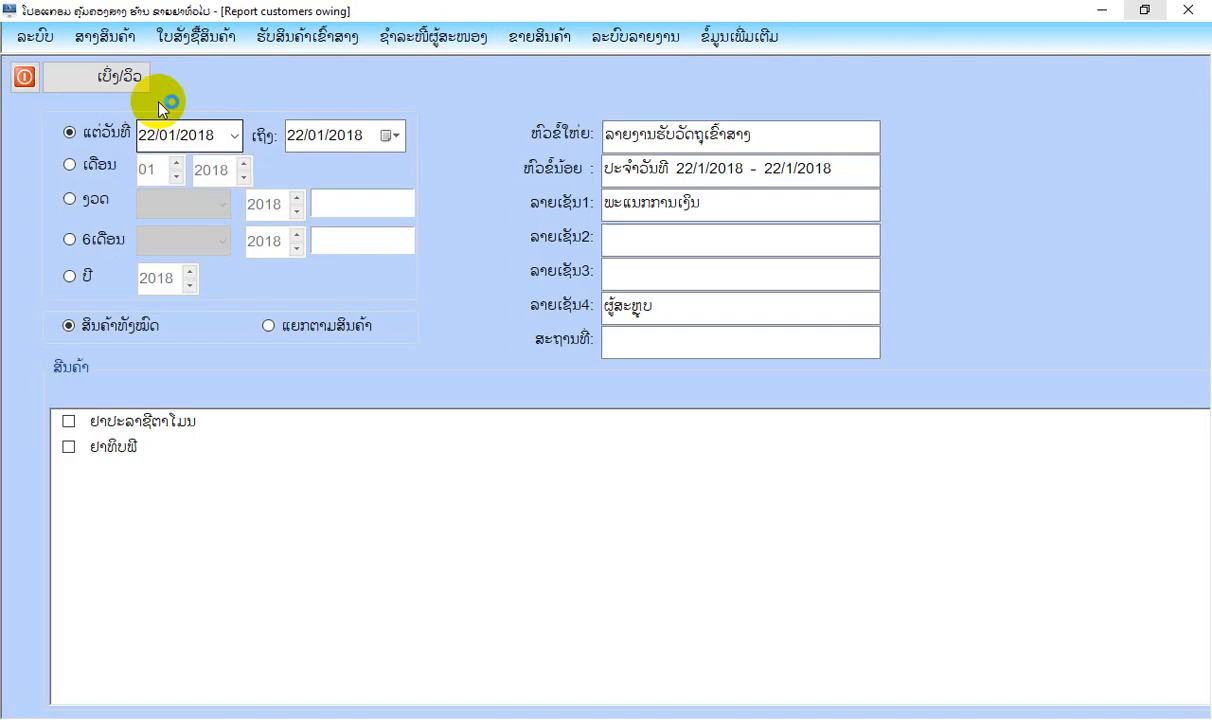
pyautogui.click(113, 88)
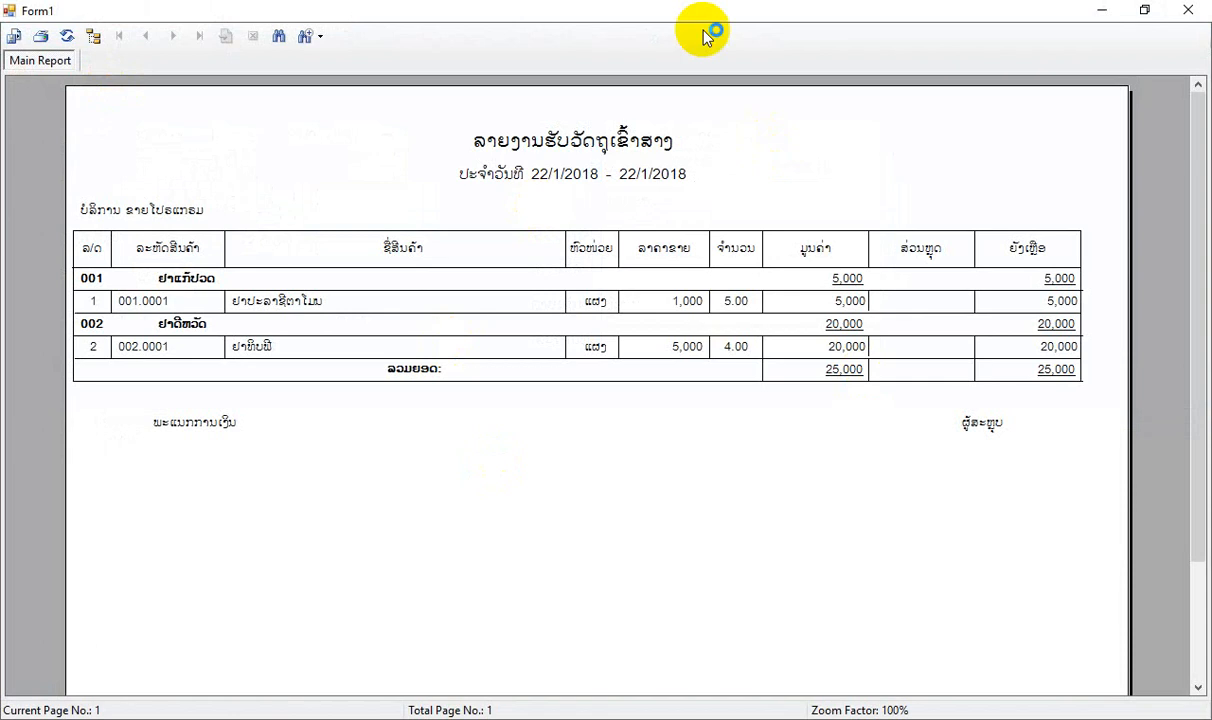
pyautogui.click(1190, 12)
pyautogui.click(27, 152)
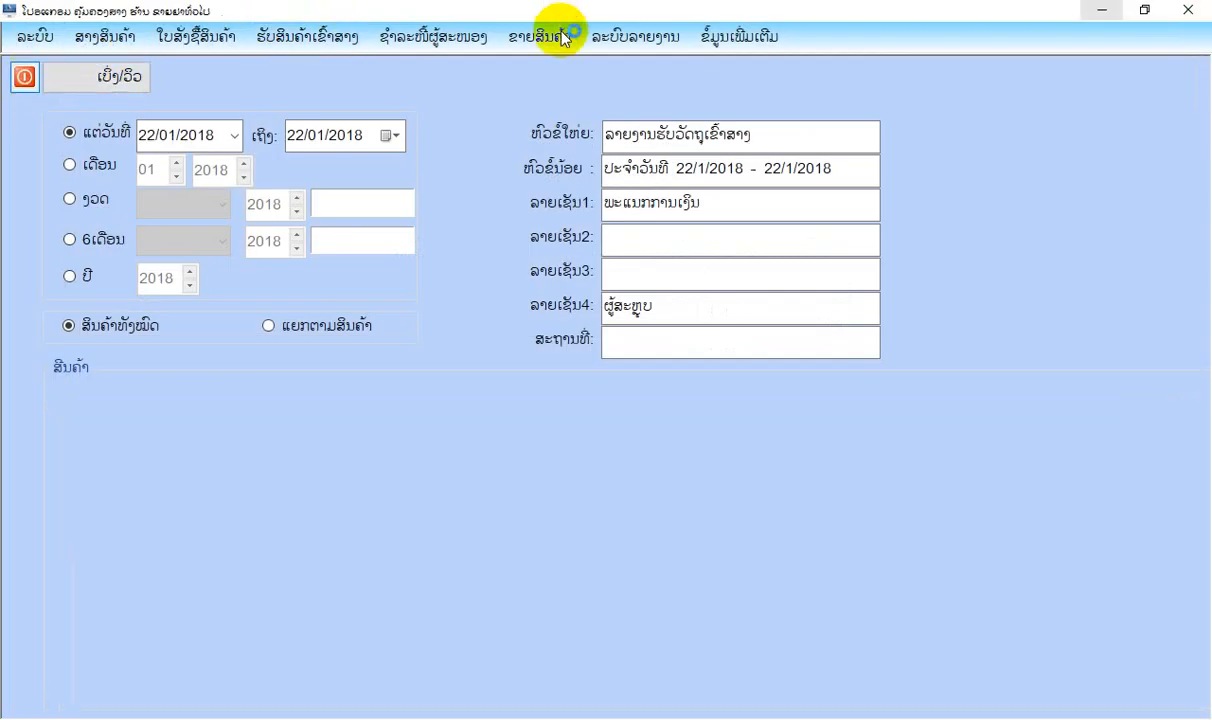
# Preview the staff sales percentage report (ລາຍງານສັງລວມເປີເຊັນຂາຍສິນຄ້າຂອງພະນັກງານ) for all employees on 22/01/2018, and close the report and its form.
pyautogui.click(540, 36)
pyautogui.moveTo(636, 263)
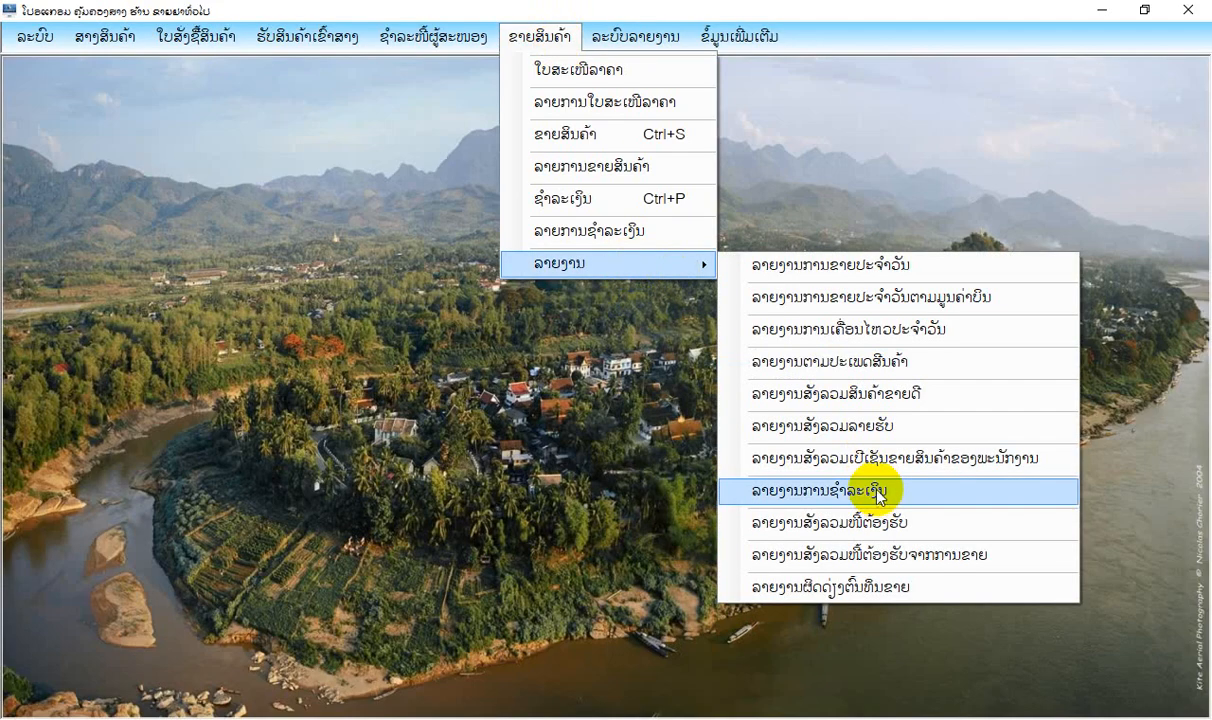
pyautogui.click(800, 461)
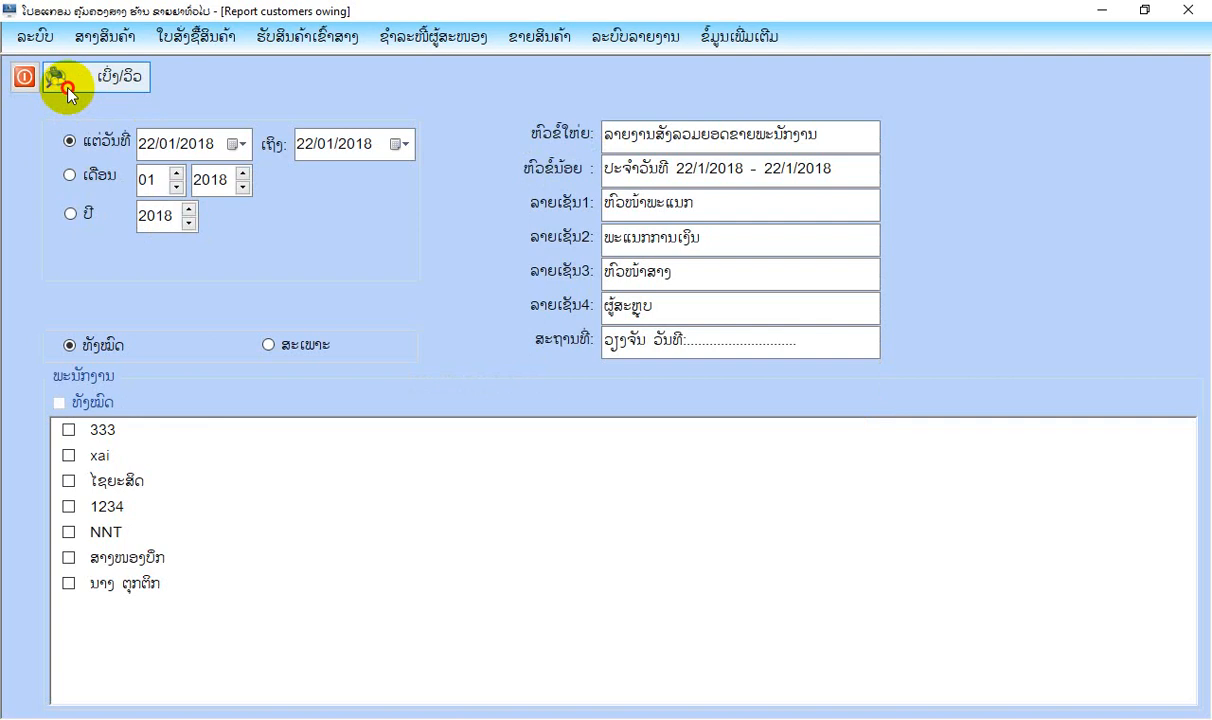
pyautogui.click(66, 88)
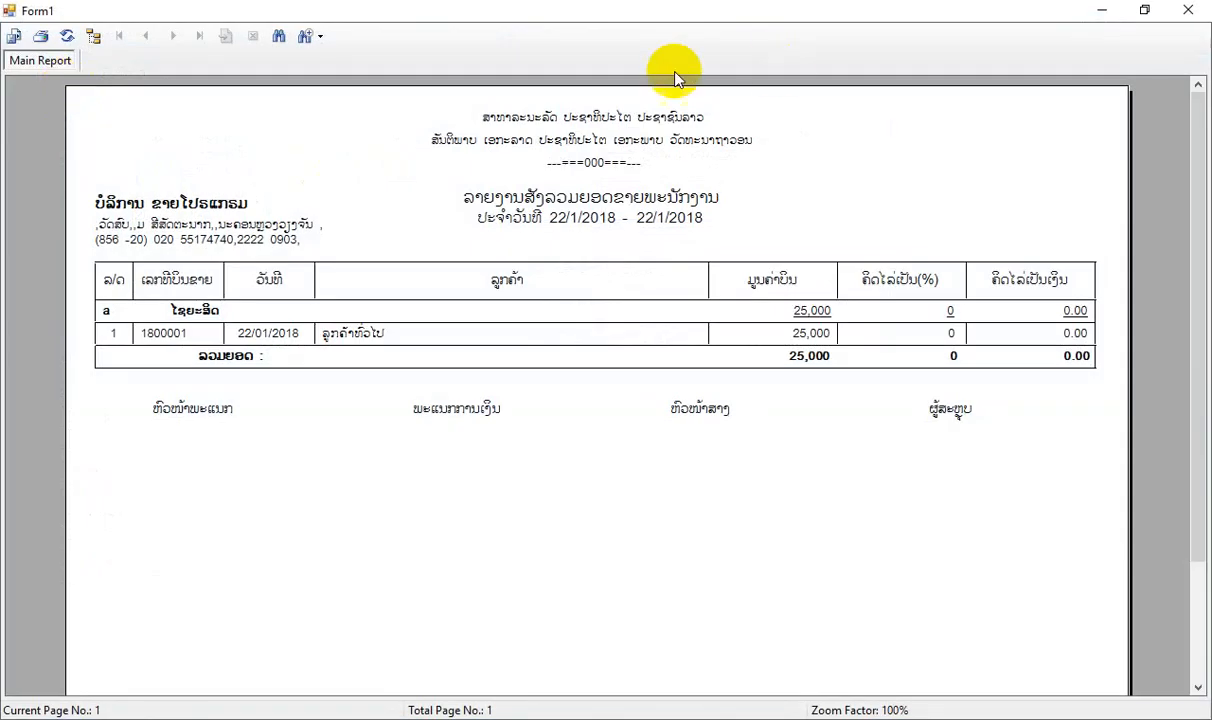
pyautogui.click(1188, 10)
pyautogui.click(28, 76)
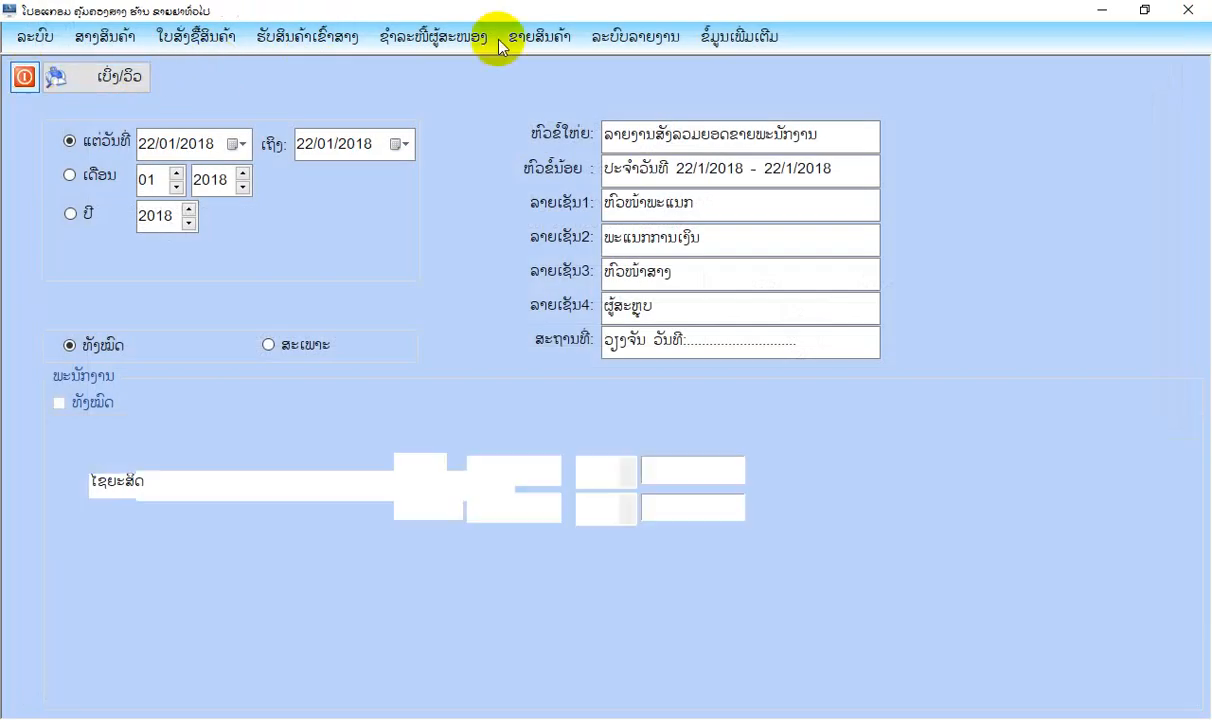
# Preview the payments report (ລາຍງານການຊຳລະເງິນ), examine the bill value and remaining balance, and close the report and its form.
pyautogui.click(537, 36)
pyautogui.moveTo(611, 262)
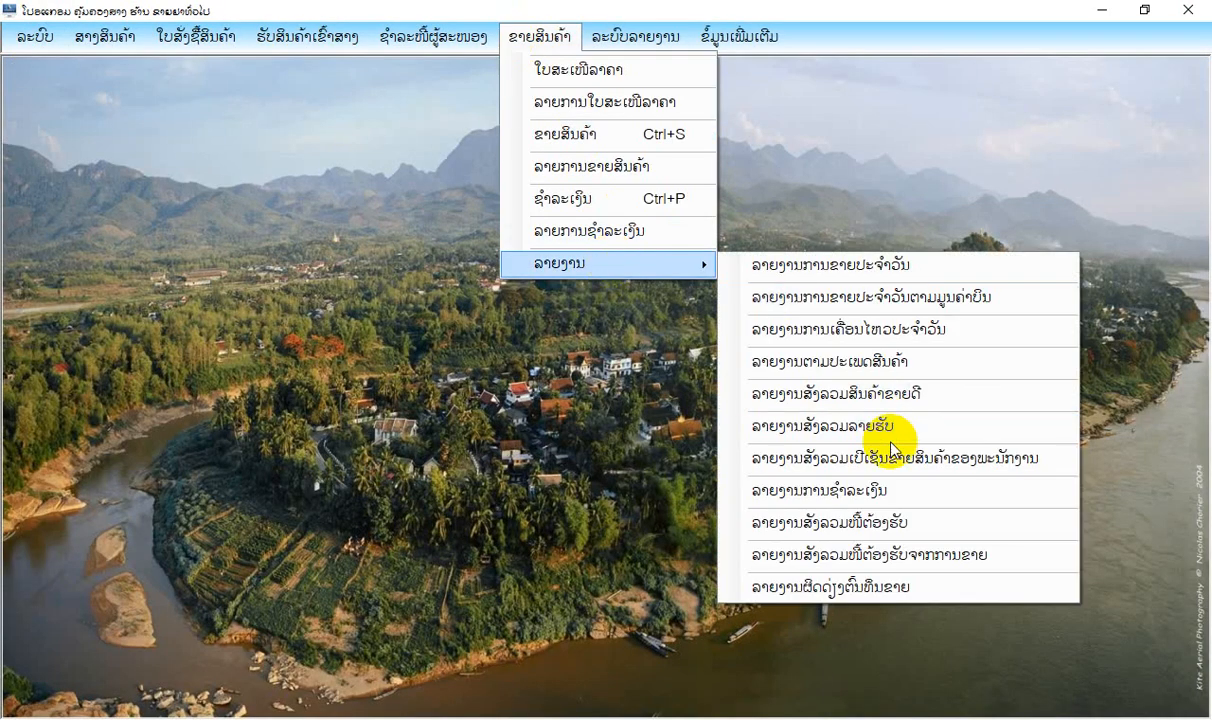
pyautogui.click(805, 490)
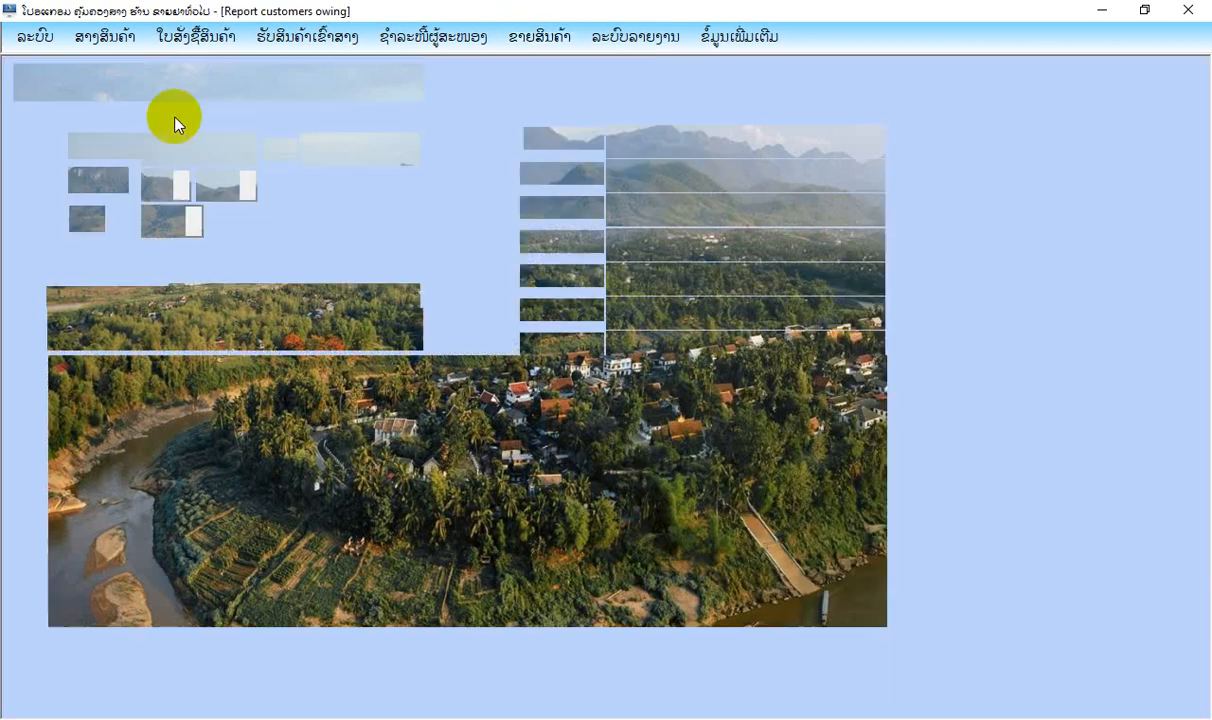
pyautogui.click(97, 78)
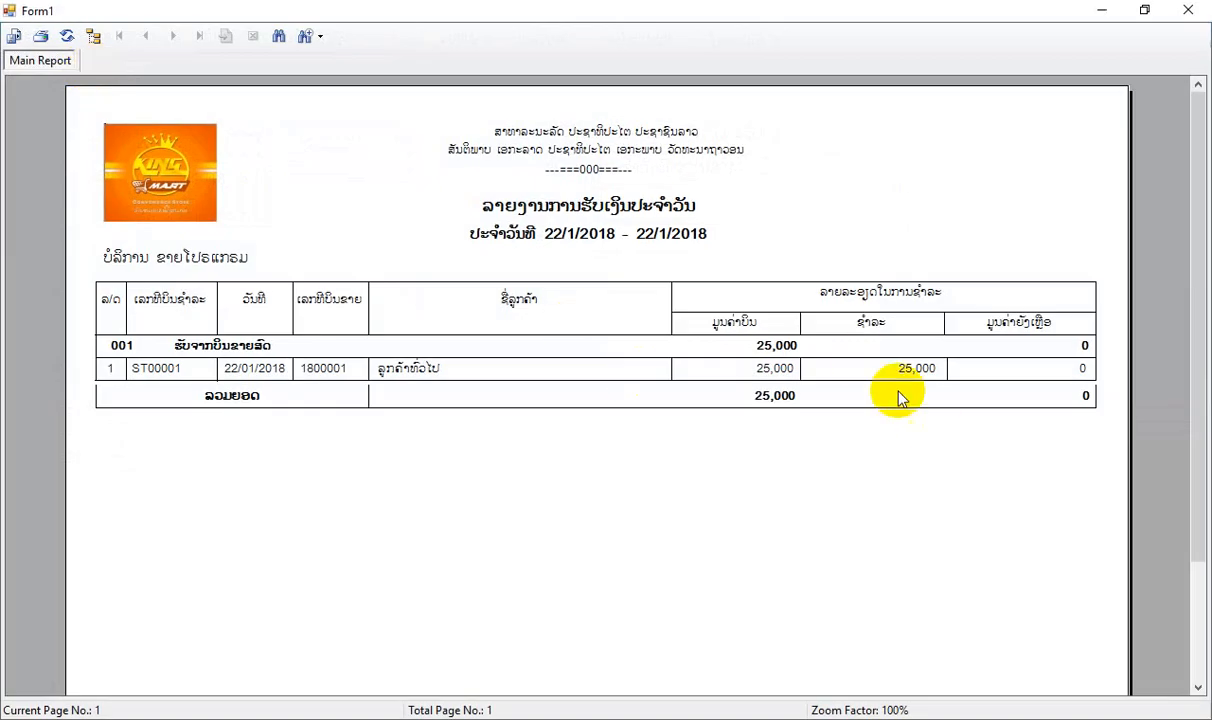
pyautogui.click(785, 368)
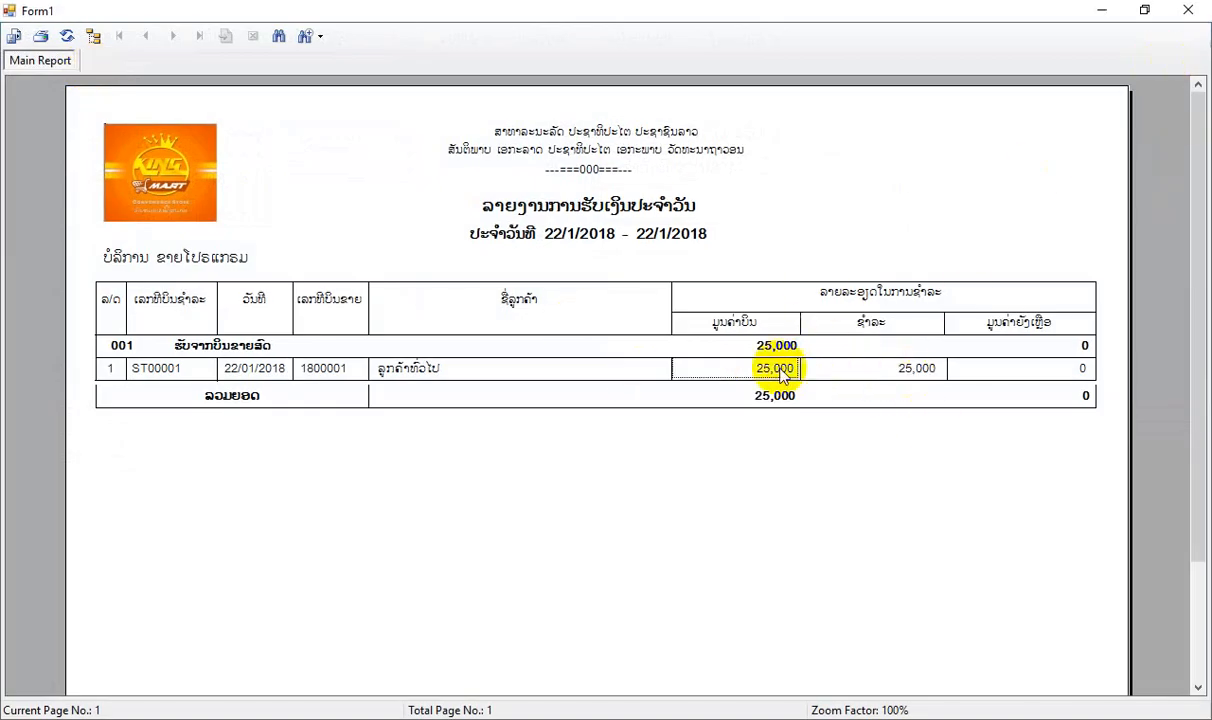
pyautogui.click(1041, 370)
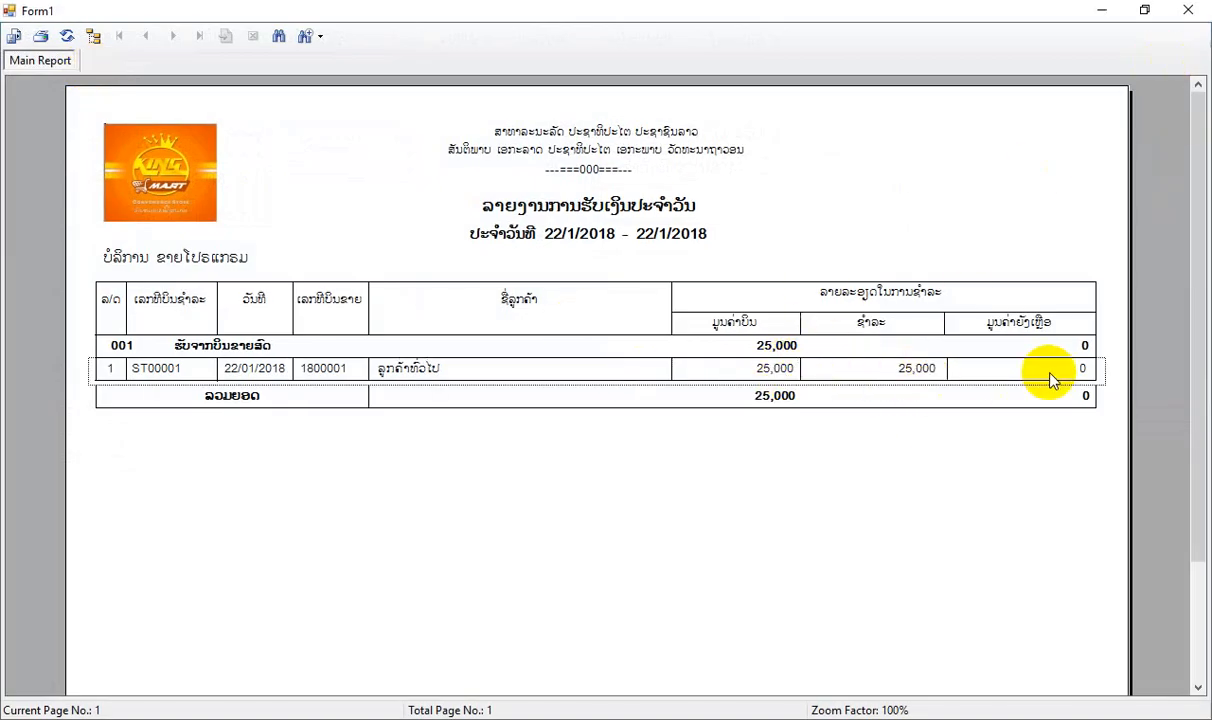
pyautogui.click(1185, 11)
pyautogui.click(26, 78)
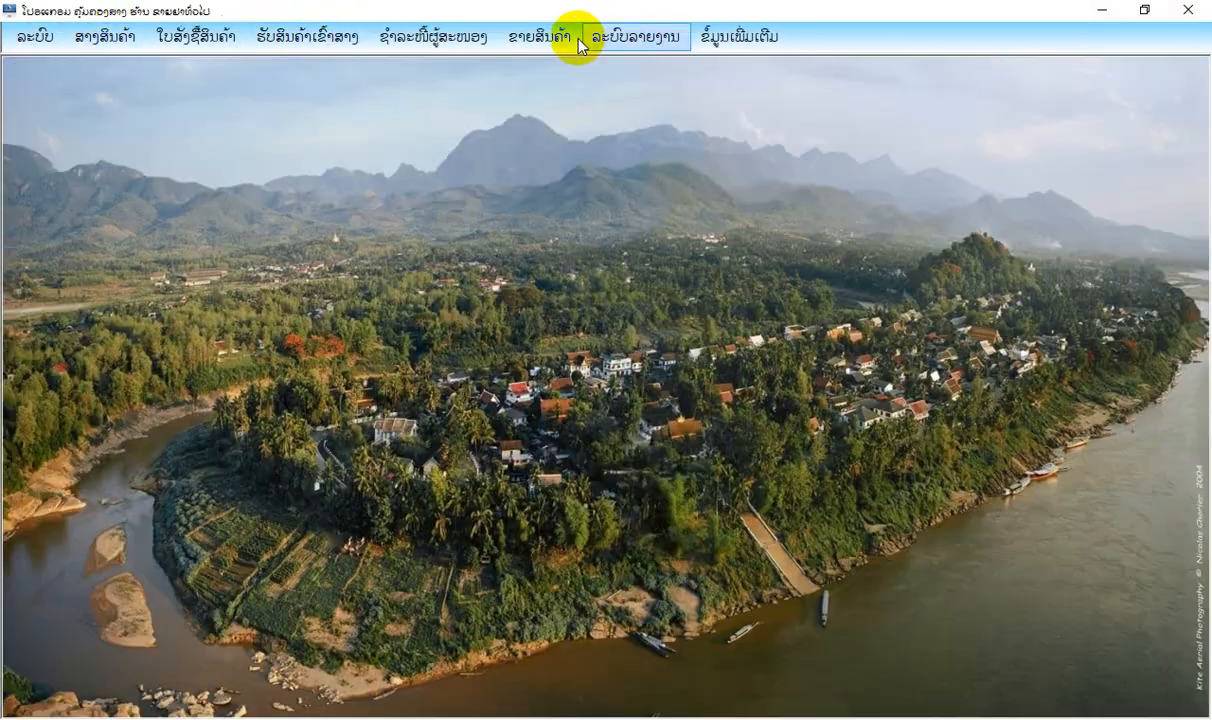
# Preview the cost-versus-sales difference report (ລາຍງານຜິດດ່ຽງຕົ້ນທຶນຂາຍ), and close the report and its form.
pyautogui.click(560, 36)
pyautogui.moveTo(609, 262)
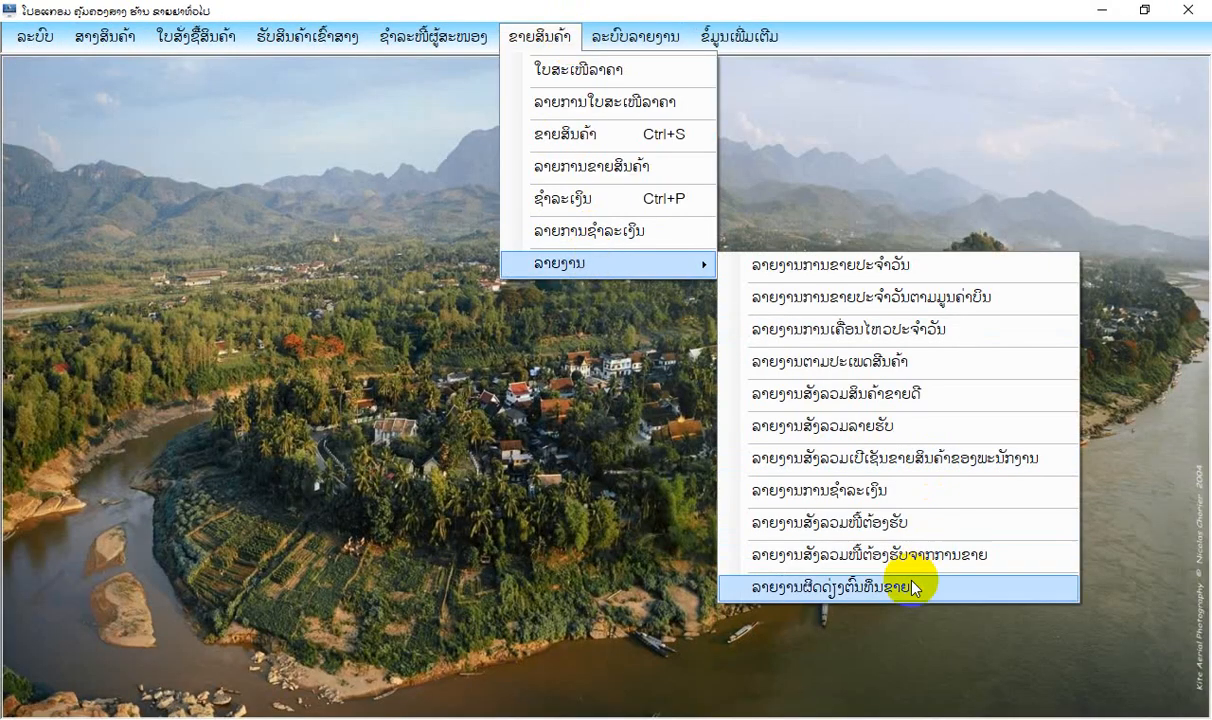
pyautogui.click(912, 588)
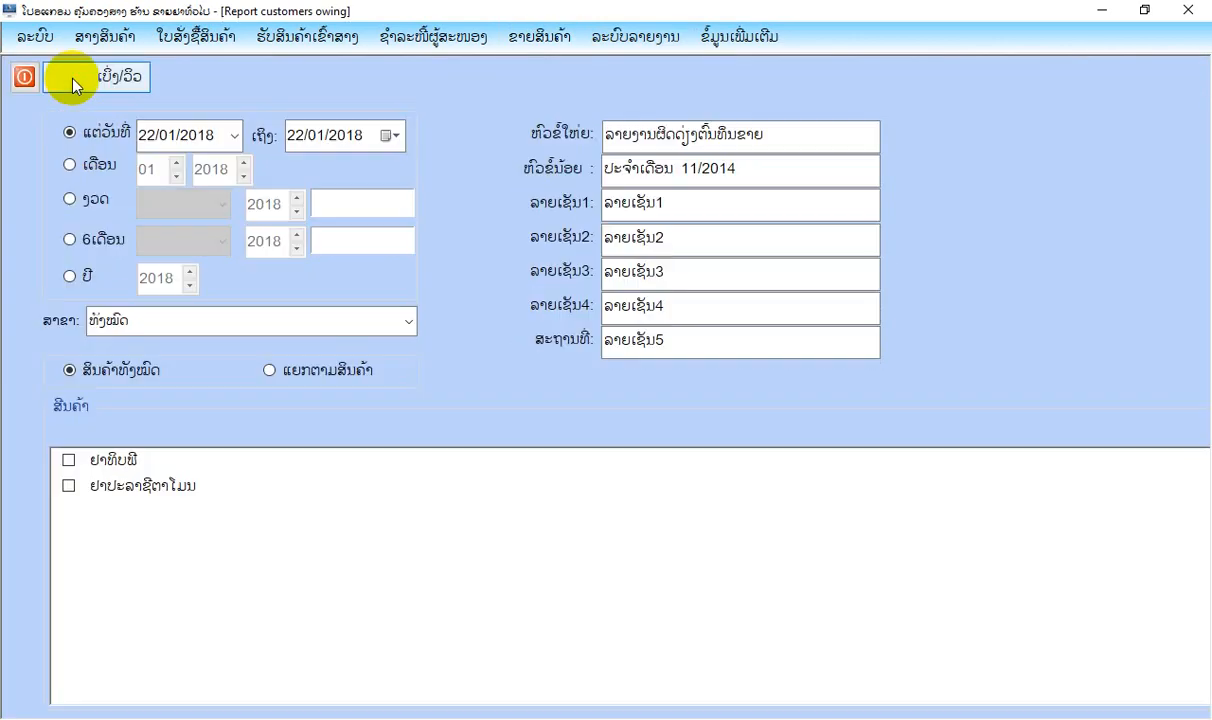
pyautogui.click(68, 74)
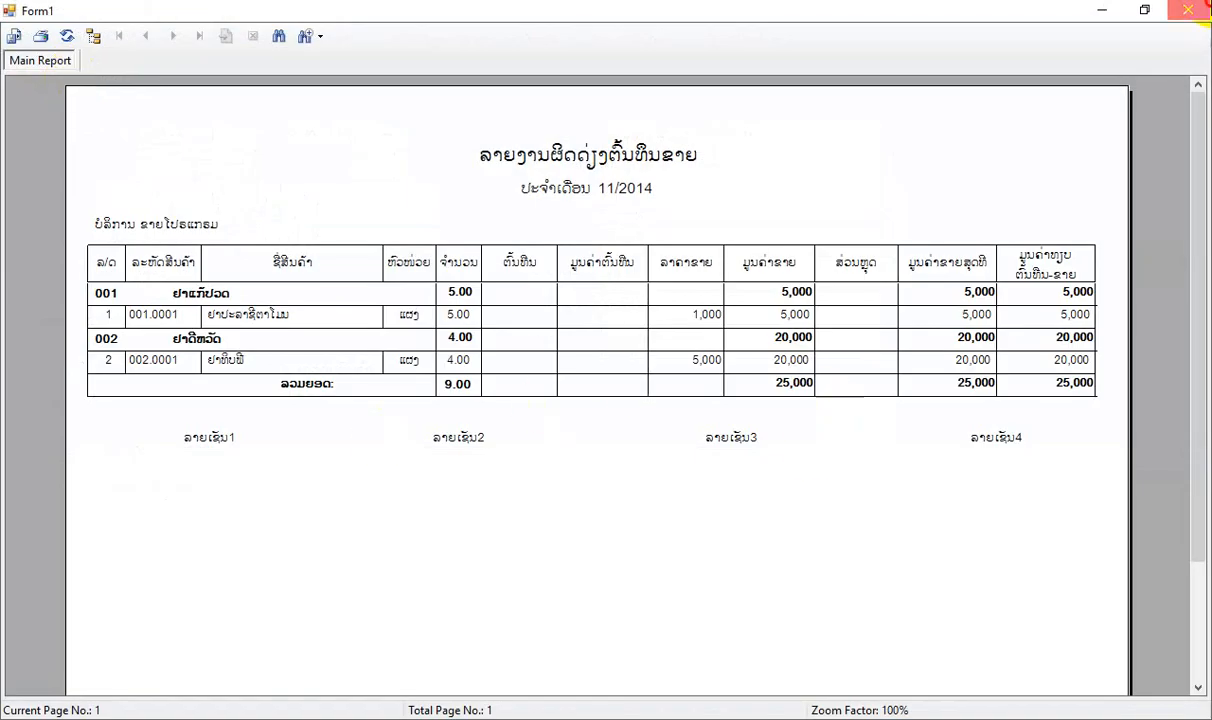
pyautogui.click(1188, 10)
pyautogui.click(24, 72)
# Start a new product sale and add ຢາປະລາຊີຕາໂມນ and ຢາທິບພີ to the bill.
pyautogui.click(568, 38)
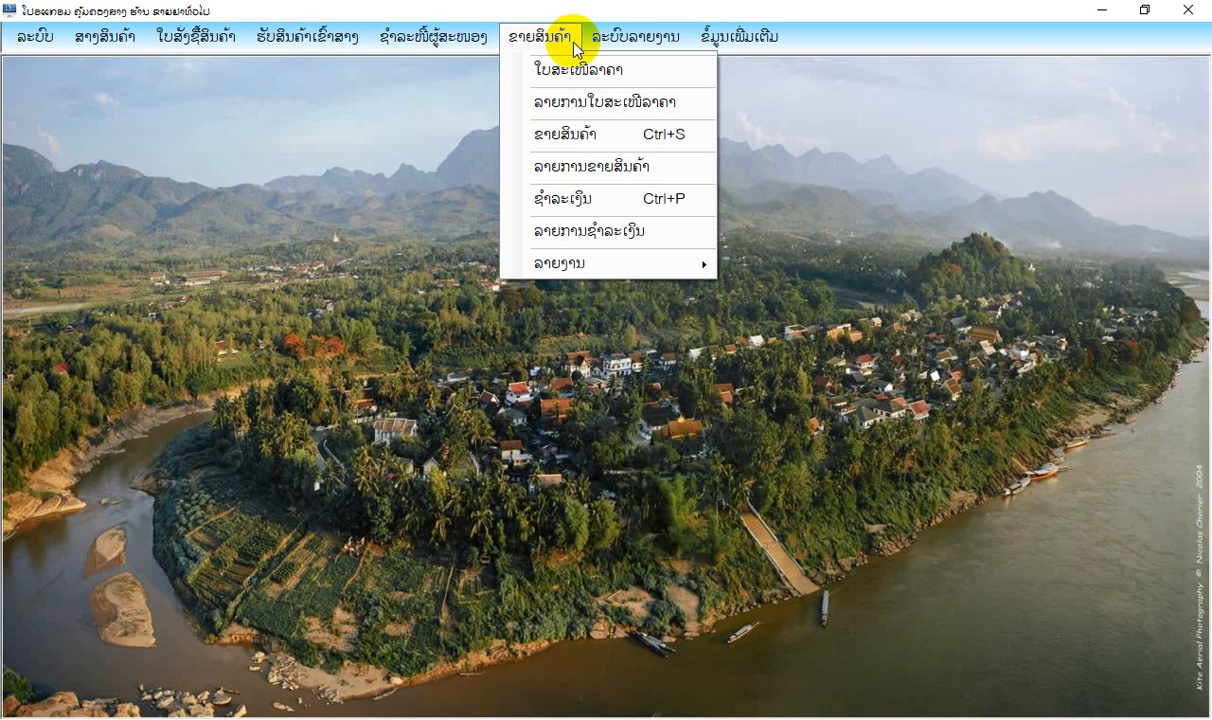
pyautogui.click(595, 133)
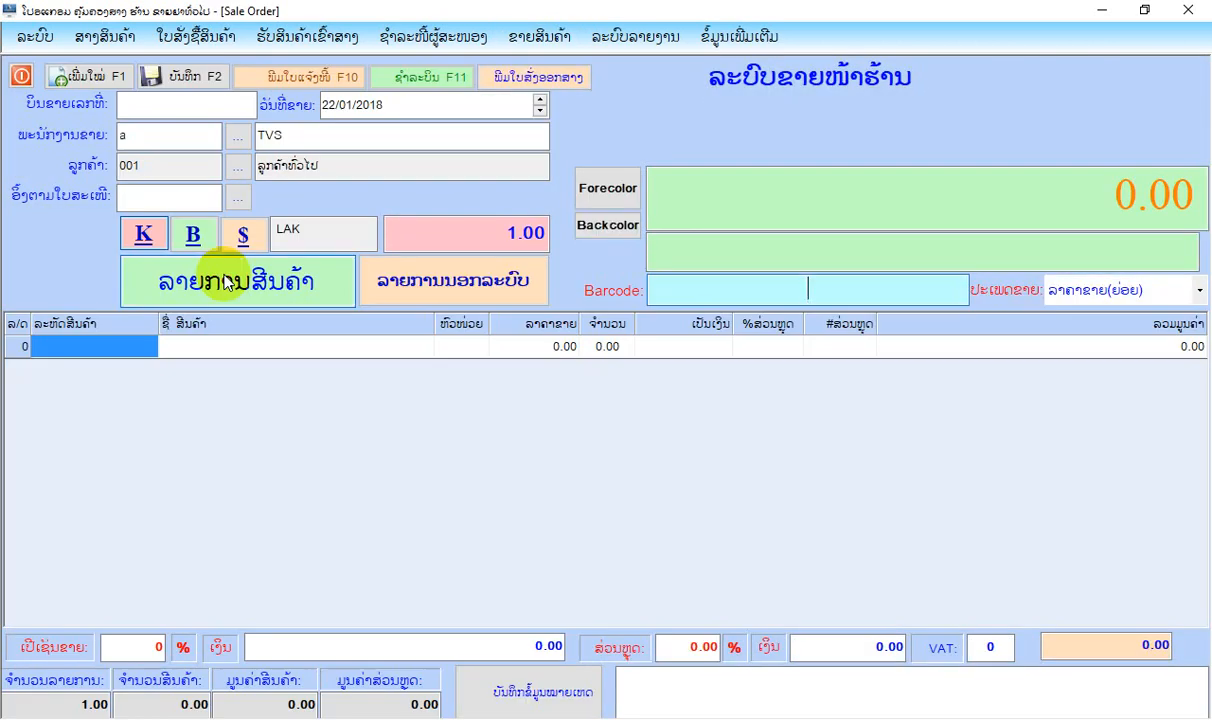
pyautogui.click(230, 279)
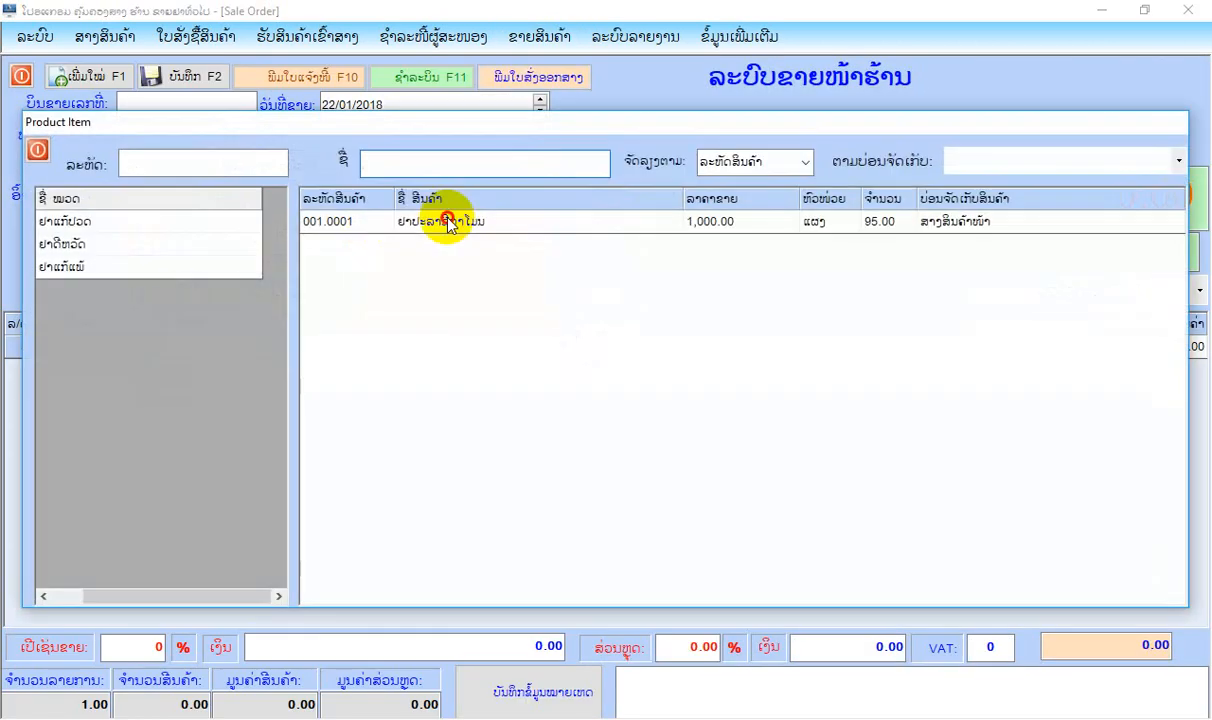
pyautogui.doubleClick(447, 224)
pyautogui.click(190, 280)
pyautogui.click(80, 244)
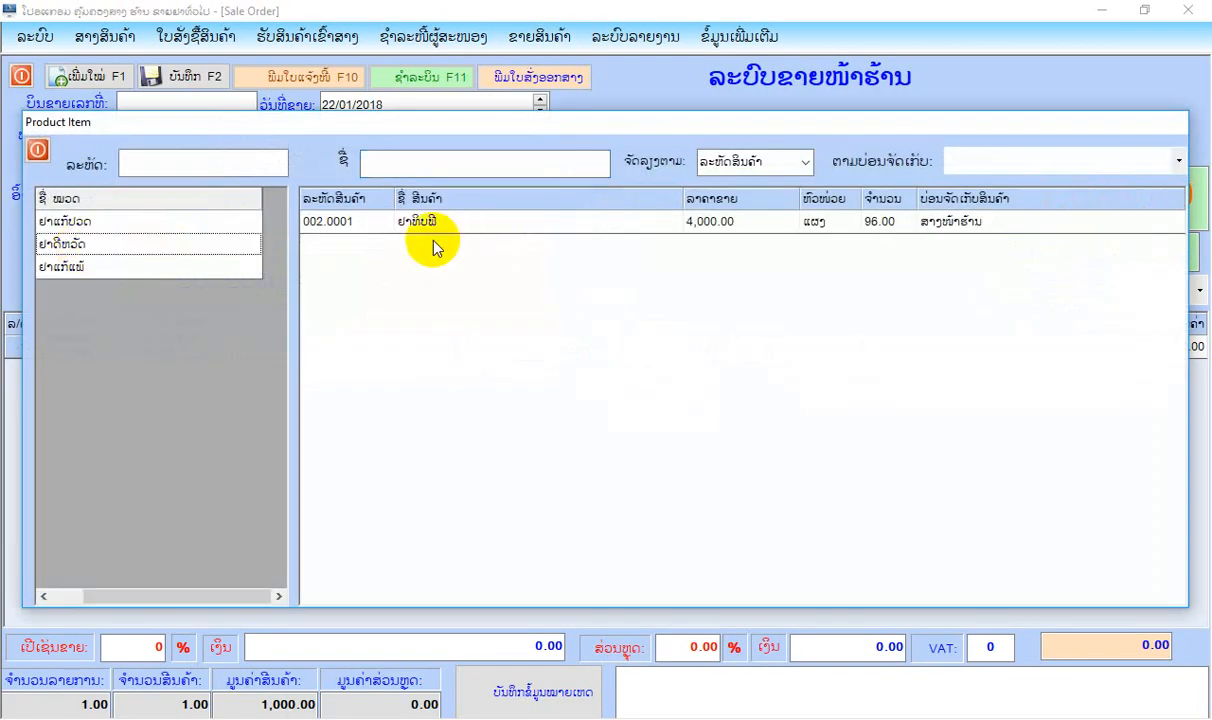
pyautogui.doubleClick(420, 222)
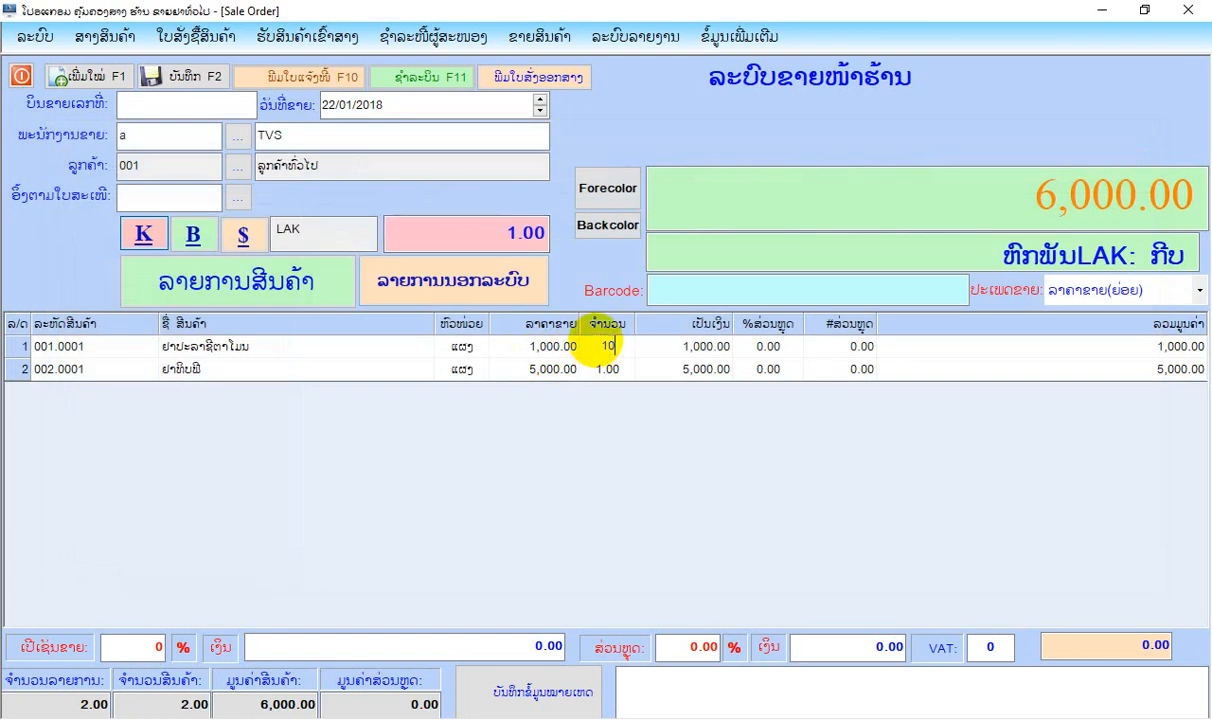
# Set the quantities to 10 for ຢາປະລາຊີຕາໂມນ and 7 for ຢາທິບພີ, and save the sale bill without recording a payment.
pyautogui.press('Return')
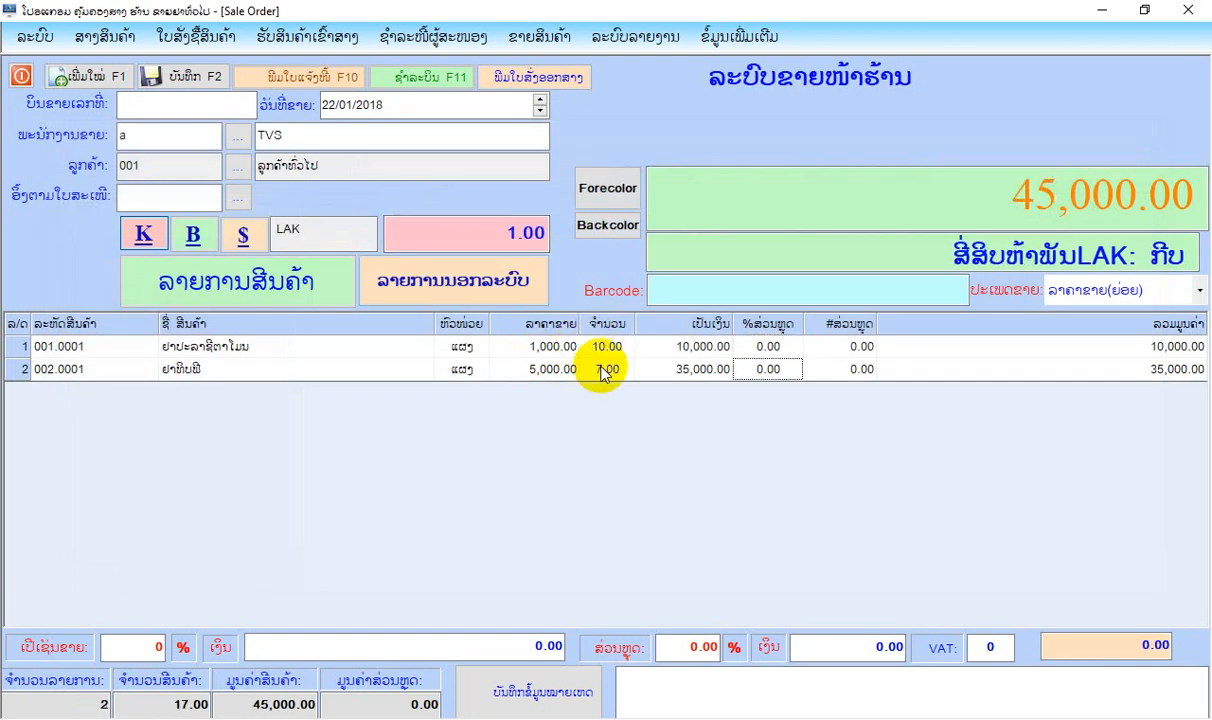
pyautogui.click(219, 80)
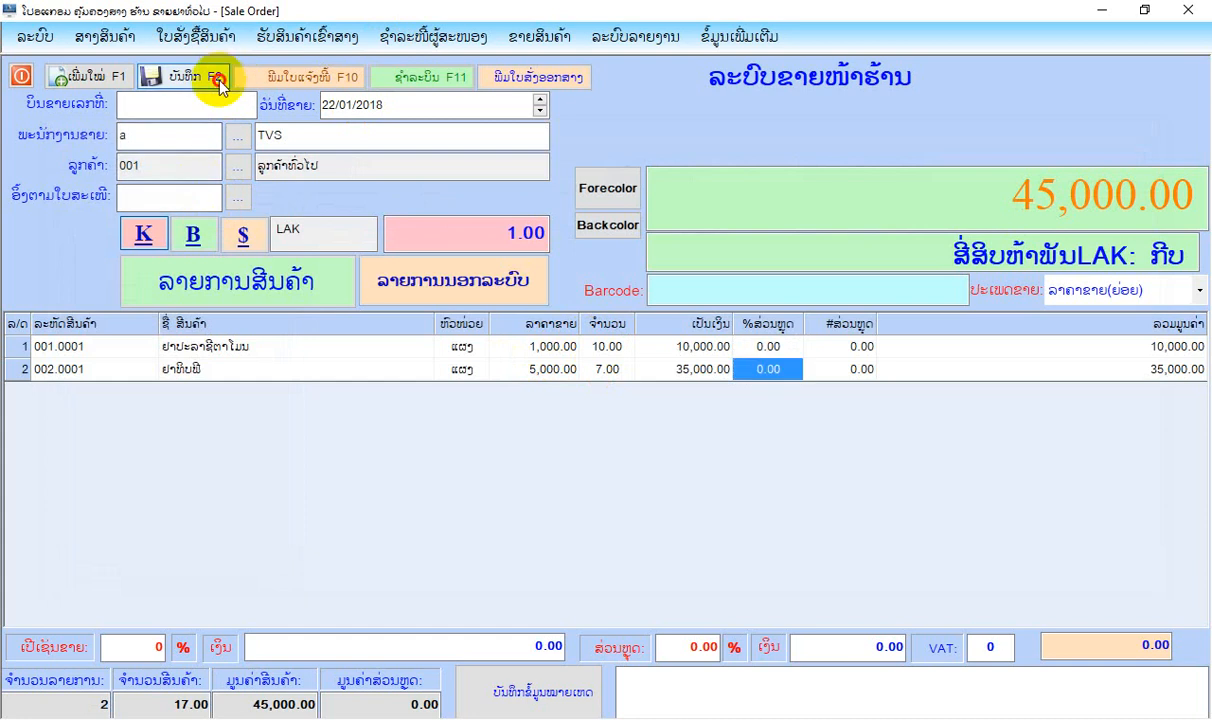
pyautogui.click(618, 421)
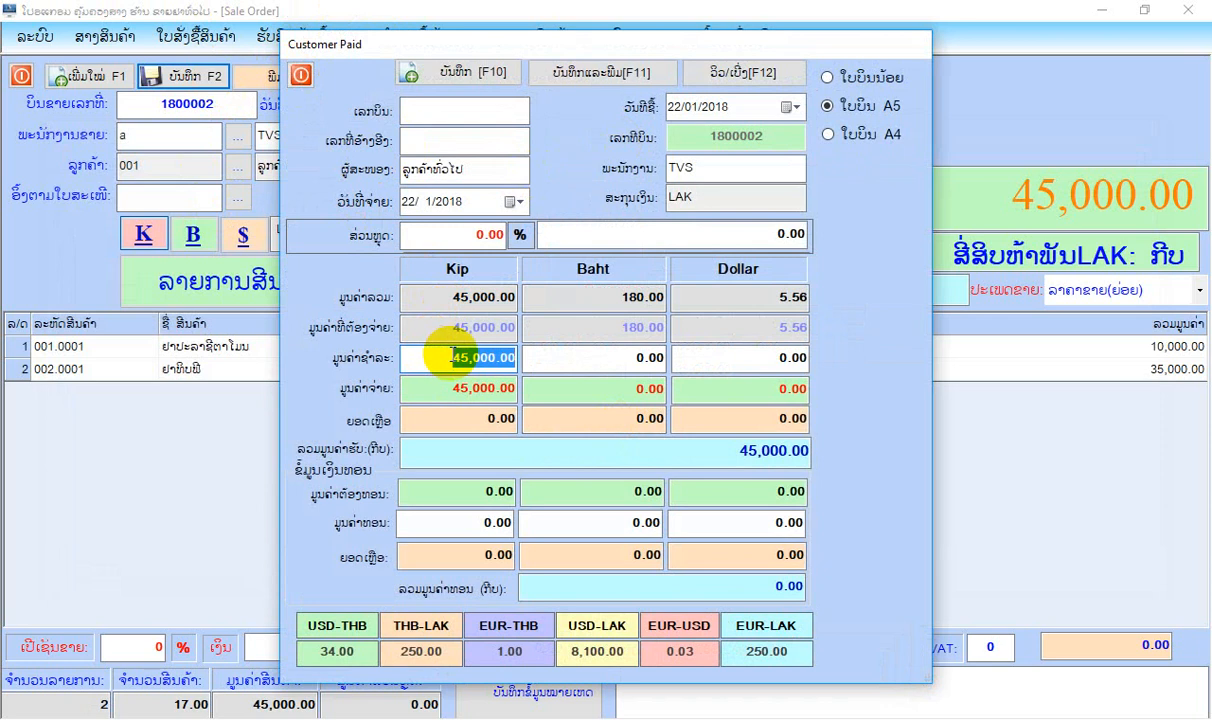
pyautogui.click(301, 74)
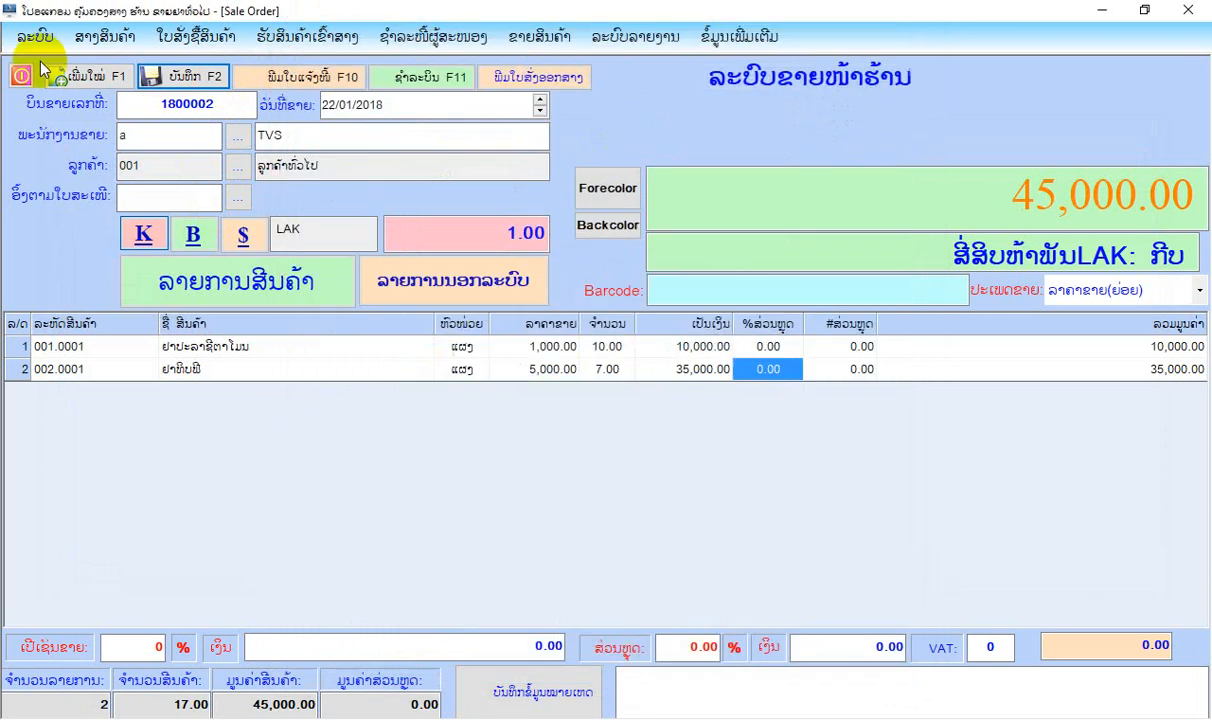
pyautogui.click(21, 76)
# Preview the receivables summary report (ລາຍງານສັງລວມໜີ້ຕ້ອງຮັບ) for all customers on 22/01/2018 through to its total, and close the report and its form.
pyautogui.click(560, 36)
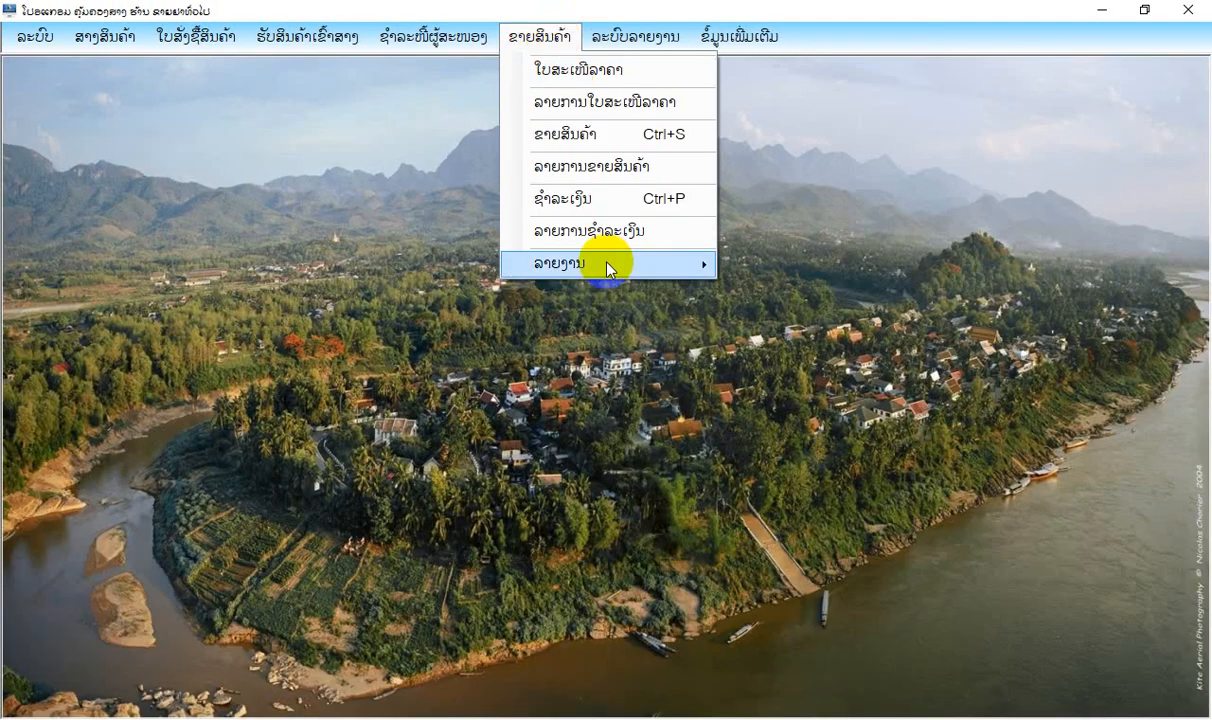
pyautogui.moveTo(612, 263)
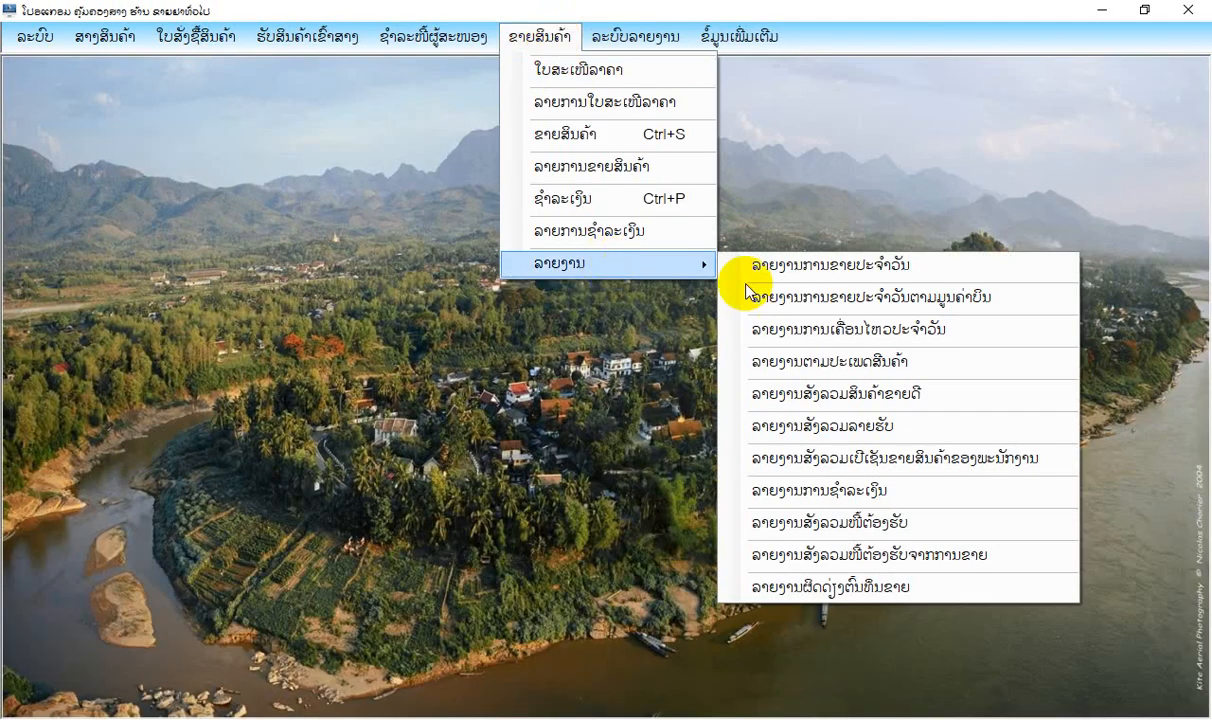
pyautogui.click(852, 522)
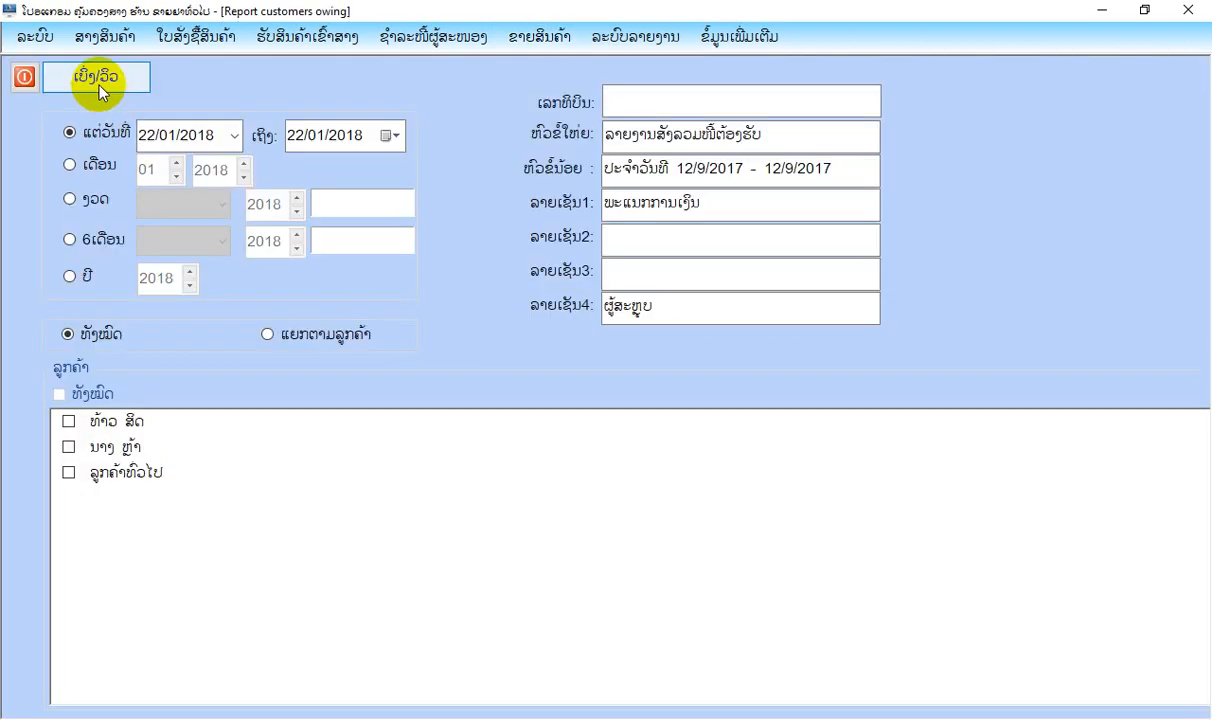
pyautogui.click(96, 84)
pyautogui.scroll(-1, 648, 365)
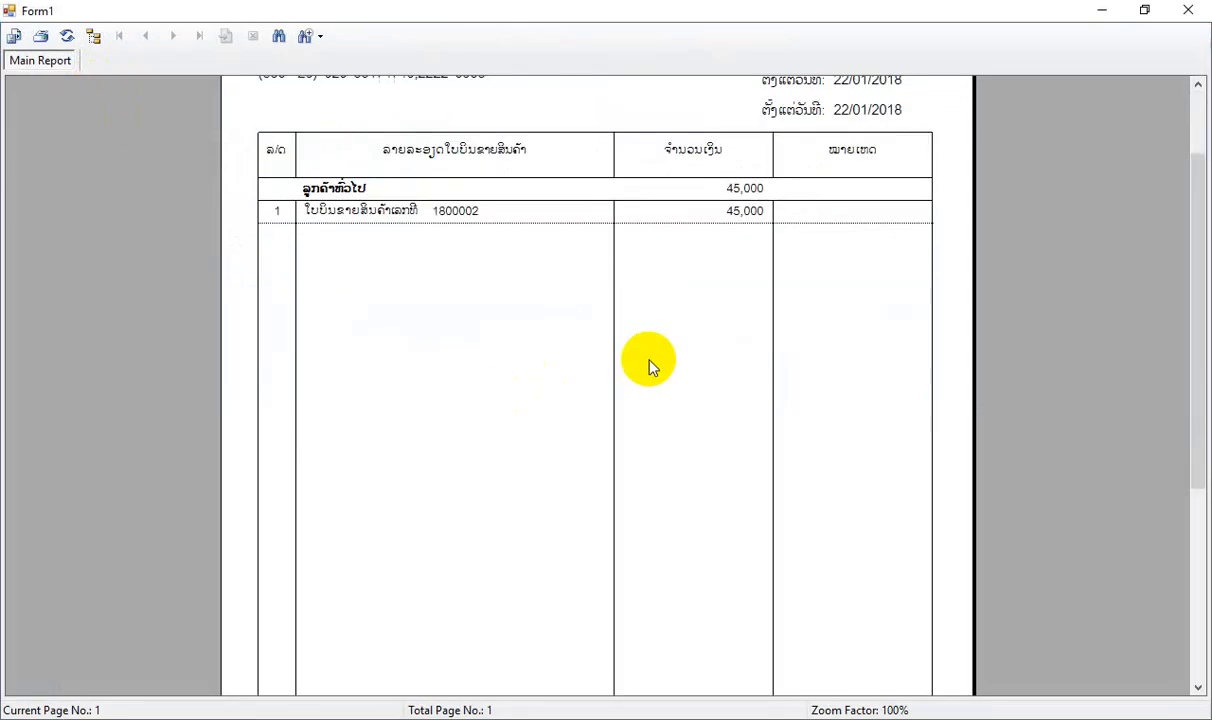
pyautogui.scroll(-3, 563, 387)
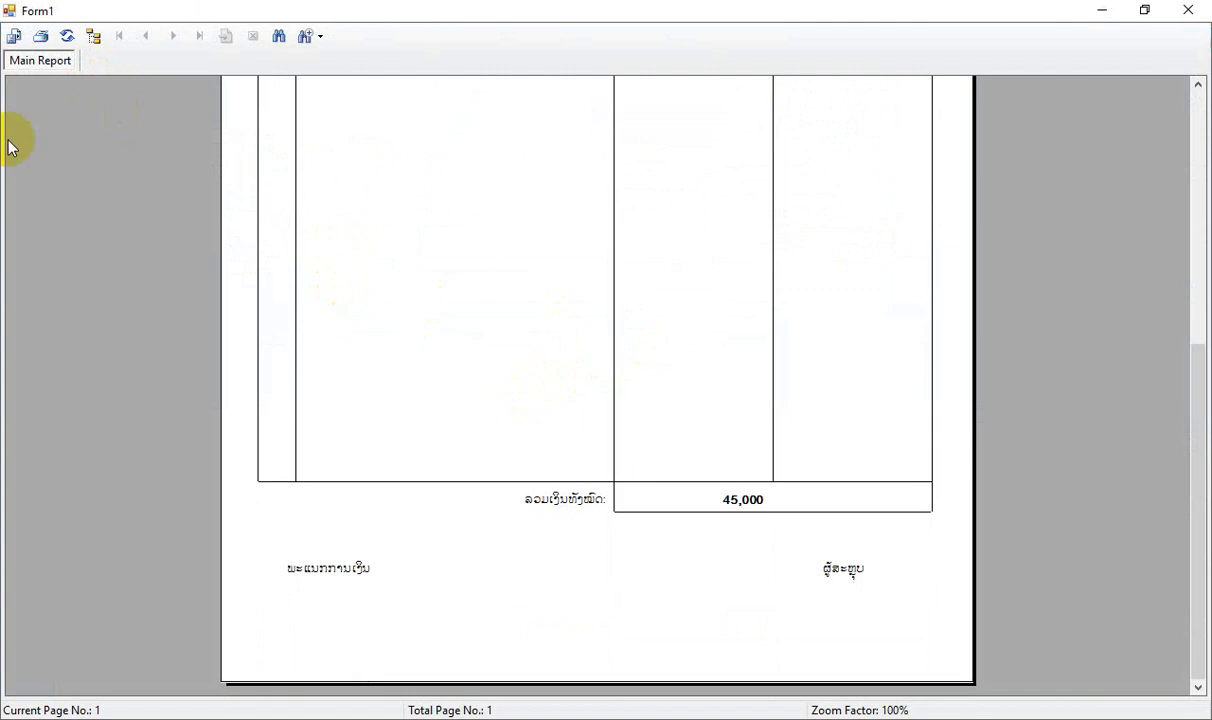
pyautogui.click(1150, 10)
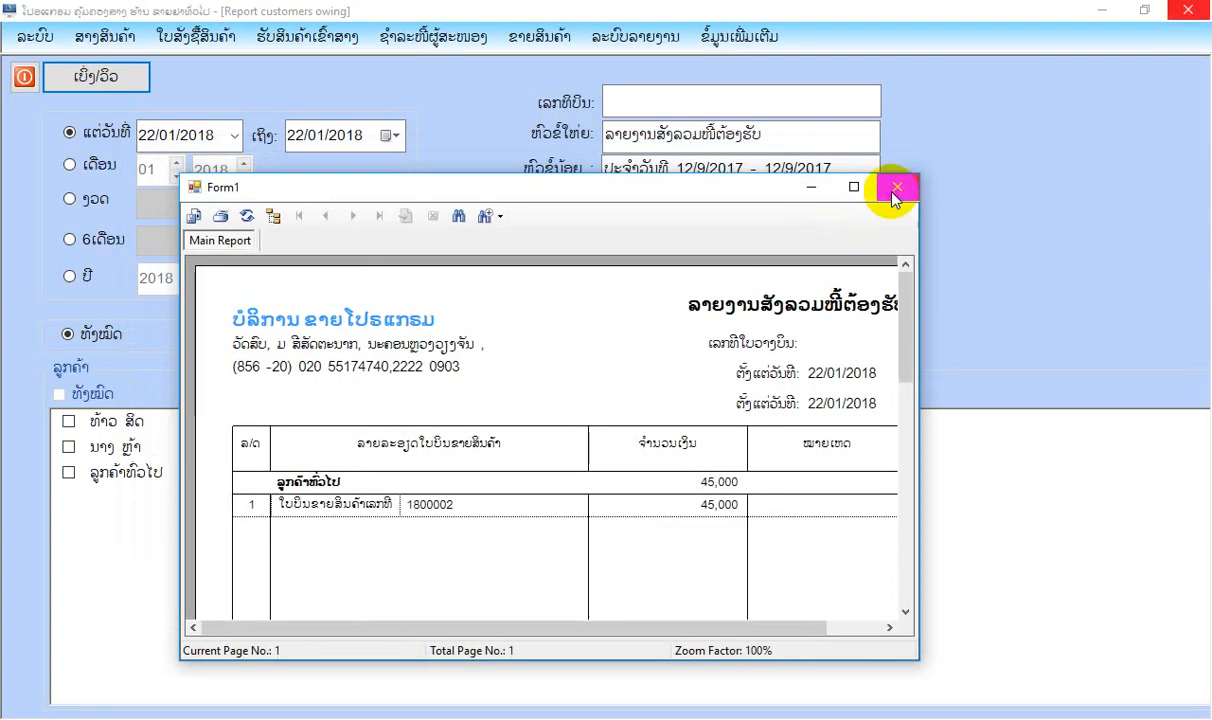
pyautogui.click(895, 184)
pyautogui.click(23, 76)
# Preview the sales receivables summary report (ລາຍງານສັງລວມໜີ້ຕ້ອງຮັບຈາກການຂາຍສິນຄ້າ) for all customers on 22/01/2018 across its full width, and close the report and its form.
pyautogui.click(530, 37)
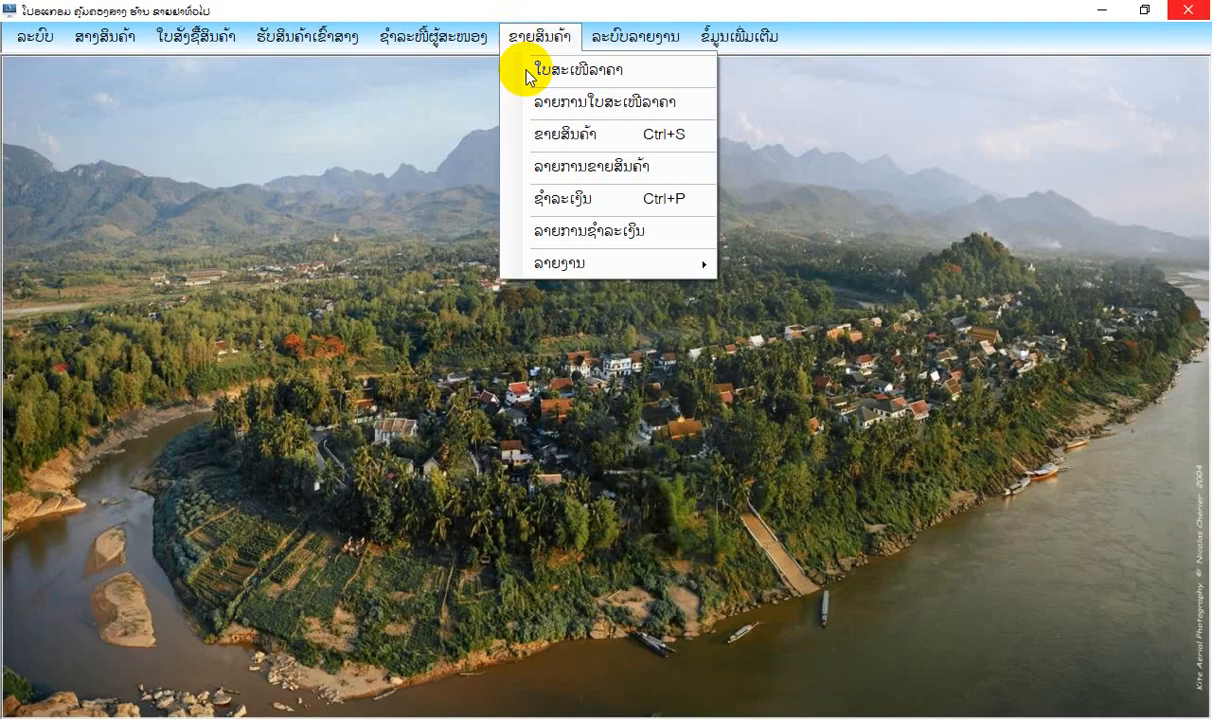
pyautogui.click(595, 272)
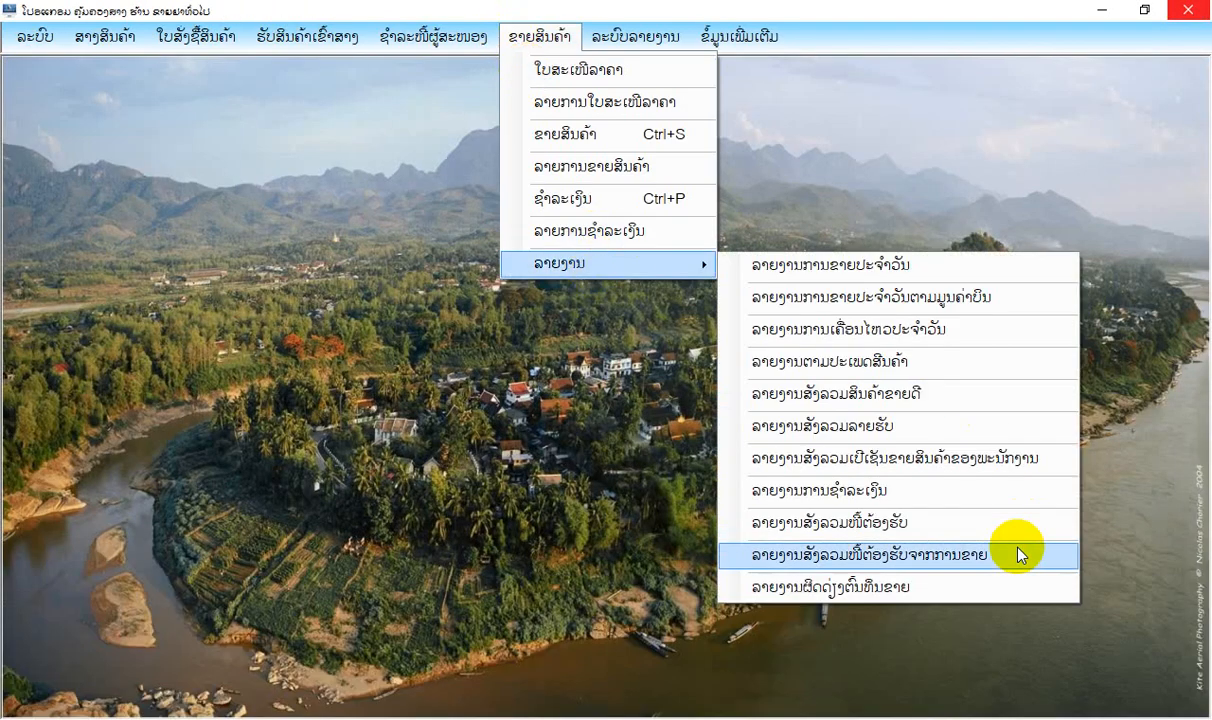
pyautogui.click(1020, 556)
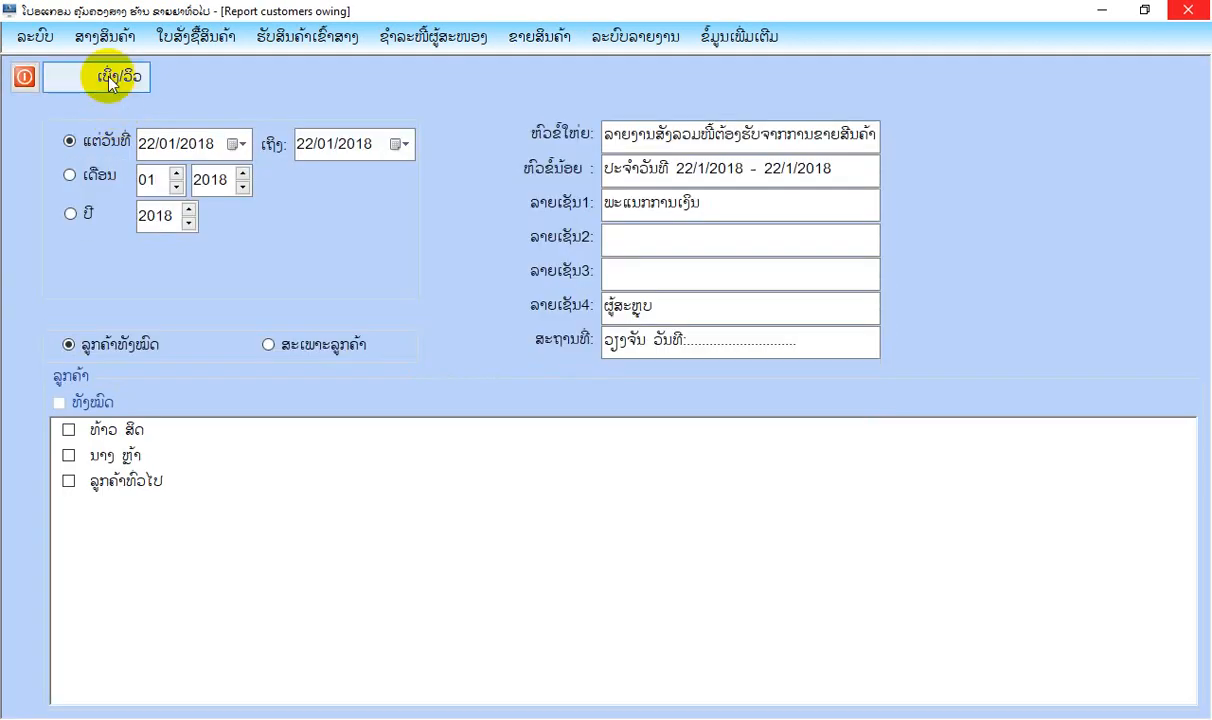
pyautogui.click(109, 77)
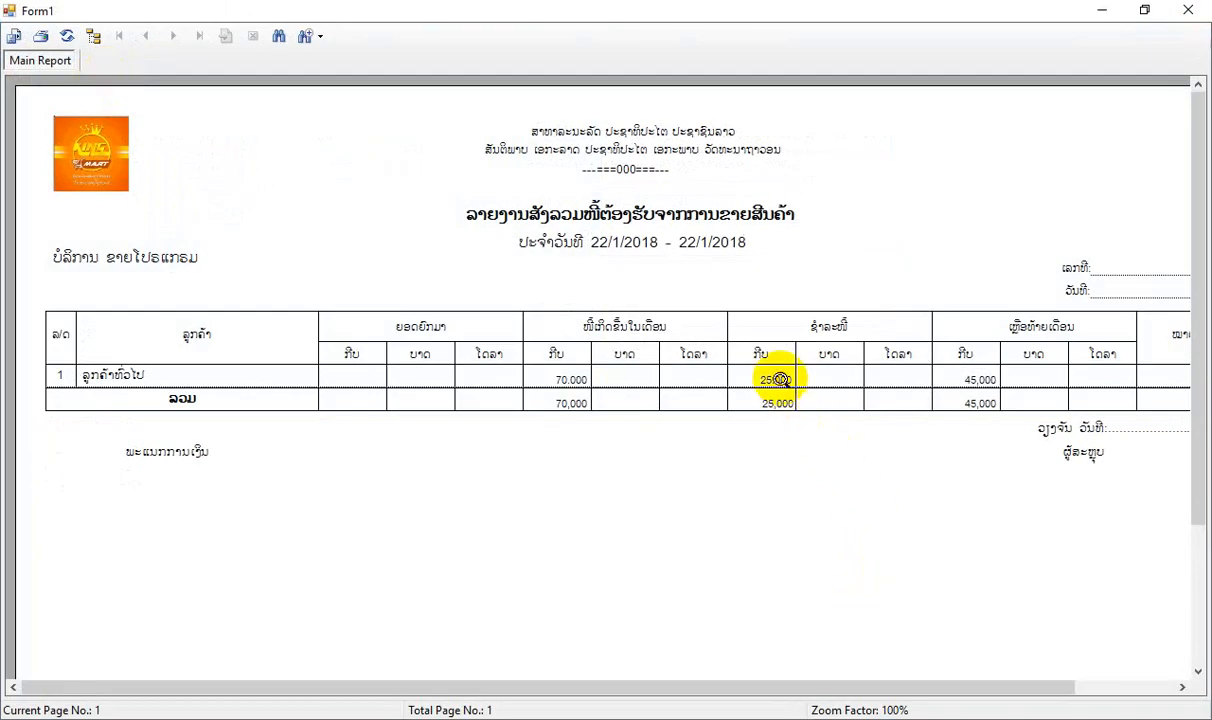
pyautogui.moveTo(855, 688); pyautogui.dragTo(1003, 682)
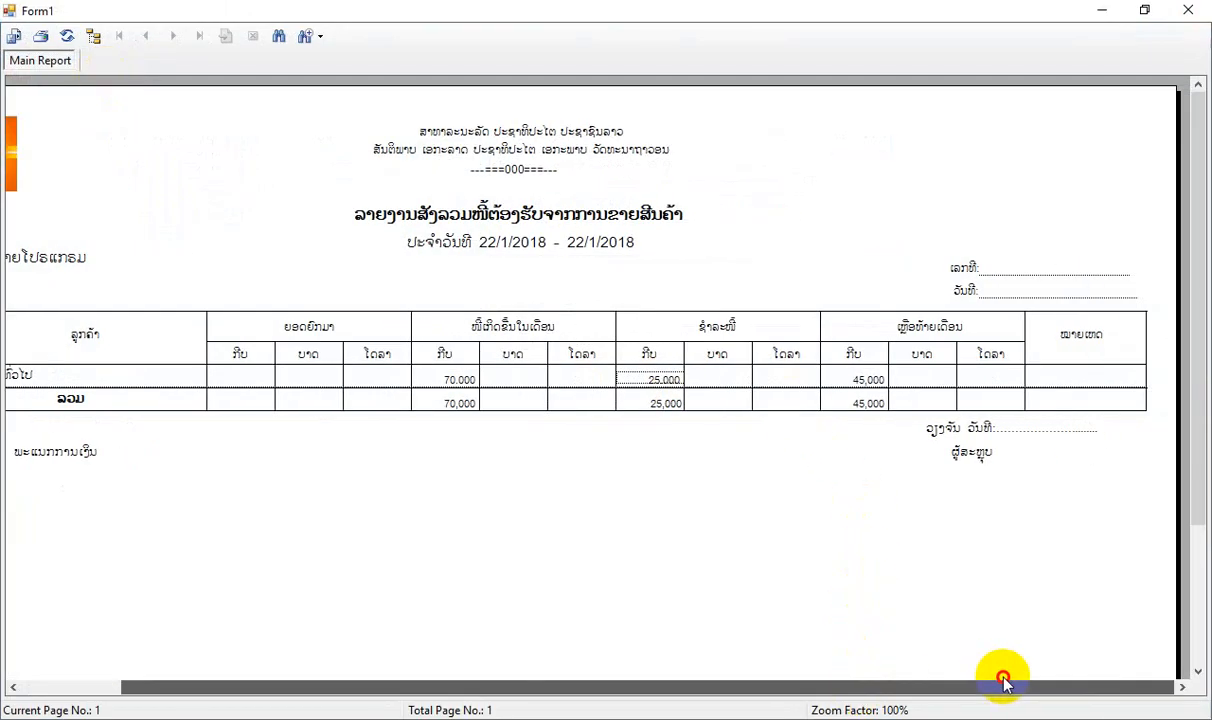
pyautogui.click(1197, 12)
pyautogui.click(27, 76)
# Record and save a full cash payment of 45,000 kip for the outstanding sale bill of ລູກຄ້າທົ່ວໄປ.
pyautogui.click(547, 38)
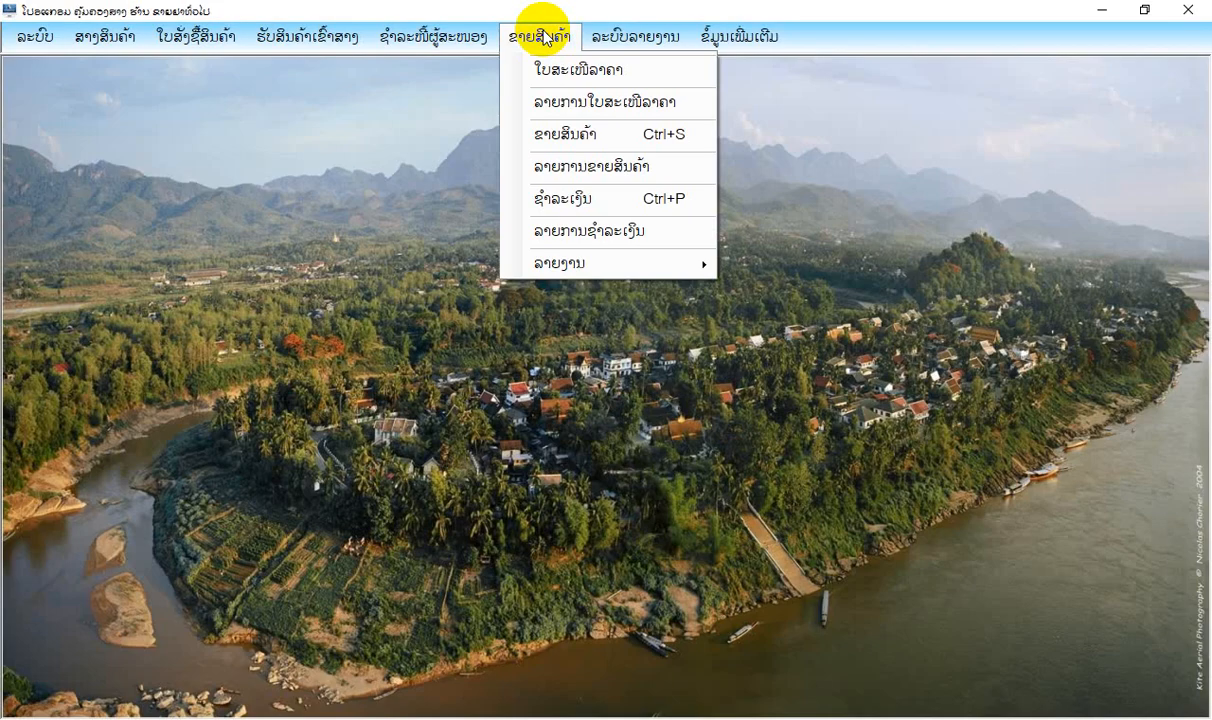
pyautogui.click(558, 198)
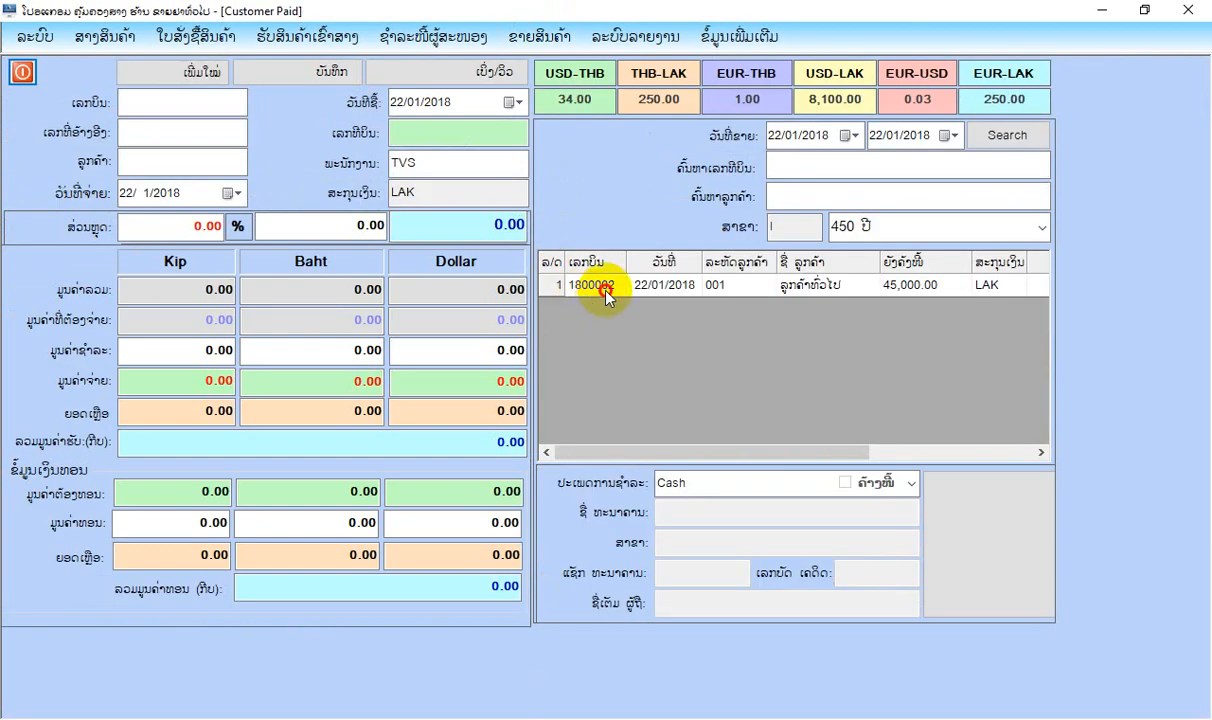
pyautogui.click(590, 285)
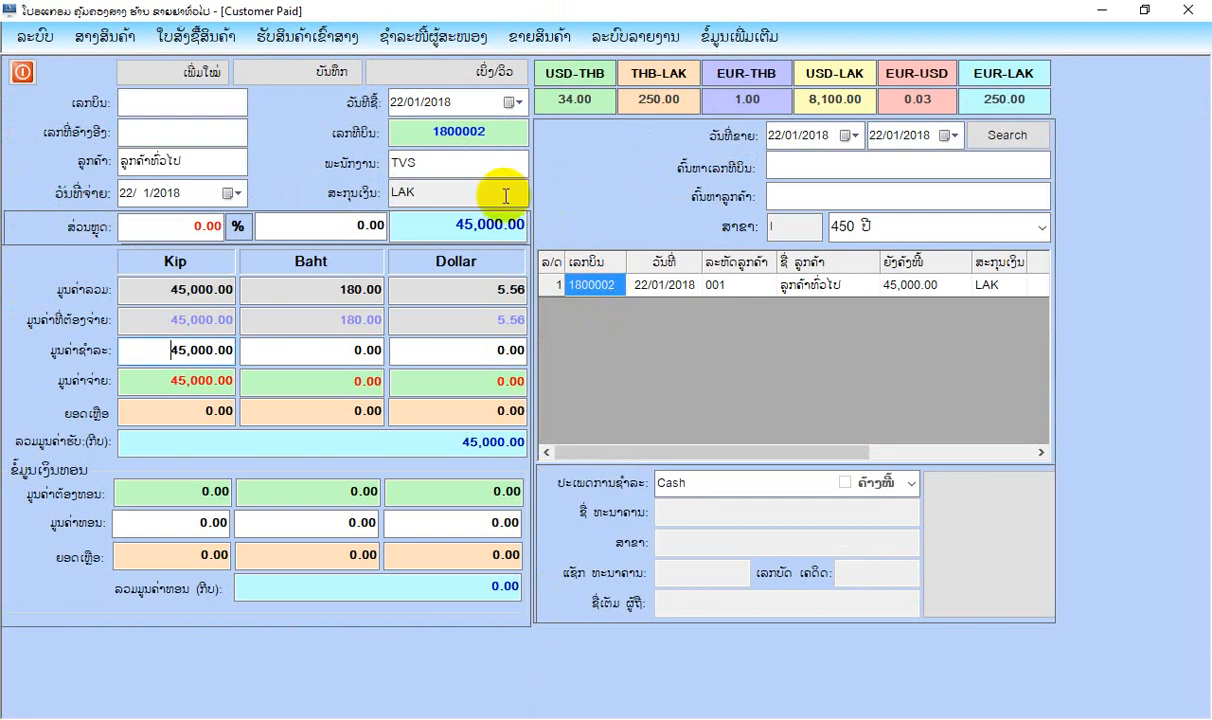
pyautogui.click(330, 72)
pyautogui.click(617, 424)
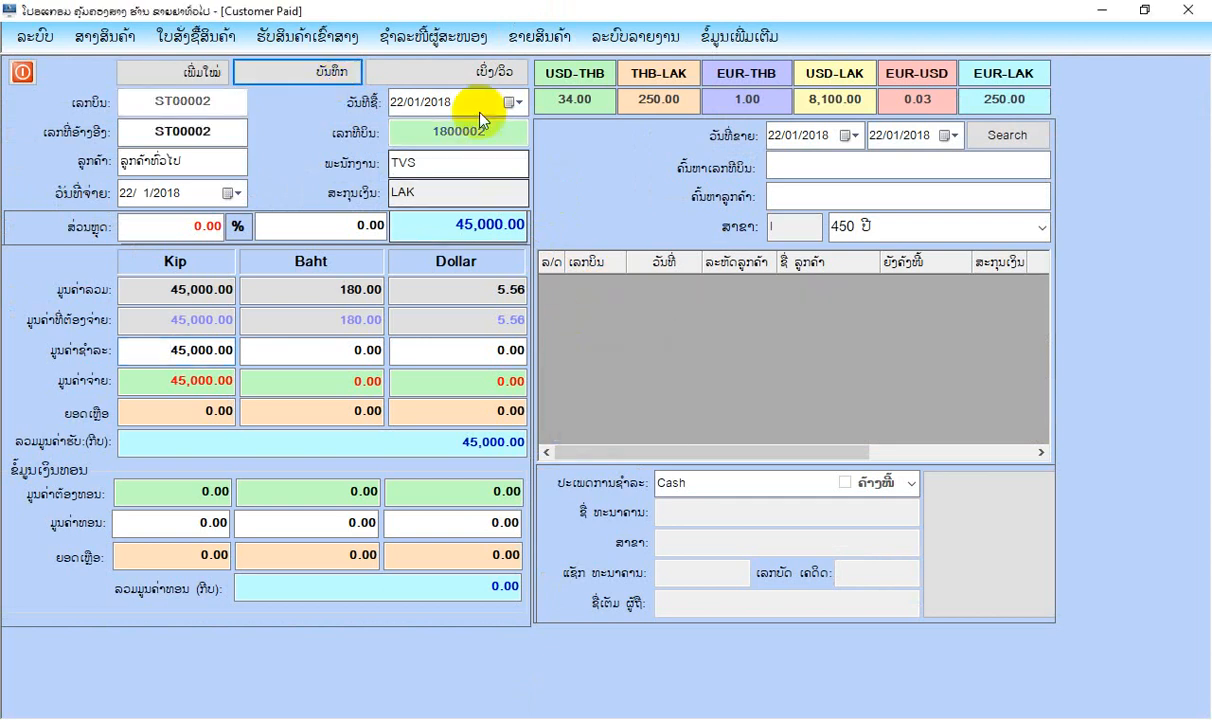
# Preview the receipt for the saved customer payment, and close the preview and the payment form.
pyautogui.click(478, 72)
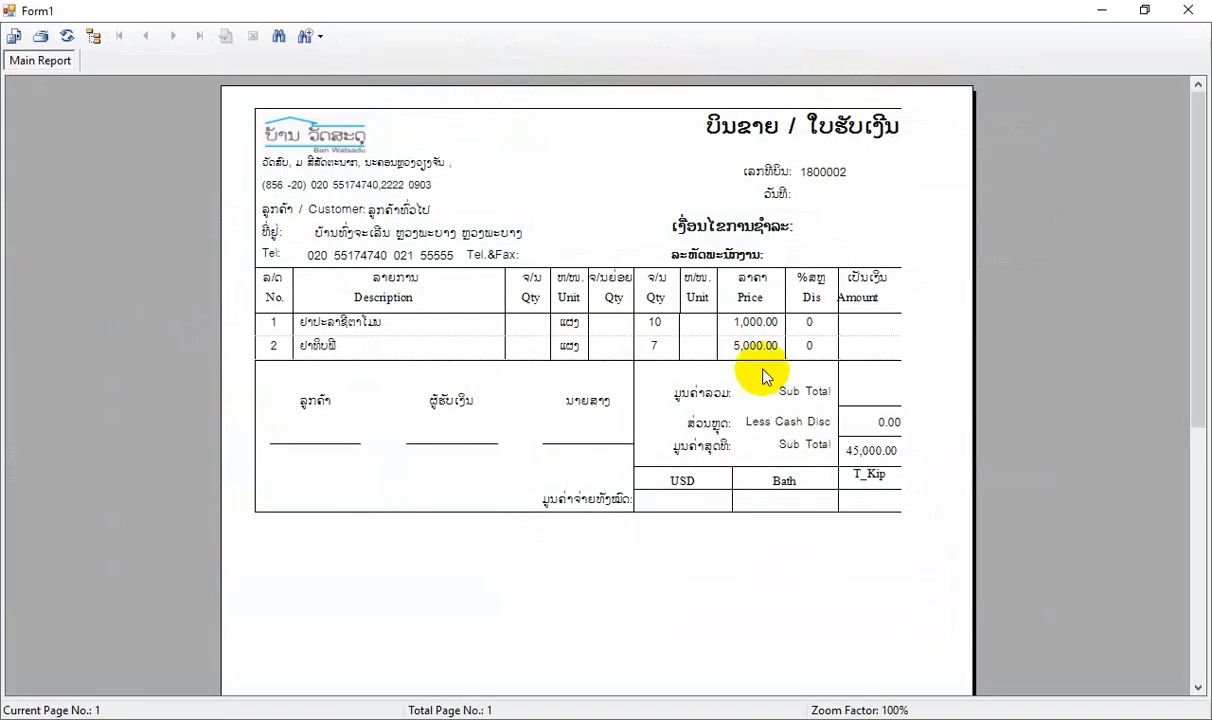
pyautogui.click(1188, 10)
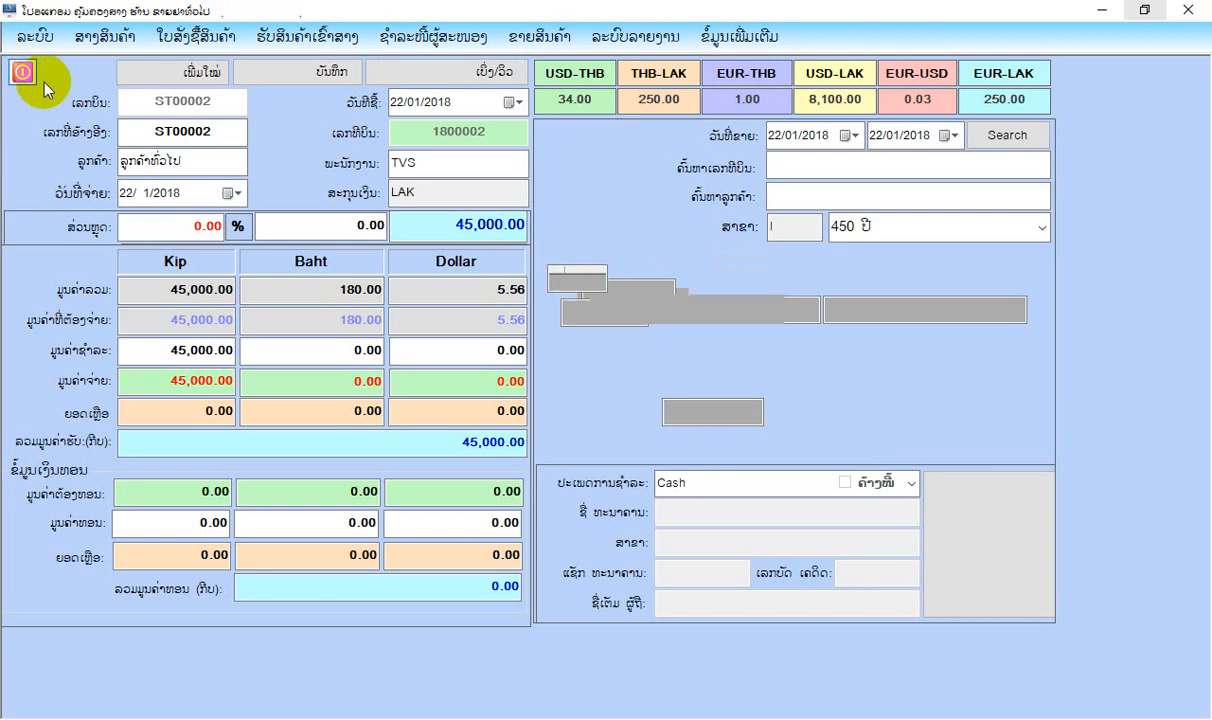
pyautogui.click(36, 72)
# Preview the second sale bill in the sales list (ລາຍການຂາຍສິນຄ້າ) and examine the pack quantity of ຢາປະລາຊີຕາໂມນ.
pyautogui.click(565, 42)
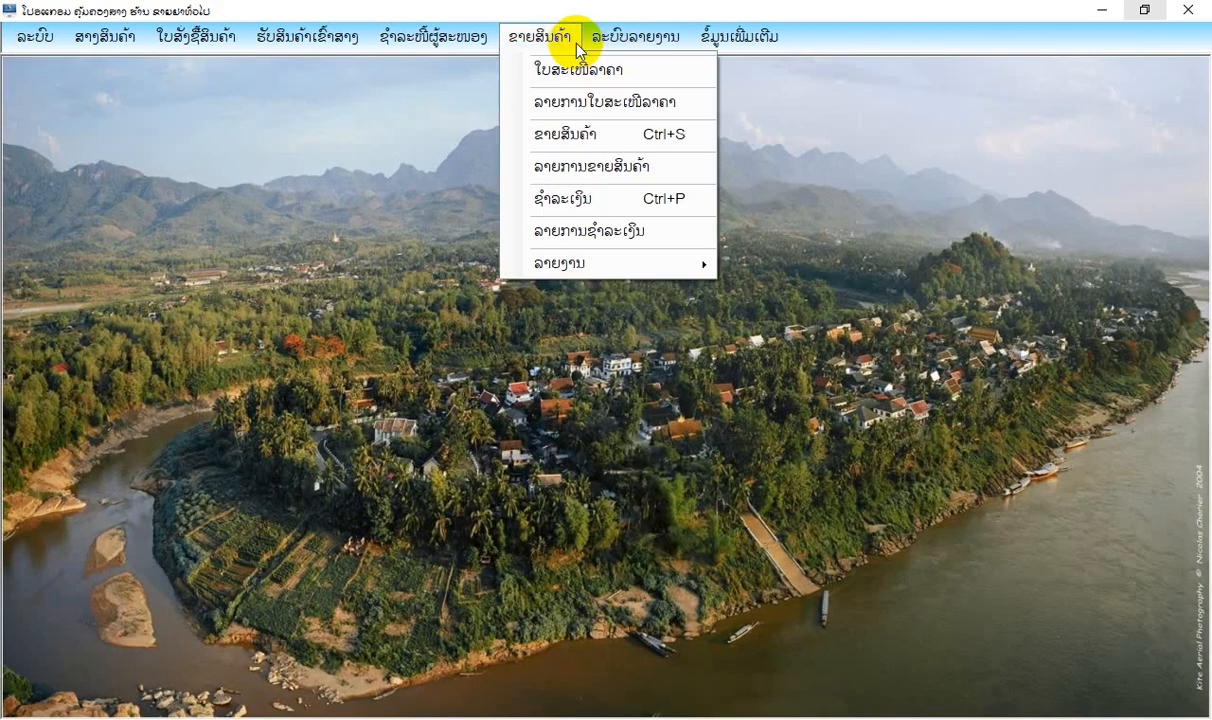
pyautogui.click(601, 172)
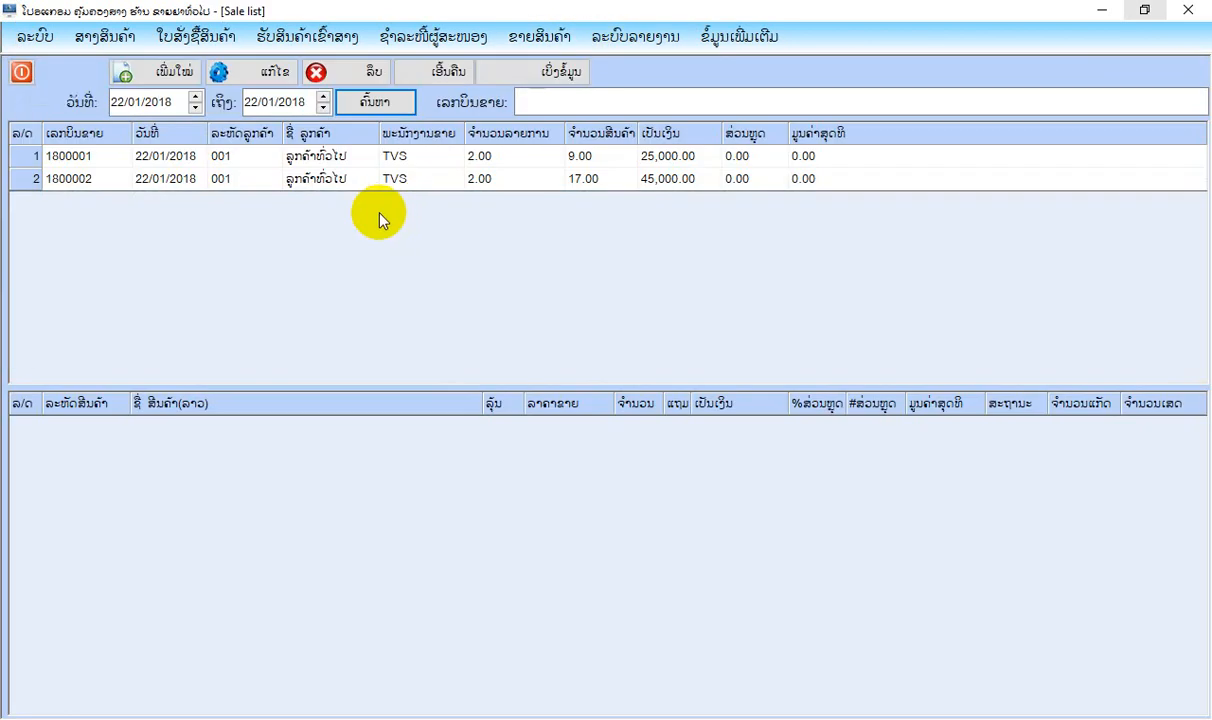
pyautogui.click(340, 179)
pyautogui.click(514, 77)
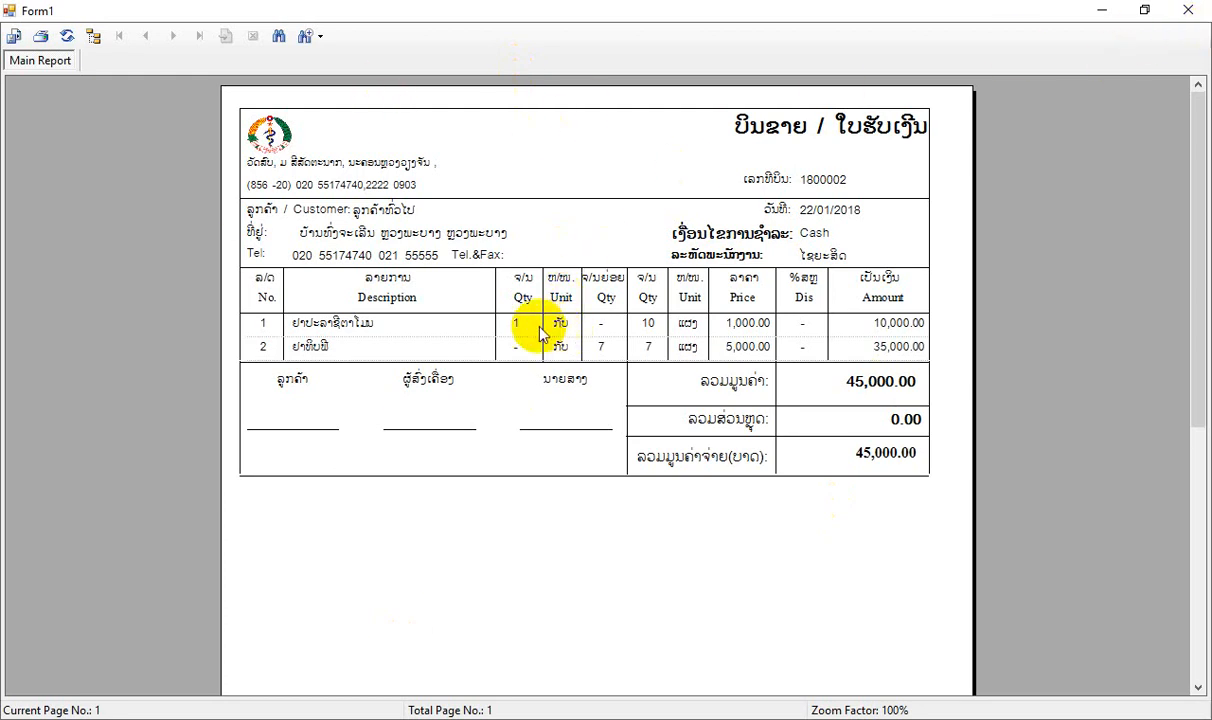
pyautogui.click(505, 322)
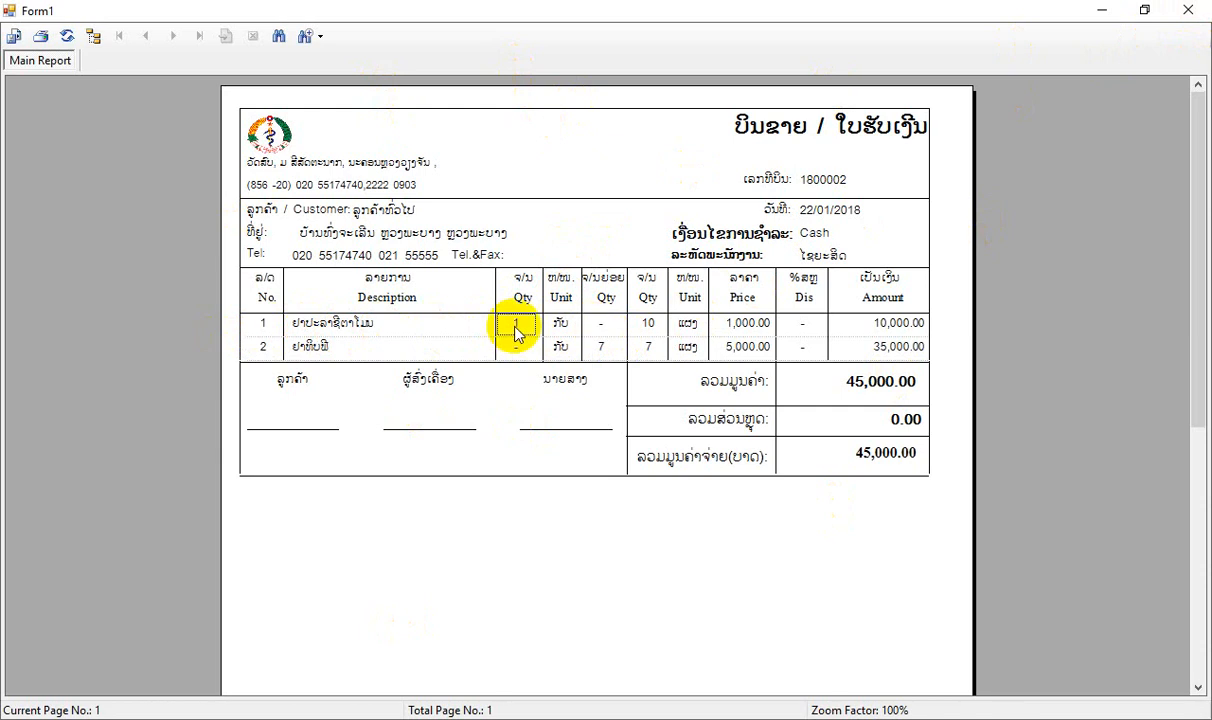
# Examine the total and loose quantities of ຢາປະລາຊີຕາໂມນ on the second sale bill, and close the preview and the sales list.
pyautogui.click(645, 325)
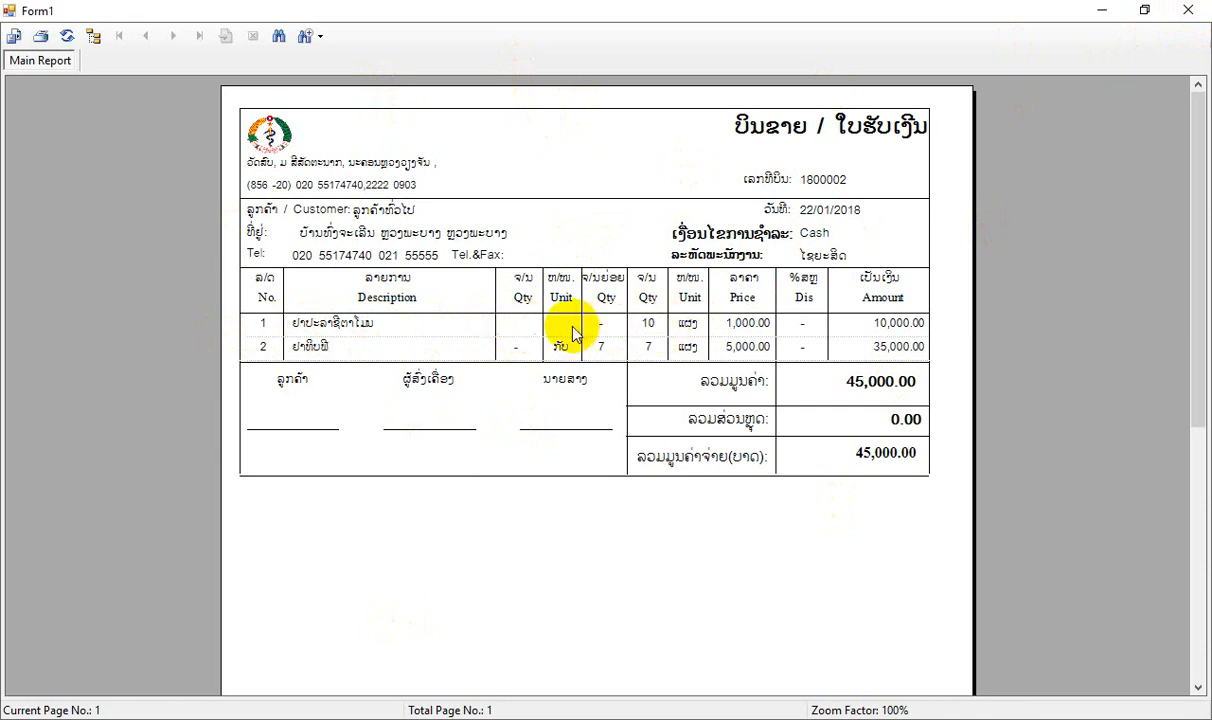
pyautogui.click(607, 324)
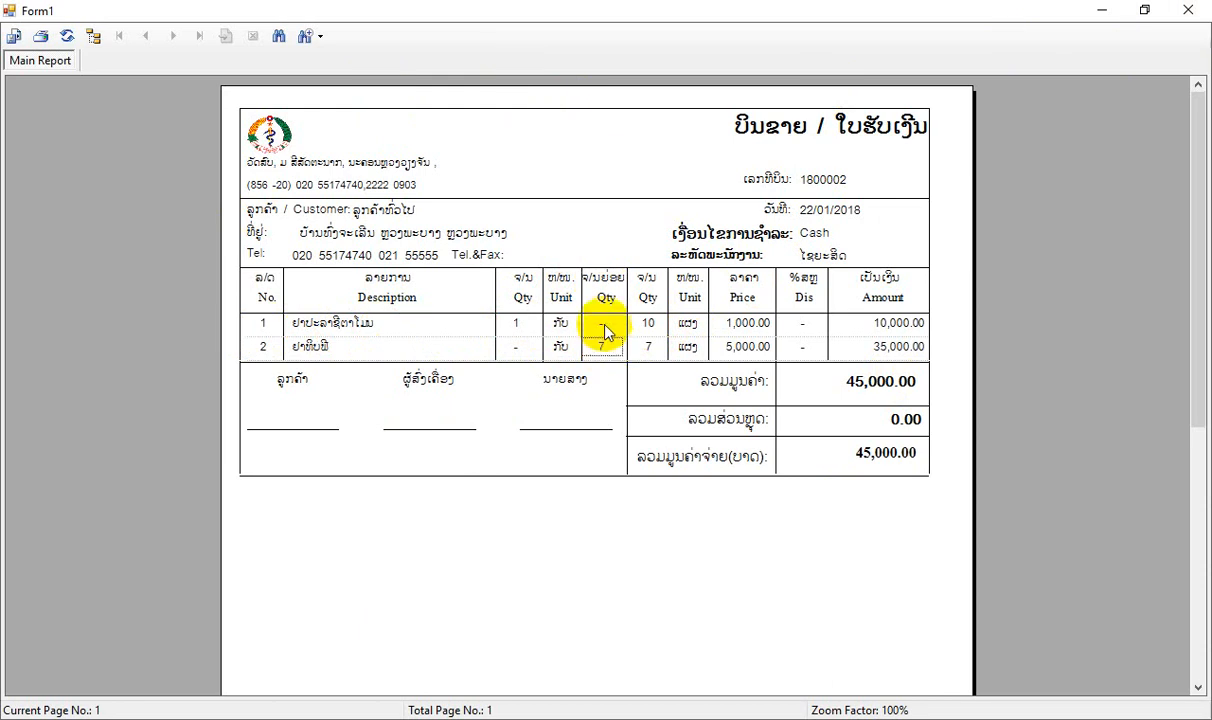
pyautogui.click(1188, 10)
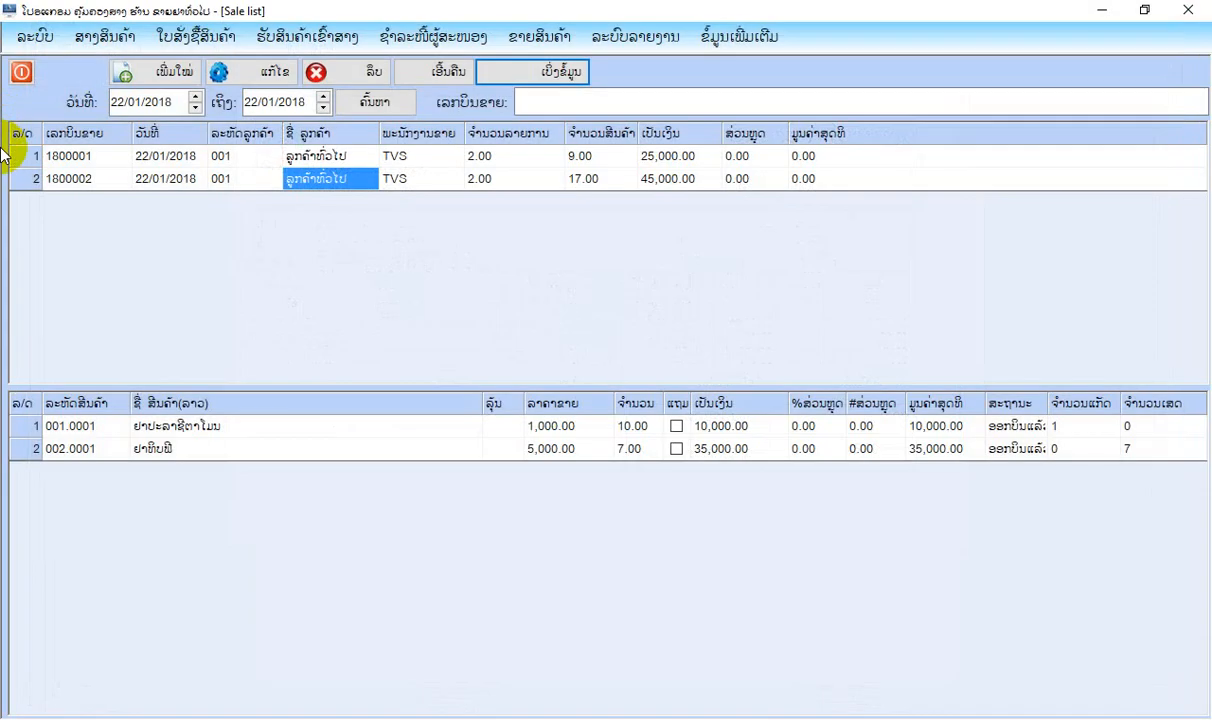
pyautogui.click(30, 66)
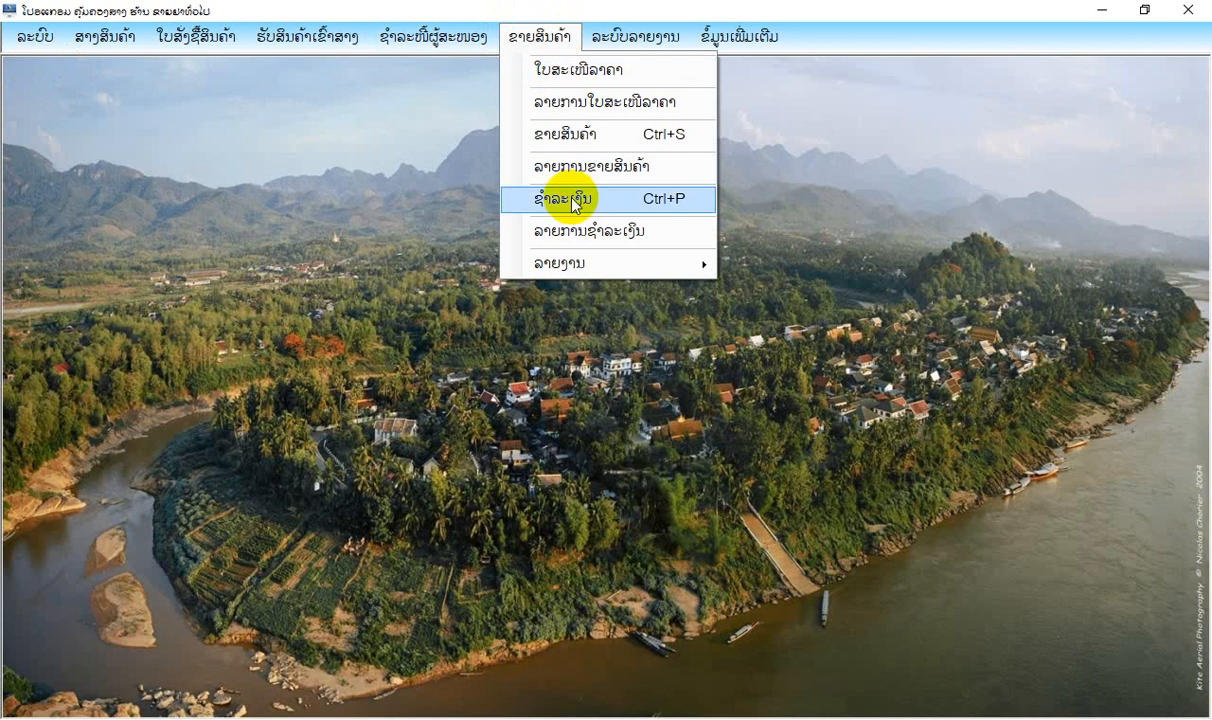
# Start a new sale (ຂາຍສິນຄ້າ) and add ຢາປະລາຊີຕາໂມນ with a quantity of 13.
pyautogui.click(563, 133)
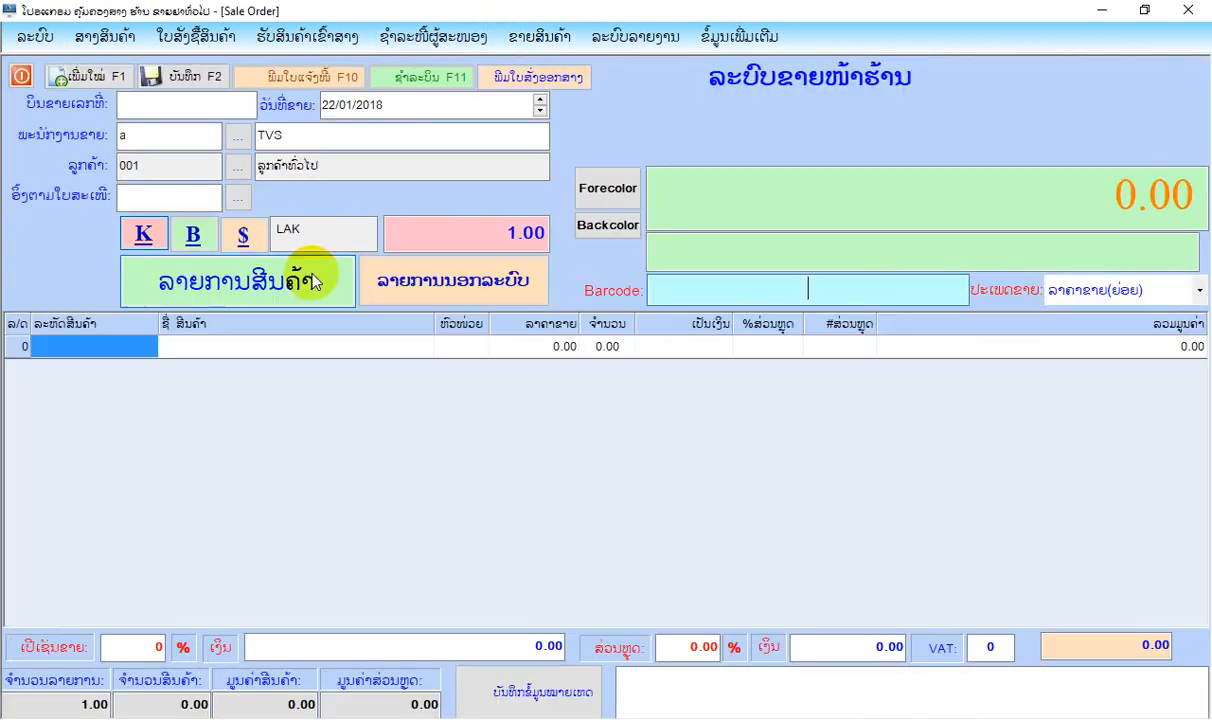
pyautogui.click(316, 273)
pyautogui.doubleClick(440, 222)
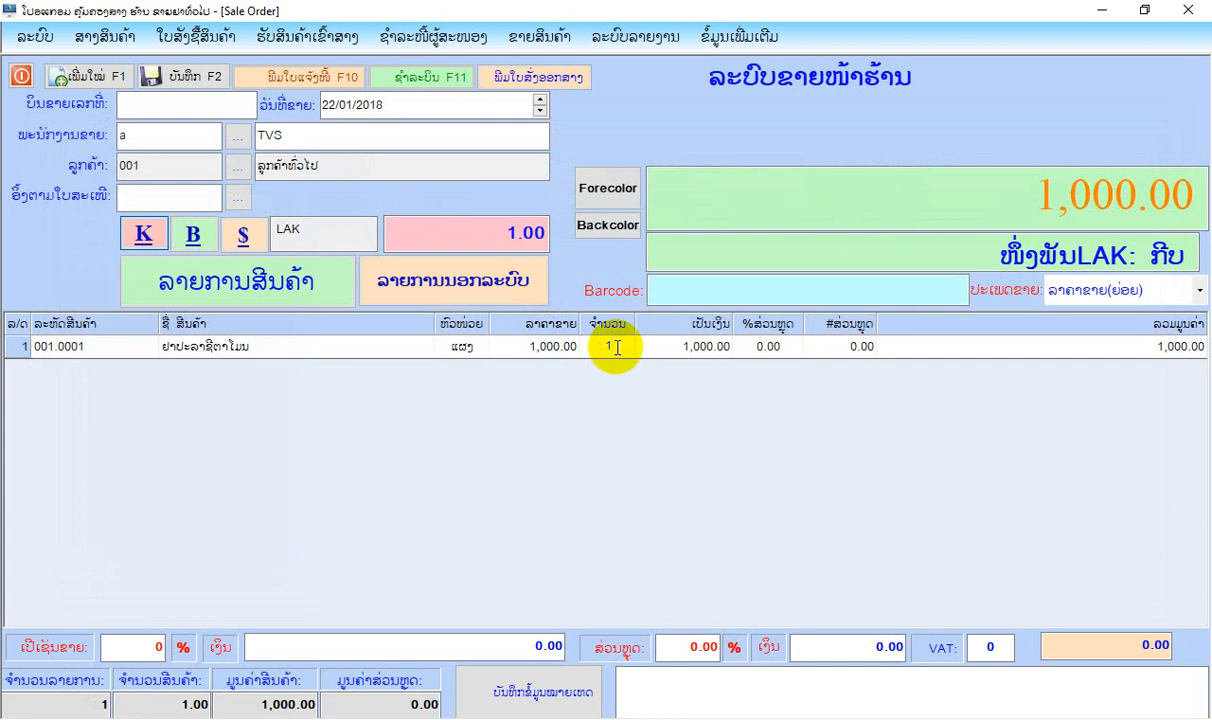
pyautogui.write('3')
pyautogui.press('Return')
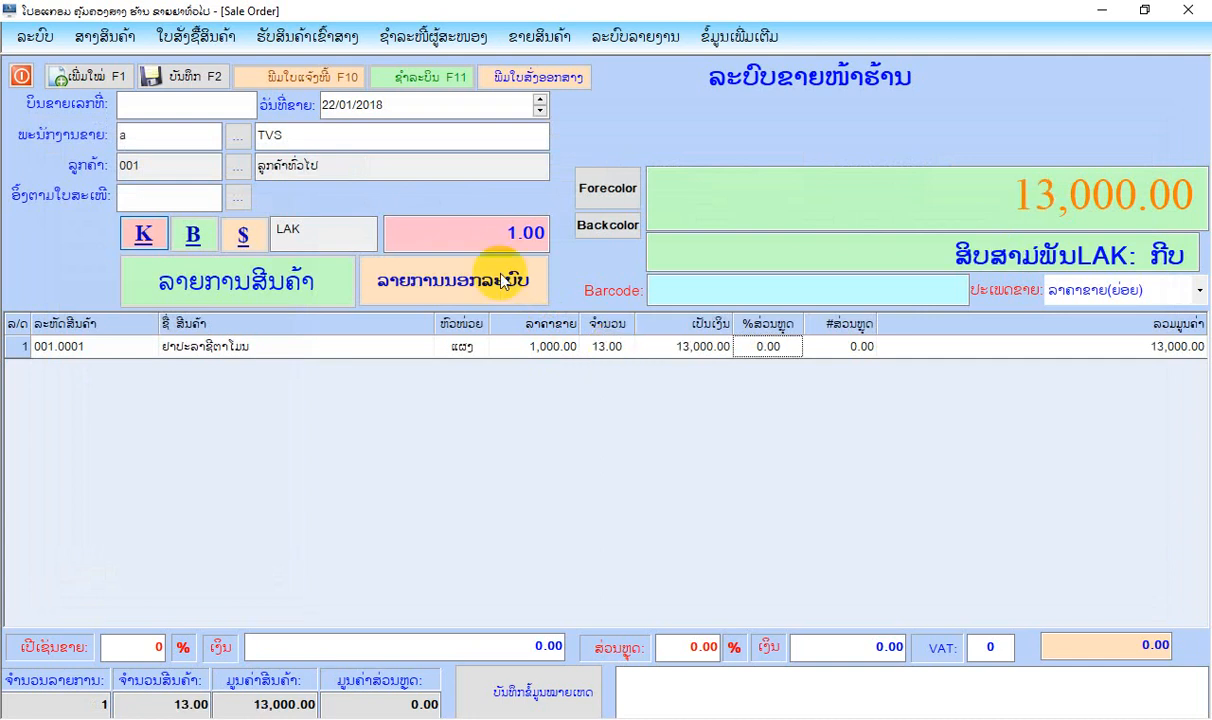
# Add ຢາທິບພີ (002.0001) from the second medicine category to the sale with a quantity of 20.
pyautogui.click(280, 275)
pyautogui.click(120, 256)
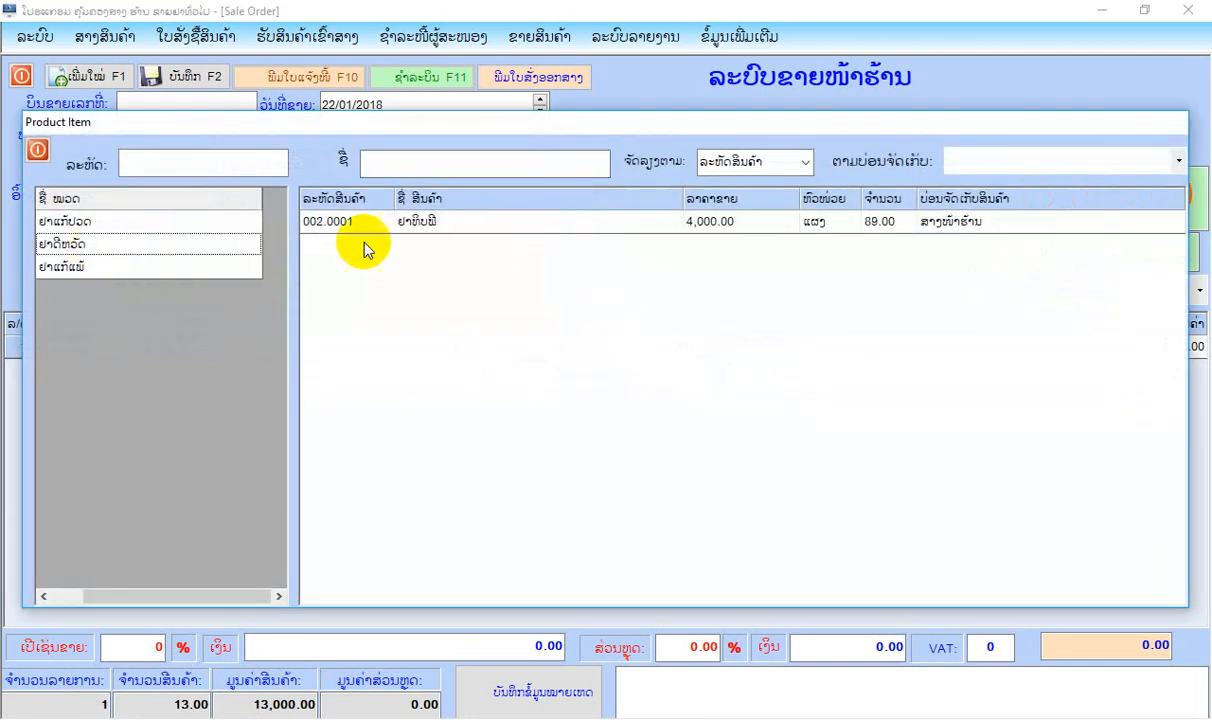
pyautogui.doubleClick(387, 223)
pyautogui.click(613, 370)
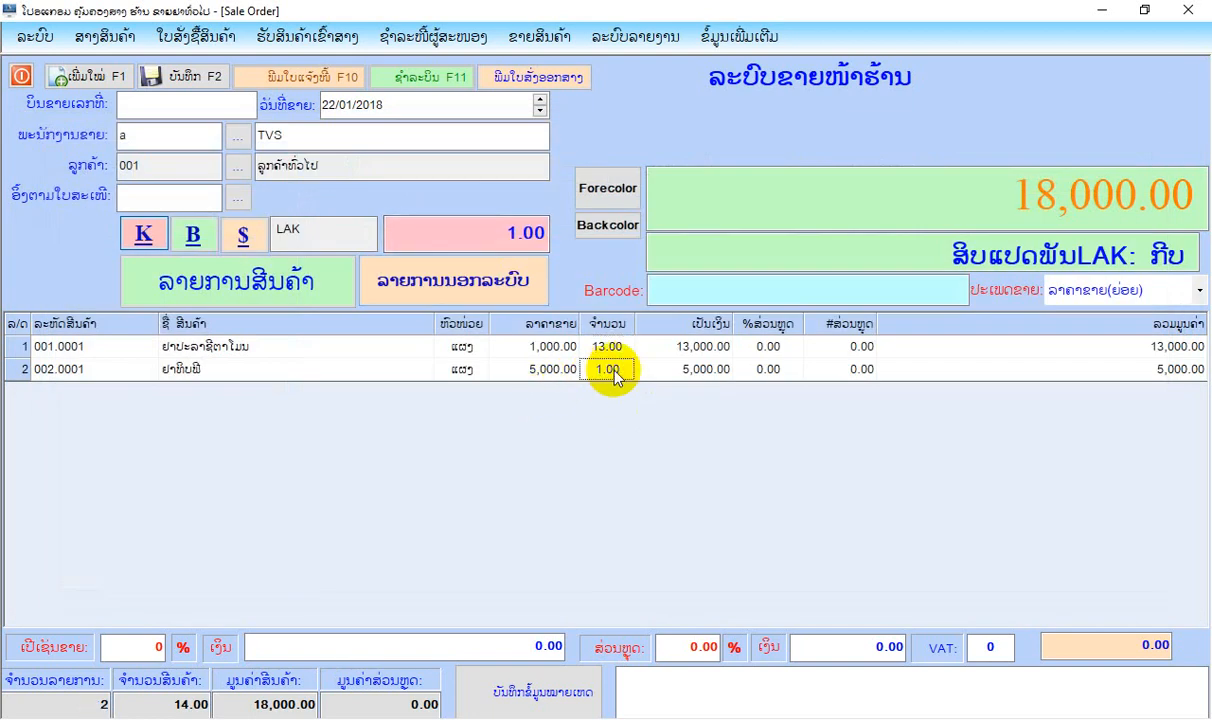
pyautogui.write('20')
pyautogui.press('Return')
# Save the sale and record its full cash payment of 113,000 kip for ລູກຄ້າທົ່ວໄປ.
pyautogui.click(180, 76)
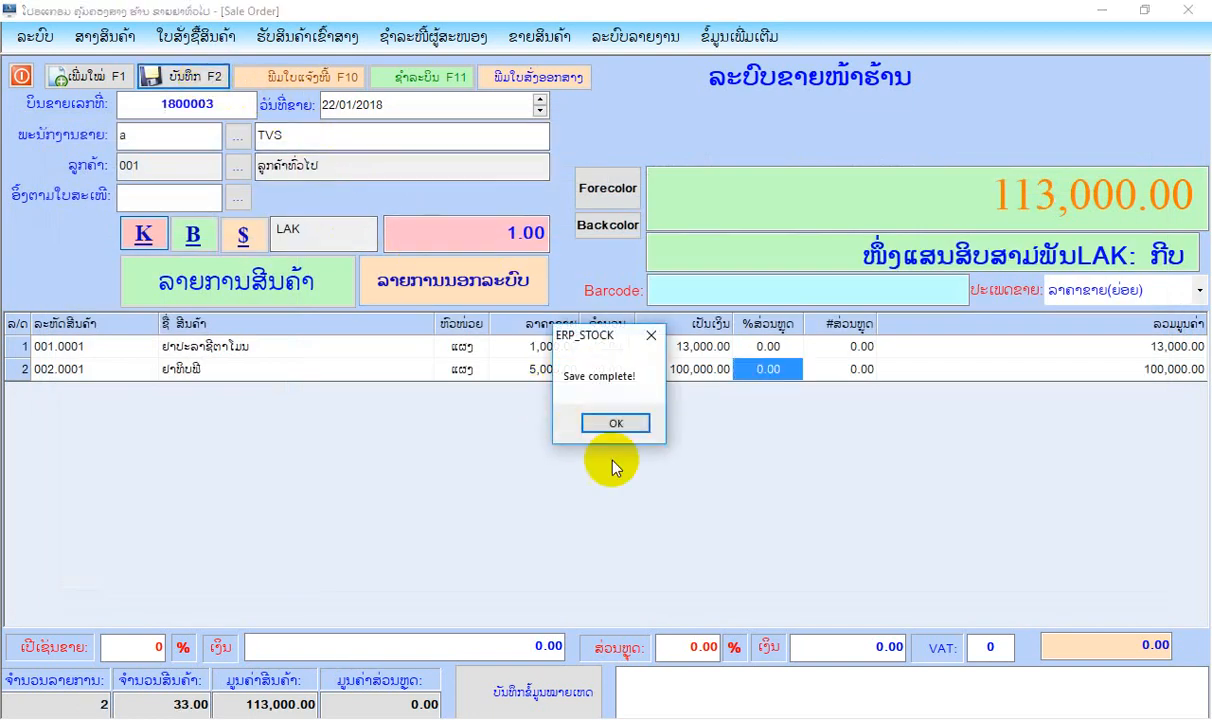
pyautogui.click(617, 427)
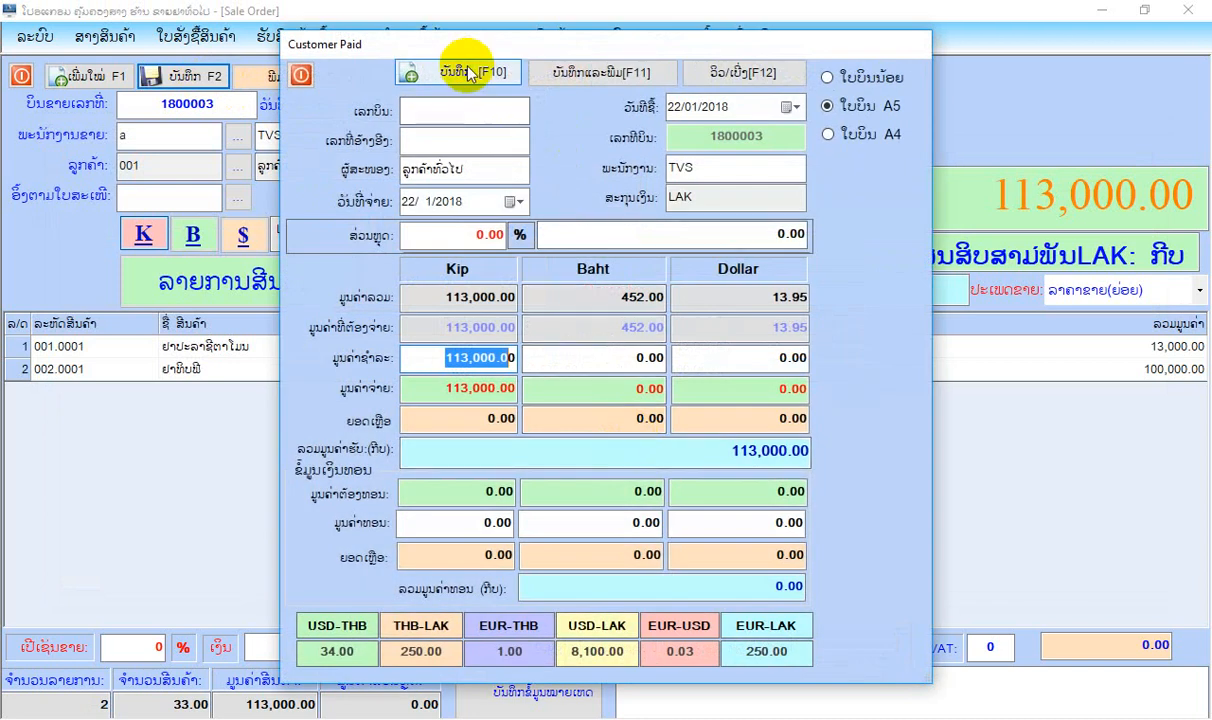
pyautogui.click(468, 70)
pyautogui.click(616, 423)
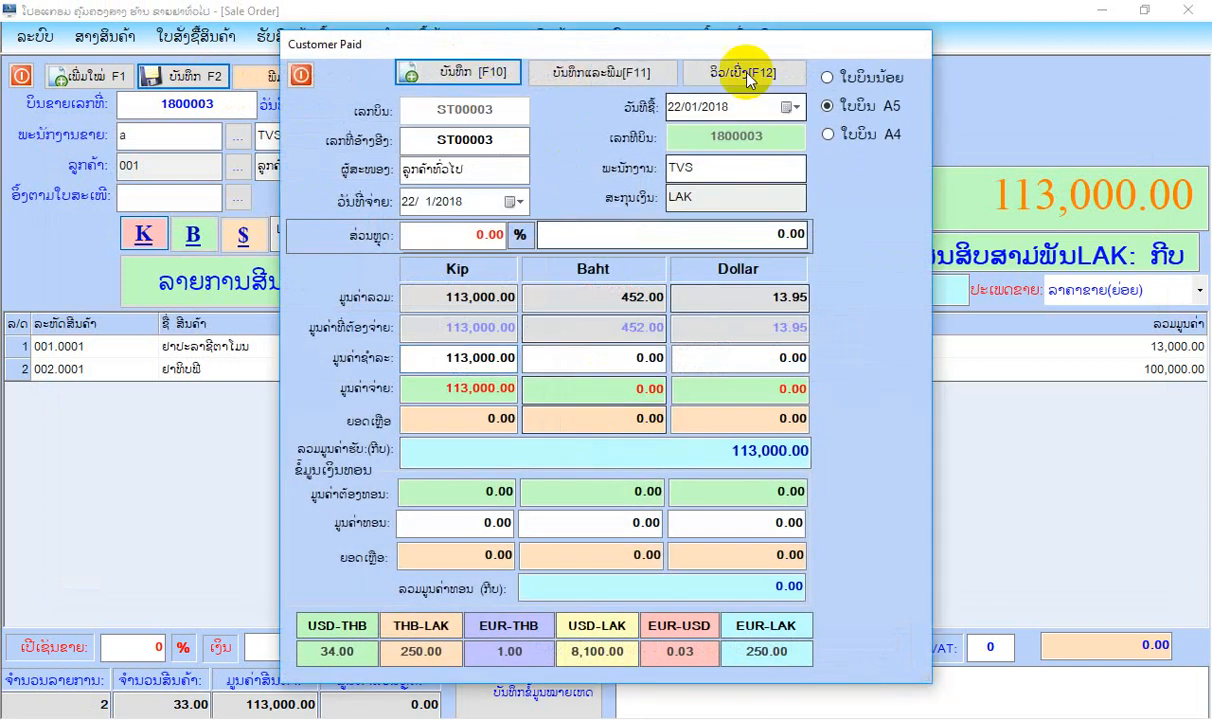
# Preview the payment receipt in A5 and the bill in A4 format, and close the previews, the payment dialog and the sale form.
pyautogui.click(745, 74)
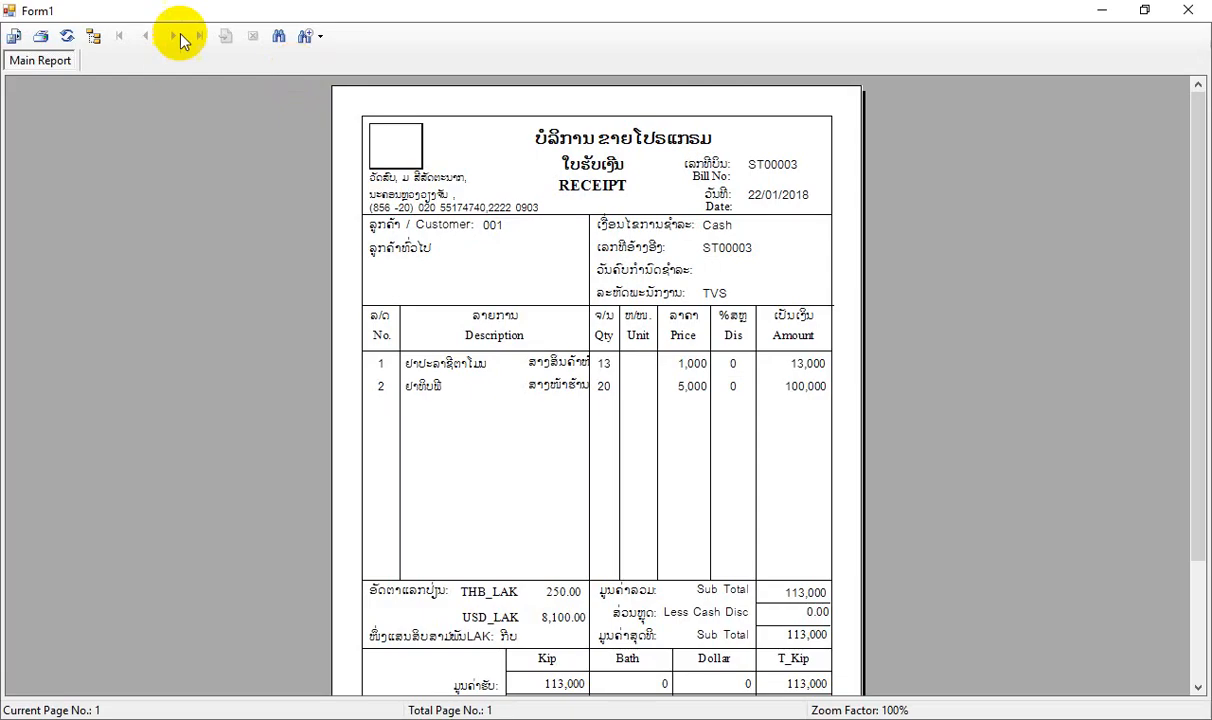
pyautogui.click(1140, 10)
pyautogui.click(876, 172)
pyautogui.click(827, 134)
pyautogui.click(792, 73)
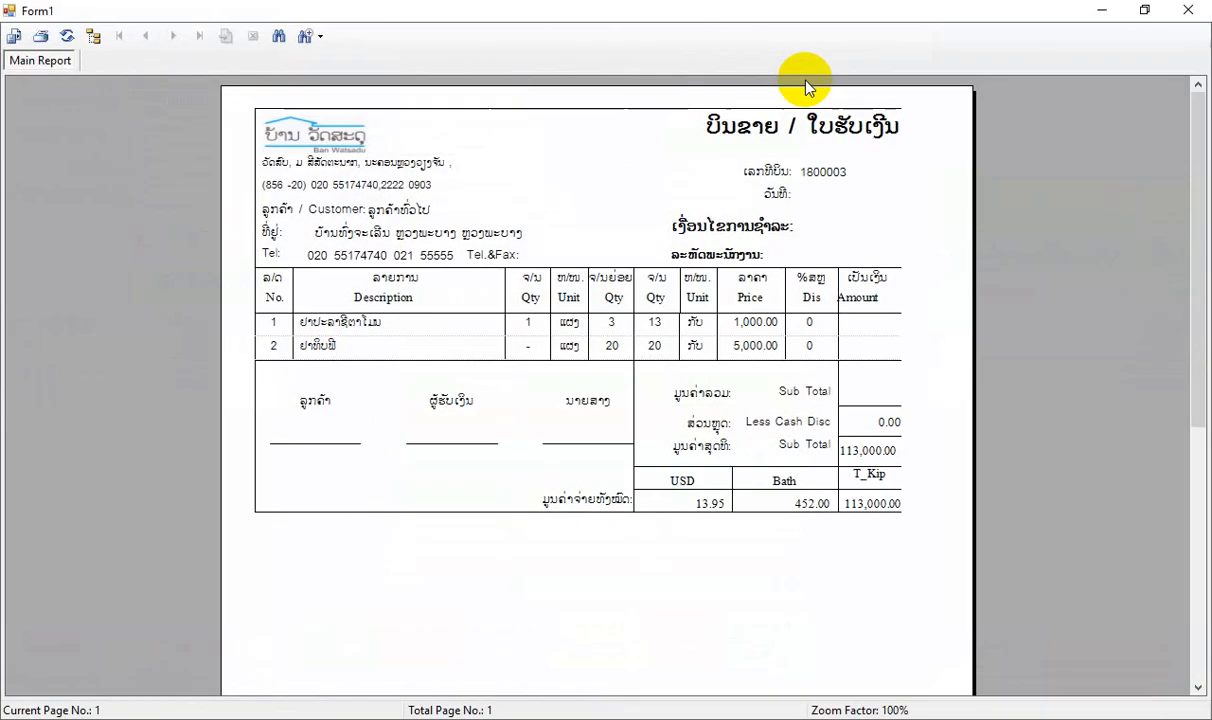
pyautogui.click(1188, 10)
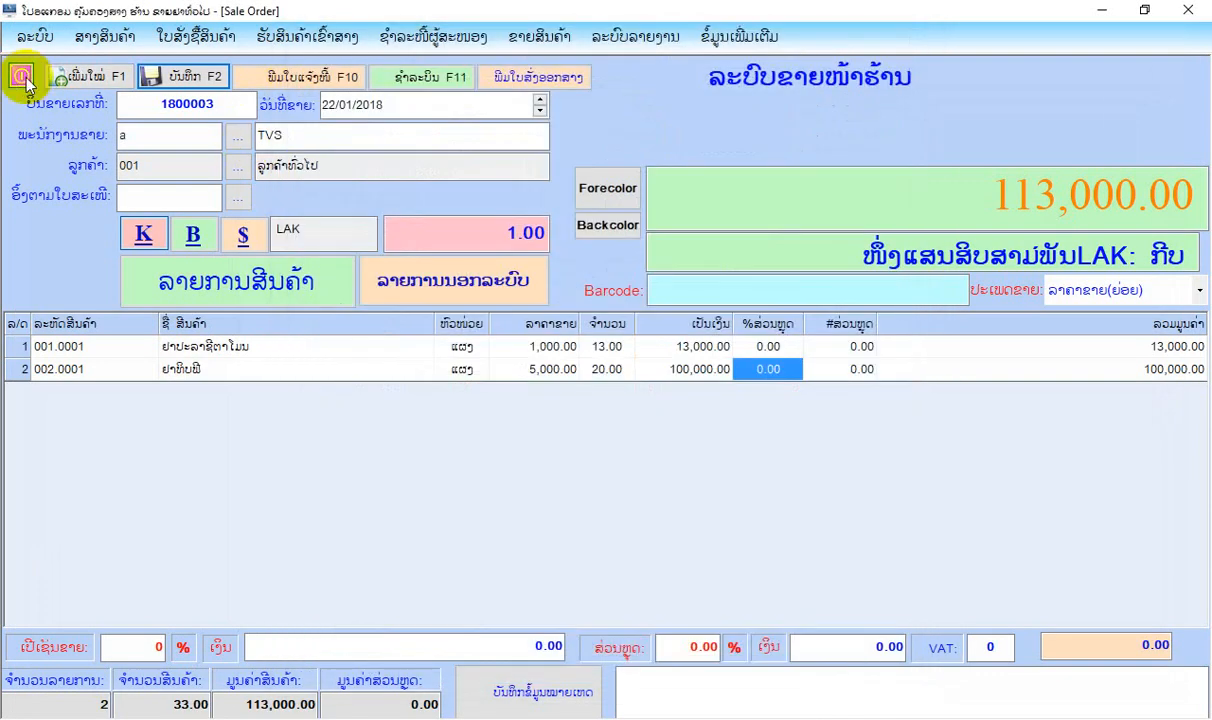
pyautogui.click(20, 76)
# Preview the third sale bill in the sales list (ລາຍການຂາຍສິນຄ້າ) and examine the pack, loose and total quantities of both medicines.
pyautogui.click(533, 40)
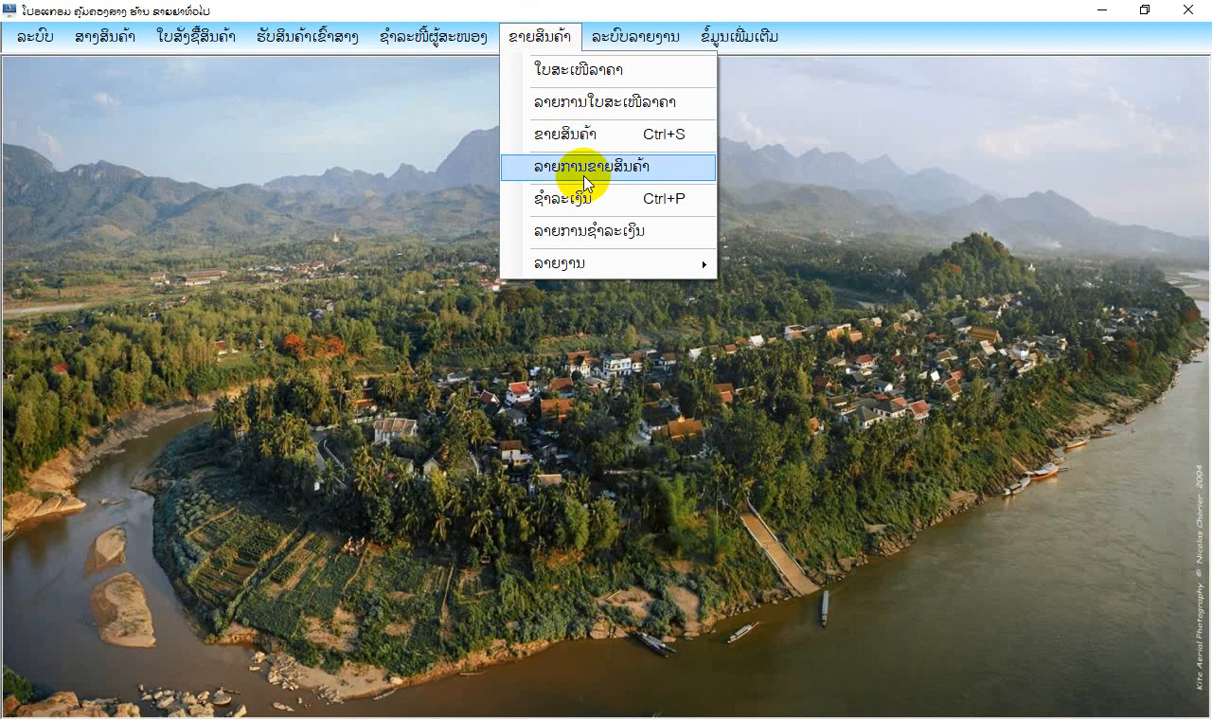
pyautogui.click(585, 177)
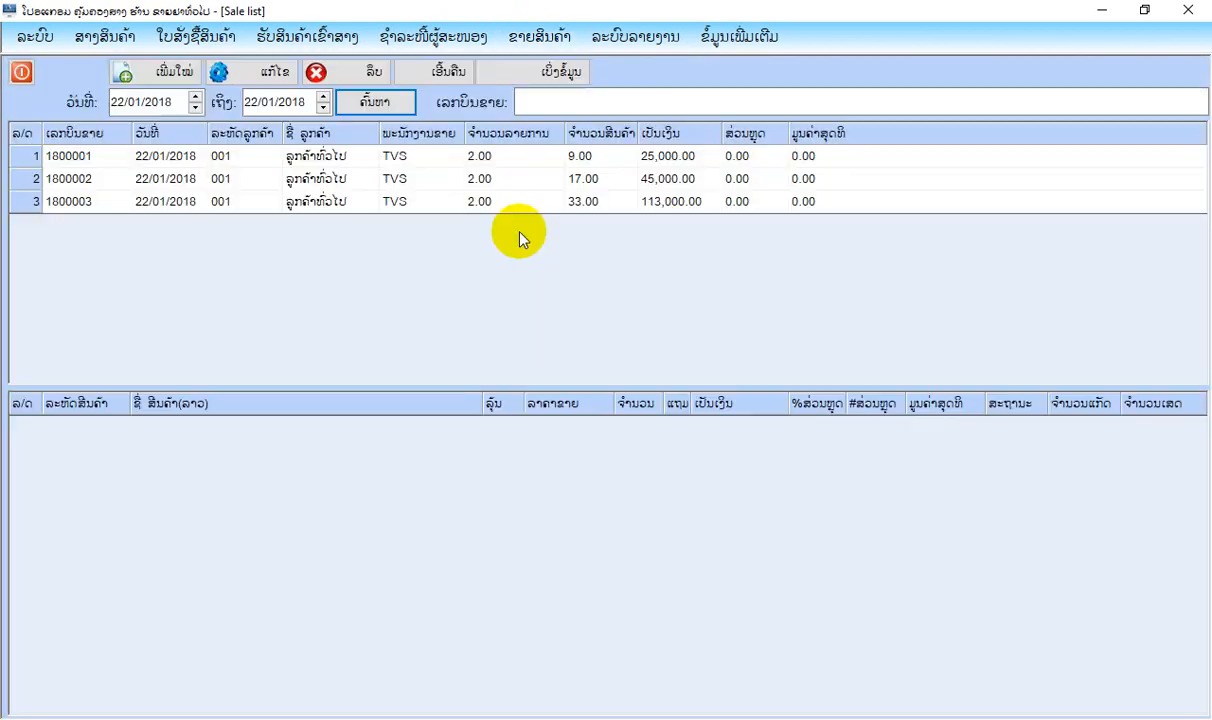
pyautogui.click(485, 203)
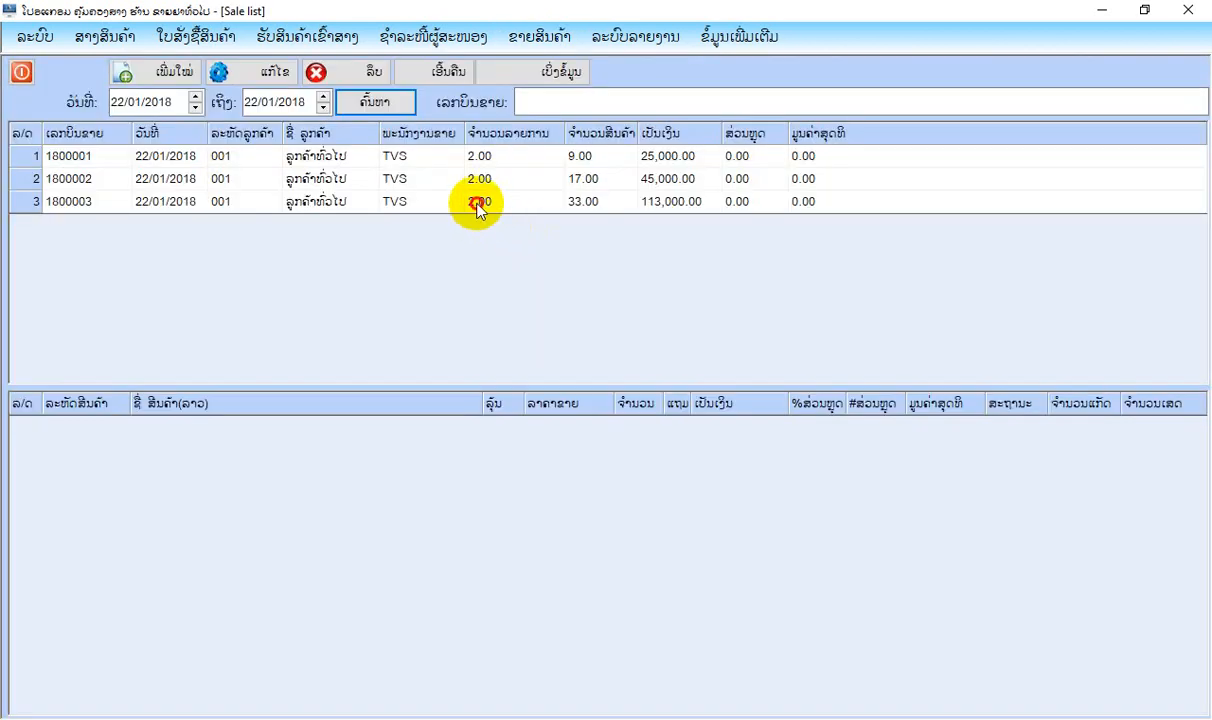
pyautogui.click(545, 73)
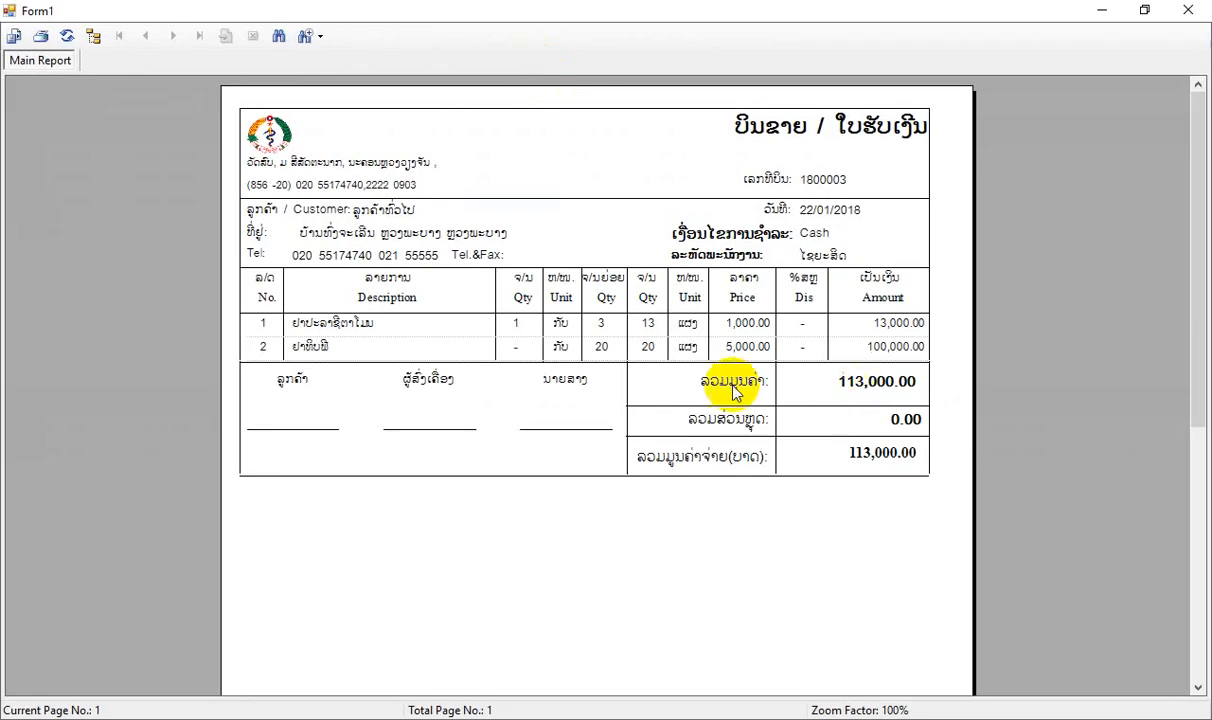
pyautogui.click(522, 324)
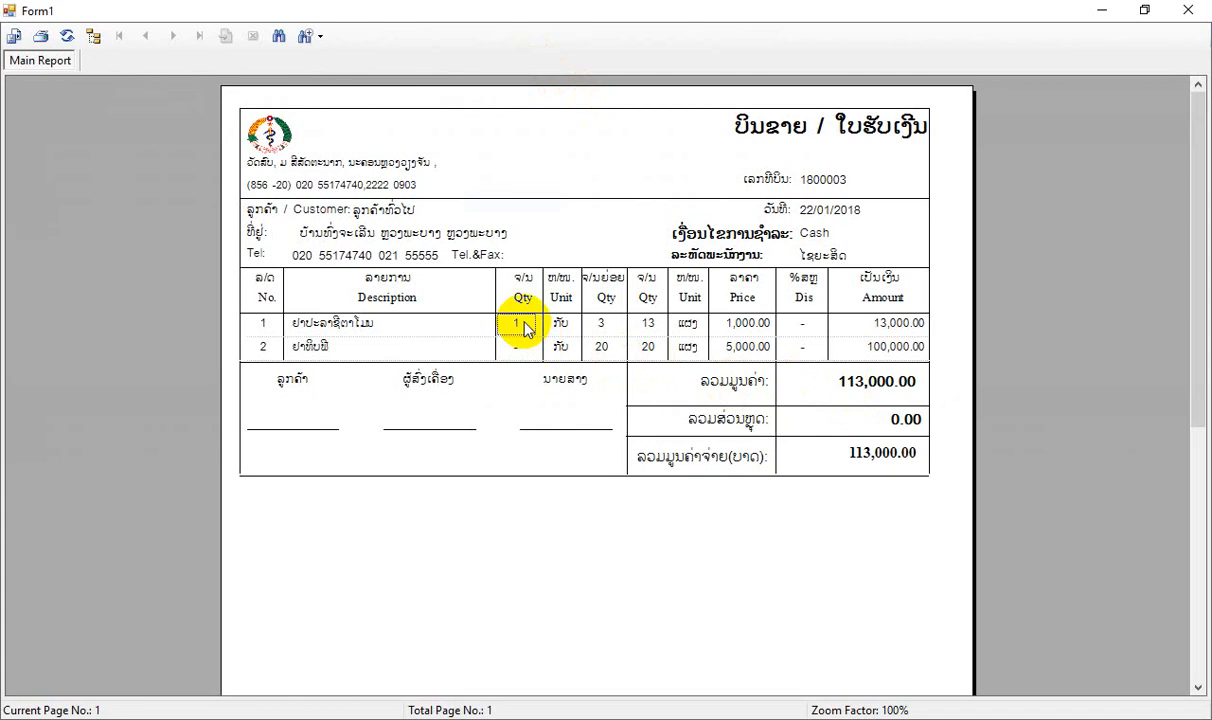
pyautogui.click(610, 325)
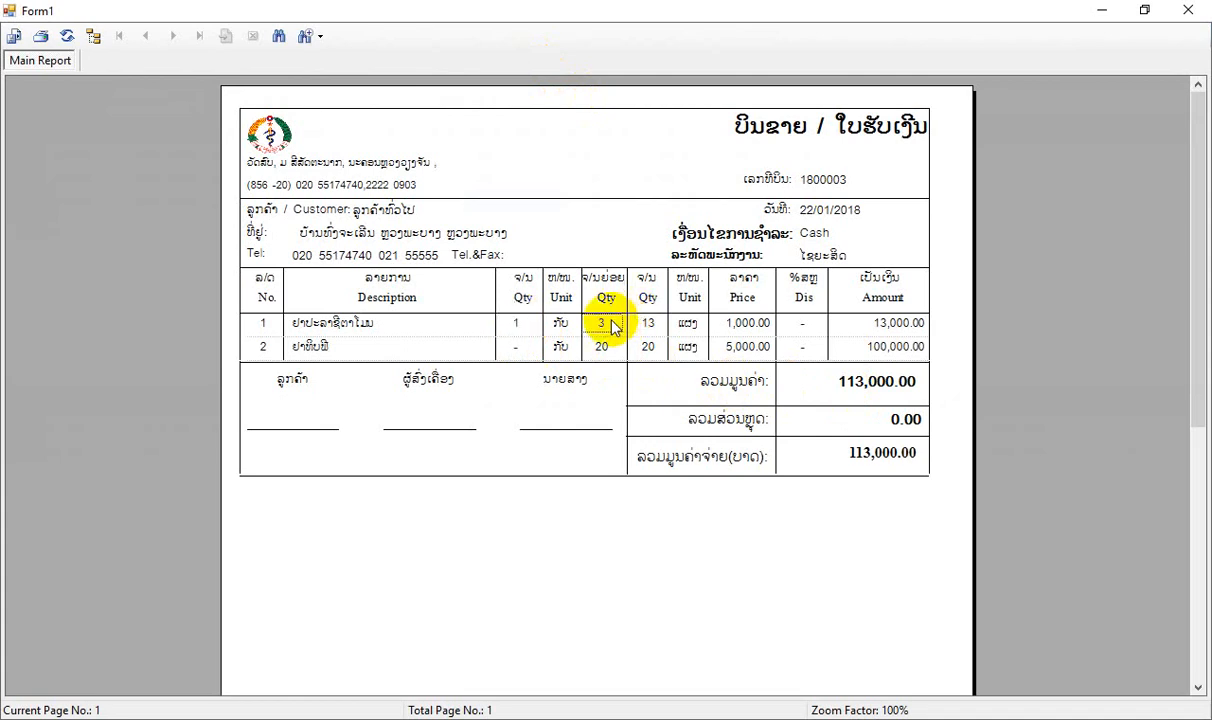
pyautogui.click(526, 324)
pyautogui.click(599, 324)
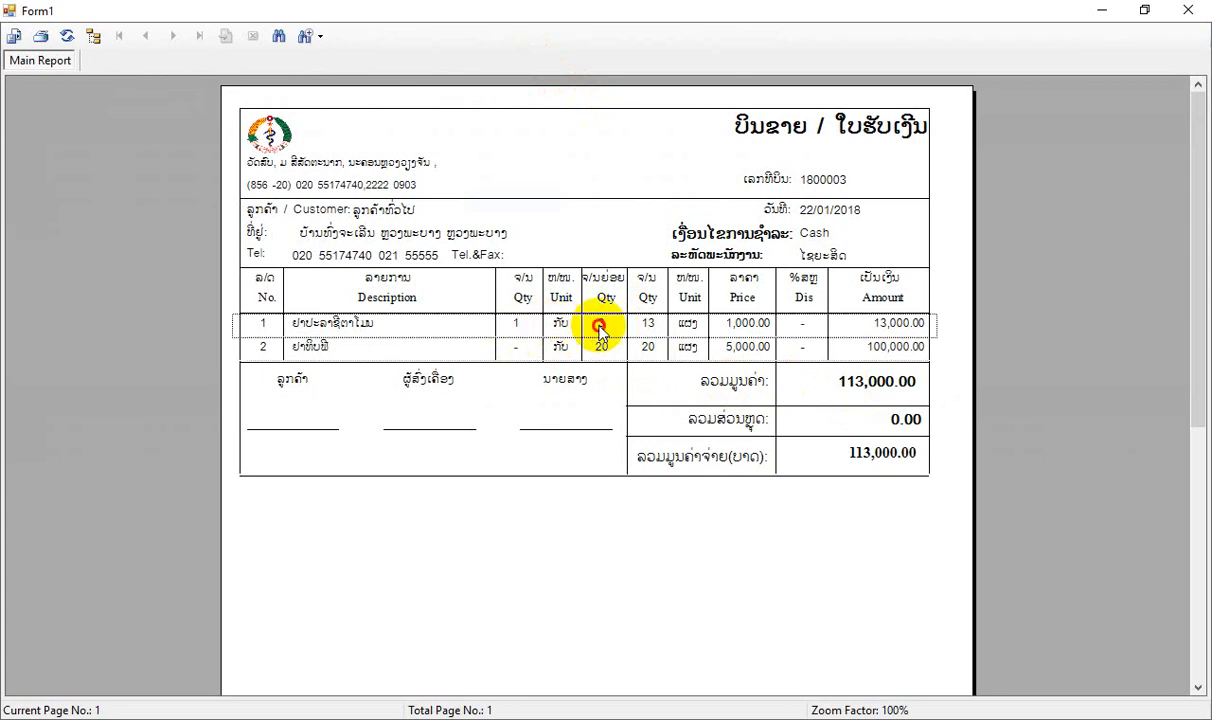
pyautogui.click(648, 324)
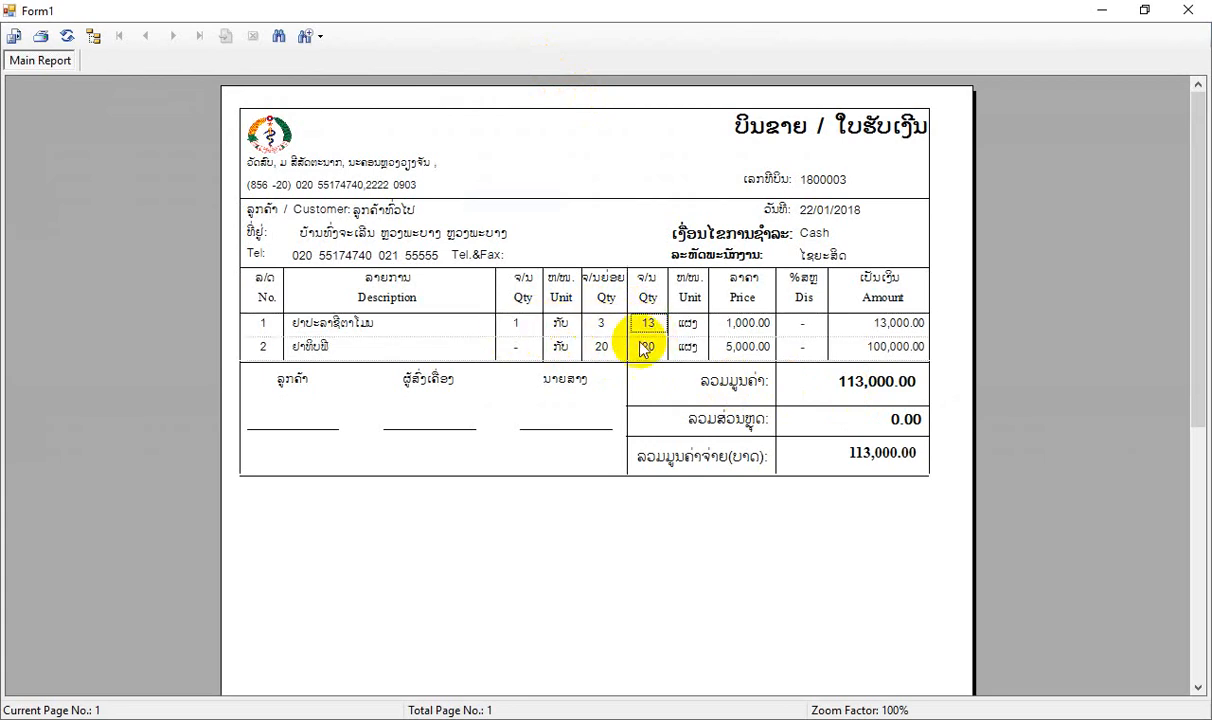
pyautogui.click(558, 346)
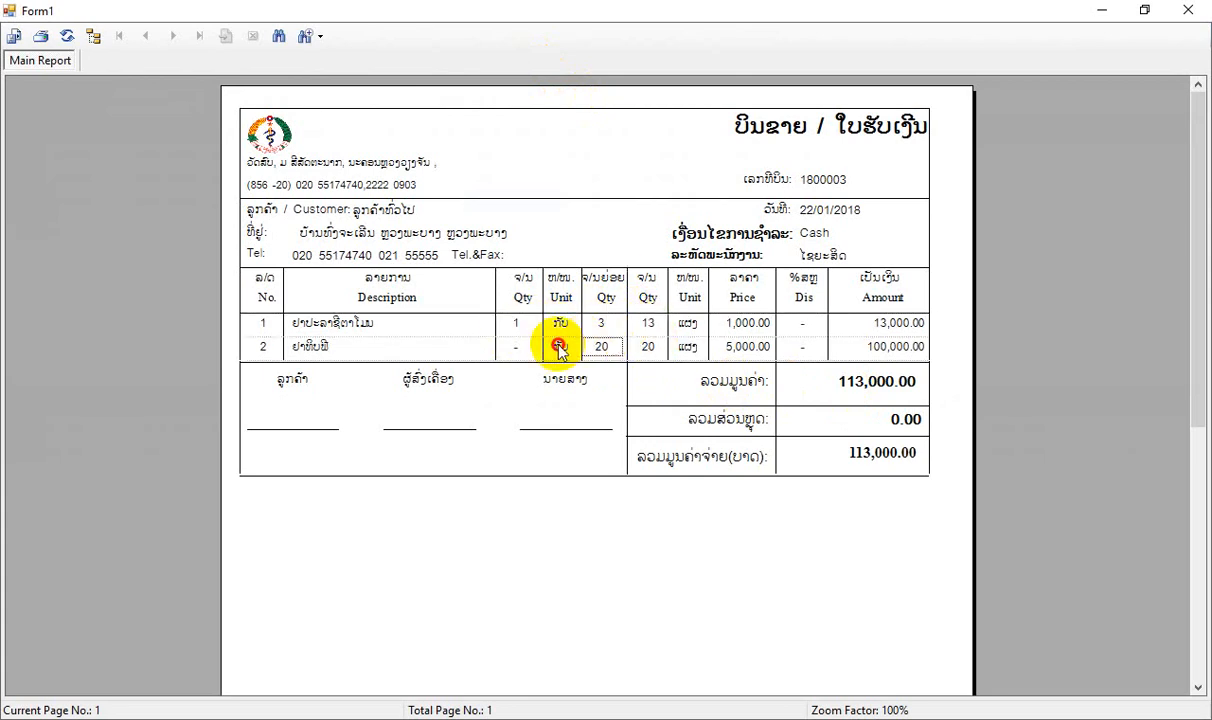
pyautogui.click(648, 346)
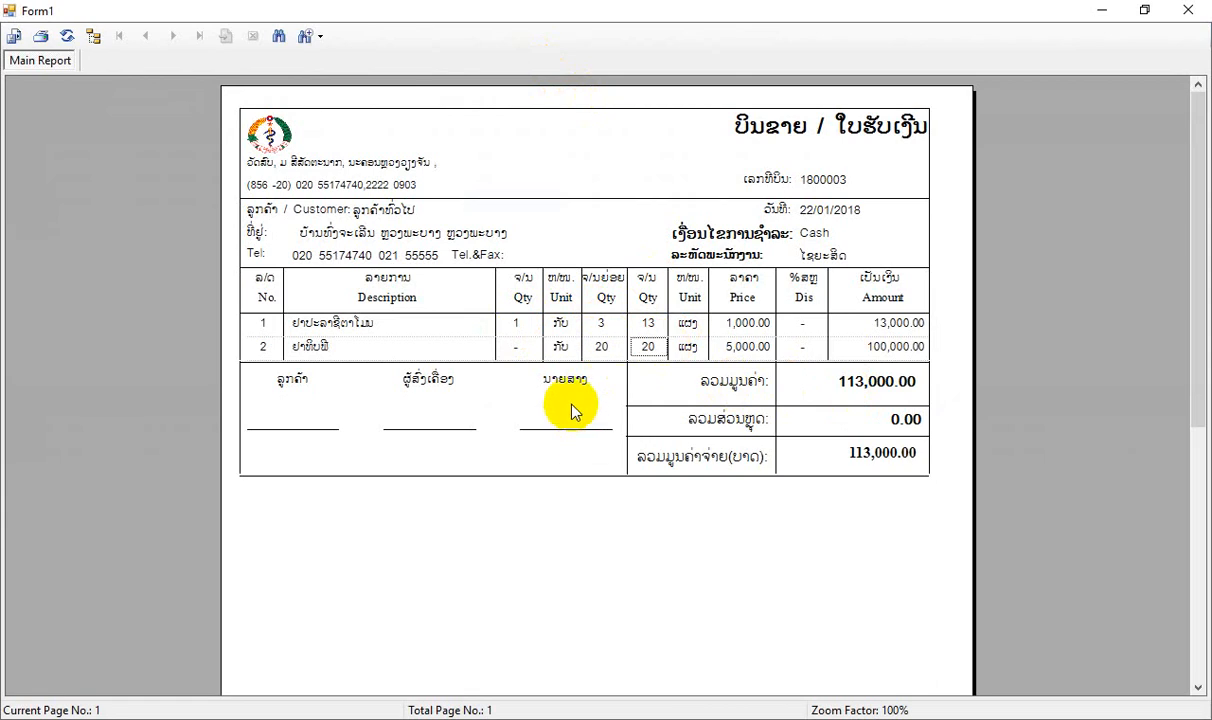